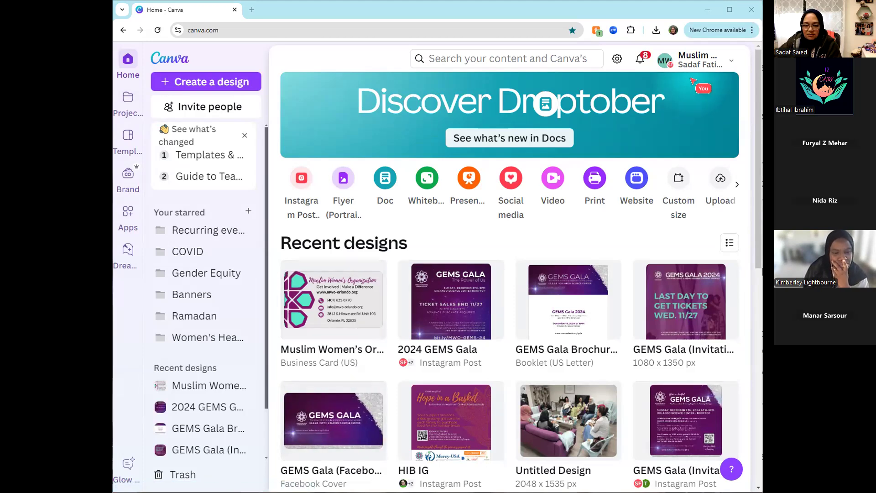
# - Switch the account to the Personal team and dismiss the team trial offer
pyautogui.click(729, 61)
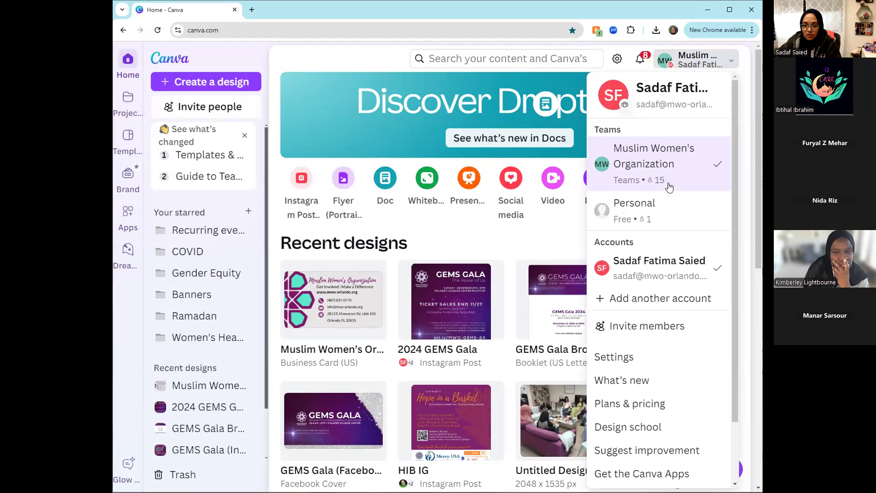
pyautogui.click(633, 216)
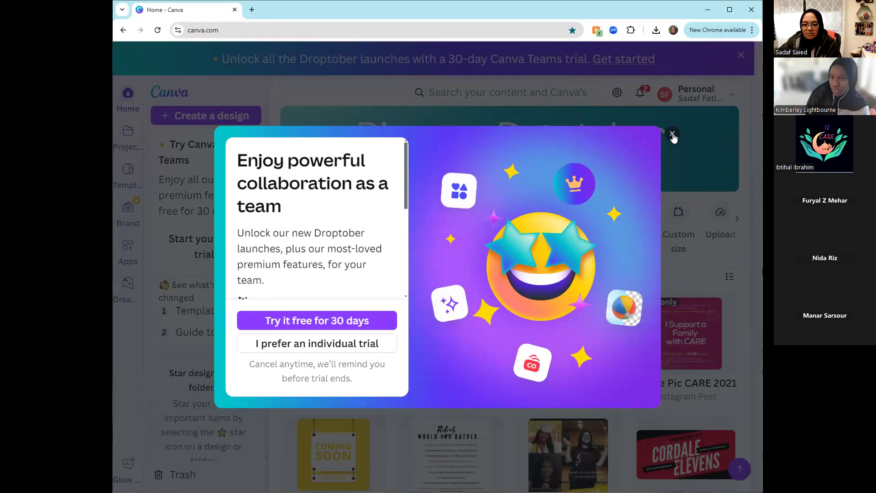
pyautogui.click(673, 134)
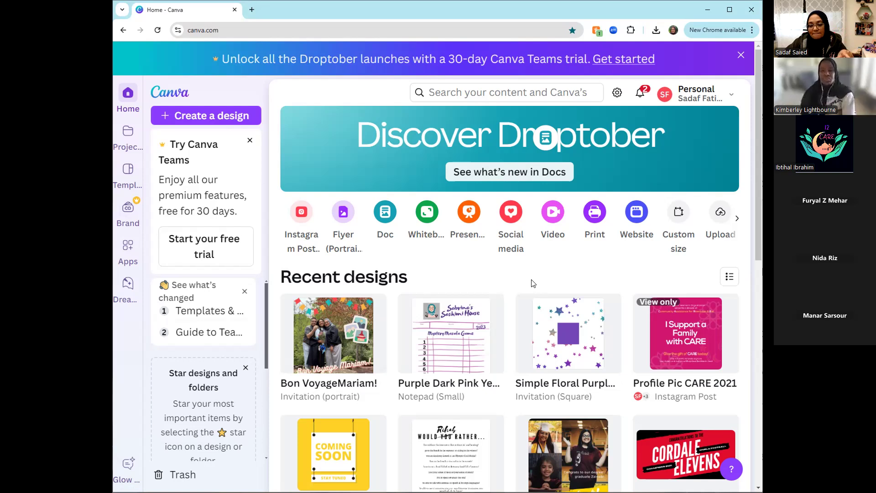
# - Review the teams available in the account switcher
pyautogui.click(727, 98)
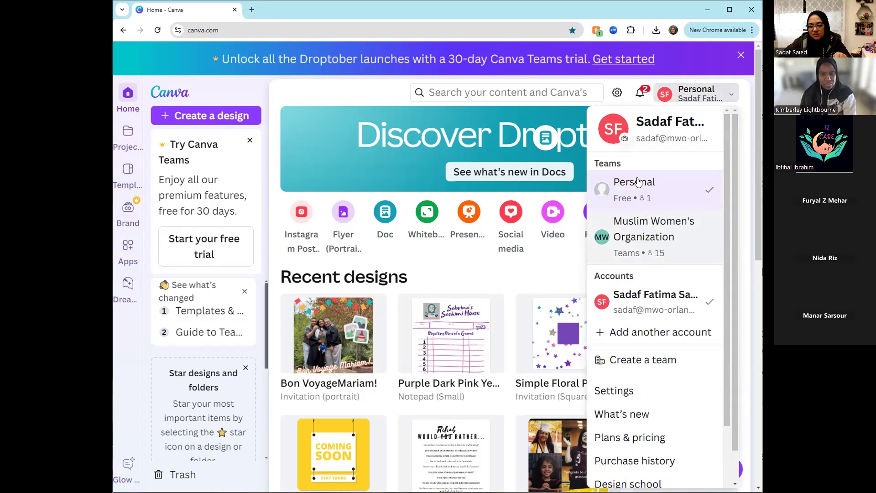
pyautogui.click(643, 240)
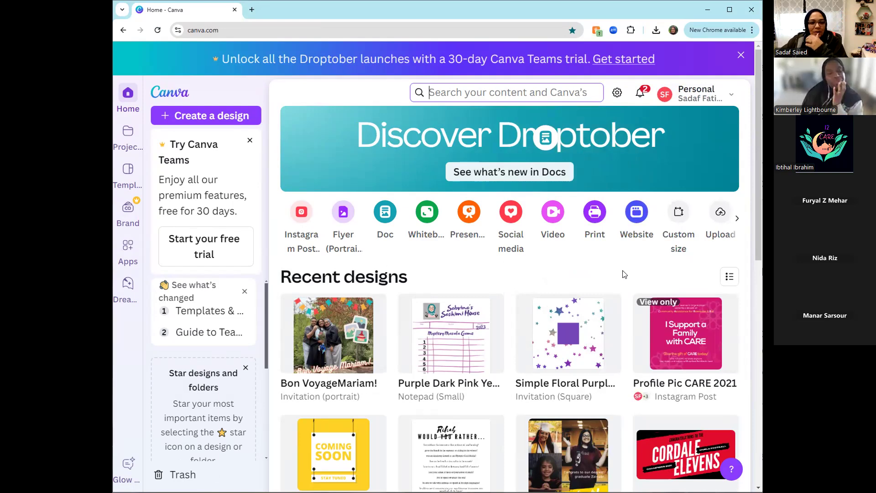
pyautogui.moveTo(612, 308)
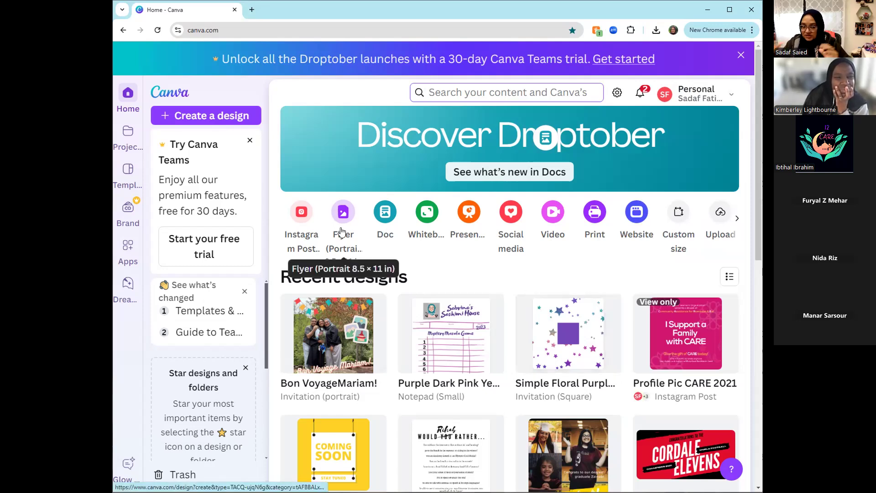
# - Start a new design, look through the suggested design types and show the Social media category
pyautogui.click(228, 118)
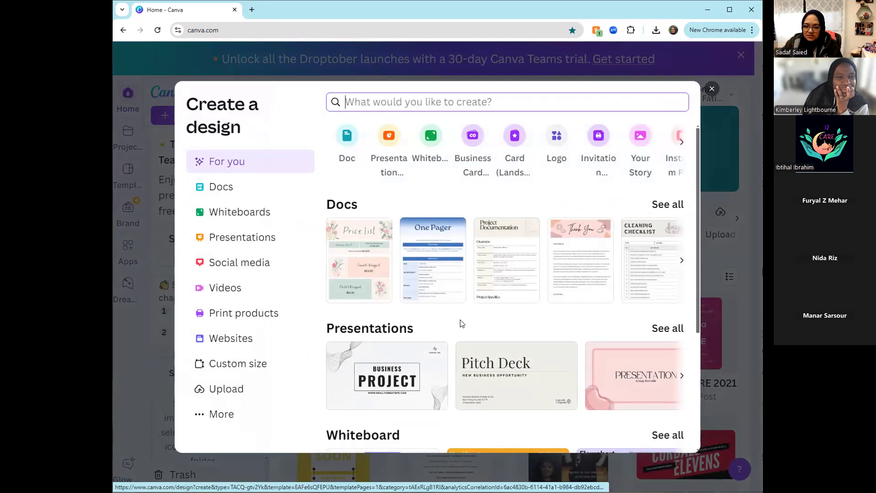
pyautogui.scroll(-1, 461, 323)
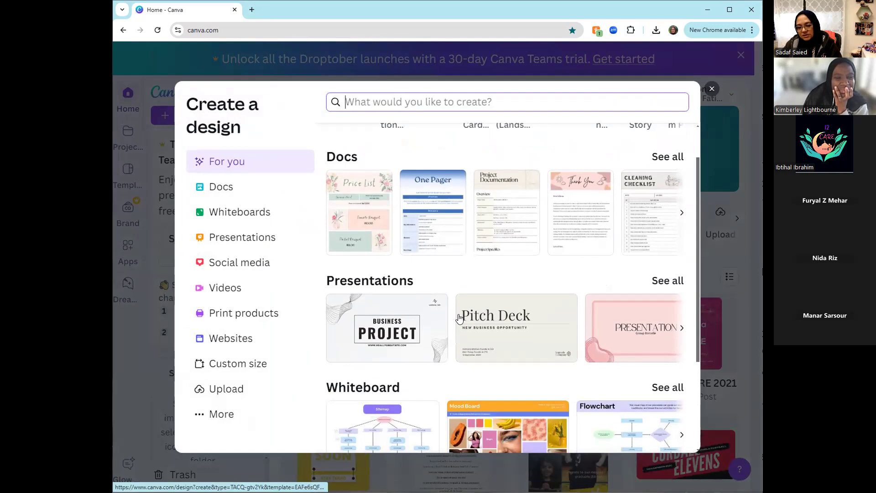
pyautogui.scroll(-3, 460, 318)
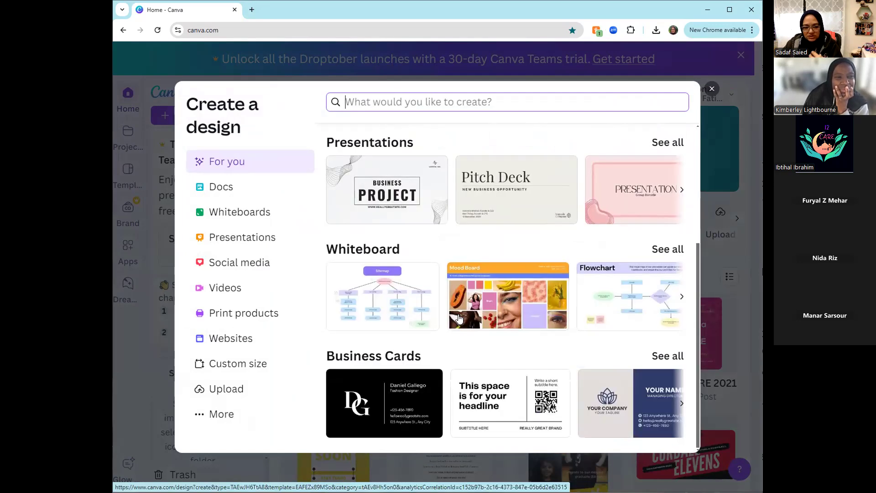
pyautogui.scroll(4, 494, 342)
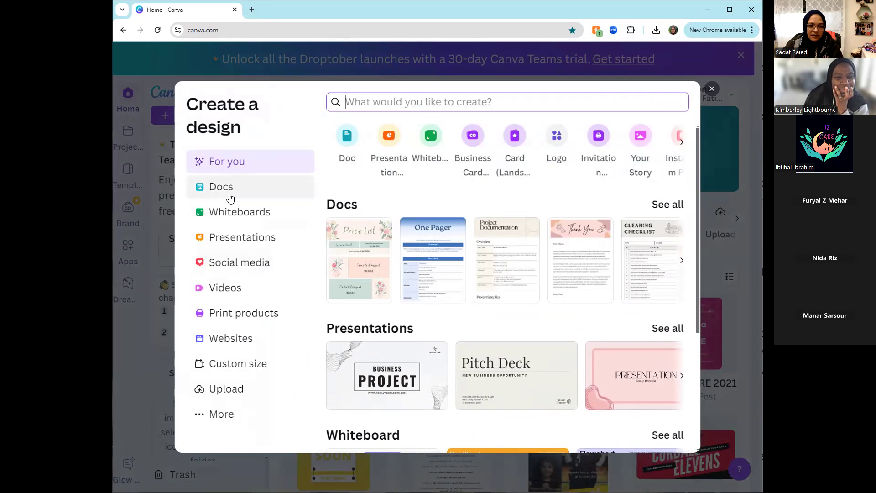
pyautogui.click(232, 263)
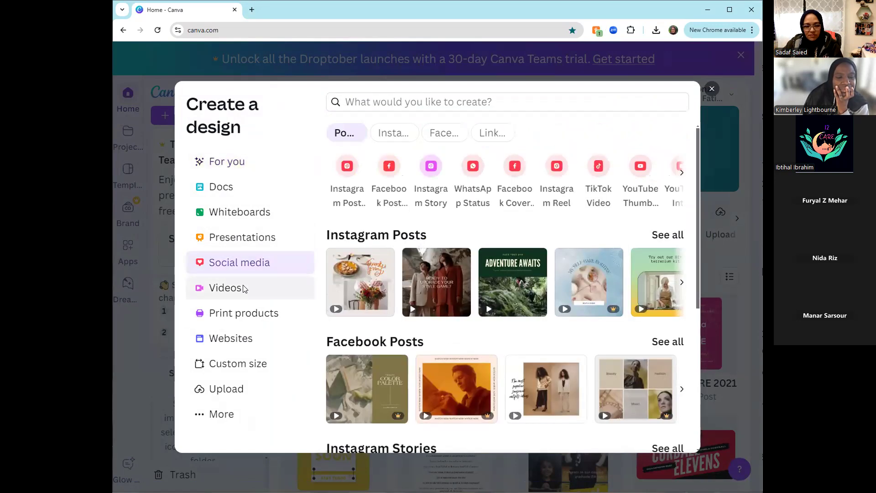
# - Search the design types for "potluck flyer", create a Flyer (Portrait 8.5 × 11 in) and dismiss the trial banner
pyautogui.click(362, 101)
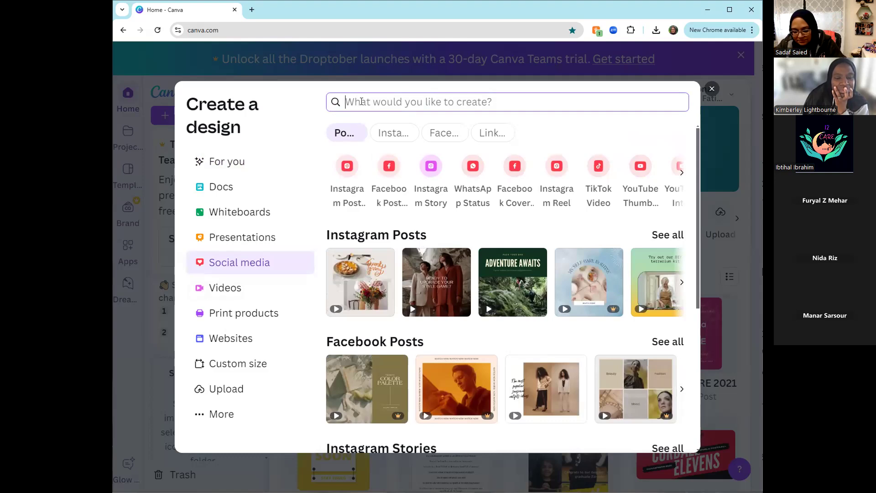
pyautogui.write('potluck')
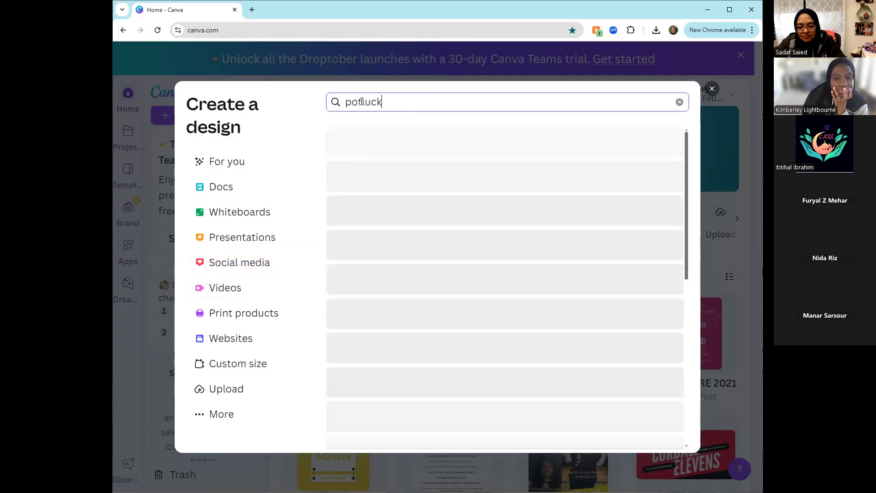
pyautogui.write(' flyer')
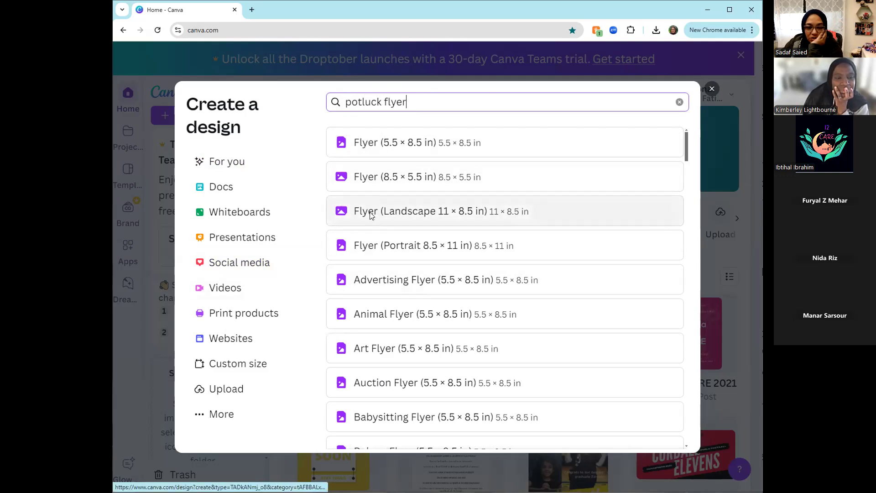
pyautogui.click(366, 247)
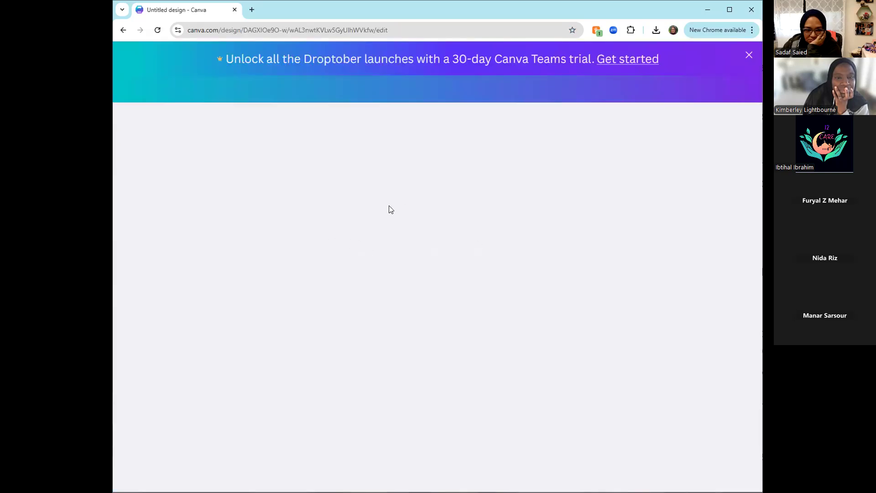
pyautogui.click(749, 55)
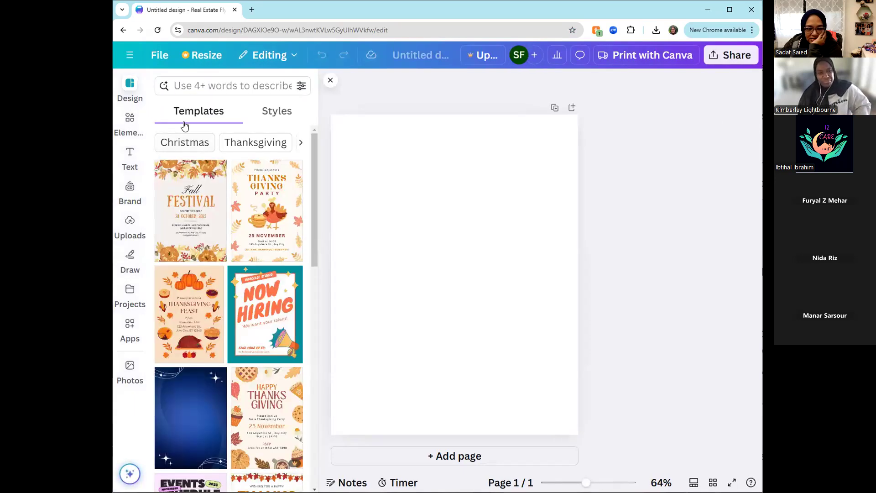
# - Search the flyer templates for "potluck" and look through the matching designs
pyautogui.click(206, 84)
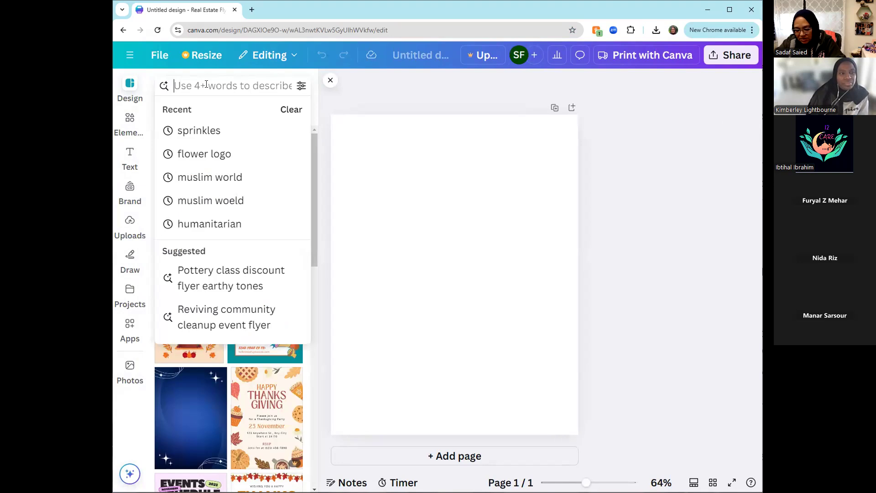
pyautogui.write('potluck')
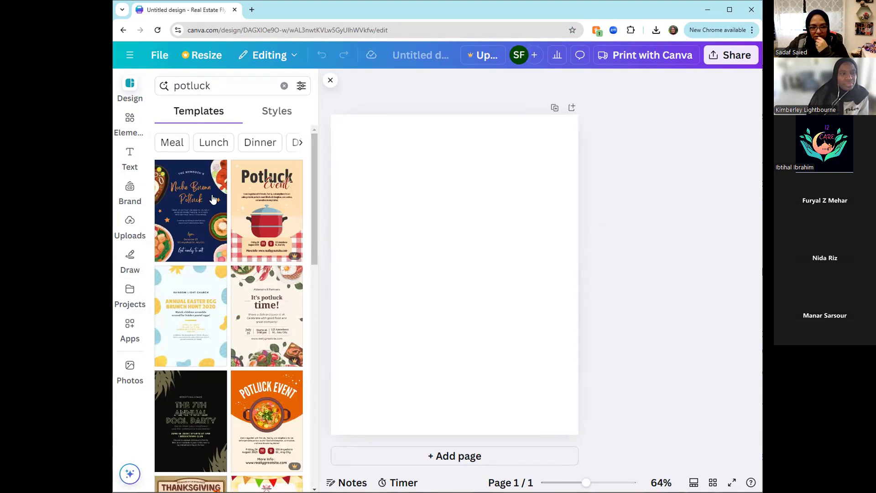
pyautogui.scroll(-10, 258, 334)
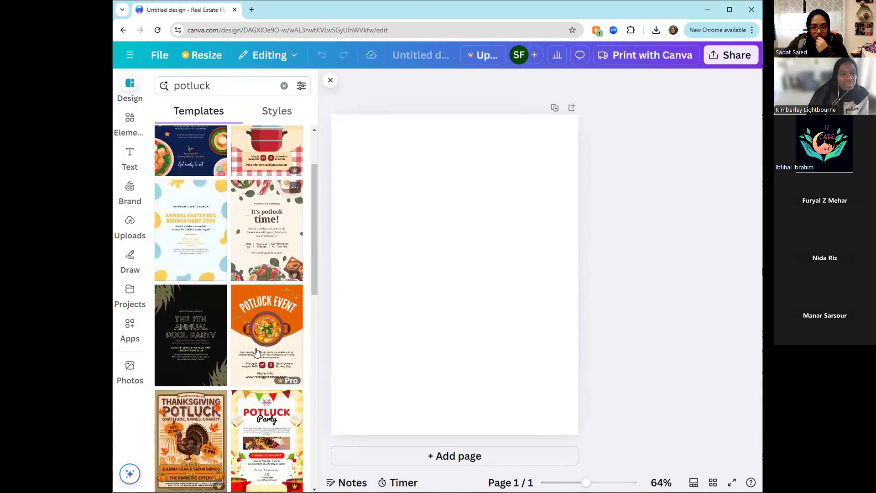
pyautogui.scroll(5, 270, 329)
pyautogui.scroll(3, 232, 246)
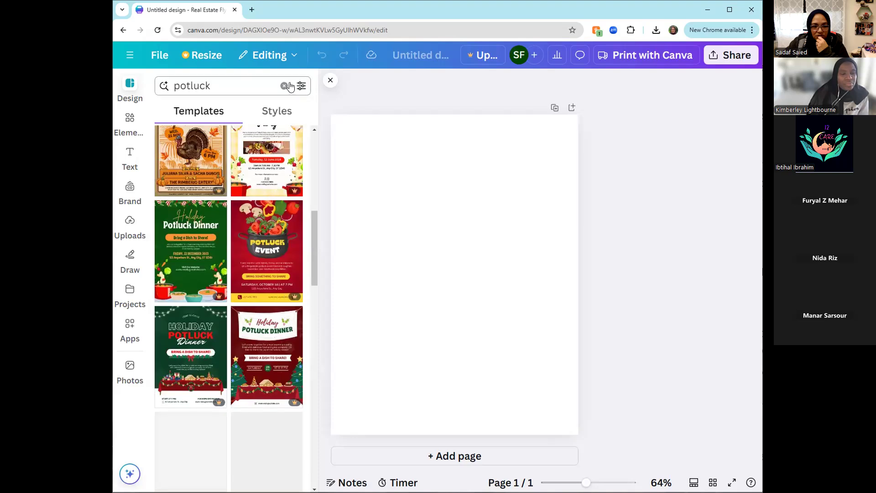
# - Filter the potluck templates by the orange color and rerun the "potluck" search
pyautogui.click(300, 86)
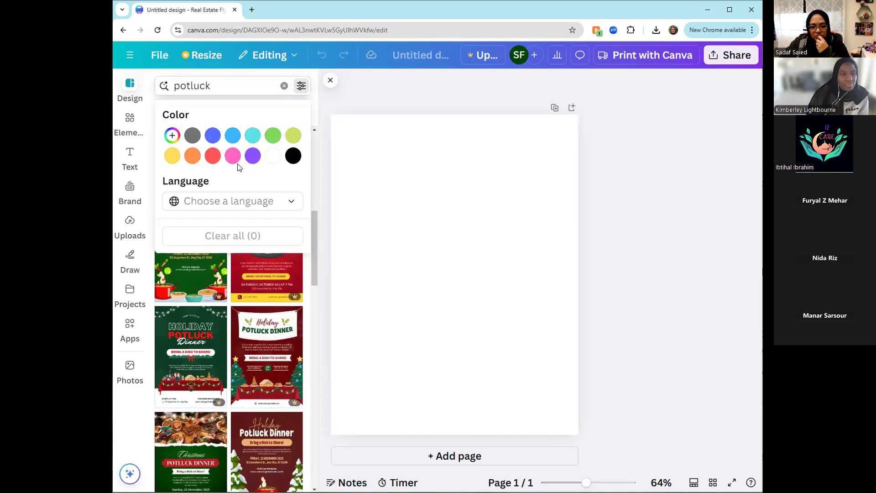
pyautogui.click(194, 157)
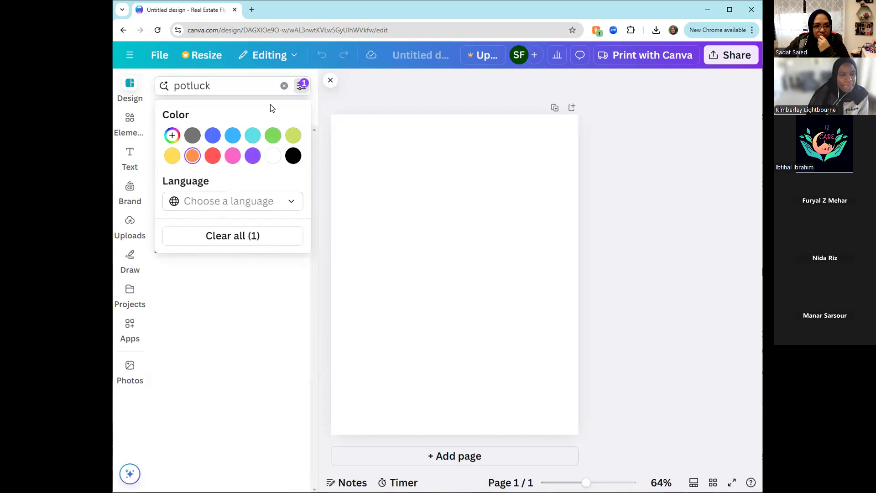
pyautogui.click(241, 86)
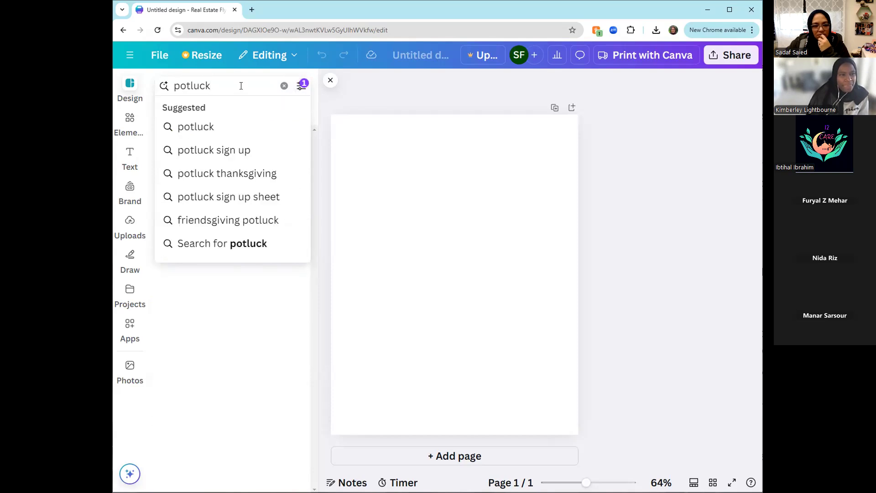
pyautogui.click(195, 128)
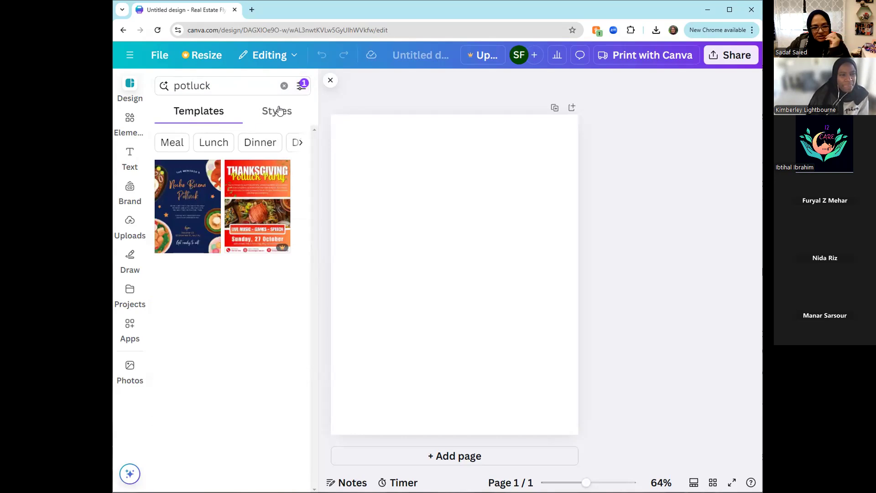
# - Clear the template search text and remove the orange color filter
pyautogui.click(301, 86)
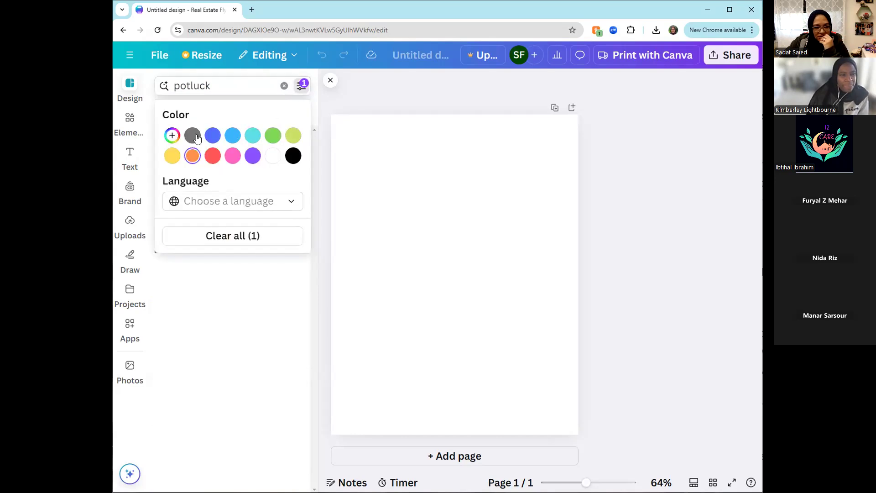
pyautogui.click(173, 137)
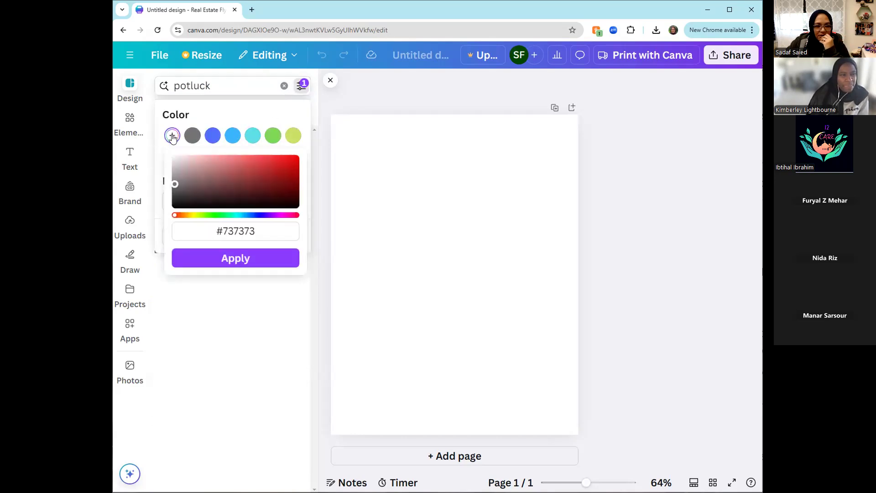
pyautogui.click(284, 86)
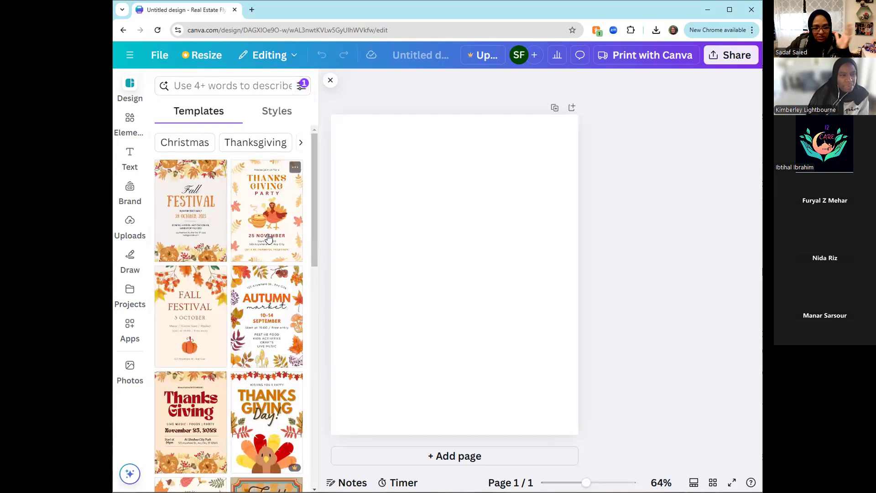
pyautogui.click(228, 85)
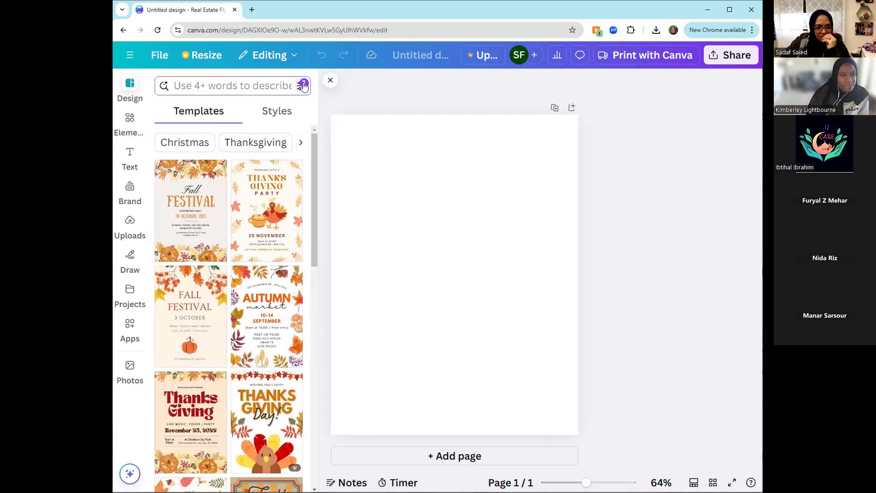
pyautogui.click(304, 86)
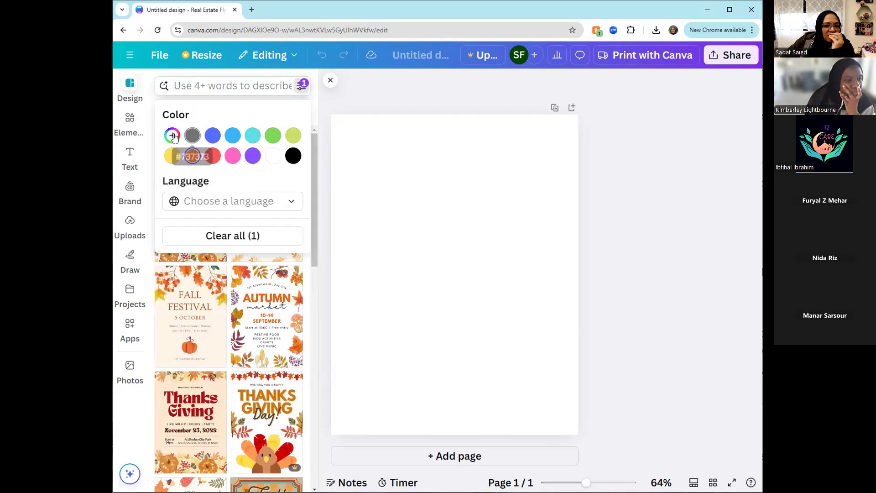
pyautogui.click(192, 135)
pyautogui.click(222, 119)
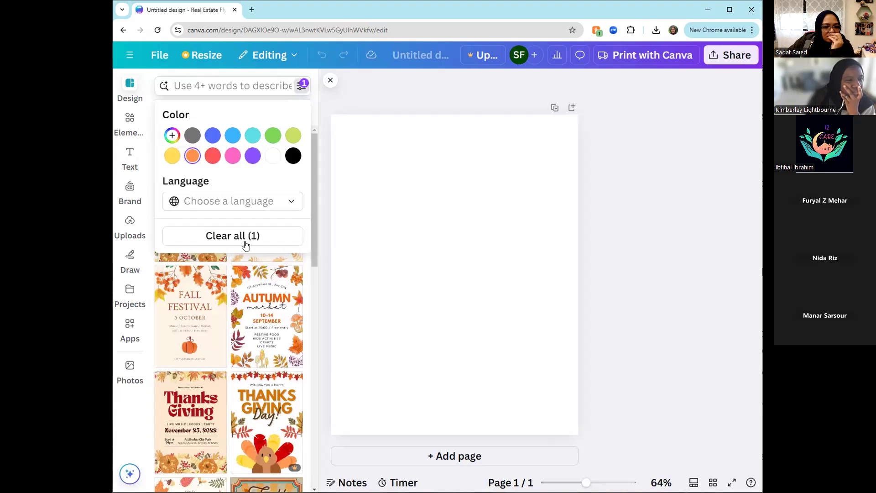
pyautogui.click(240, 232)
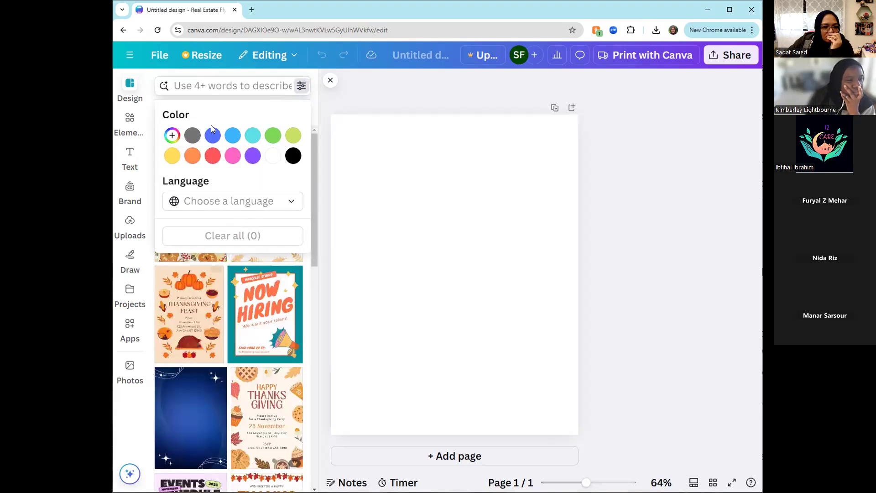
# - Search the templates for "potluck" without a color filter and browse the designs
pyautogui.click(220, 86)
pyautogui.write('potluck')
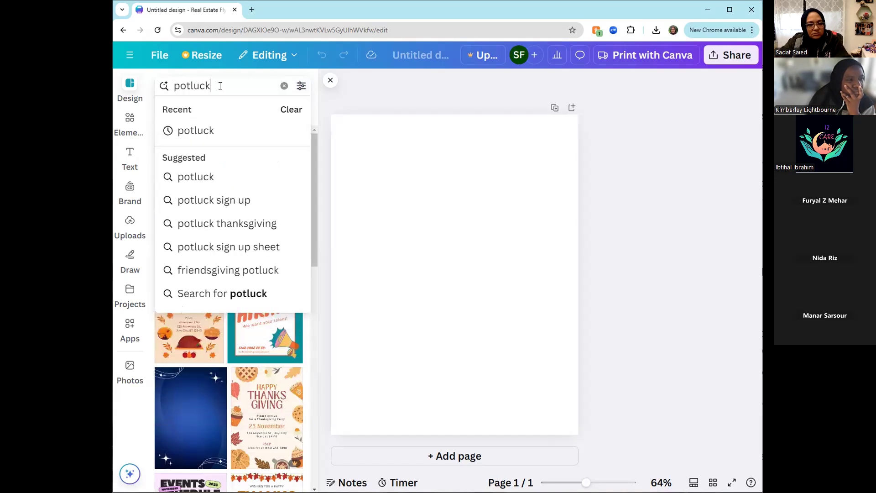
pyautogui.press('Return')
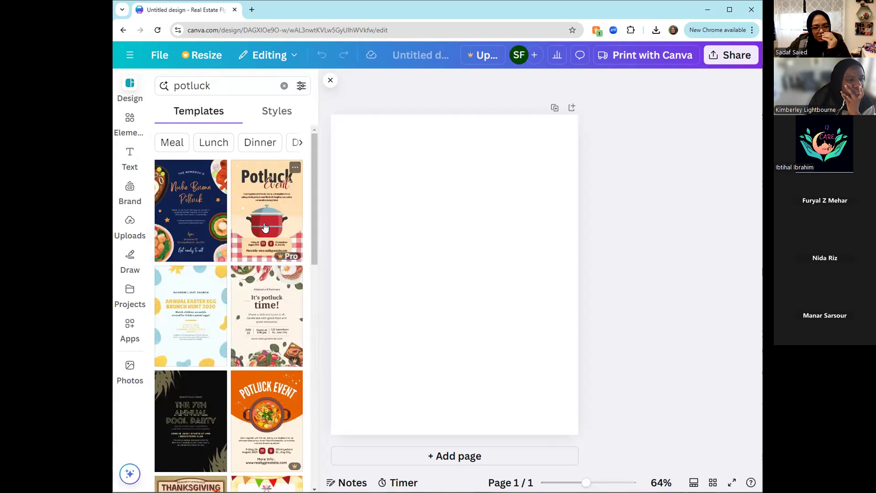
pyautogui.scroll(-1, 263, 356)
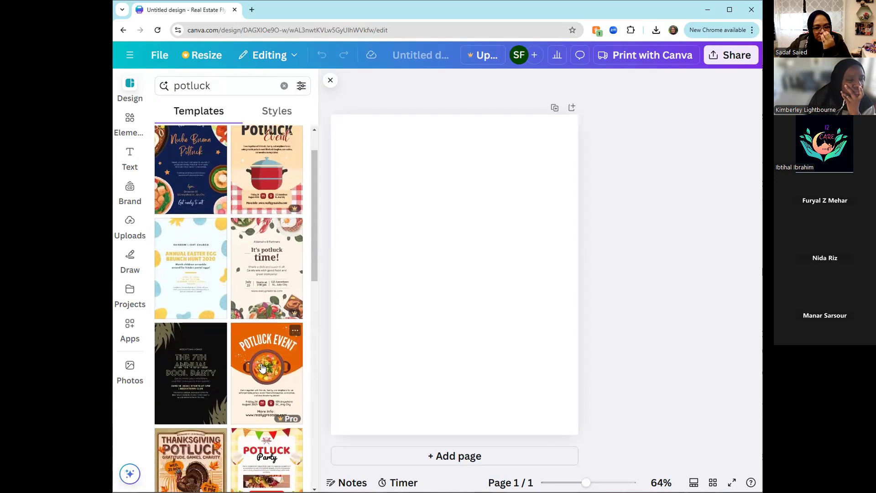
pyautogui.scroll(-2, 270, 361)
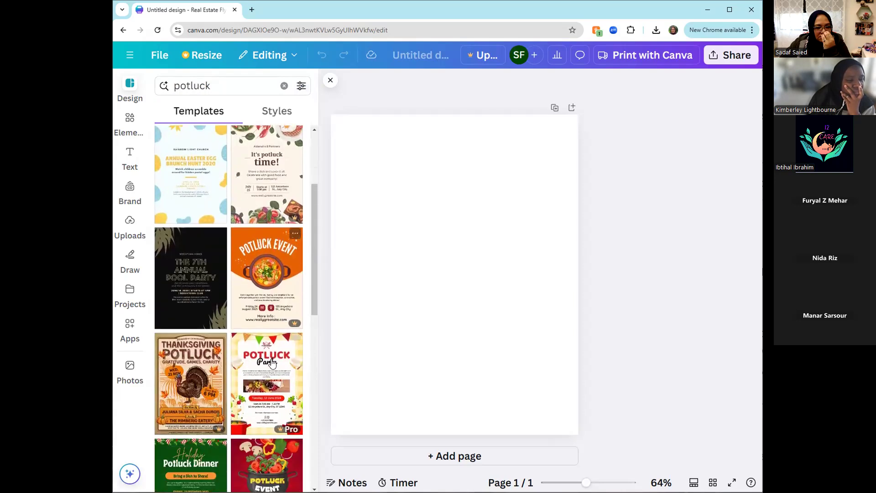
# - Try the orange Potluck Event template, dismiss the upgrade offer, and apply the Beige Brown Creative Thanksgiving Feast Flyer template
pyautogui.click(265, 283)
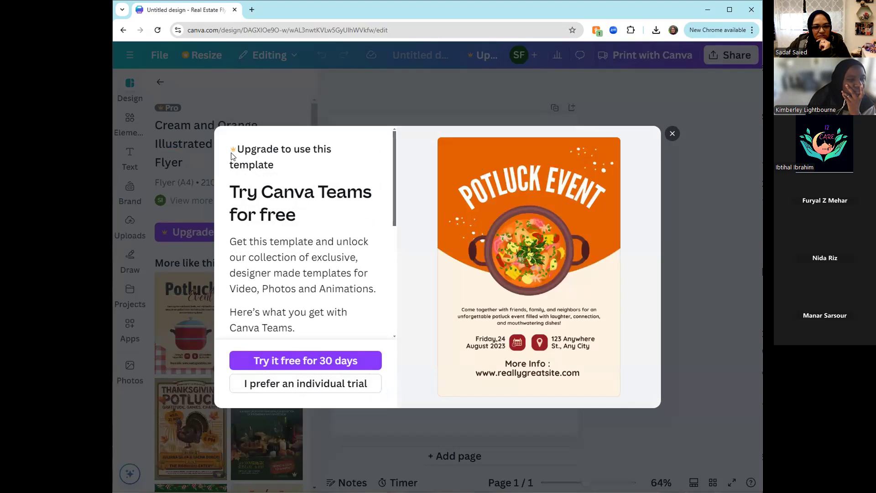
pyautogui.click(672, 135)
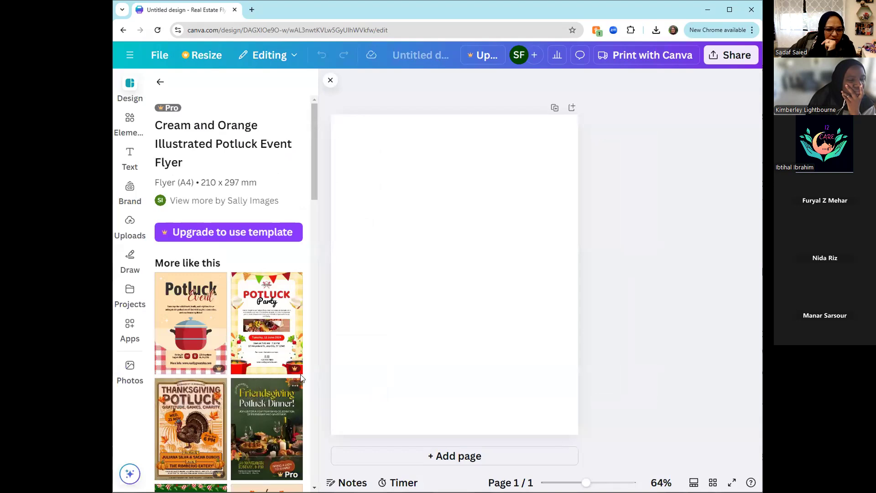
pyautogui.scroll(-1, 246, 370)
pyautogui.scroll(-3, 249, 369)
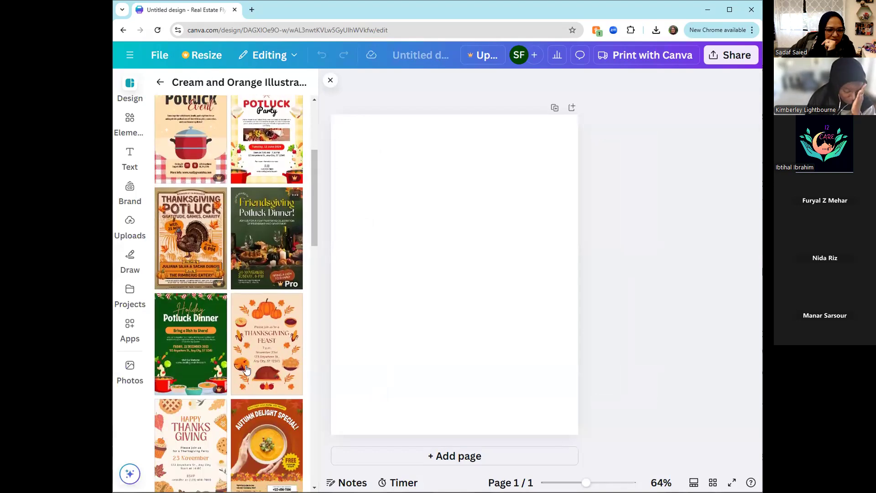
pyautogui.click(272, 360)
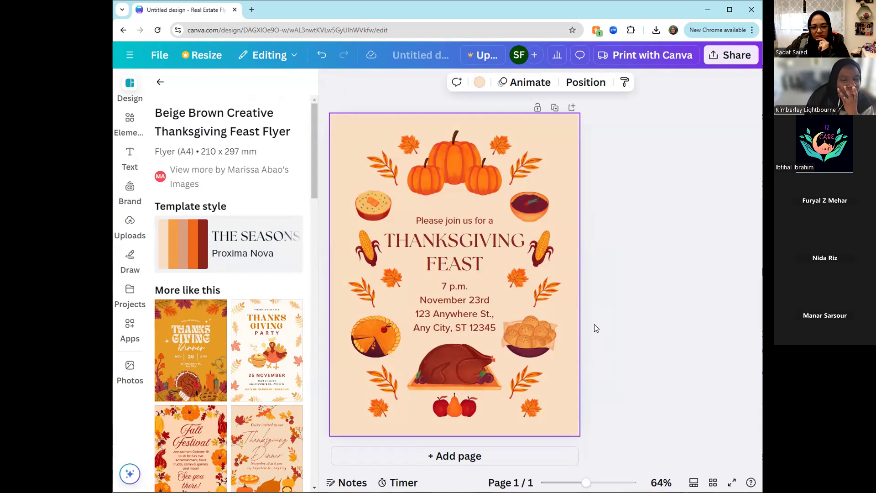
# - Replace the event details below the Thanksgiving Feast title with "6:oo pm" and the venue's street address on a second line
pyautogui.click(470, 302)
pyautogui.click(432, 294)
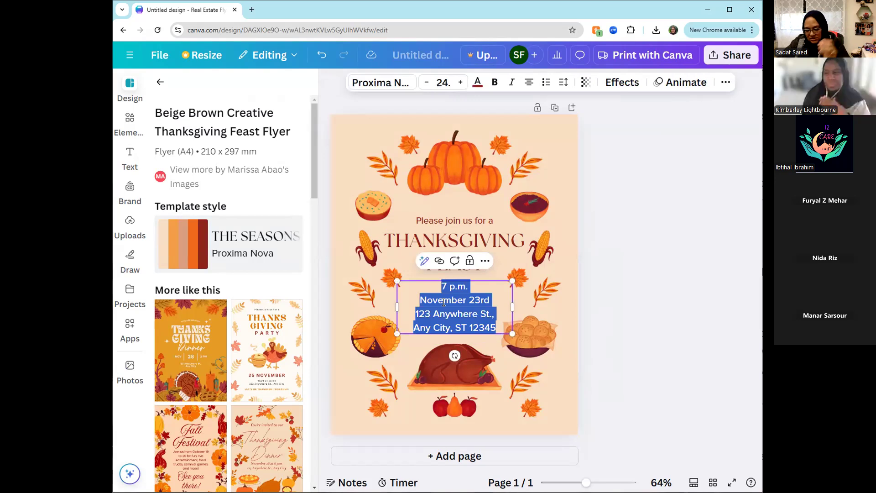
pyautogui.write('6:')
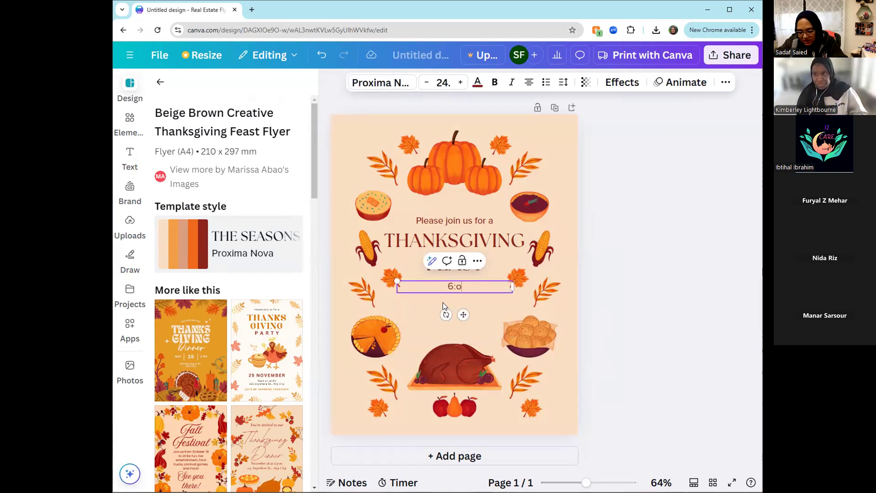
pyautogui.write('oo pm')
pyautogui.press('Return')
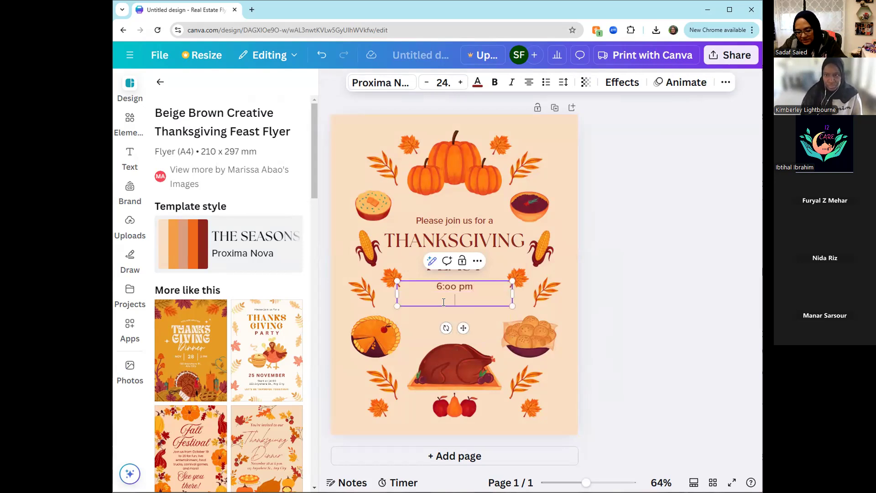
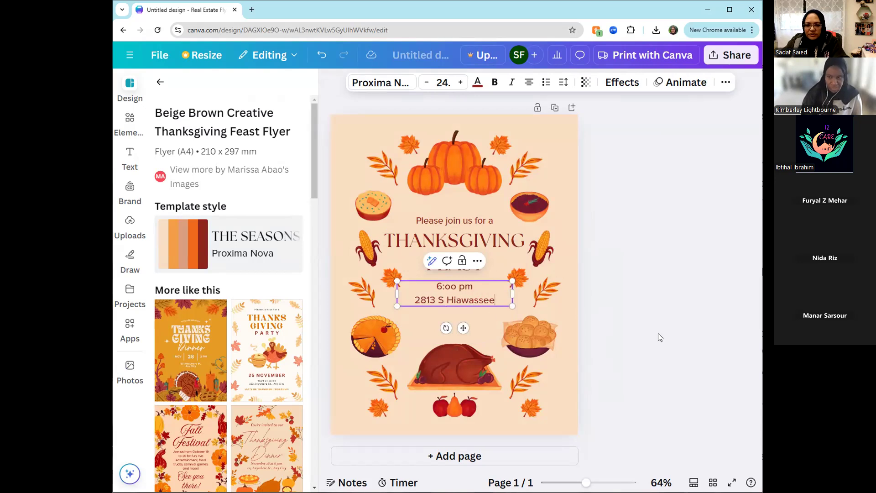
pyautogui.click(689, 336)
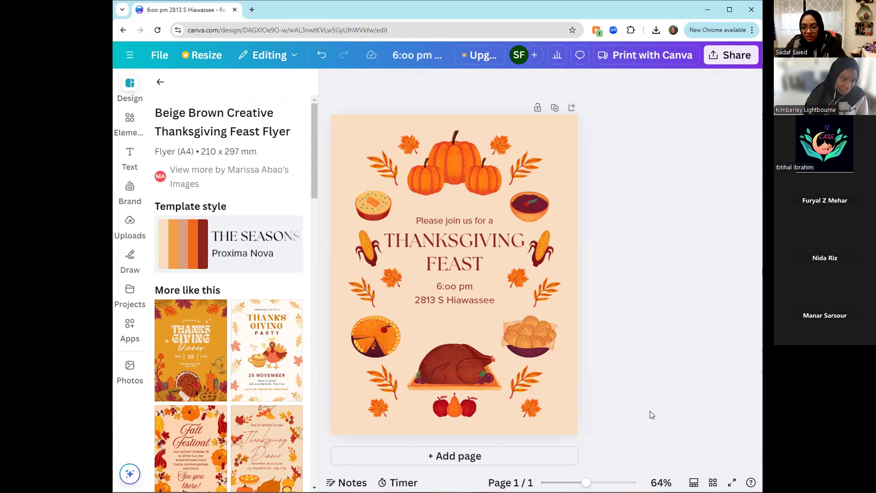
# - Look through the elements library, including its shapes, graphics, stickers, photos, videos, audio and charts
pyautogui.click(160, 82)
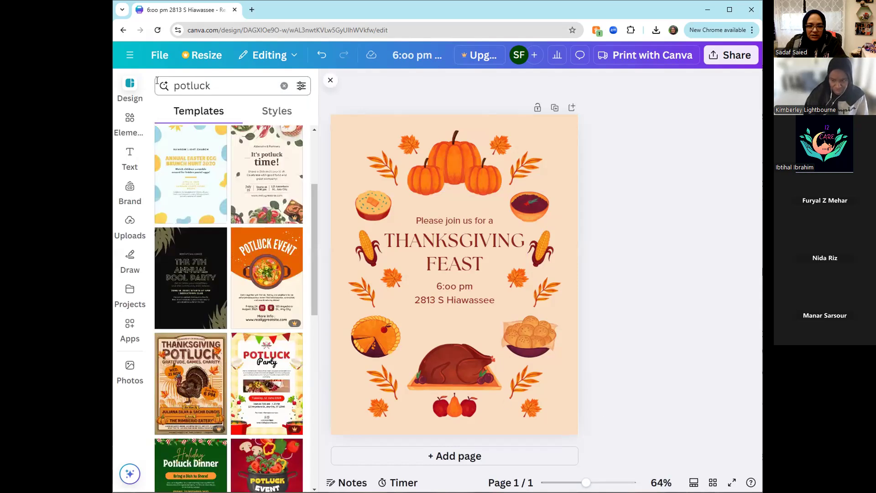
pyautogui.click(128, 122)
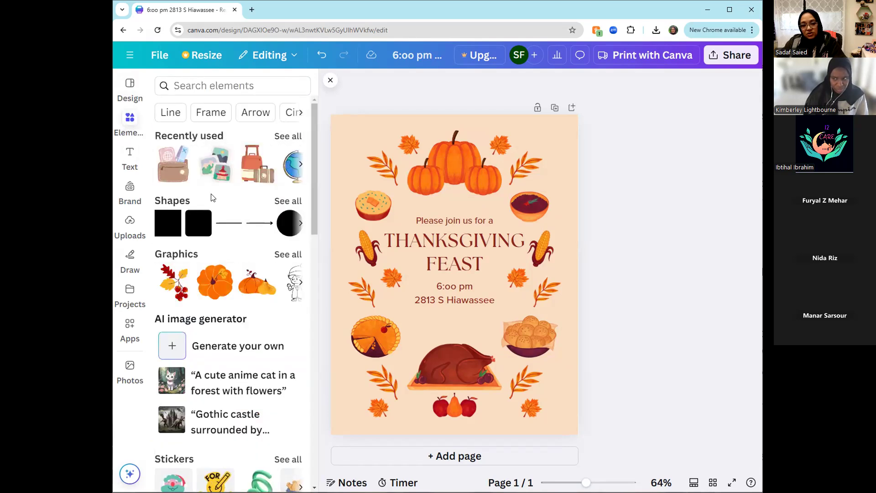
pyautogui.scroll(-12, 214, 246)
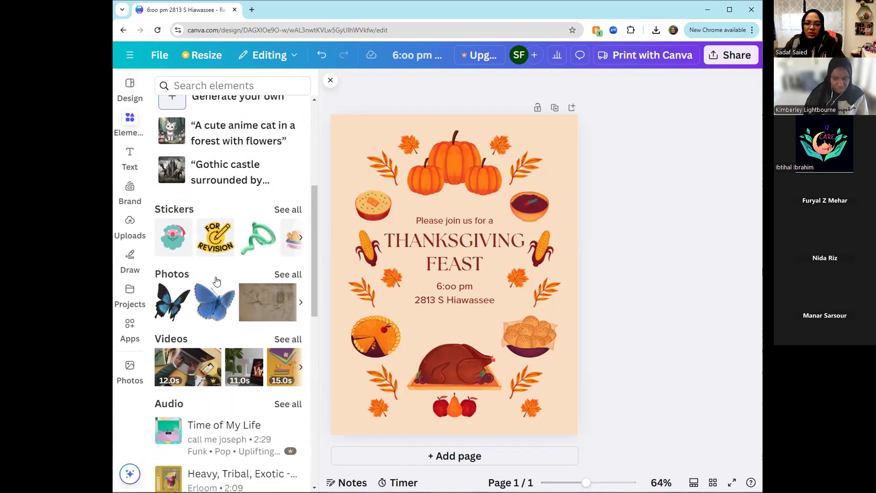
pyautogui.scroll(10, 200, 294)
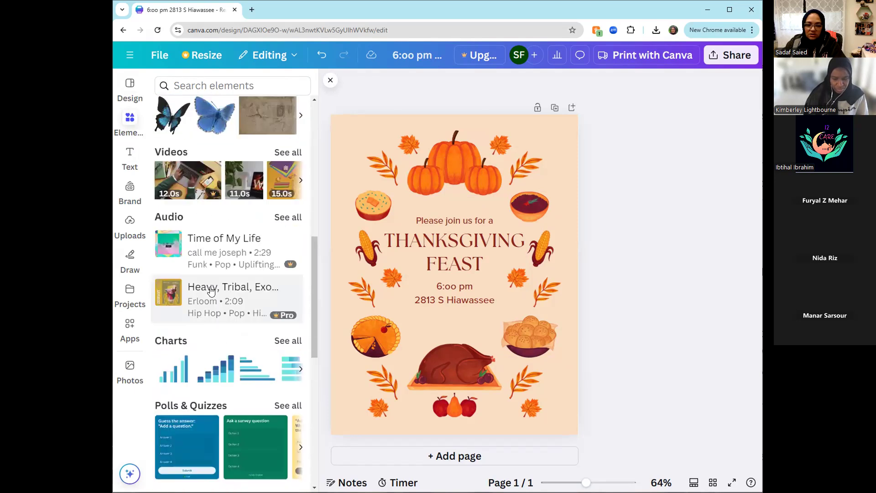
pyautogui.scroll(2, 206, 274)
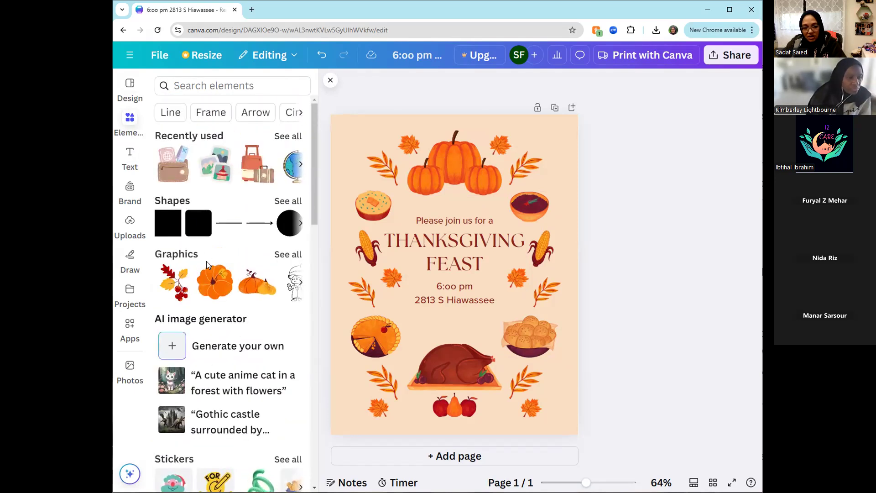
pyautogui.scroll(-1, 206, 261)
pyautogui.scroll(-4, 207, 274)
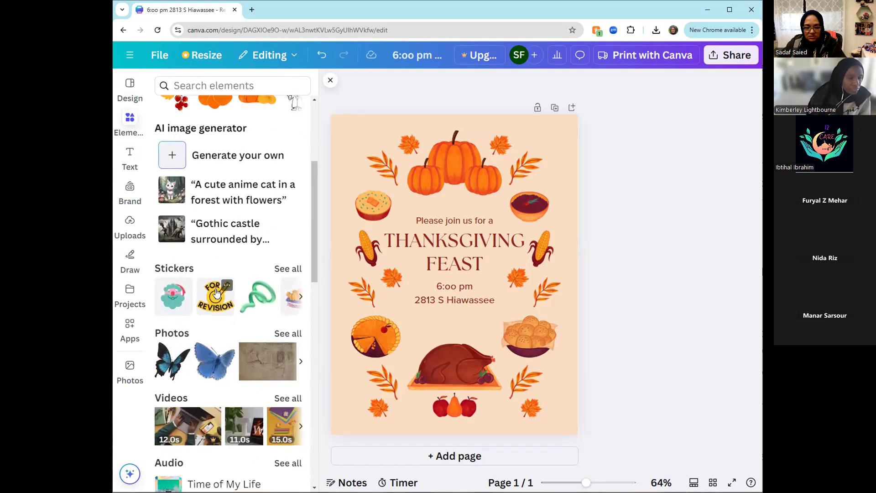
pyautogui.scroll(-2, 213, 297)
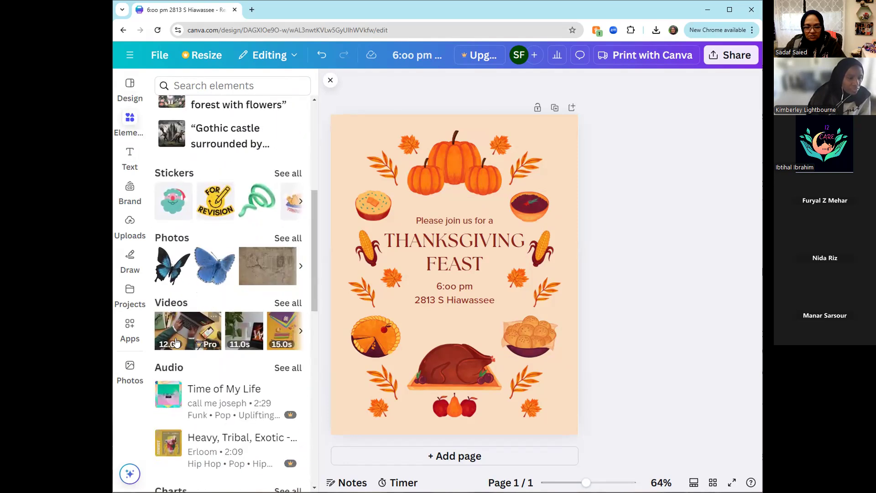
pyautogui.scroll(6, 181, 331)
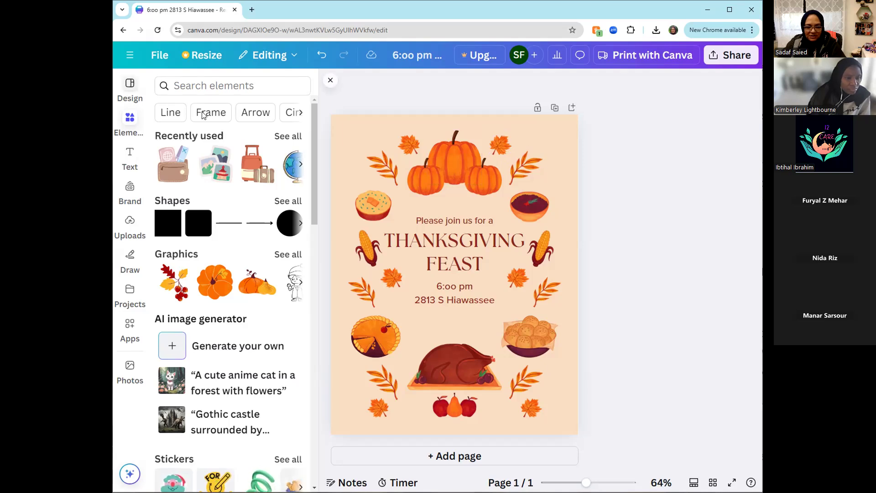
pyautogui.click(130, 85)
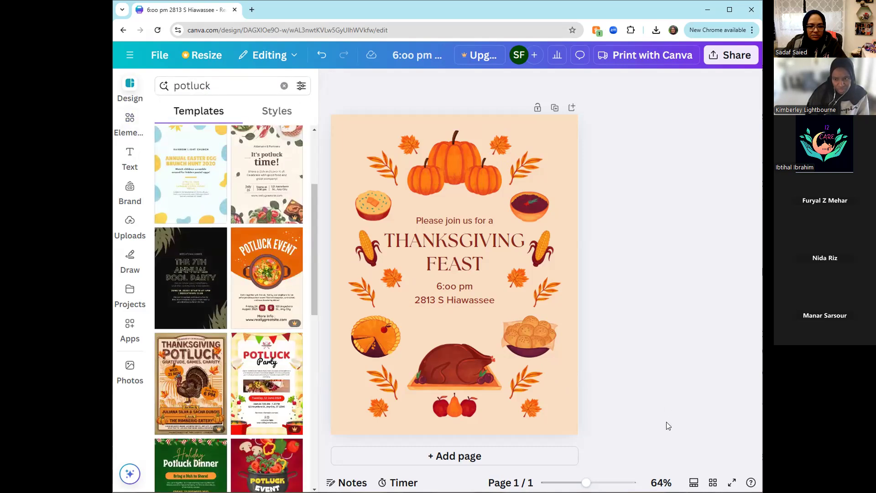
# - Delete all graphics and text from the flyer page and clear the "potluck" template search
pyautogui.moveTo(649, 441); pyautogui.dragTo(358, 104)
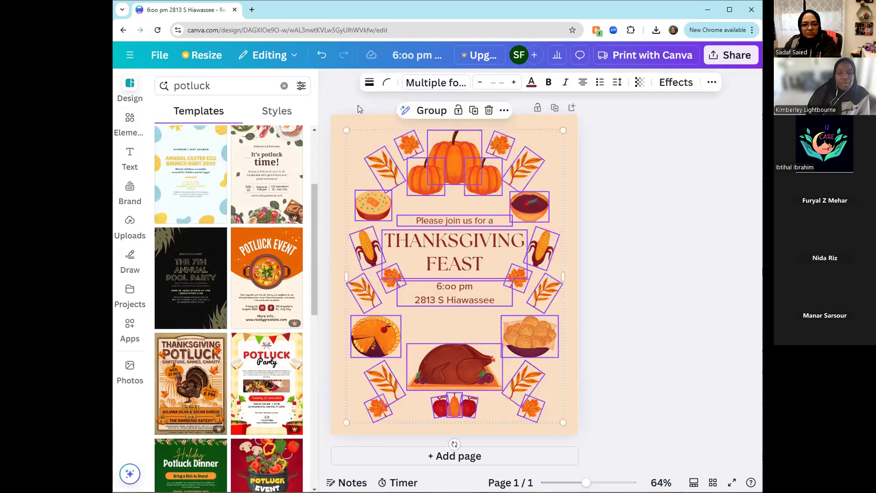
pyautogui.press('Delete')
pyautogui.click(425, 213)
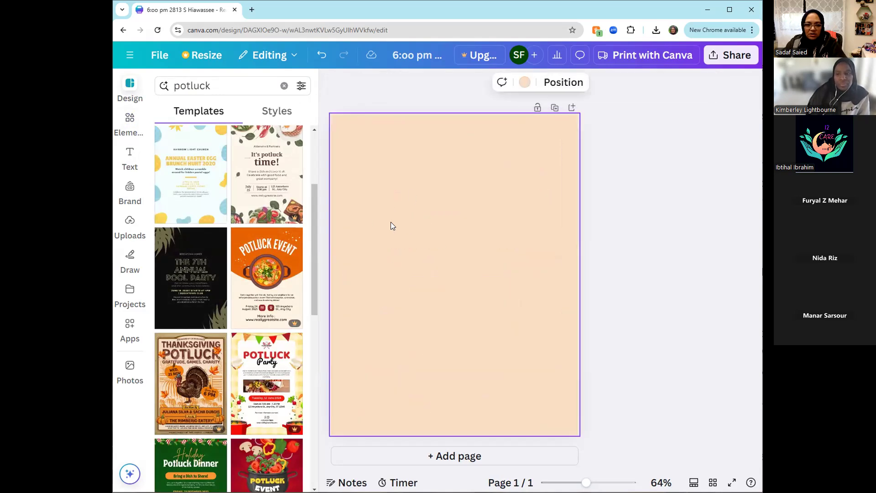
pyautogui.click(284, 86)
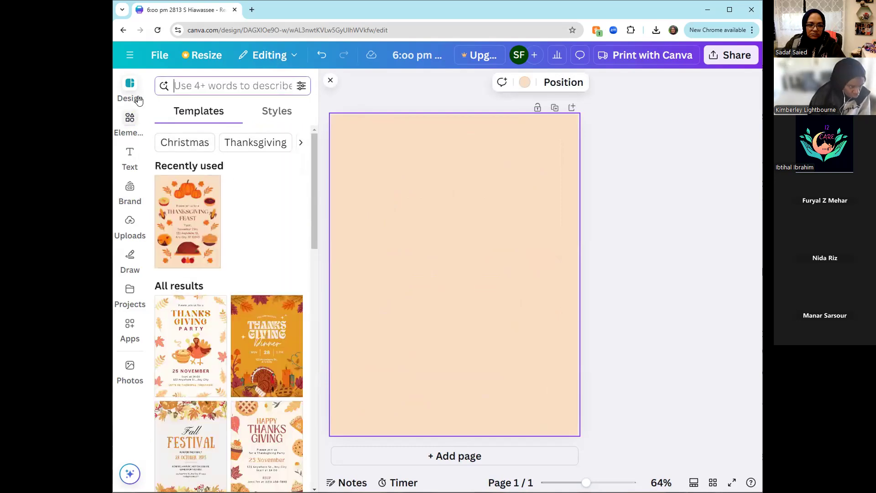
# - Try cobalt blue as the page background, then set it to the solid bluish purple default color
pyautogui.click(411, 214)
pyautogui.click(523, 82)
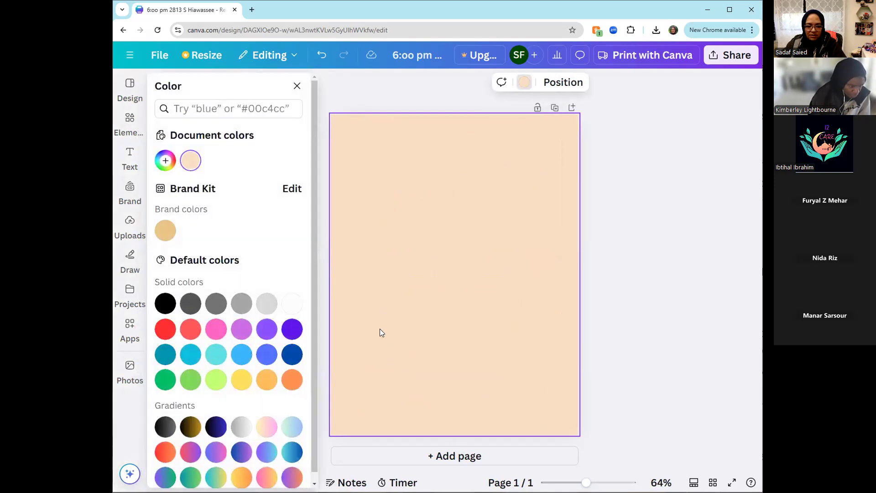
pyautogui.scroll(-1, 264, 362)
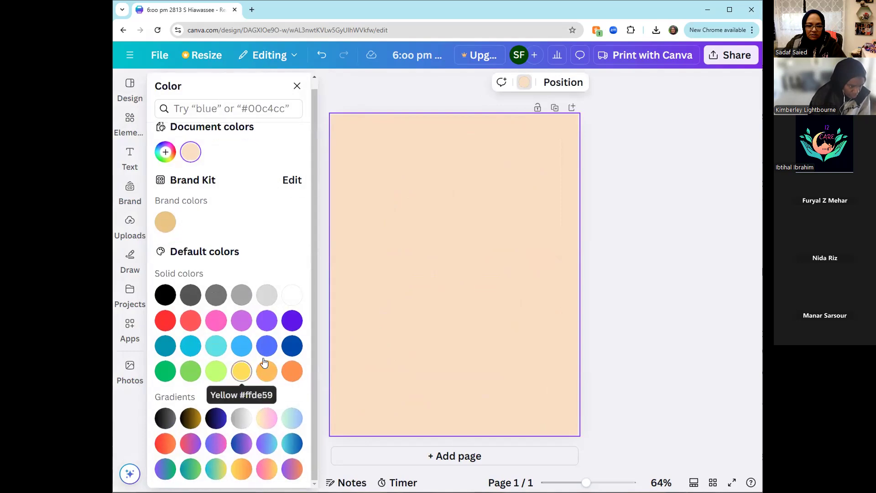
pyautogui.click(292, 346)
pyautogui.click(292, 321)
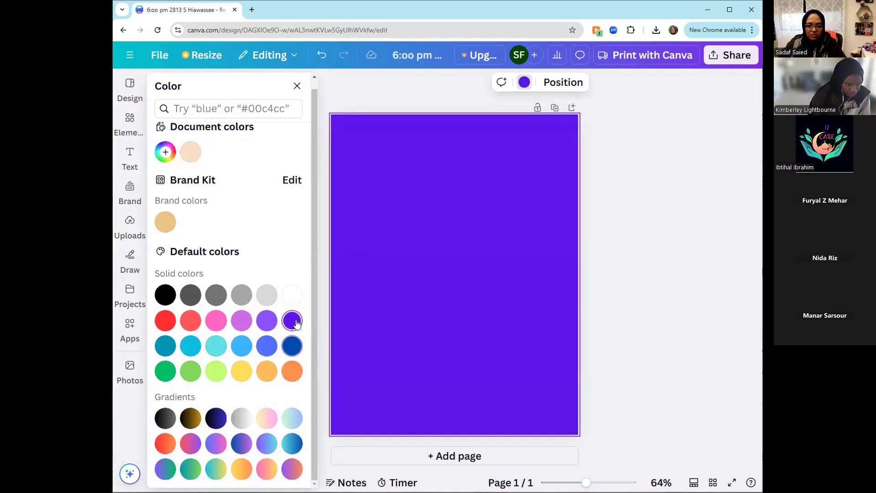
pyautogui.click(622, 265)
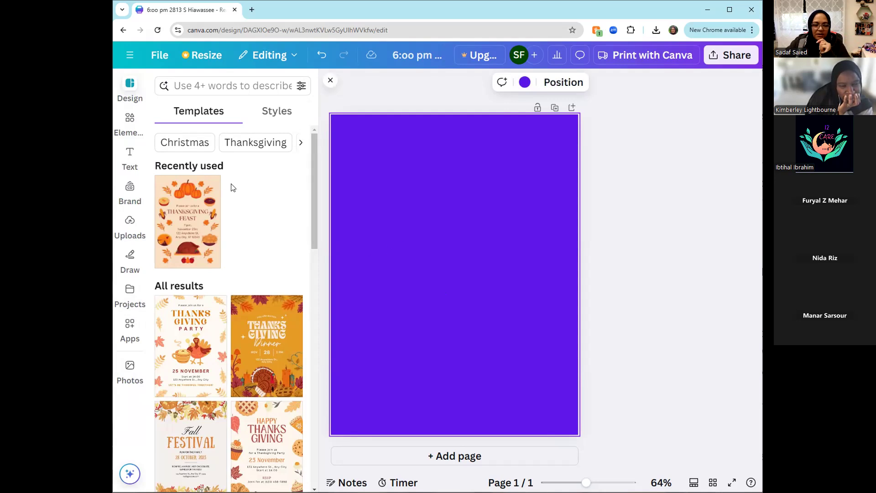
pyautogui.click(126, 124)
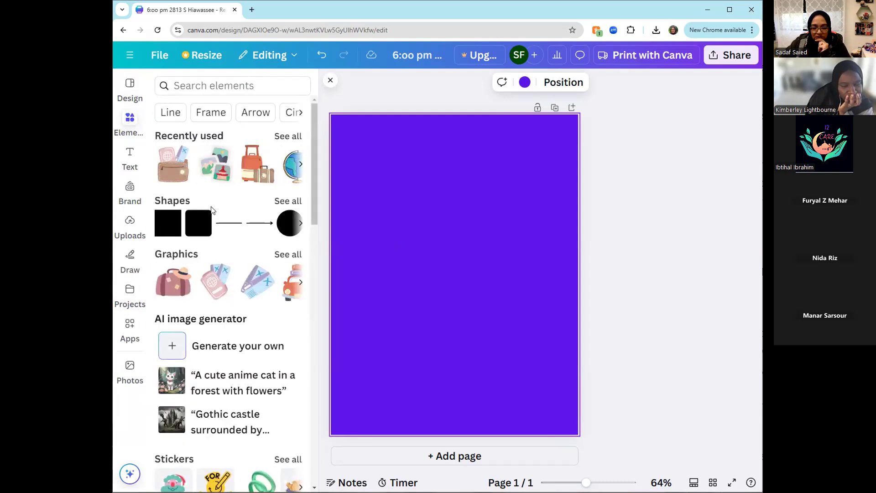
pyautogui.scroll(-3, 247, 365)
pyautogui.scroll(-1, 251, 381)
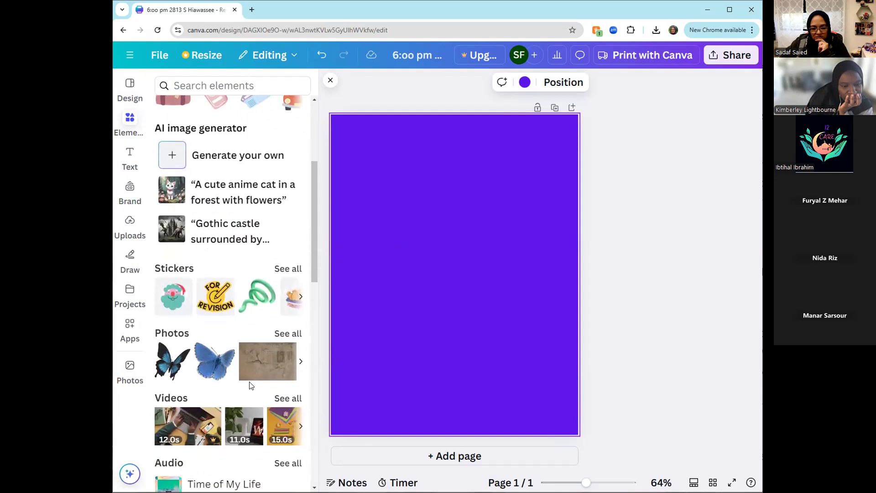
pyautogui.scroll(5, 183, 282)
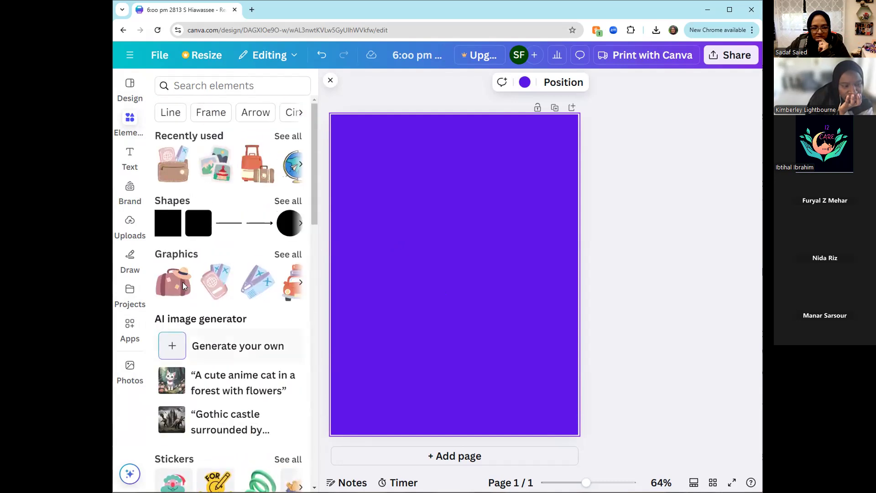
# - Add the "keep it SIMPLE" font combination to the flyer page
pyautogui.click(130, 157)
pyautogui.scroll(-3, 211, 251)
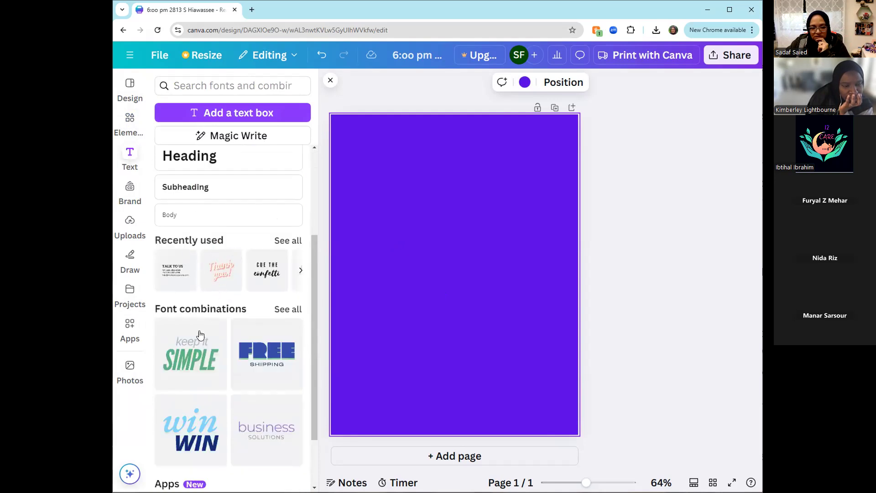
pyautogui.scroll(-2, 201, 343)
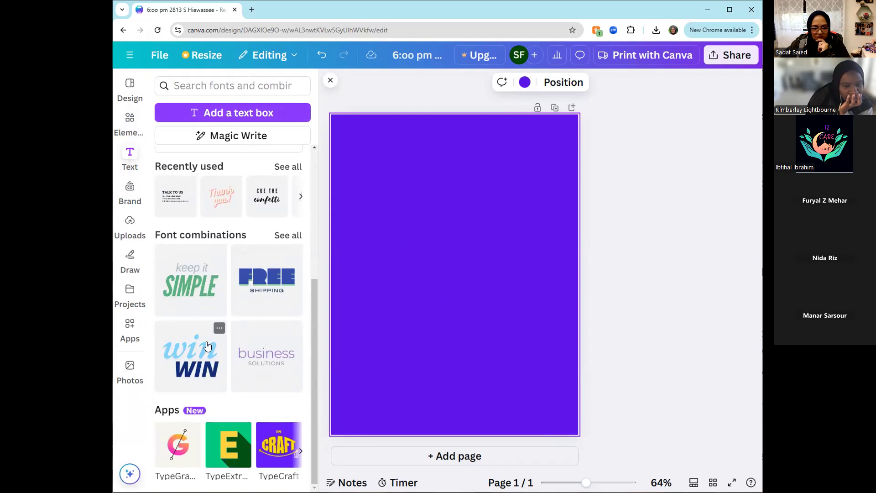
pyautogui.click(207, 278)
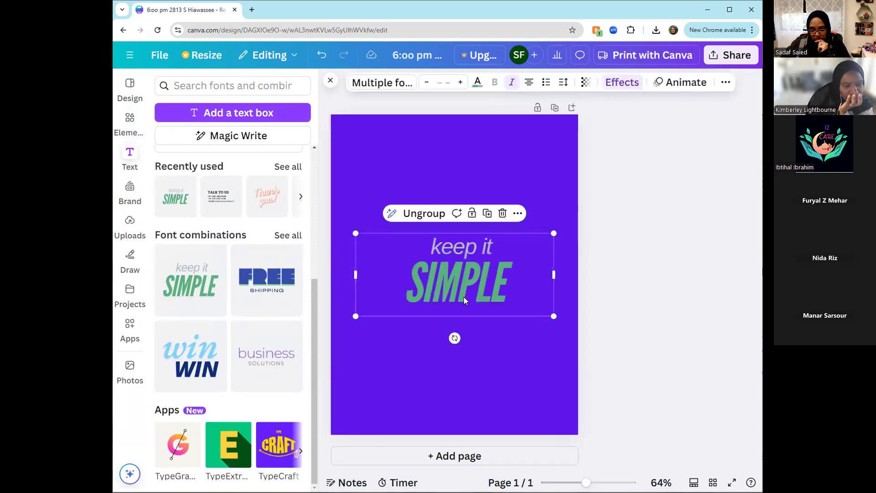
# - Replace the "keep it" line of the font combination with "Family"
pyautogui.click(478, 295)
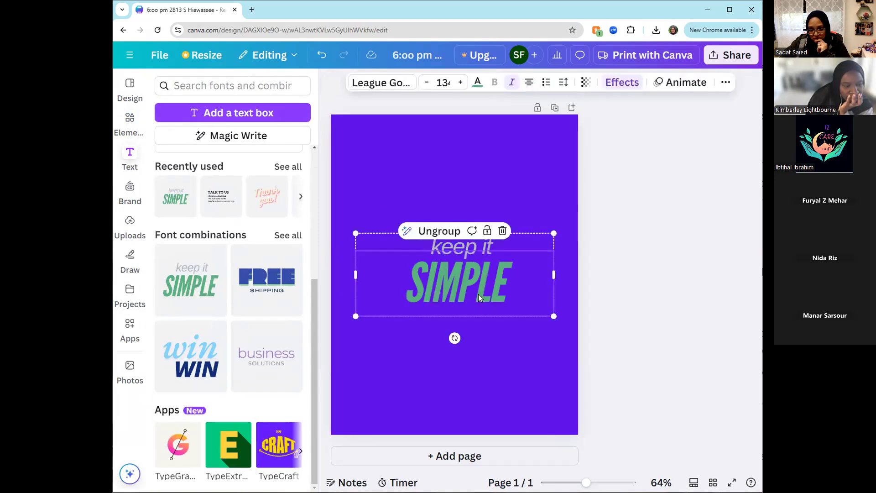
pyautogui.click(489, 246)
pyautogui.click(489, 246)
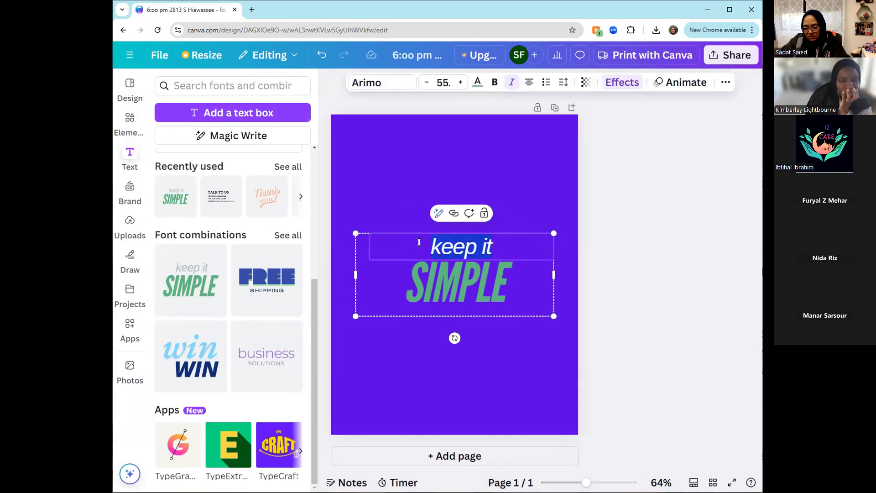
pyautogui.write('Family')
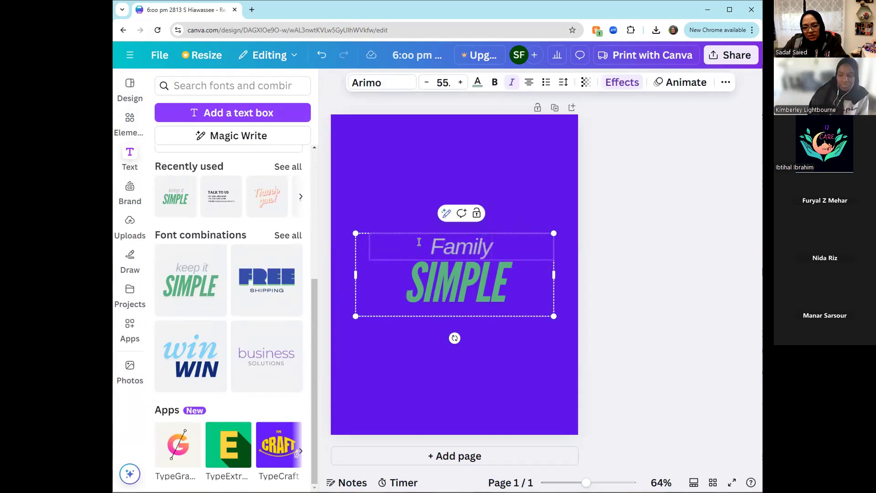
# - Replace the "SIMPLE" line of the font combination with "Potluck"
pyautogui.click(457, 286)
pyautogui.doubleClick(459, 285)
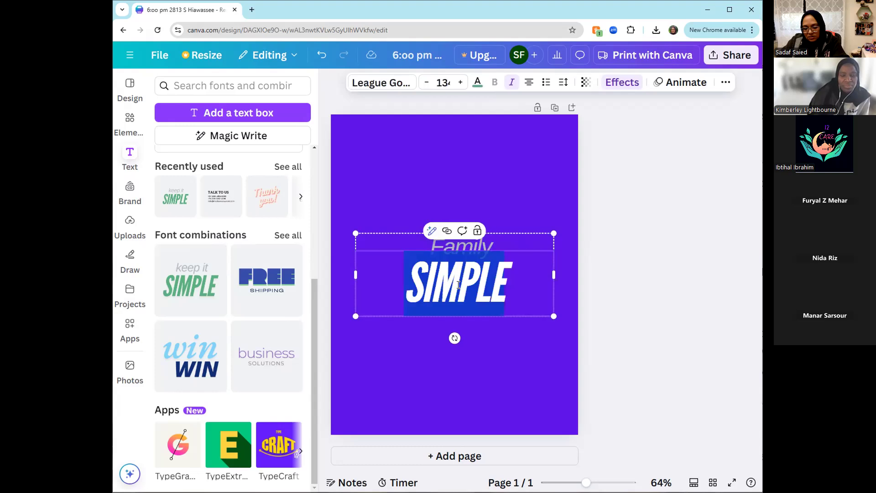
pyautogui.write('Potluck')
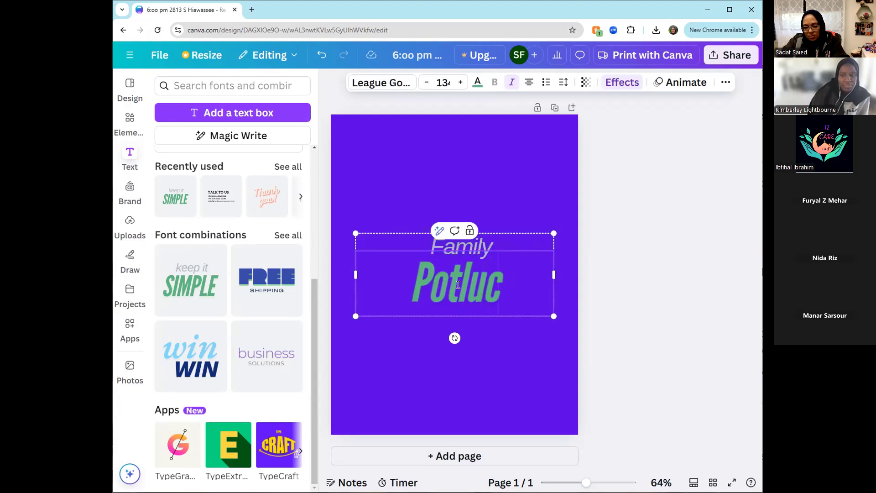
pyautogui.click(650, 343)
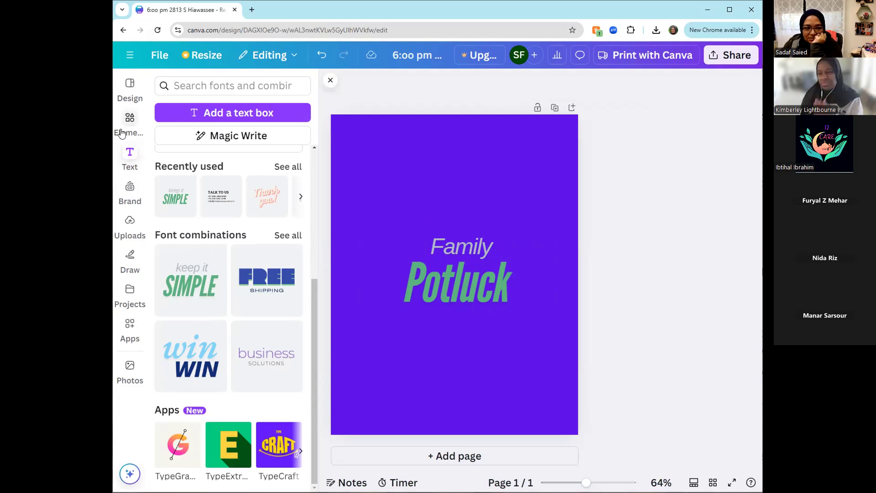
# - Search the elements library for "indian food" and show all matching graphics
pyautogui.click(129, 118)
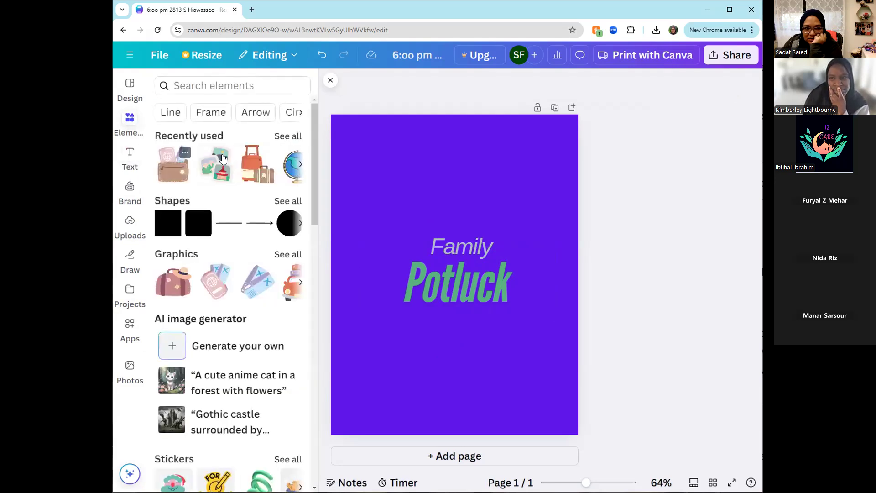
pyautogui.click(226, 86)
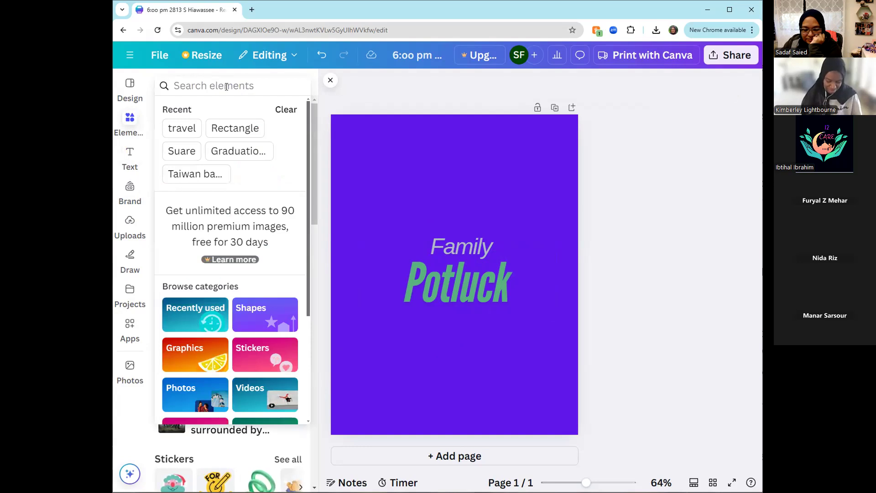
pyautogui.write('indi')
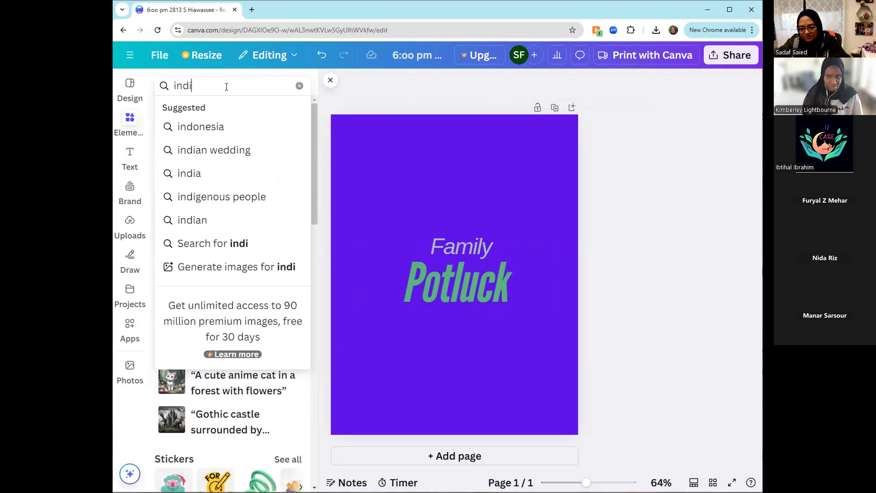
pyautogui.write('an food')
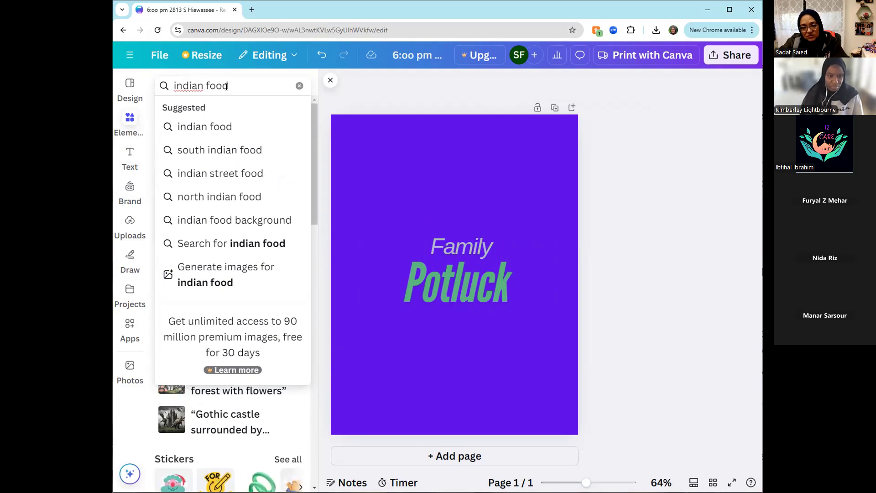
pyautogui.press('Return')
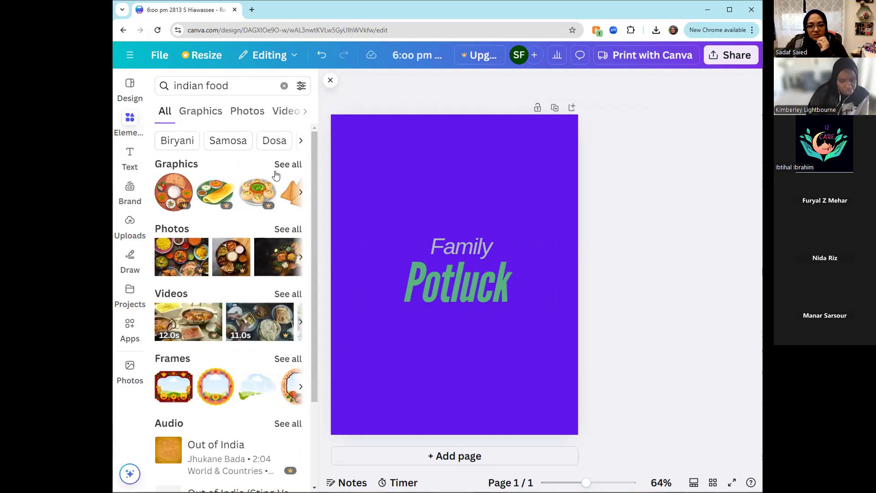
pyautogui.click(288, 165)
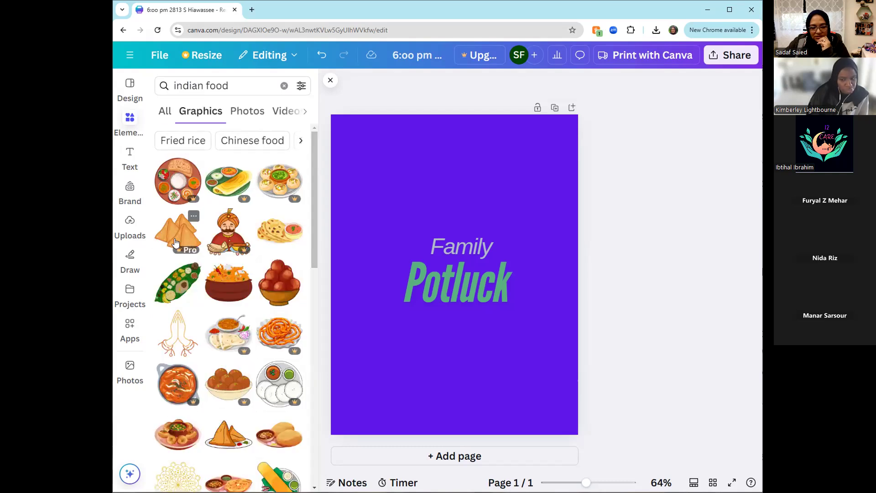
# - Add the samosa graphic at the page's lower left and the bowl of red sweets, scaled down, at its lower right
pyautogui.moveTo(172, 234); pyautogui.dragTo(185, 241)
pyautogui.moveTo(343, 377); pyautogui.dragTo(351, 366)
pyautogui.moveTo(273, 283); pyautogui.dragTo(292, 284)
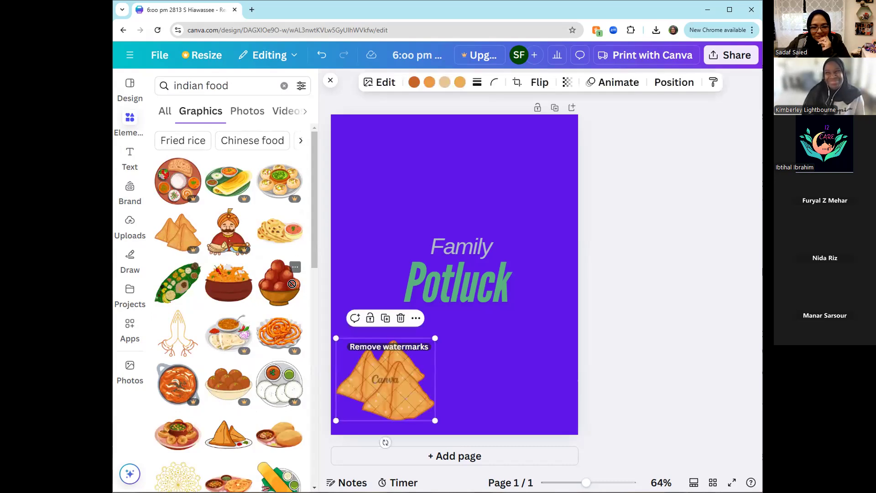
pyautogui.moveTo(455, 187); pyautogui.dragTo(450, 141)
pyautogui.moveTo(352, 174); pyautogui.dragTo(393, 168)
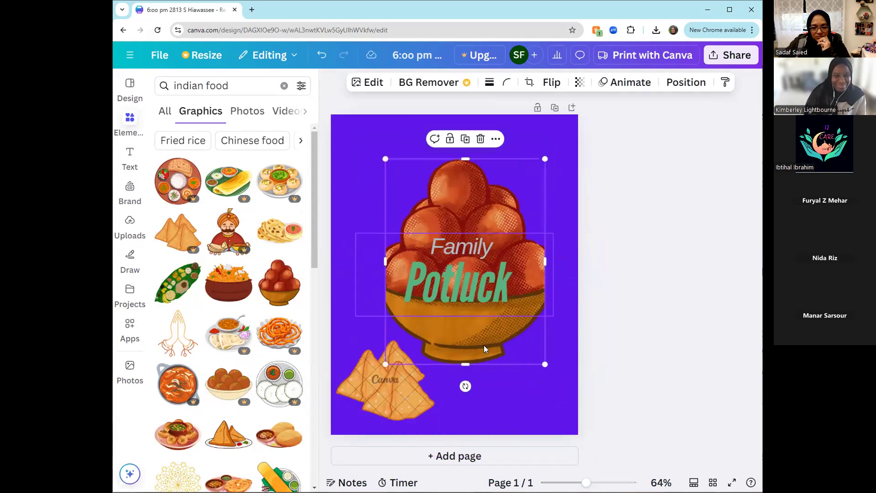
pyautogui.moveTo(507, 316); pyautogui.dragTo(462, 258)
pyautogui.moveTo(405, 183); pyautogui.dragTo(510, 336)
pyautogui.moveTo(392, 356); pyautogui.dragTo(396, 362)
pyautogui.moveTo(518, 384); pyautogui.dragTo(507, 383)
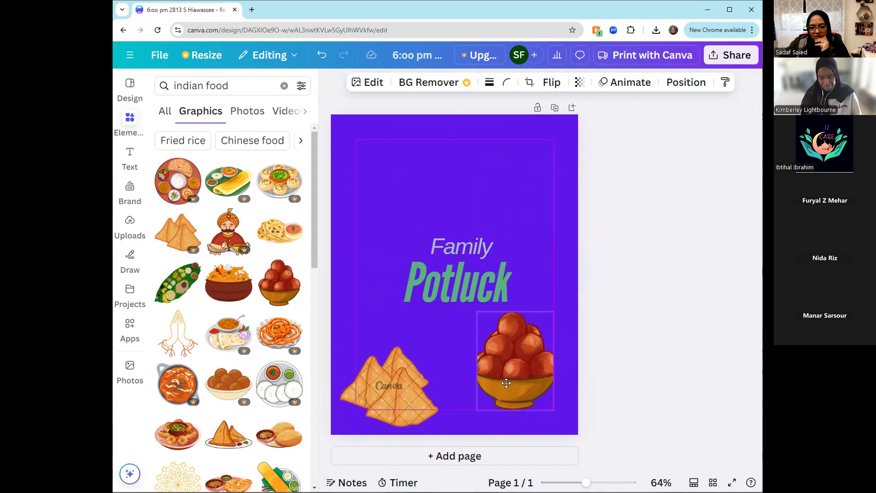
pyautogui.moveTo(507, 382); pyautogui.dragTo(507, 383)
# - Replace the samosa graphic with the flatbread-and-dip plate, scaled down and placed in the page's lower-left corner
pyautogui.moveTo(394, 402); pyautogui.dragTo(410, 389)
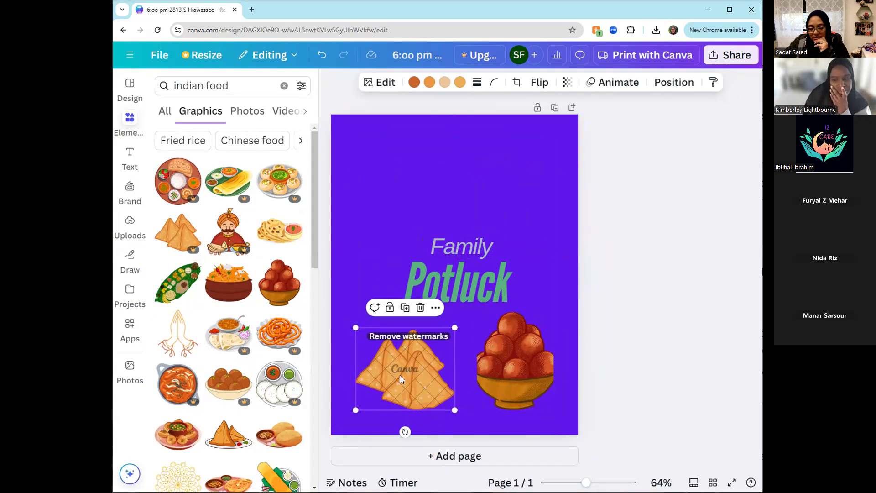
pyautogui.press('Delete')
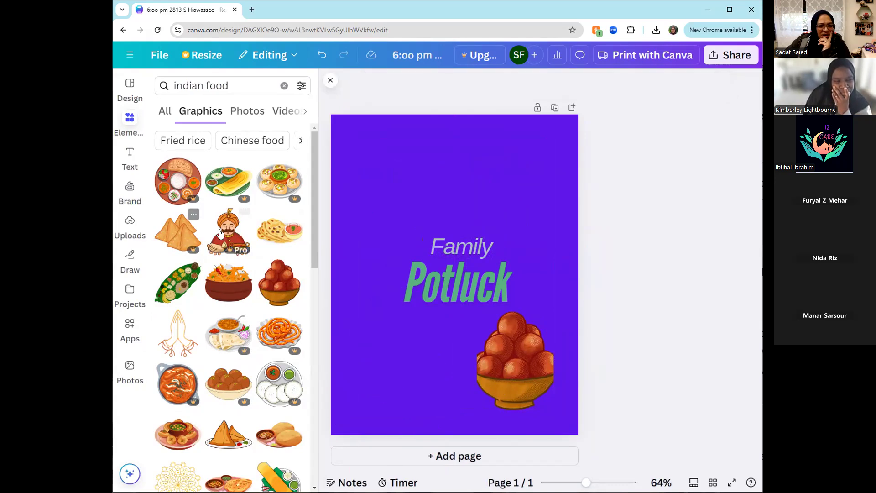
pyautogui.click(277, 241)
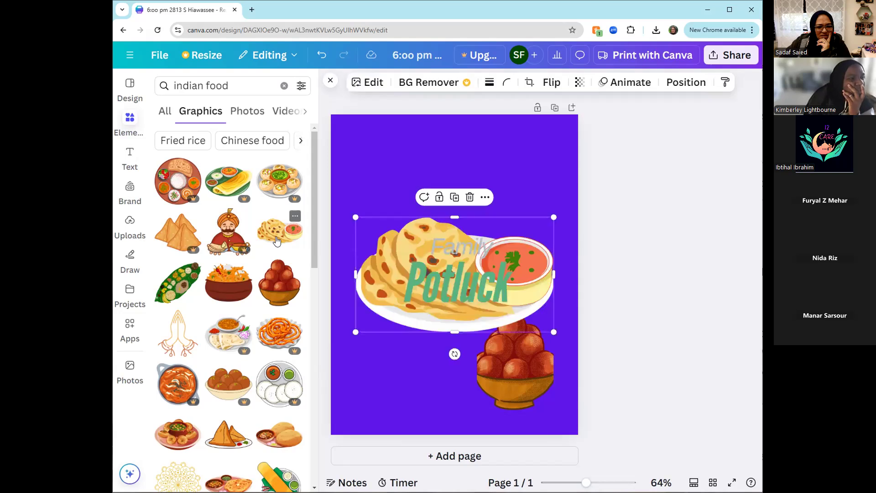
pyautogui.moveTo(553, 217); pyautogui.dragTo(440, 283)
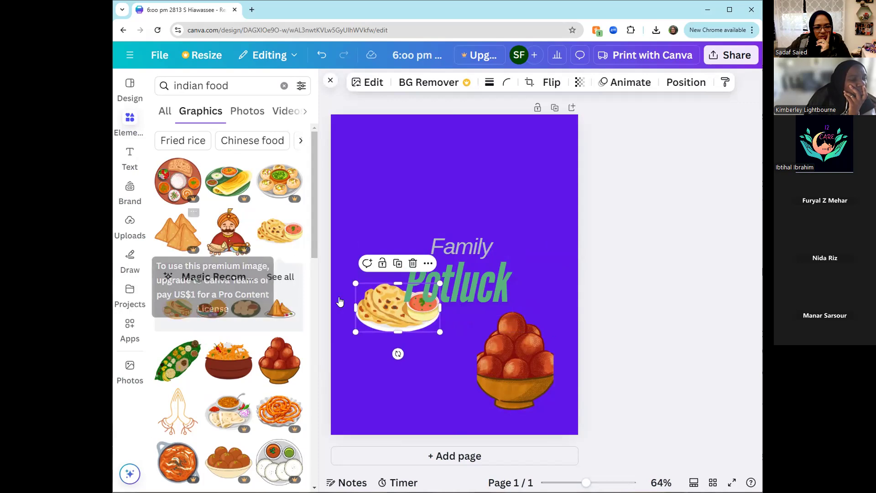
pyautogui.click(381, 311)
pyautogui.click(383, 322)
pyautogui.moveTo(384, 322); pyautogui.dragTo(374, 408)
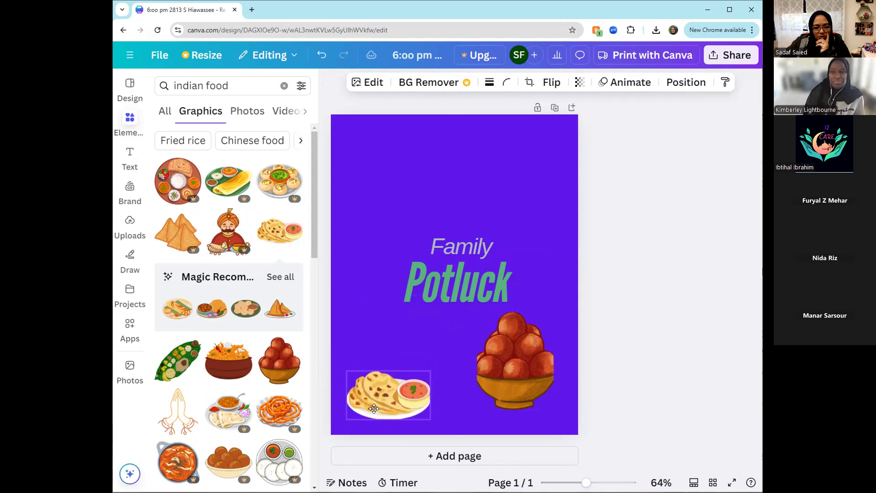
# - Try amber and pale yellow from the flatbread's photo colors as the page background, then set it to the tan brand color
pyautogui.click(375, 169)
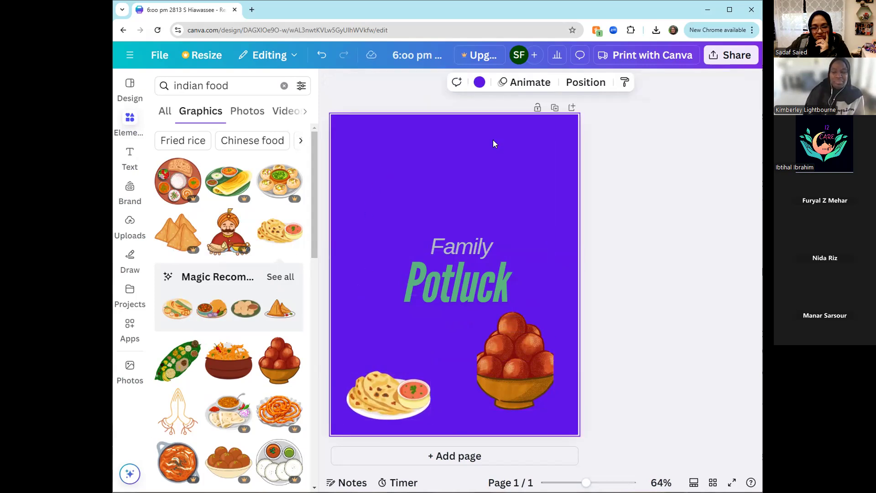
pyautogui.click(479, 82)
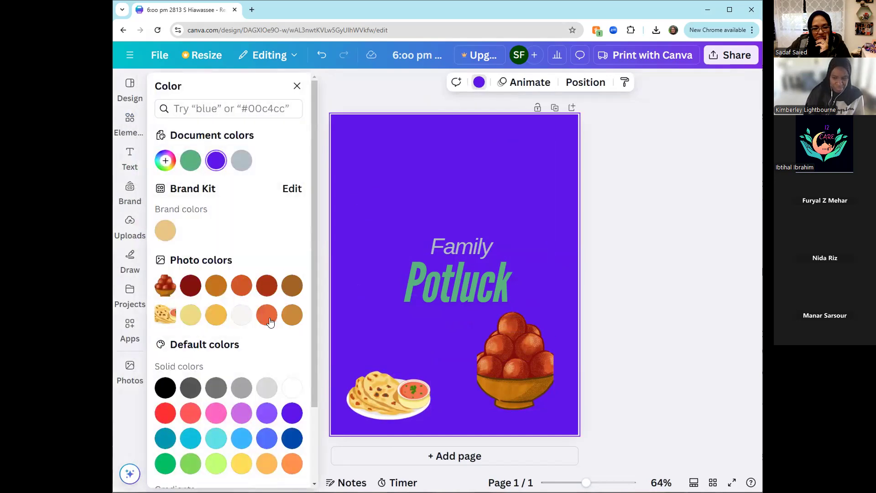
pyautogui.click(216, 316)
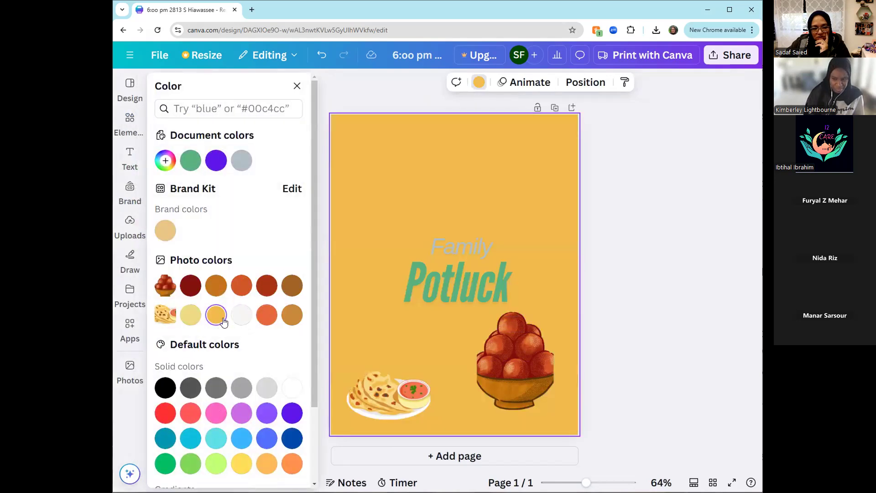
pyautogui.click(186, 315)
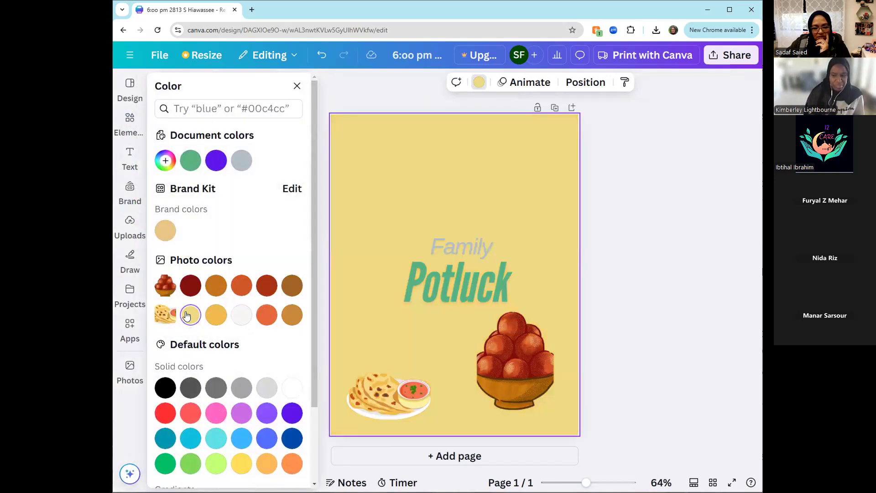
pyautogui.click(166, 231)
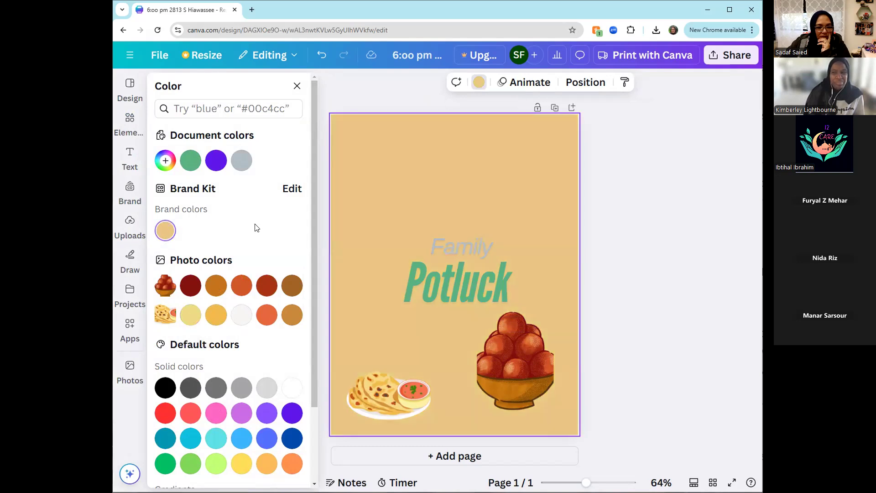
pyautogui.click(660, 282)
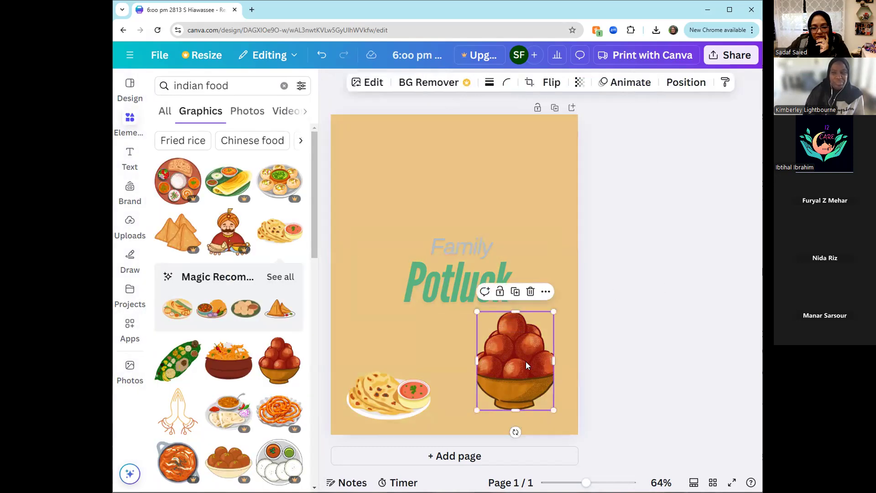
# - Widen the crop of the bowl of red sweets to include the full width of the picture
pyautogui.doubleClick(526, 362)
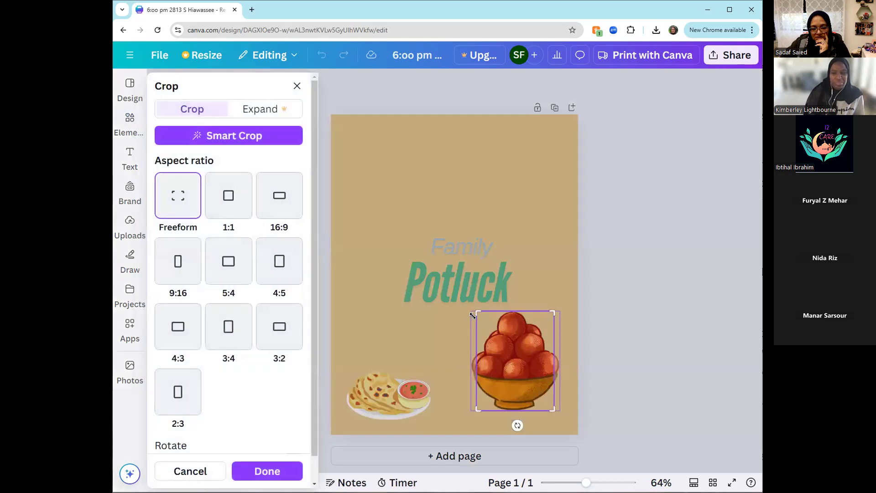
pyautogui.moveTo(476, 311); pyautogui.dragTo(471, 312)
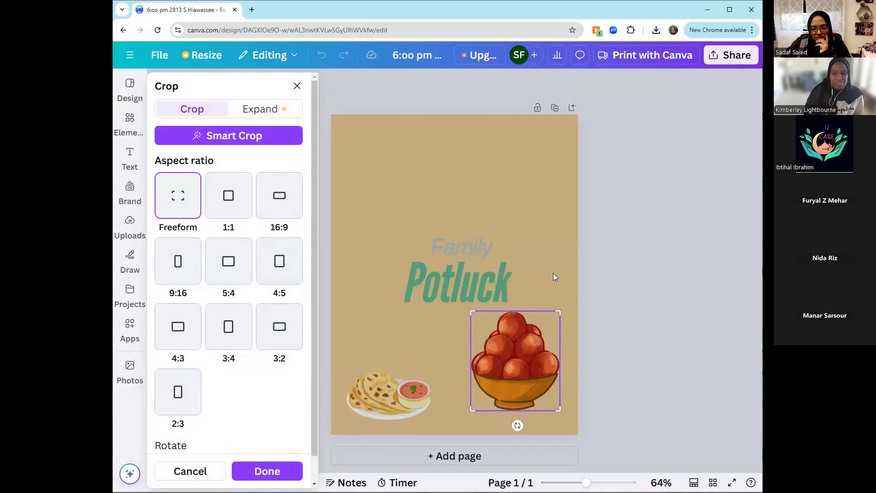
pyautogui.click(553, 273)
pyautogui.click(607, 273)
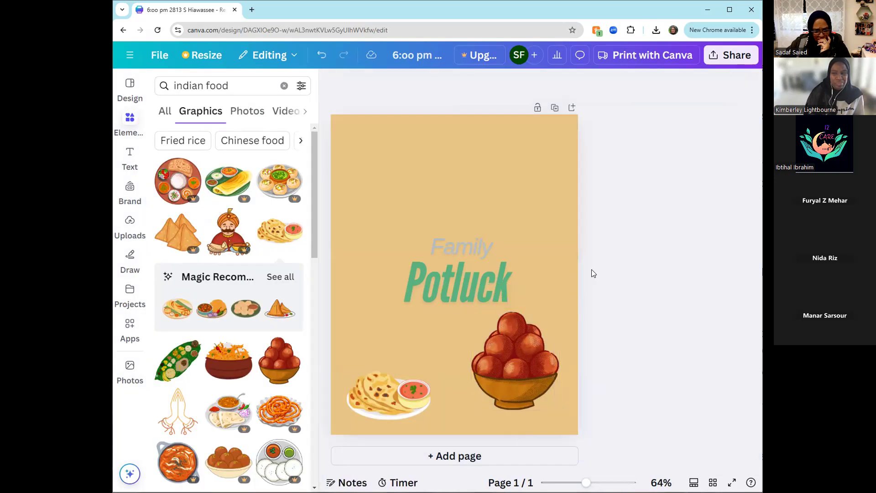
pyautogui.click(491, 269)
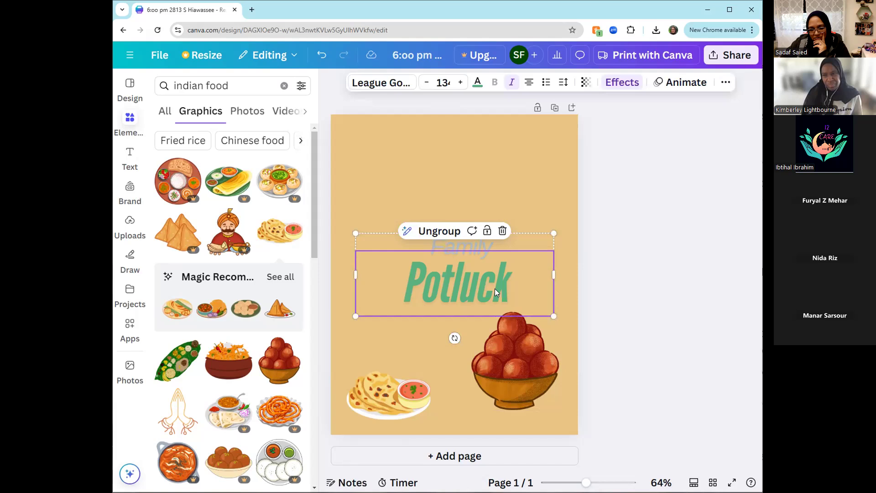
pyautogui.doubleClick(494, 289)
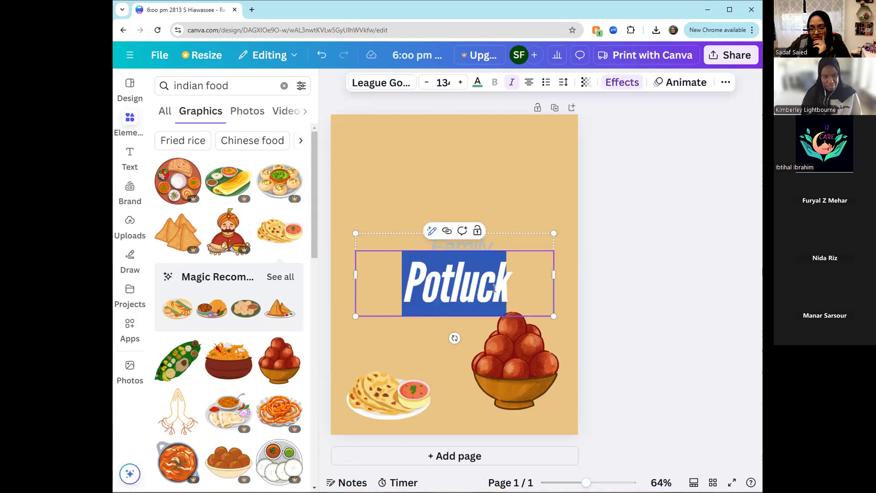
pyautogui.moveTo(521, 293); pyautogui.dragTo(404, 287)
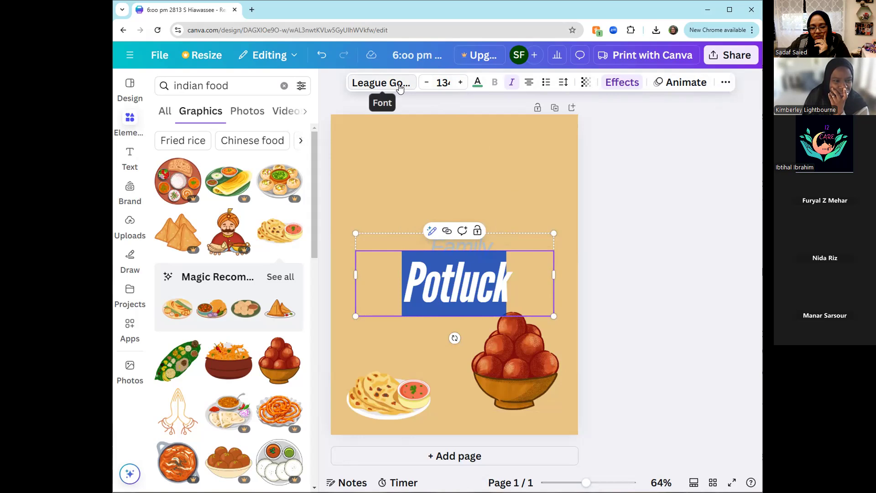
pyautogui.click(524, 346)
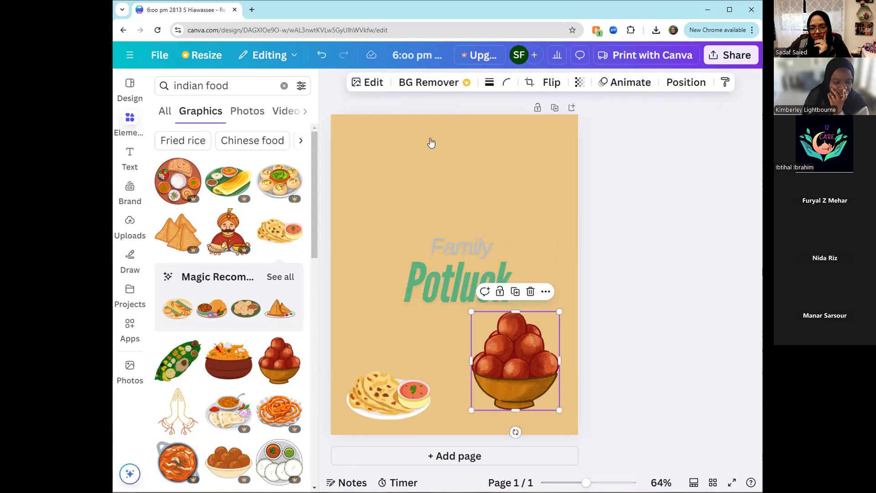
pyautogui.click(397, 388)
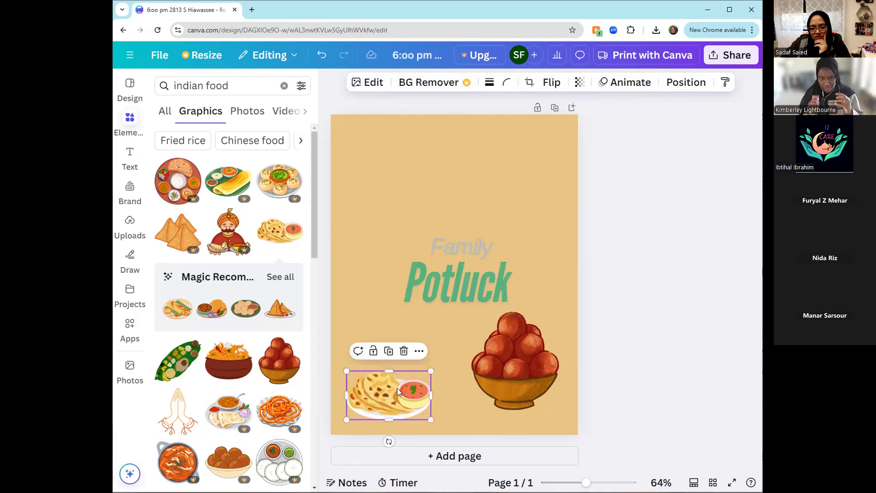
# - Set the "Potluck" text color to dark red #83110c from the bowl's photo colors
pyautogui.click(465, 267)
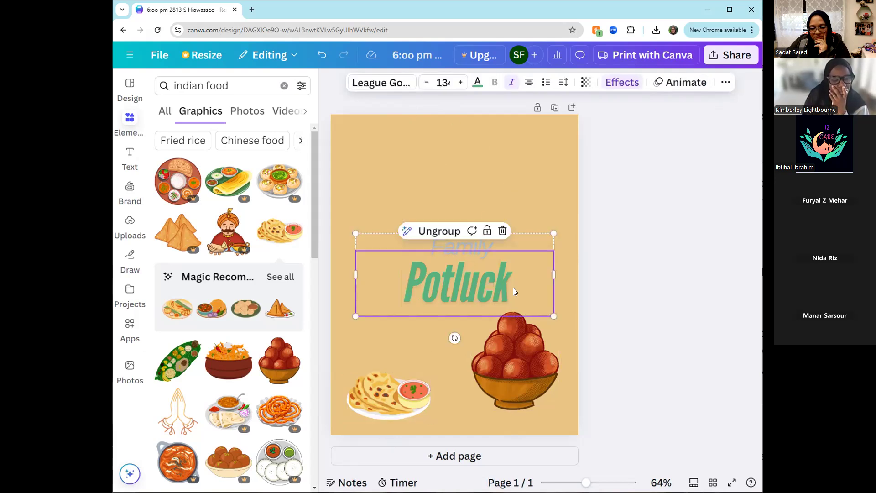
pyautogui.doubleClick(513, 287)
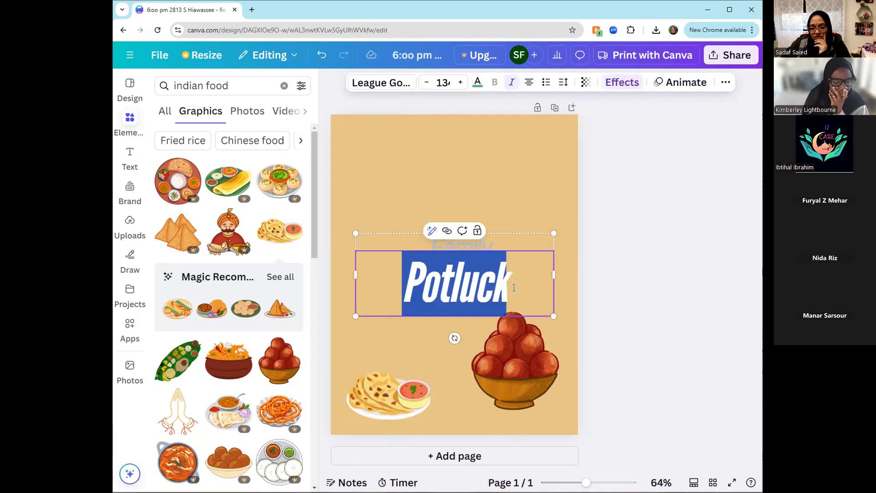
pyautogui.click(478, 84)
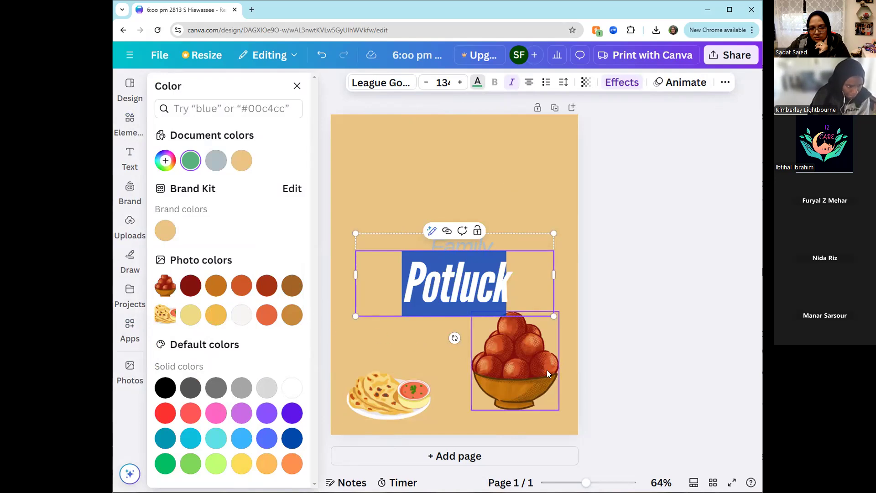
pyautogui.click(190, 287)
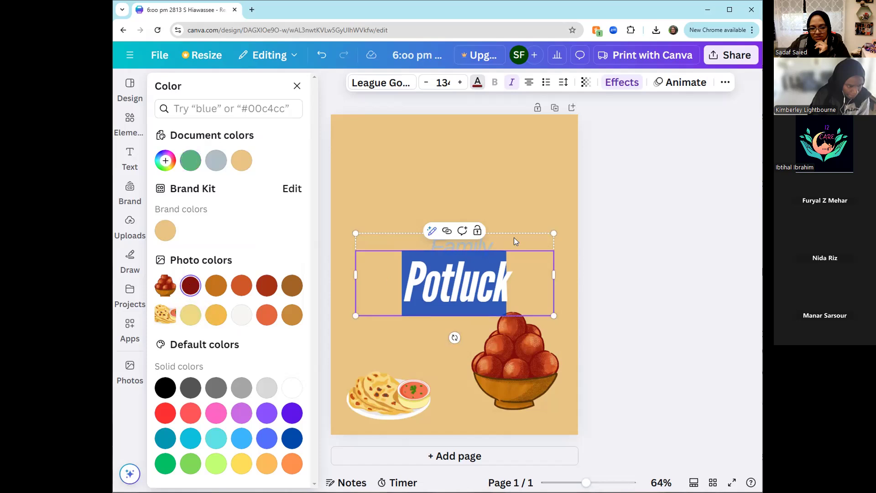
# - Set the "Family" text color to the orange from the bowl's photo colors
pyautogui.click(605, 204)
pyautogui.click(521, 208)
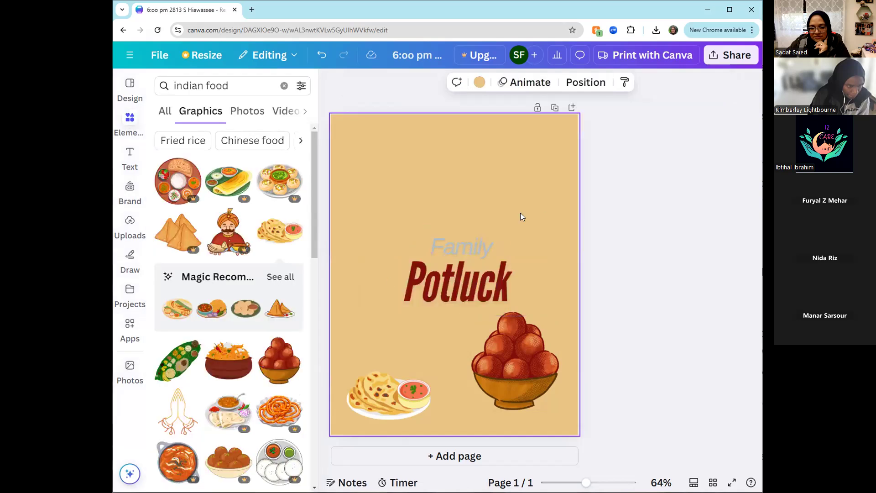
pyautogui.click(485, 246)
pyautogui.click(487, 246)
pyautogui.moveTo(490, 246); pyautogui.dragTo(429, 246)
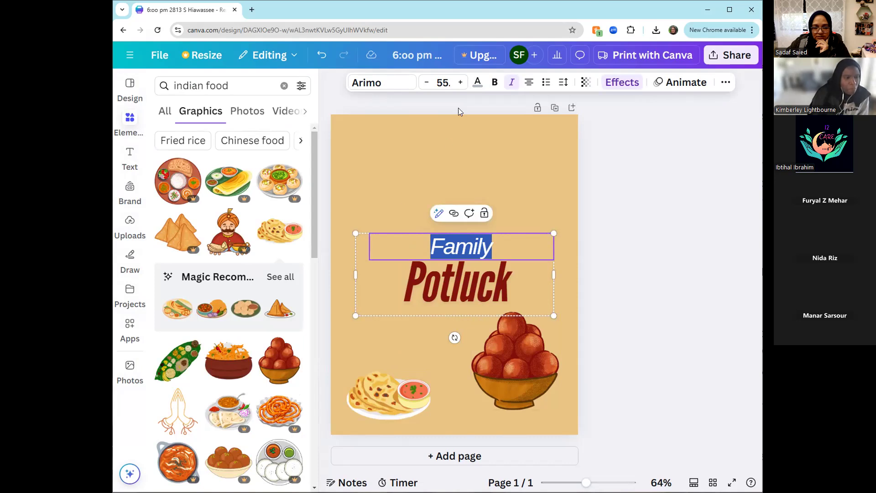
pyautogui.click(478, 83)
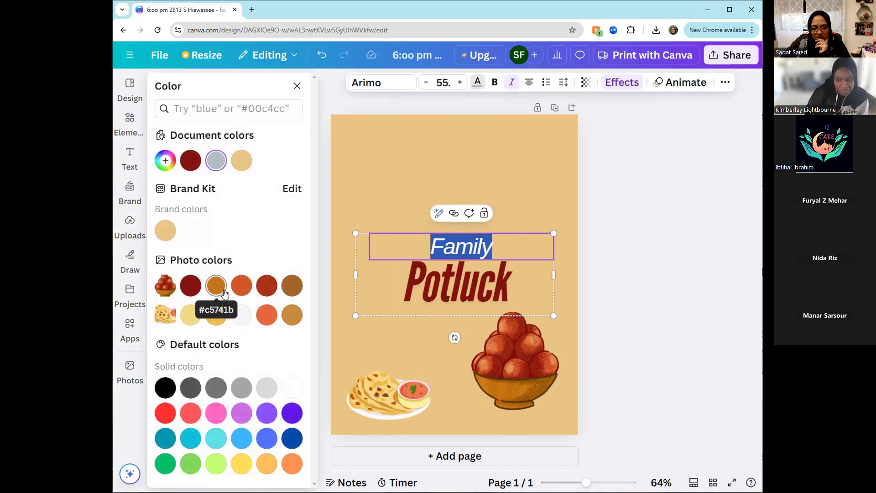
pyautogui.click(238, 293)
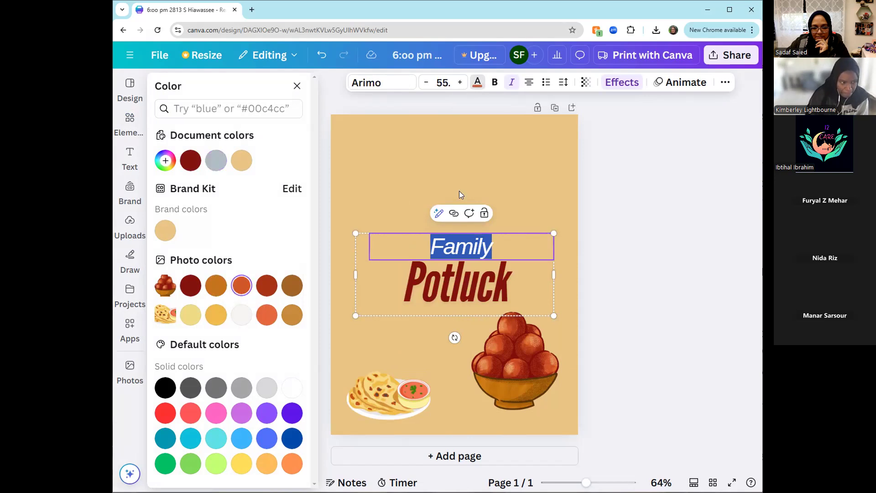
pyautogui.click(503, 145)
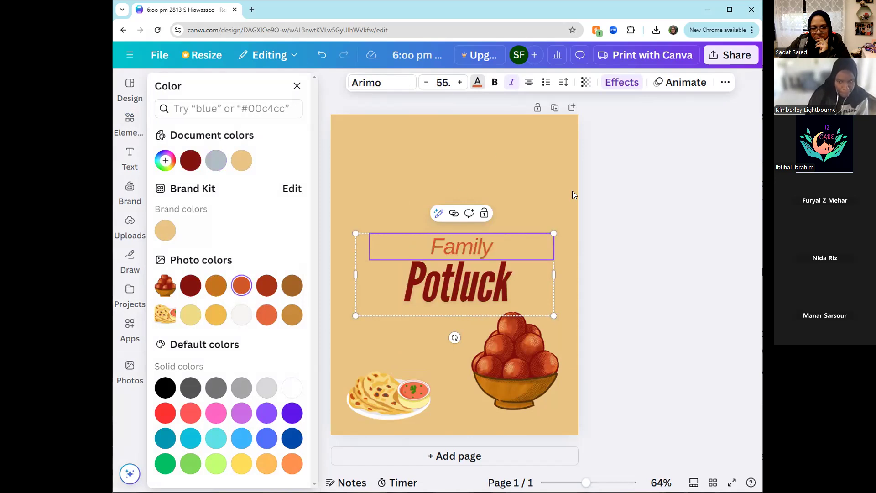
# - Move the "Family Potluck" title group higher on the page, keeping it horizontally centered
pyautogui.click(613, 249)
pyautogui.moveTo(481, 293); pyautogui.dragTo(482, 225)
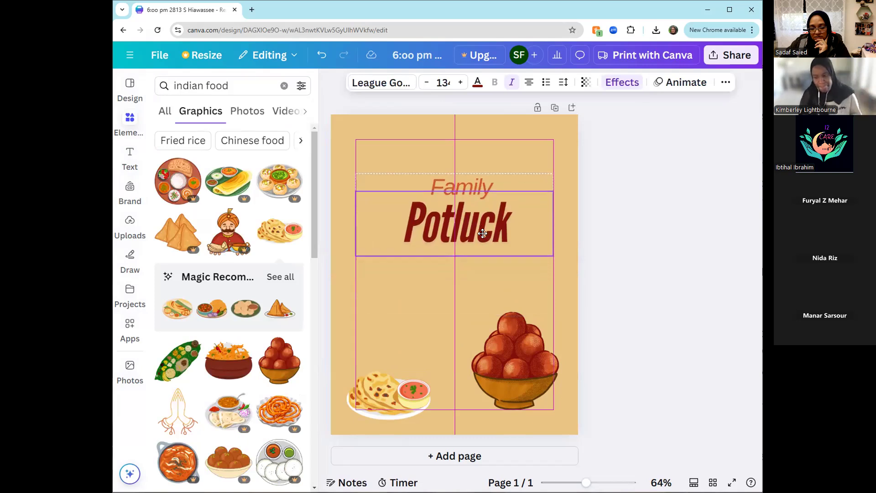
pyautogui.click(626, 272)
# - Add a text box below the title, enlarge it to a font size of about 47 and center it on the page
pyautogui.click(130, 158)
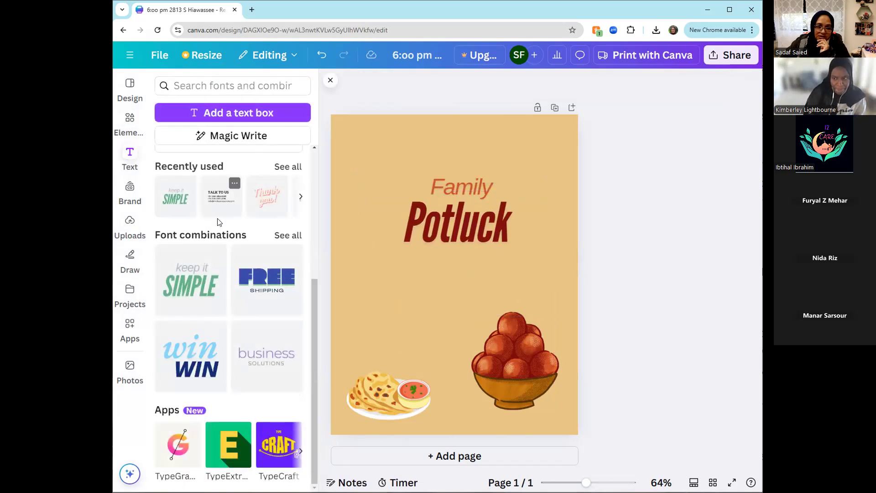
pyautogui.click(220, 113)
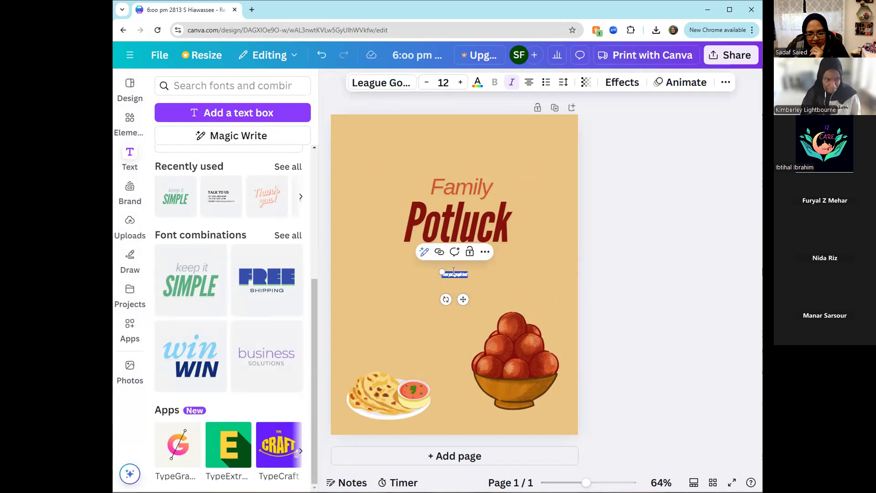
pyautogui.moveTo(441, 271); pyautogui.dragTo(366, 254)
pyautogui.moveTo(427, 299); pyautogui.dragTo(463, 306)
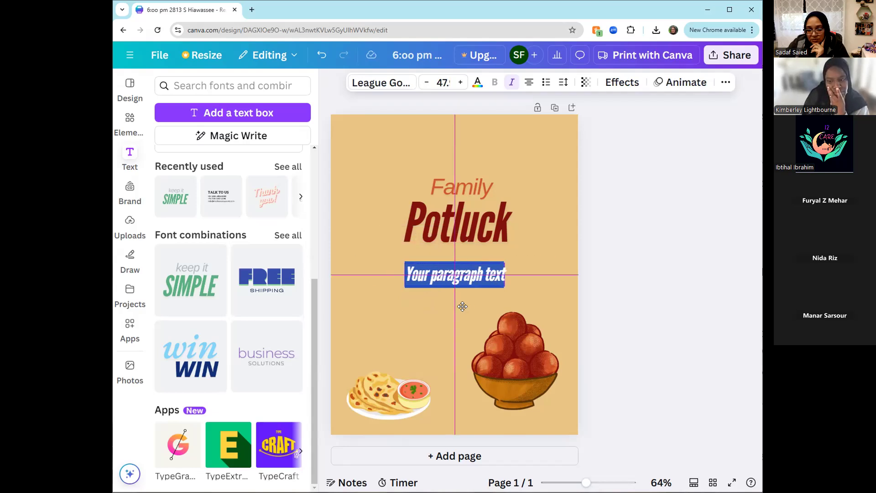
pyautogui.moveTo(463, 307)
pyautogui.mouseDown()
pyautogui.moveTo(419, 308)
pyautogui.moveTo(413, 354)
pyautogui.moveTo(423, 312)
pyautogui.moveTo(462, 305)
pyautogui.mouseUp()
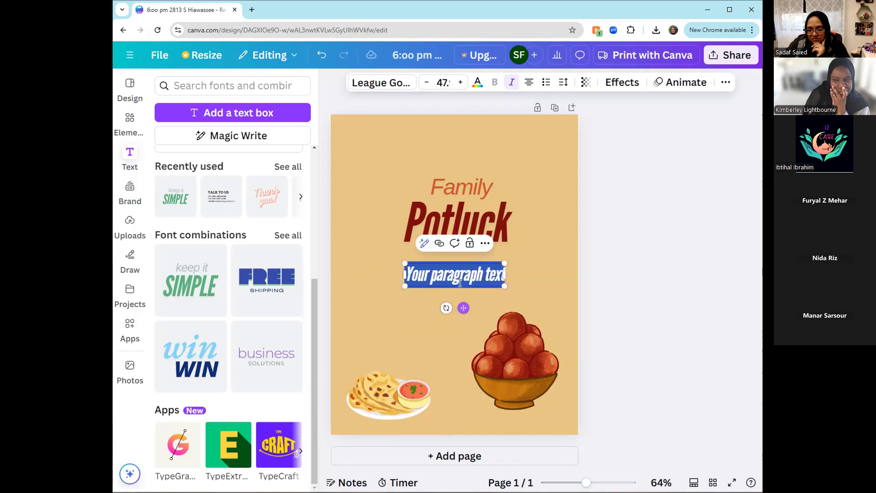
# - Replace the placeholder text below the title with "Nov. 29, at 6pm"
pyautogui.tripleClick(461, 276)
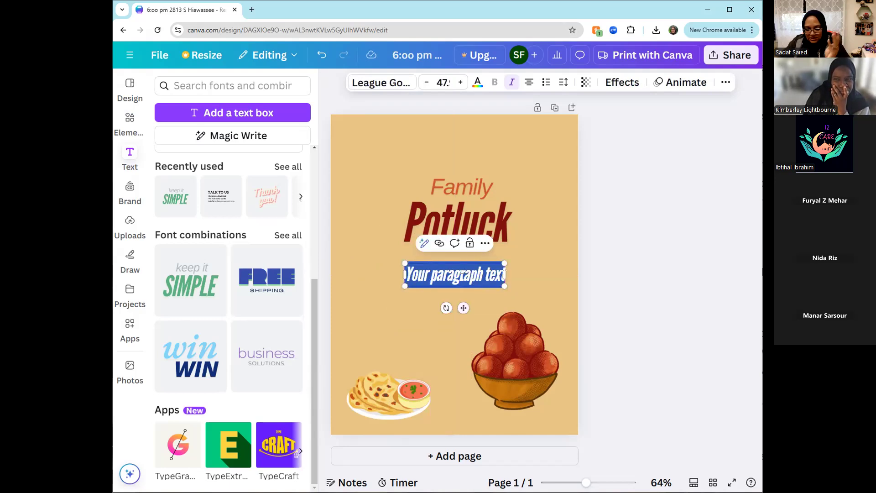
pyautogui.write('Nov')
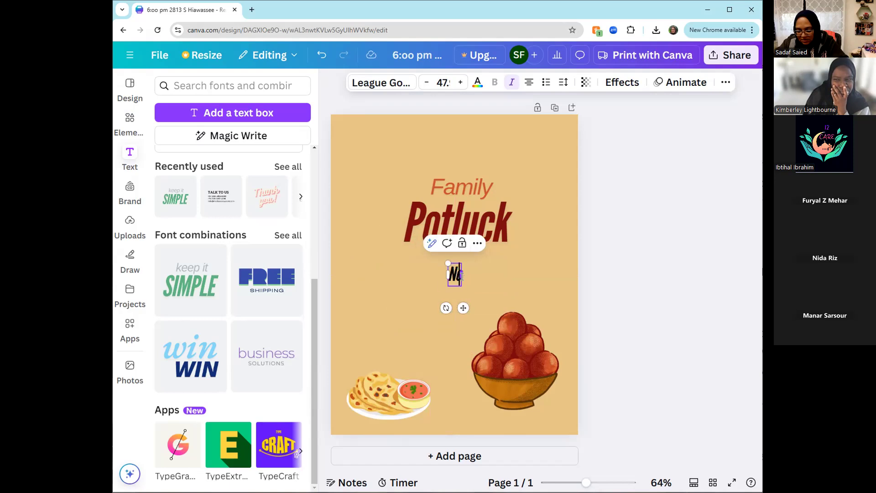
pyautogui.write('. 20')
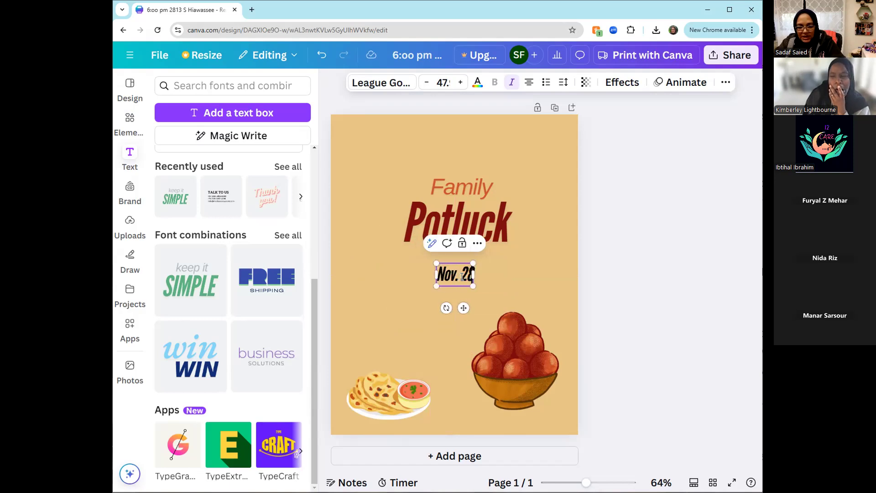
pyautogui.press('BackSpace')
pyautogui.write('9')
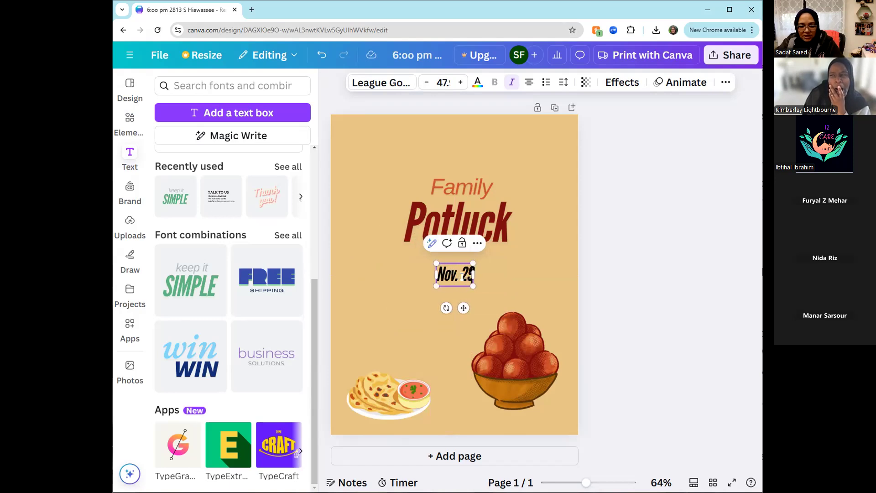
pyautogui.write(',')
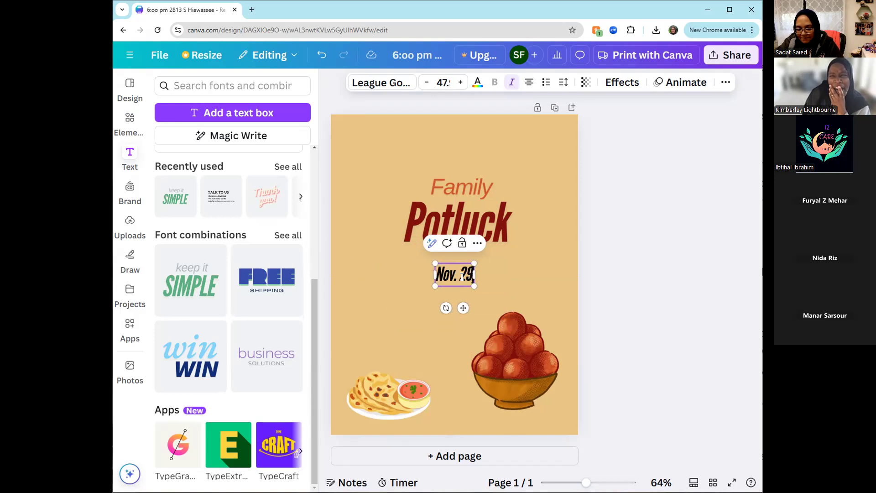
pyautogui.write(' at 6pm')
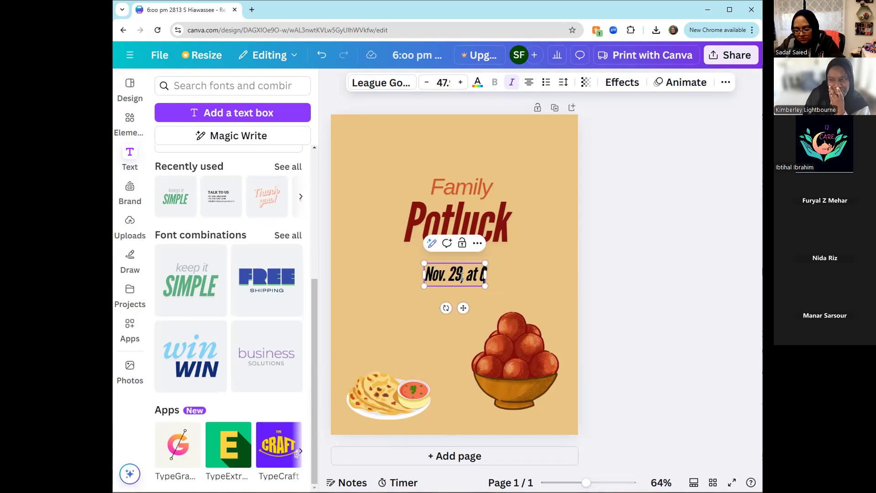
pyautogui.click(523, 280)
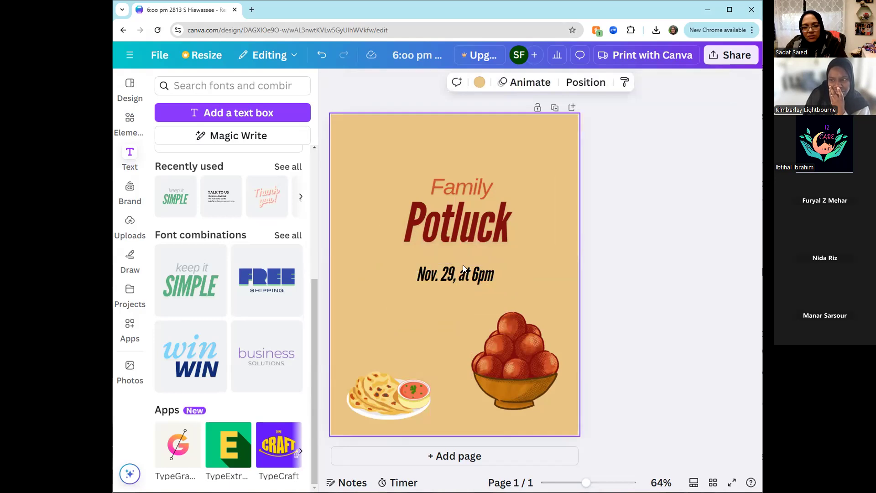
# - Browse the font choices for the date line, searching for calligraphy and block fonts
pyautogui.click(463, 277)
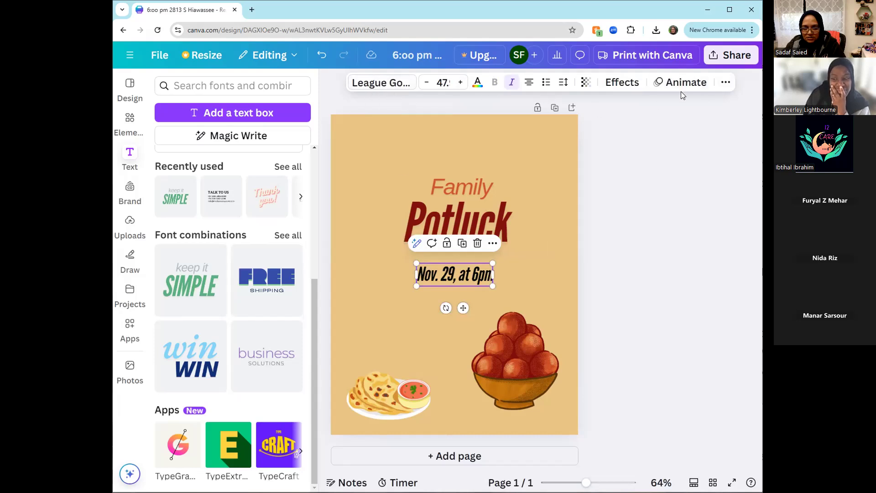
pyautogui.click(382, 84)
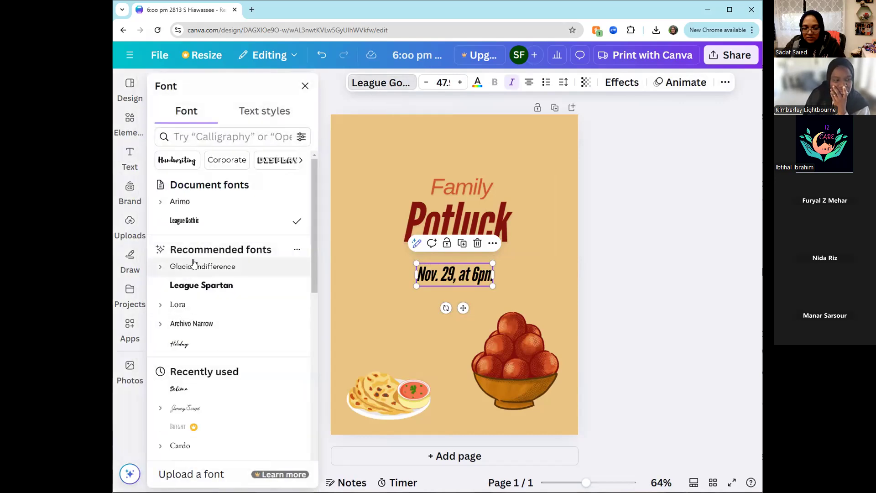
pyautogui.scroll(-3, 194, 265)
pyautogui.scroll(3, 193, 274)
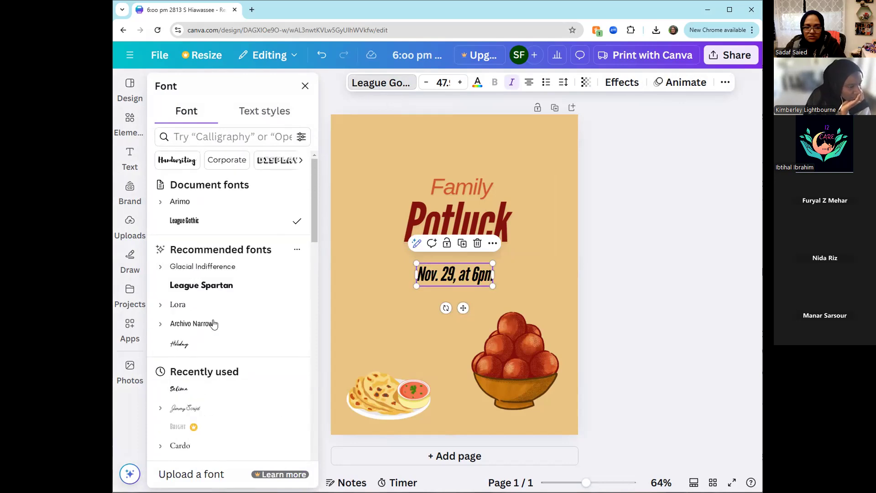
pyautogui.click(232, 137)
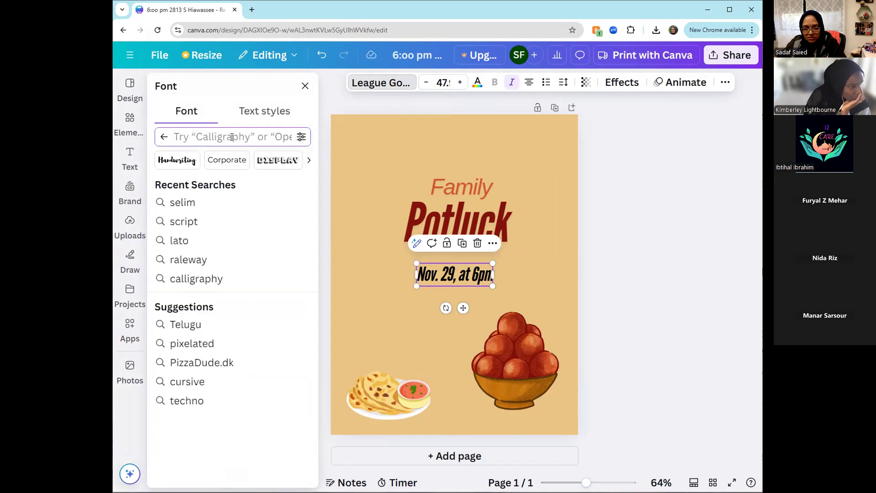
pyautogui.click(201, 279)
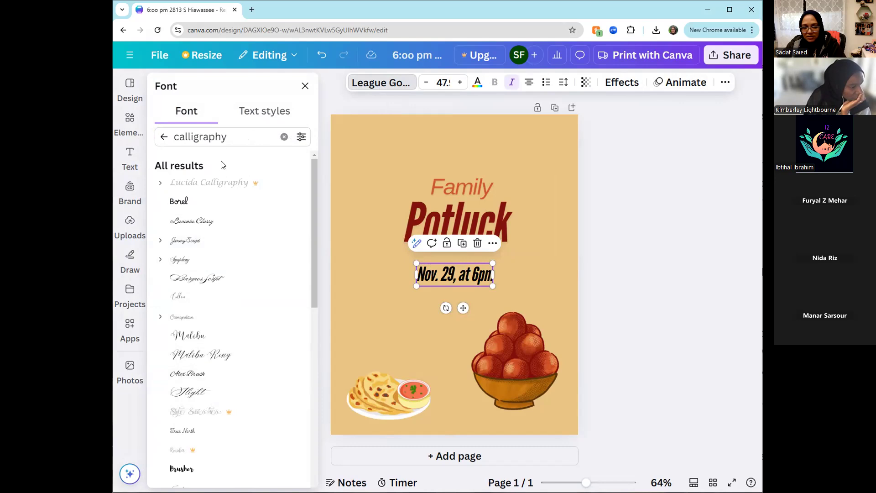
pyautogui.moveTo(229, 137); pyautogui.dragTo(164, 136)
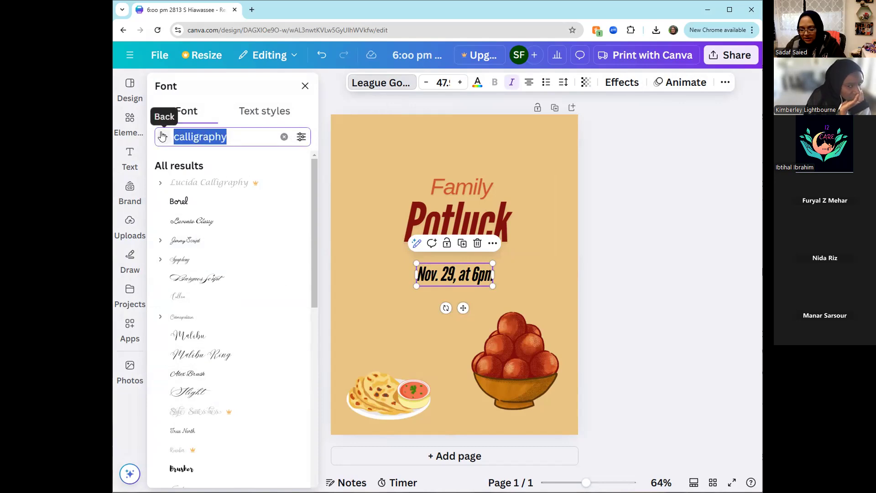
pyautogui.write('blo')
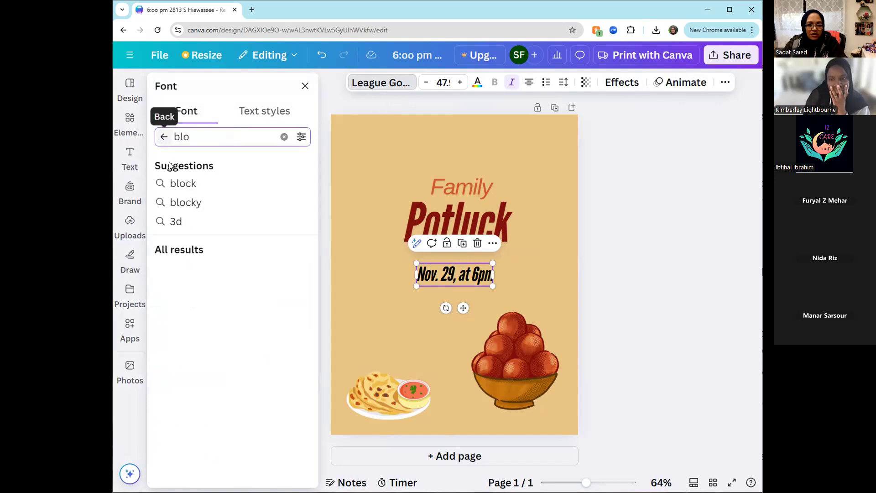
pyautogui.click(166, 183)
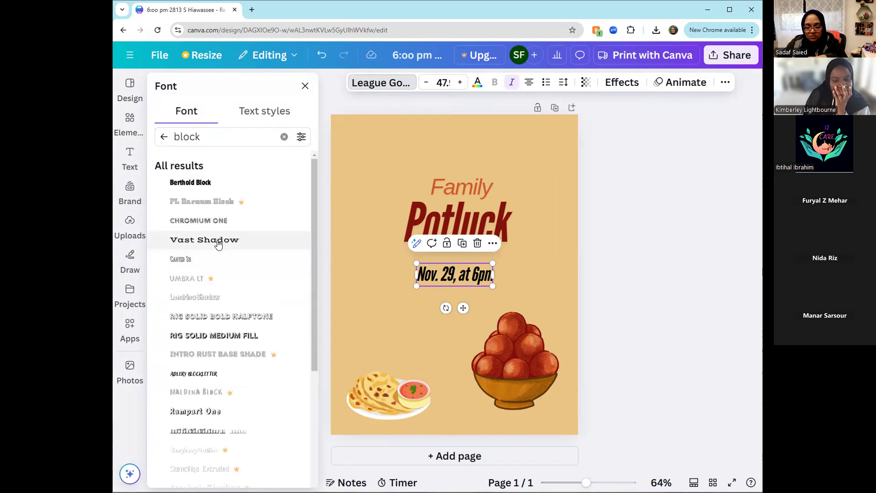
pyautogui.click(359, 241)
pyautogui.click(534, 290)
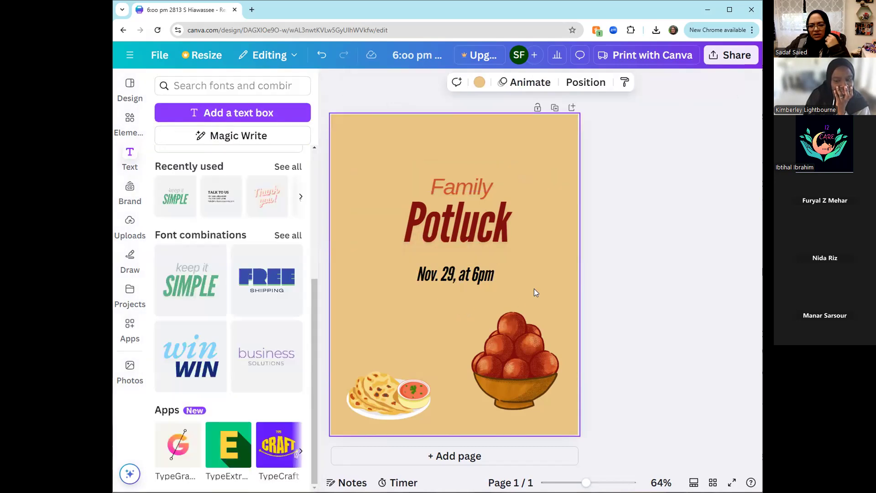
# - Increase the date line's font size by two steps to about 49
pyautogui.click(481, 276)
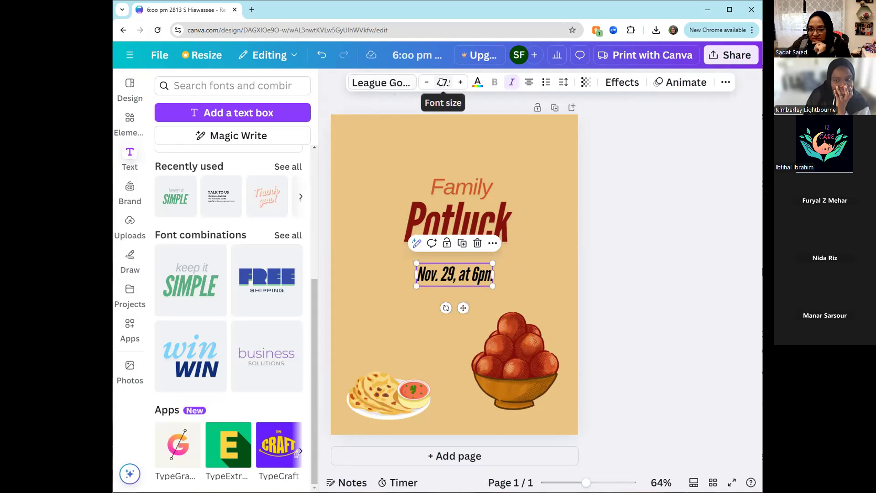
pyautogui.click(458, 85)
pyautogui.click(458, 85)
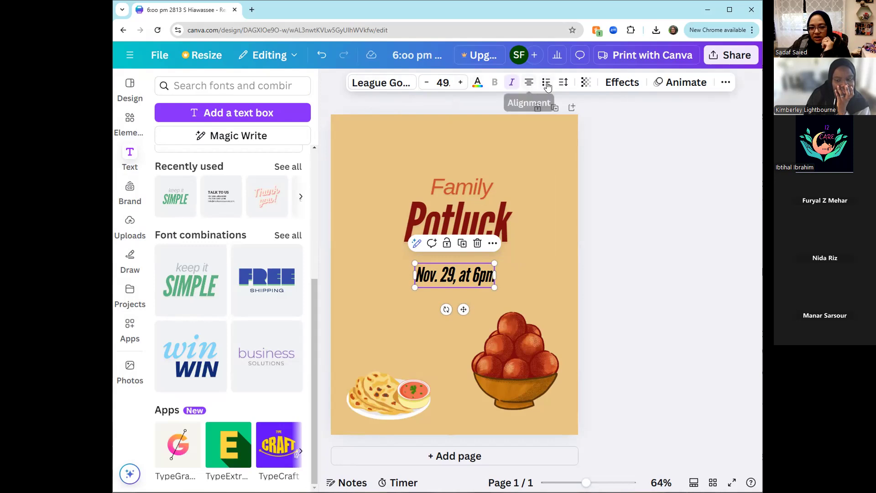
# - Add the event's street address and city beneath the date and time in the same text box
pyautogui.doubleClick(487, 277)
pyautogui.click(488, 275)
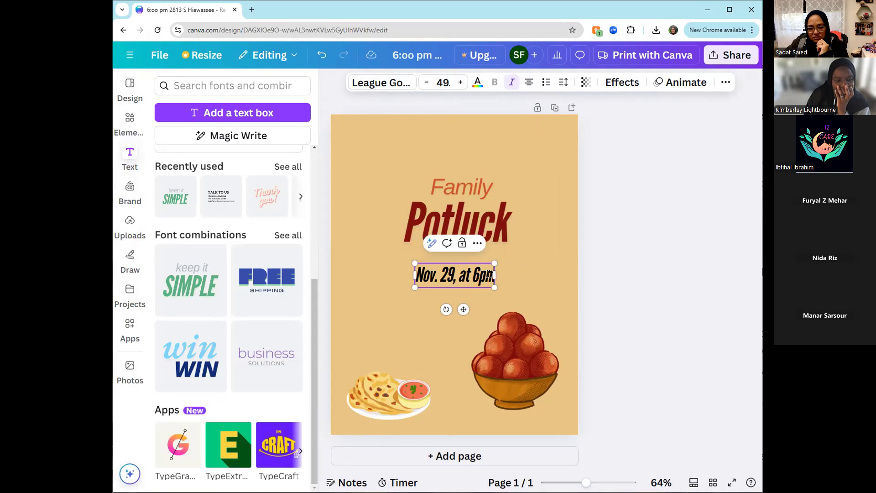
pyautogui.press('Return')
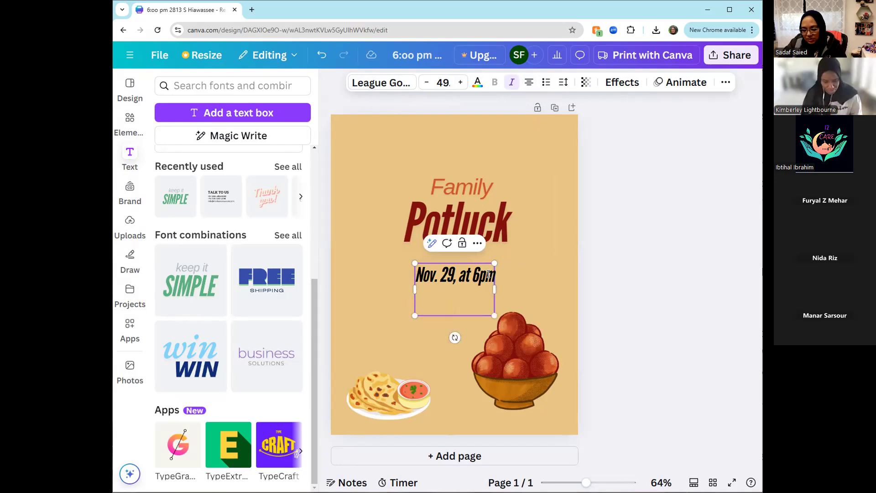
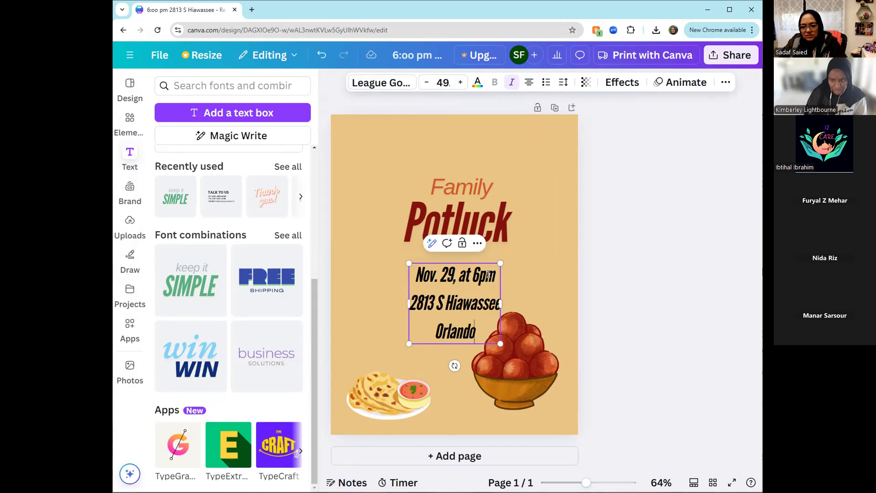
pyautogui.click(534, 253)
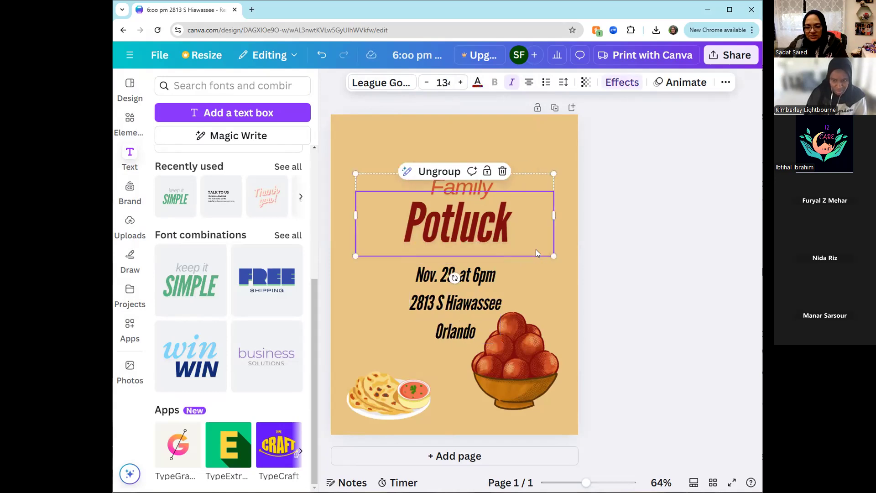
# - Set the event details text to a line spacing of 1 and a letter spacing of 30
pyautogui.click(533, 278)
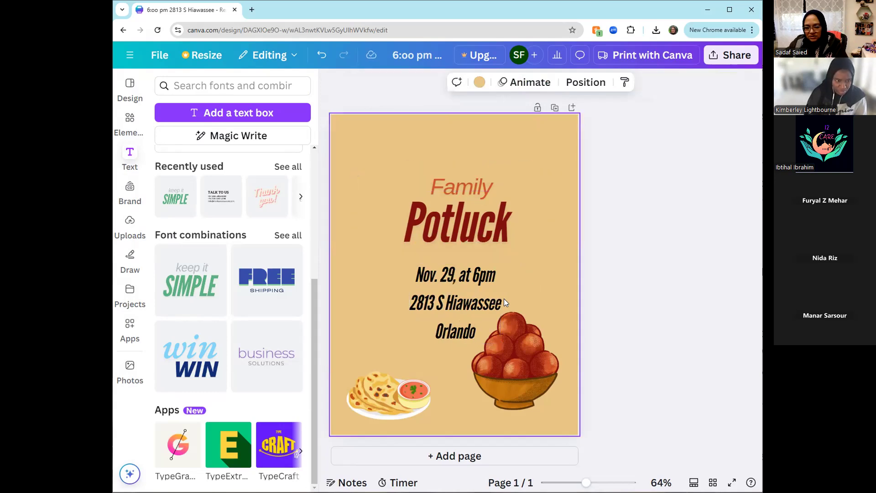
pyautogui.click(452, 316)
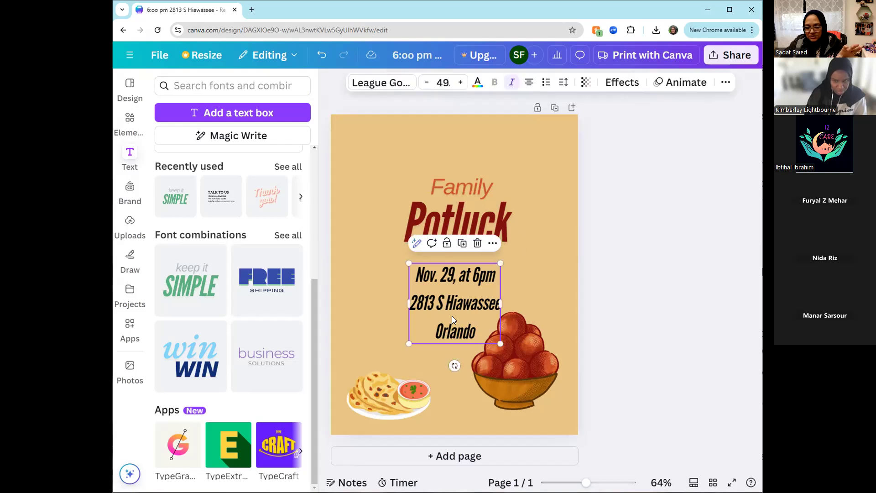
pyautogui.doubleClick(476, 330)
pyautogui.moveTo(477, 329); pyautogui.dragTo(412, 279)
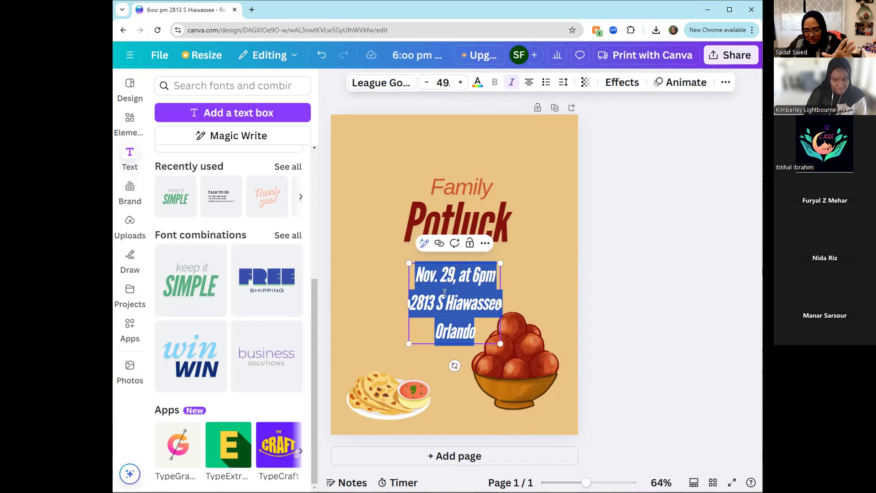
pyautogui.click(563, 83)
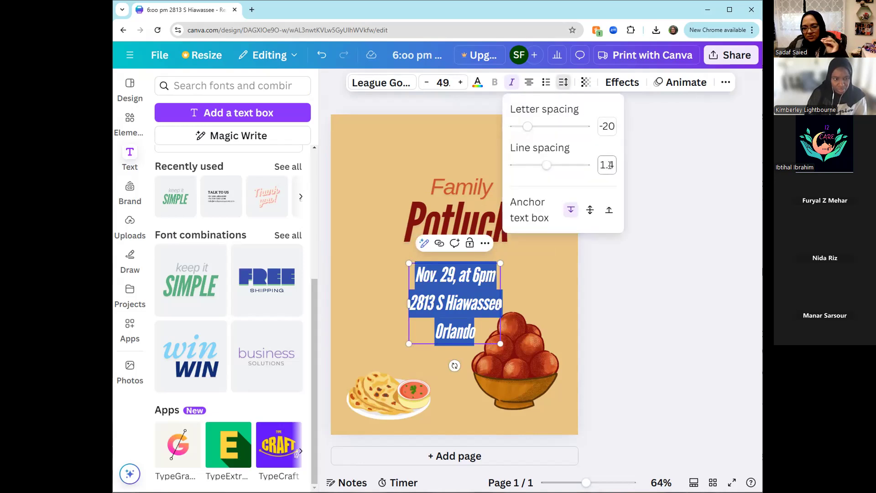
pyautogui.moveTo(546, 167); pyautogui.dragTo(532, 172)
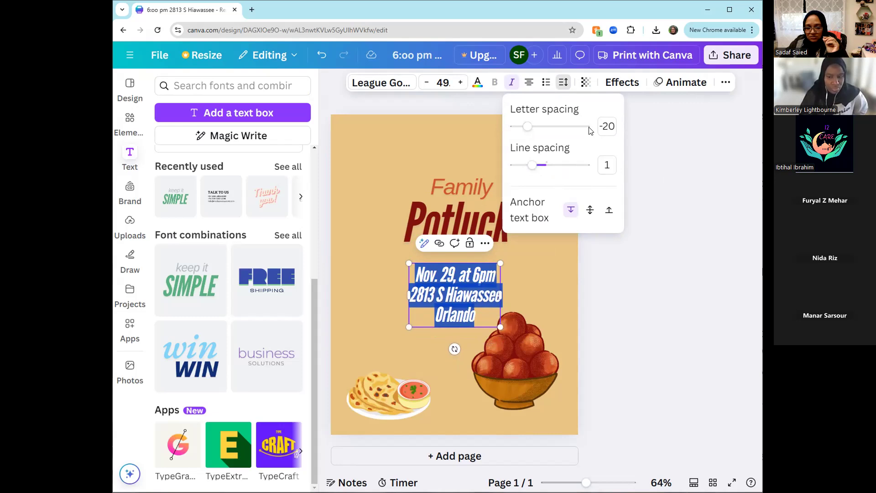
pyautogui.moveTo(529, 131); pyautogui.dragTo(530, 130)
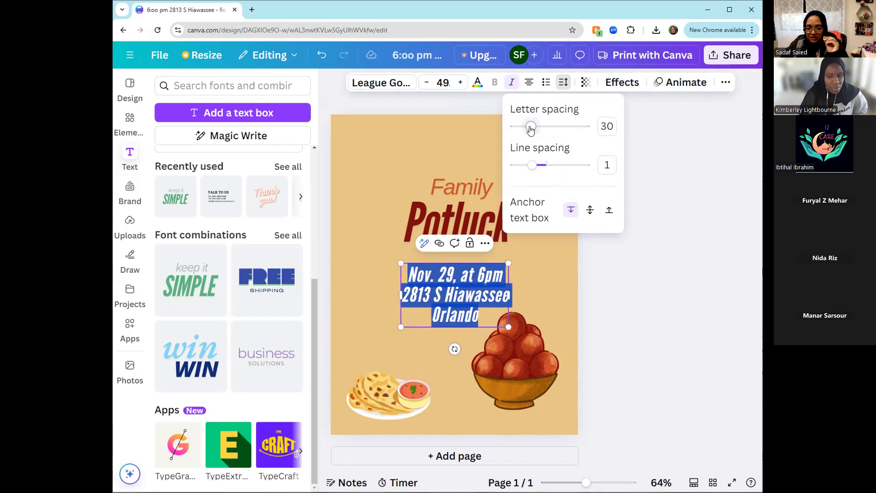
pyautogui.click(631, 303)
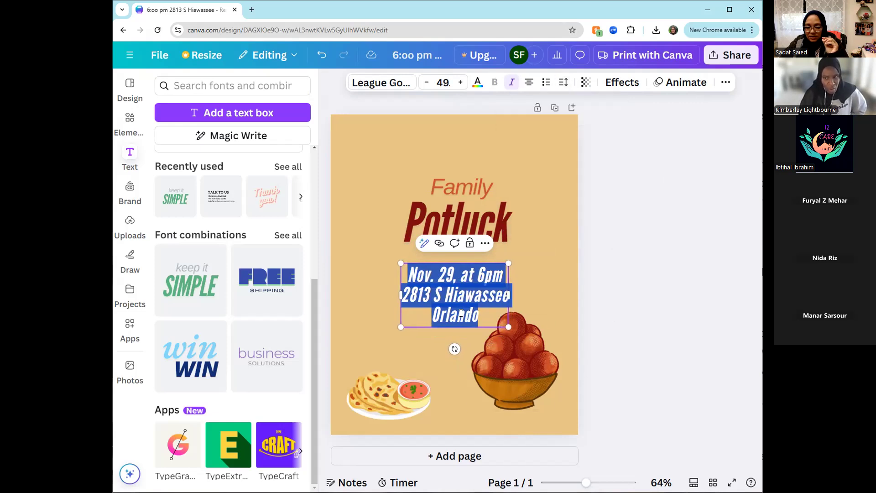
# - Clear the "block" font search and change the event details font to Lora
pyautogui.click(403, 87)
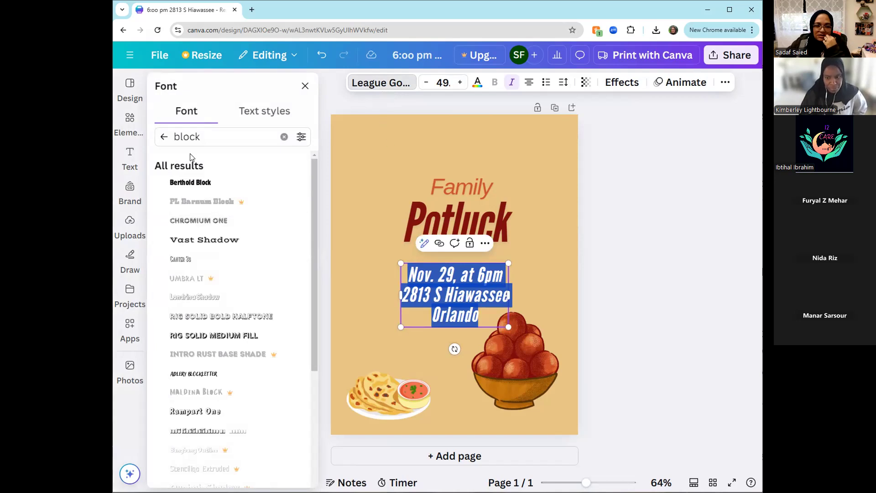
pyautogui.click(283, 139)
pyautogui.click(166, 138)
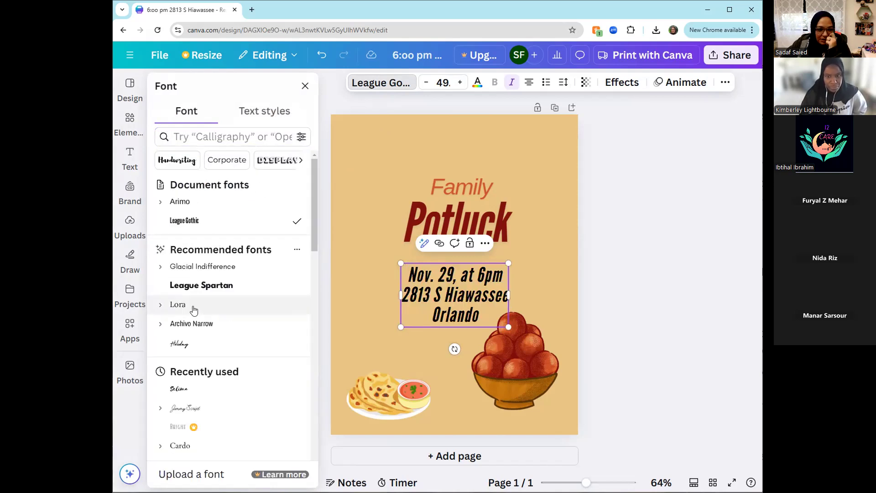
pyautogui.click(180, 311)
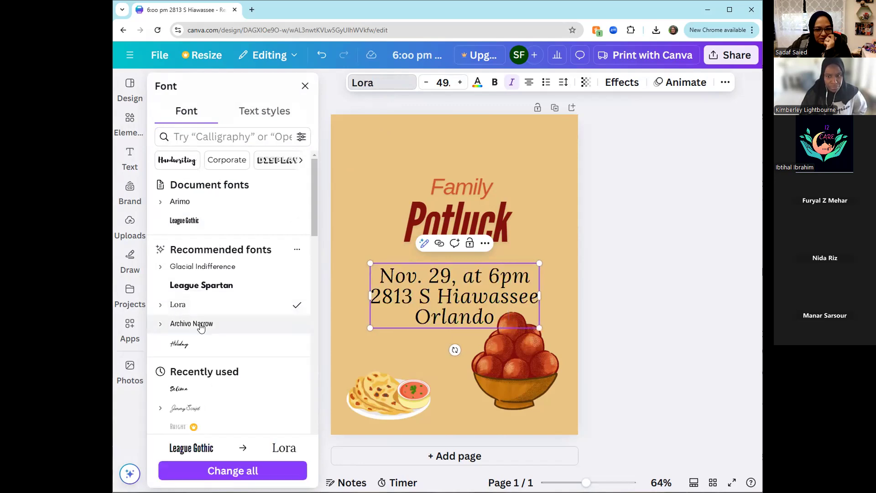
# - Scale the event details text down to a font size of about 28, centered beneath the title
pyautogui.moveTo(532, 323); pyautogui.dragTo(485, 278)
pyautogui.click(622, 268)
pyautogui.click(583, 281)
pyautogui.click(536, 281)
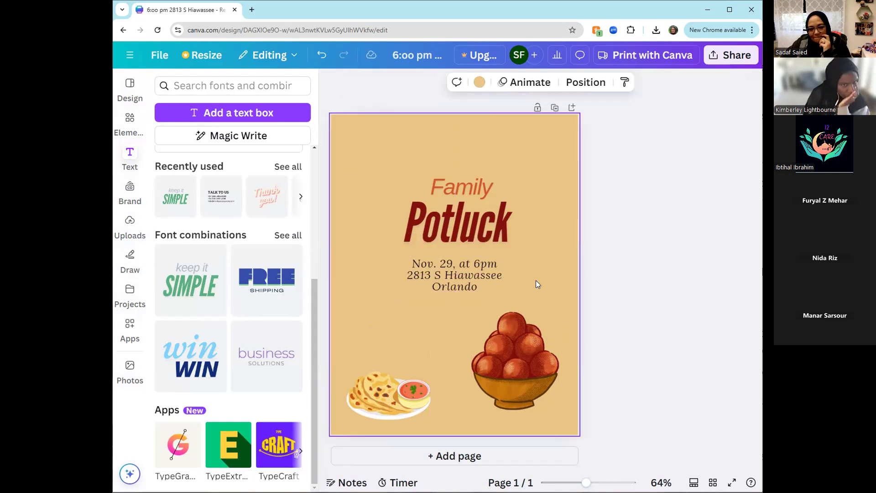
# - Reposition the "Family Potluck" title group higher on the page, leaving a clear gap above the event details
pyautogui.moveTo(436, 215); pyautogui.dragTo(432, 224)
pyautogui.click(552, 159)
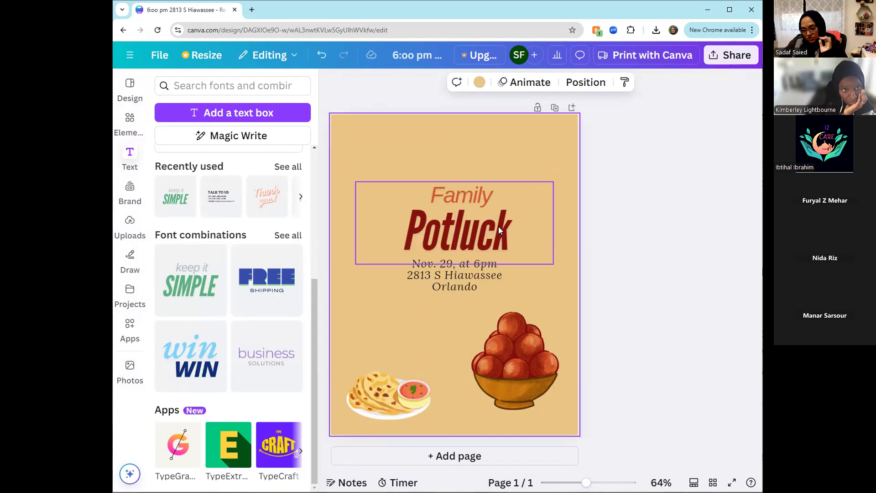
pyautogui.click(468, 227)
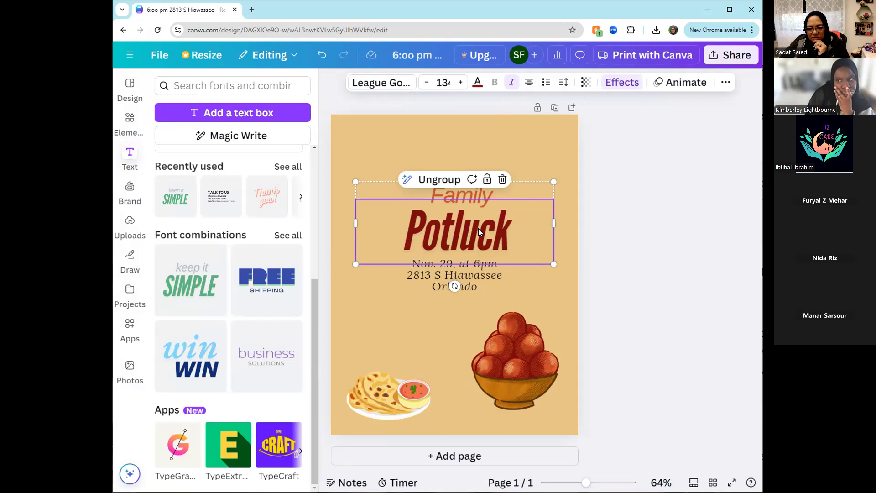
pyautogui.moveTo(479, 226); pyautogui.dragTo(478, 201)
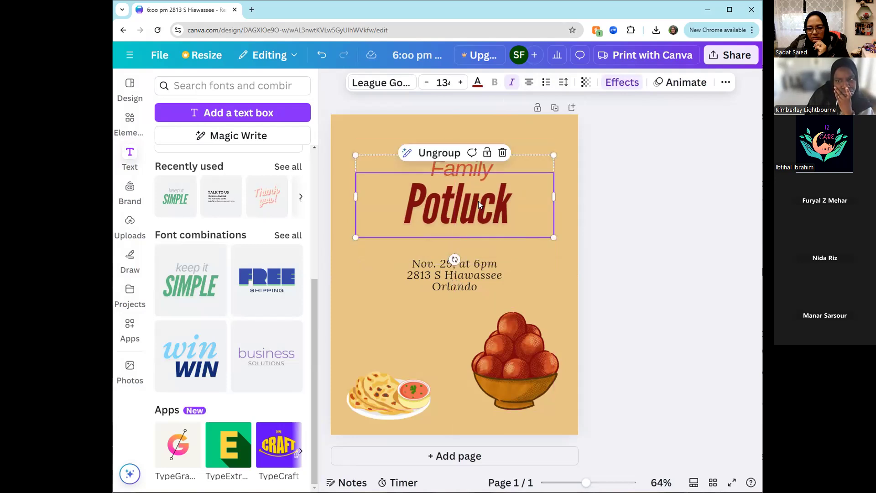
# - Left-align the text of both title lines, "Potluck" and "Family"
pyautogui.click(529, 83)
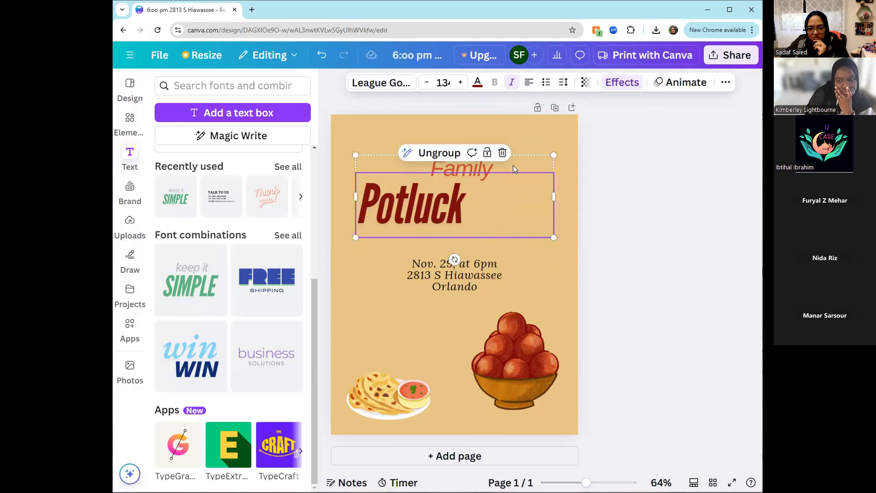
pyautogui.click(513, 165)
pyautogui.click(529, 82)
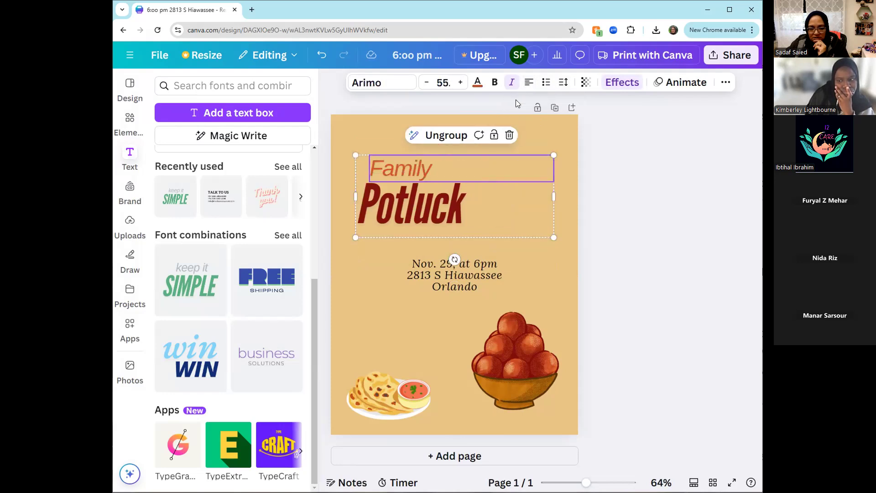
pyautogui.click(516, 224)
pyautogui.click(516, 205)
pyautogui.click(515, 205)
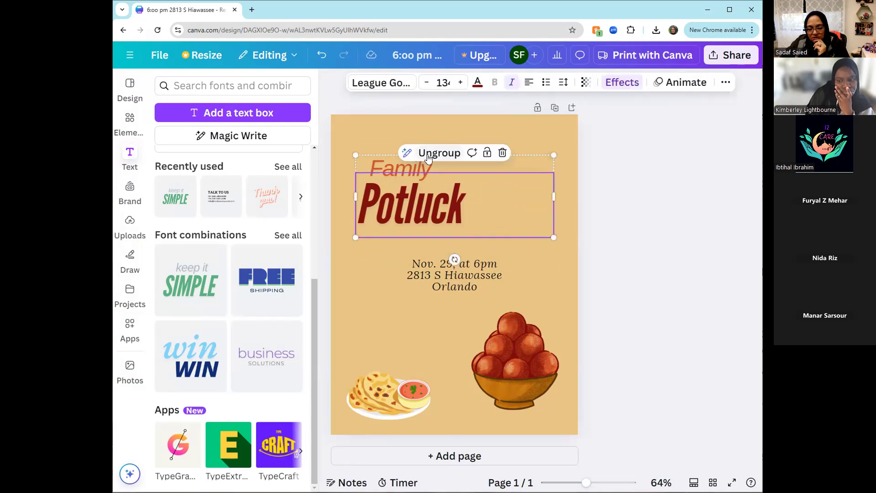
# - Lower the title slightly and ungroup it, lining up "Family" with the left edge of the "Potluck" text box
pyautogui.moveTo(450, 208)
pyautogui.mouseDown()
pyautogui.moveTo(450, 224)
pyautogui.moveTo(452, 217)
pyautogui.mouseUp()
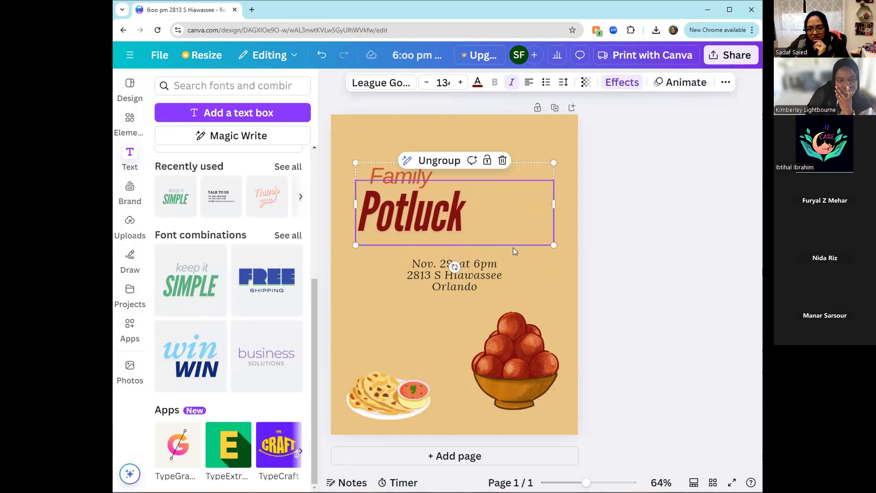
pyautogui.click(525, 261)
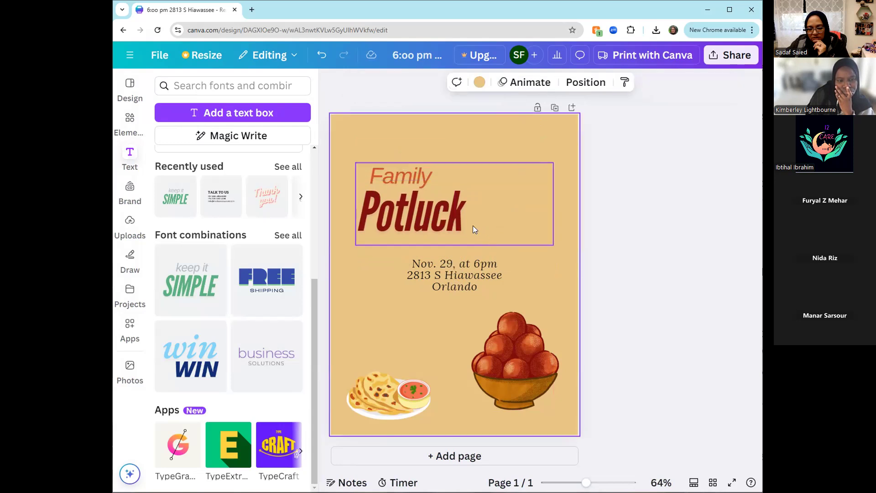
pyautogui.click(473, 226)
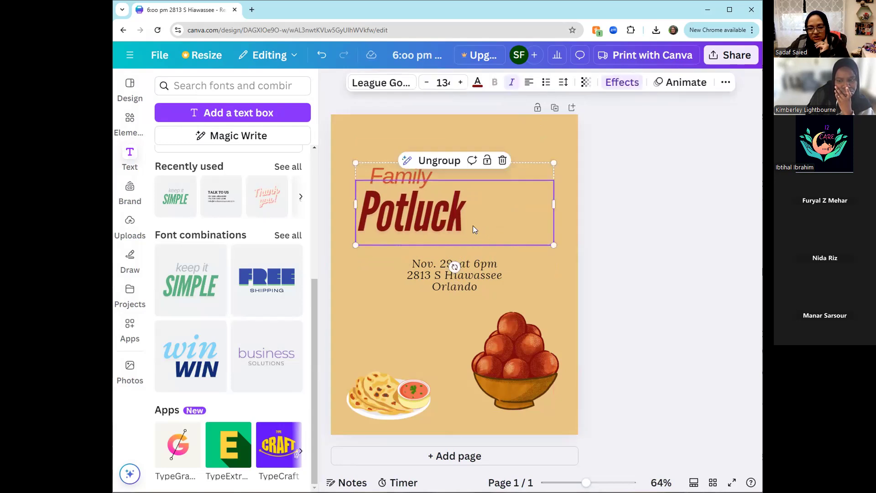
pyautogui.click(438, 160)
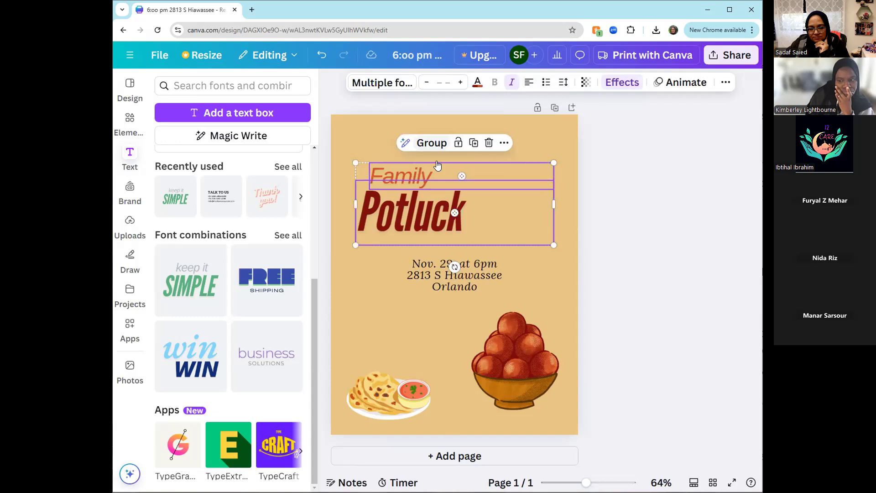
pyautogui.click(531, 284)
pyautogui.moveTo(417, 177); pyautogui.dragTo(405, 176)
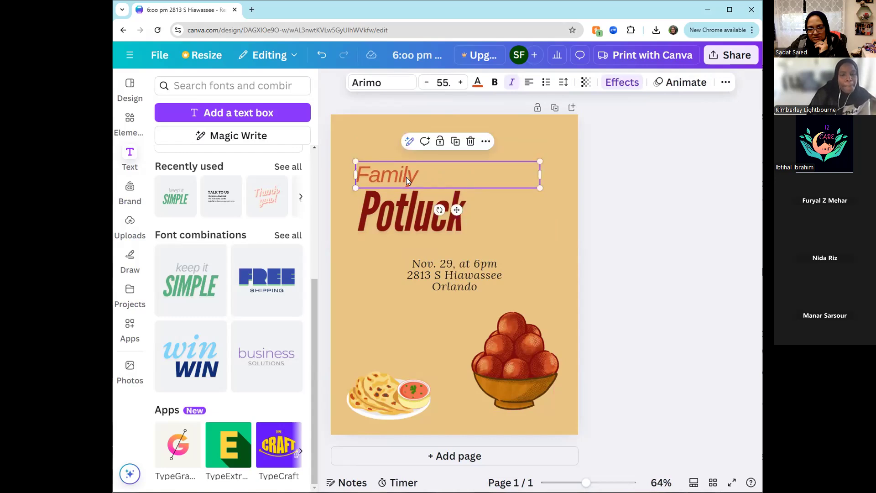
pyautogui.click(403, 213)
pyautogui.moveTo(400, 212); pyautogui.dragTo(400, 213)
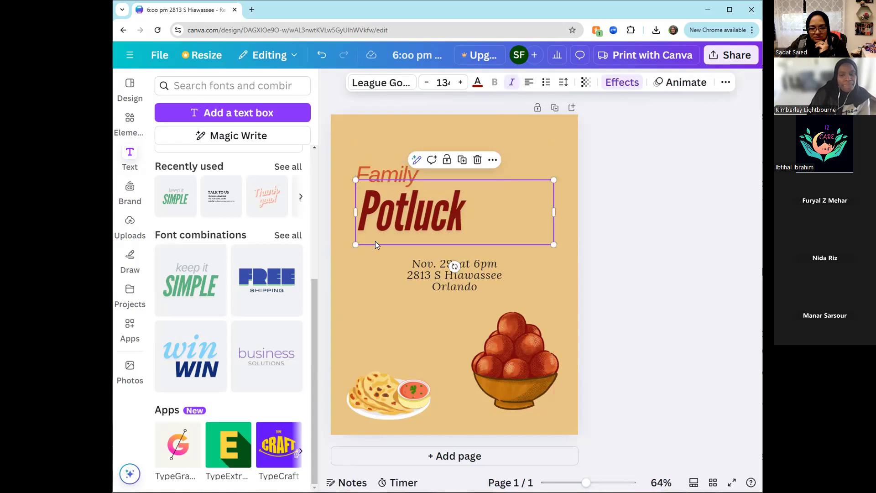
# - Left-align the event details text and move it directly under "Potluck", flush with the title's left edge
pyautogui.click(373, 276)
pyautogui.click(450, 277)
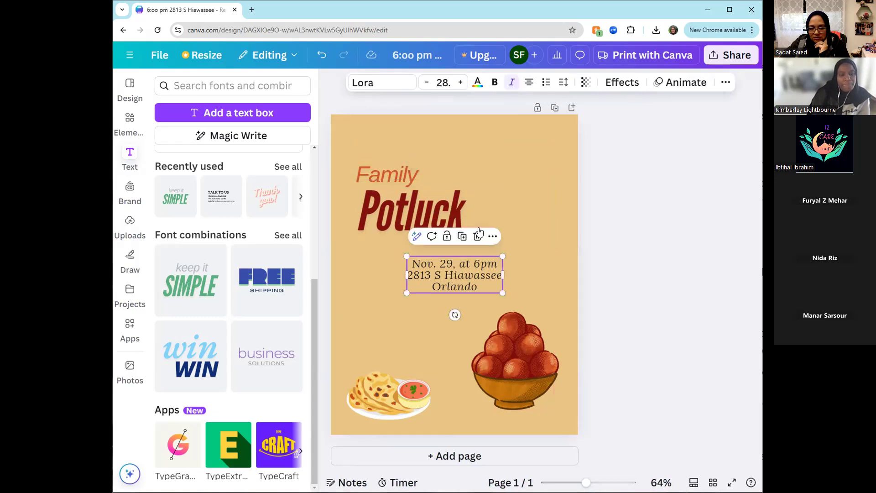
pyautogui.click(528, 83)
pyautogui.moveTo(471, 275); pyautogui.dragTo(421, 265)
pyautogui.click(539, 284)
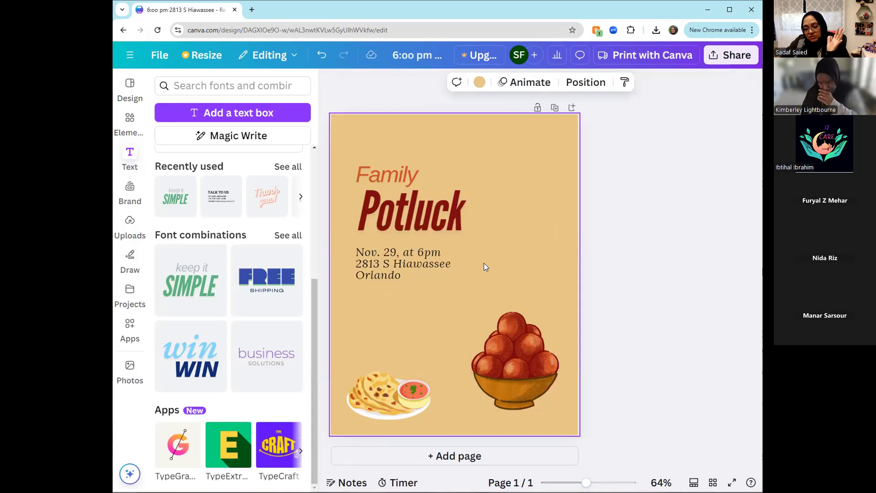
# - Select the two title lines and the event details together and align the three boxes on their horizontal centers
pyautogui.click(440, 222)
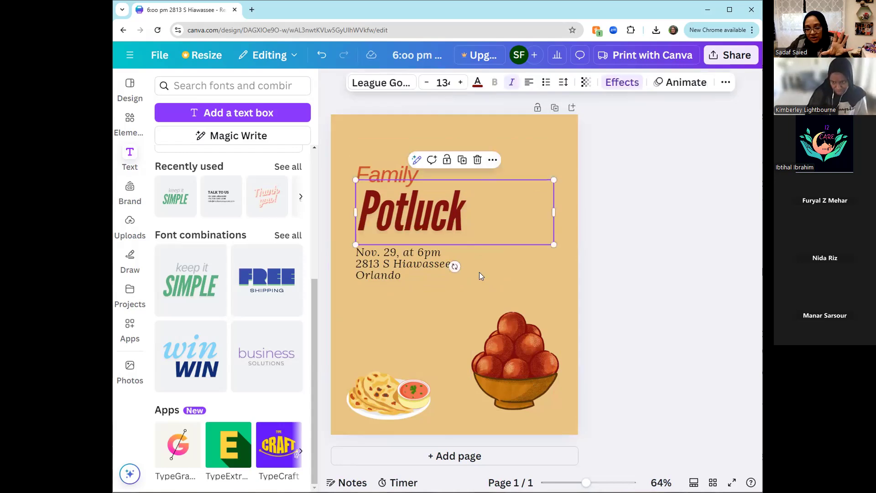
pyautogui.click(479, 272)
pyautogui.moveTo(625, 280); pyautogui.dragTo(375, 163)
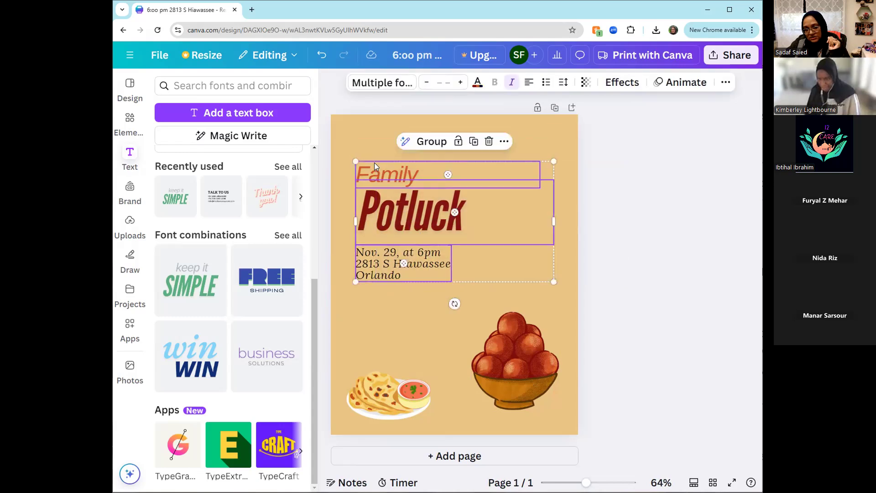
pyautogui.click(725, 82)
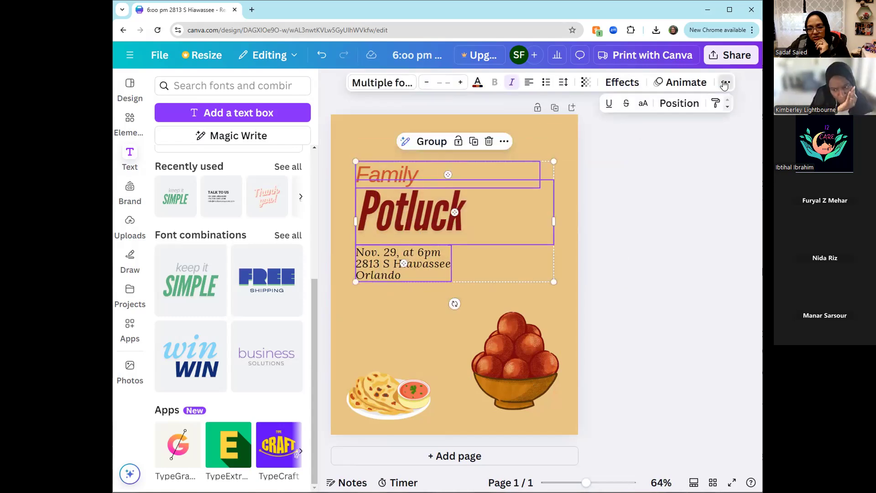
pyautogui.click(683, 104)
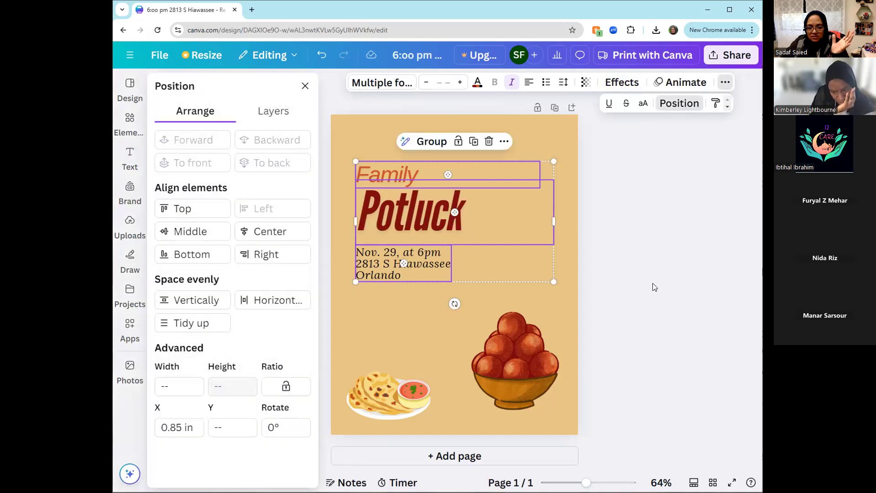
pyautogui.click(268, 233)
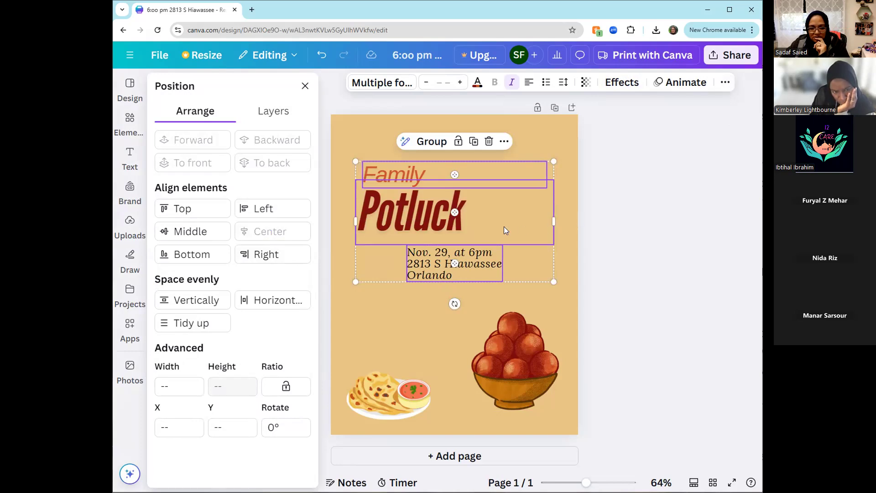
# - Center-align the text inside the "Potluck", "Family" and event details boxes
pyautogui.click(625, 223)
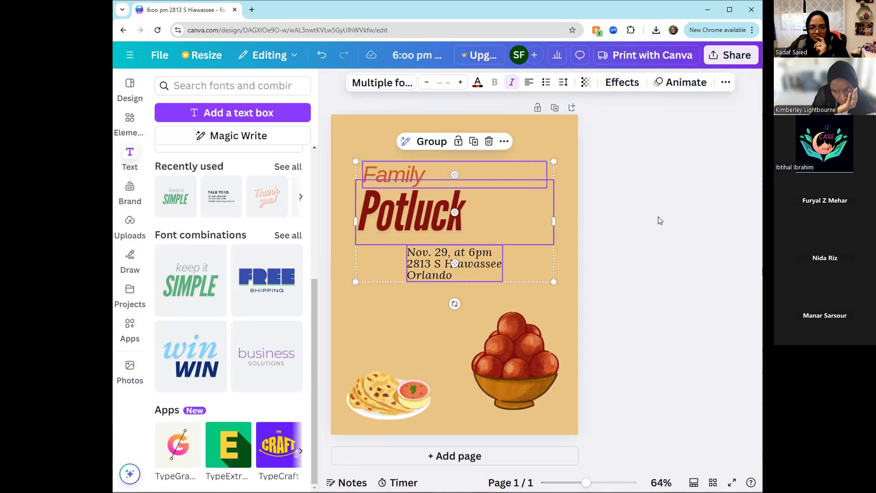
pyautogui.click(570, 141)
pyautogui.click(481, 217)
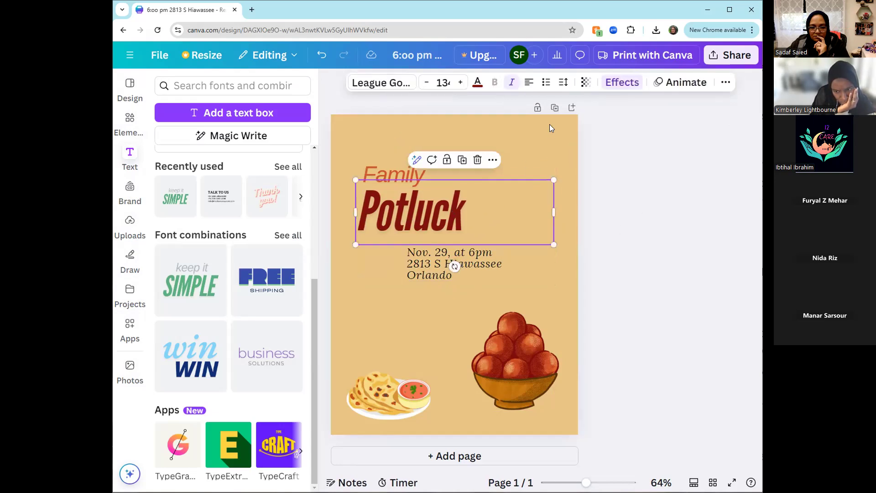
pyautogui.click(529, 82)
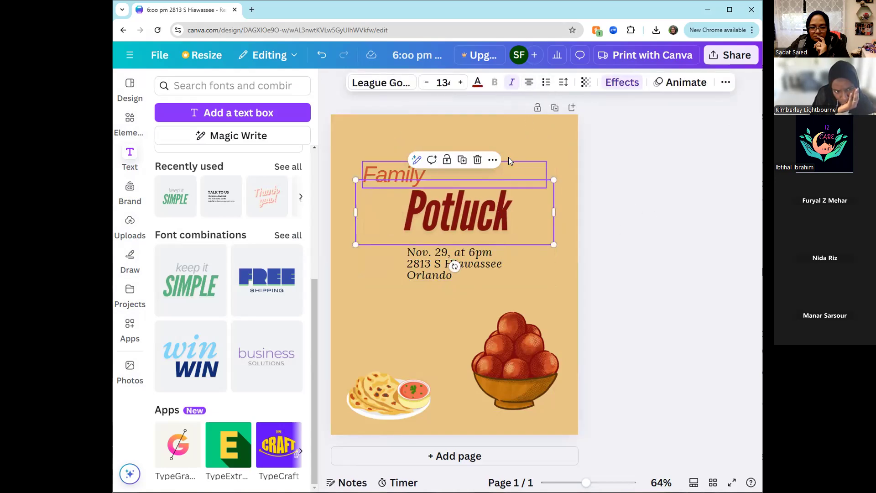
pyautogui.click(396, 173)
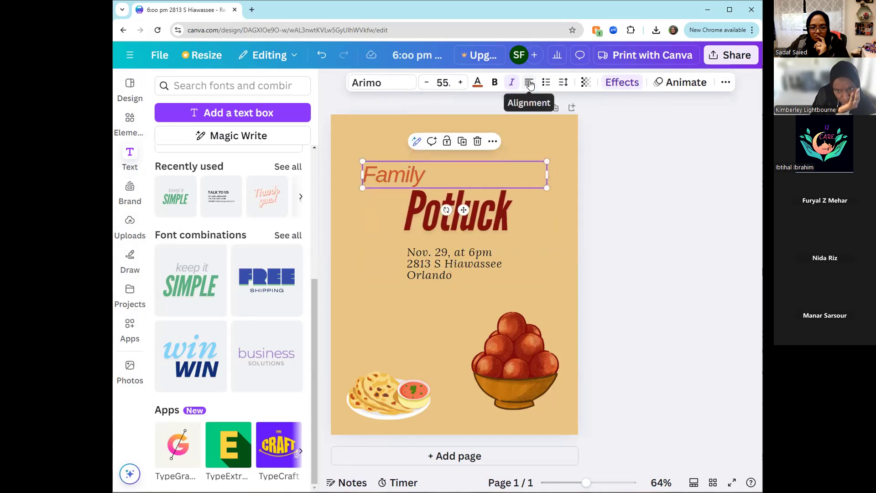
pyautogui.click(529, 82)
pyautogui.click(458, 274)
pyautogui.click(522, 82)
pyautogui.click(653, 300)
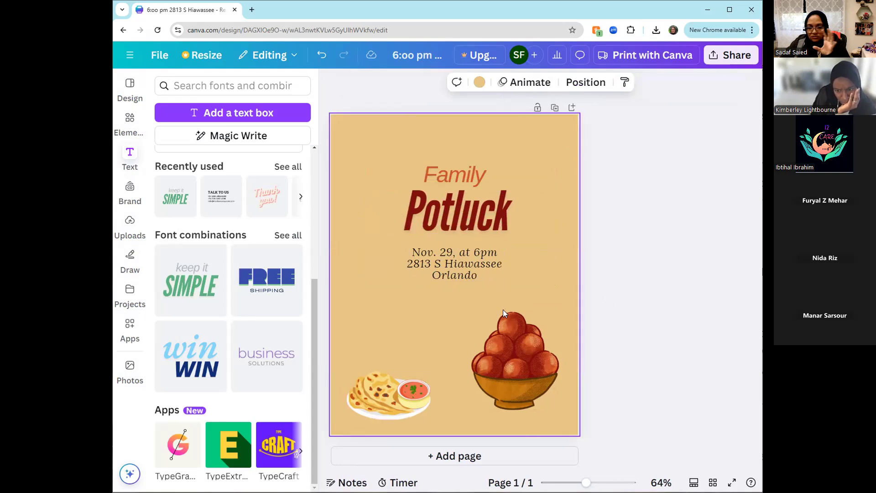
# - Try the None and Shadow text effects on "Potluck" and finish with the Lift effect at intensity 50
pyautogui.click(458, 177)
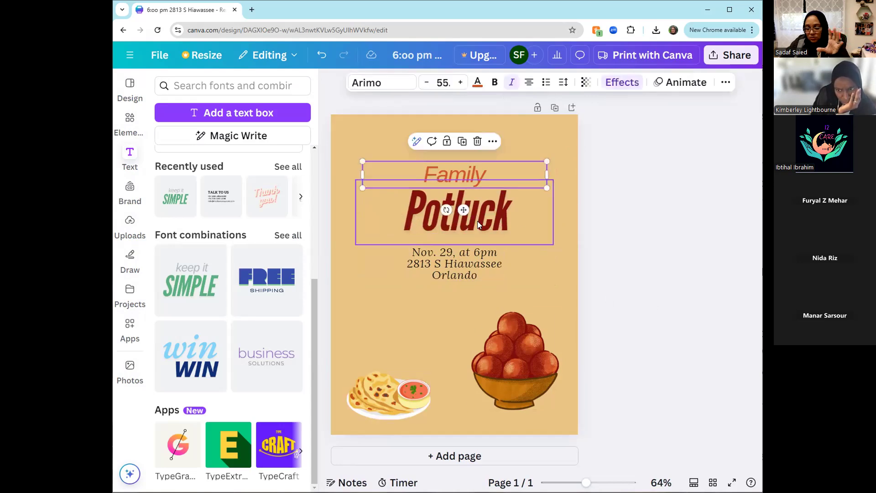
pyautogui.click(522, 220)
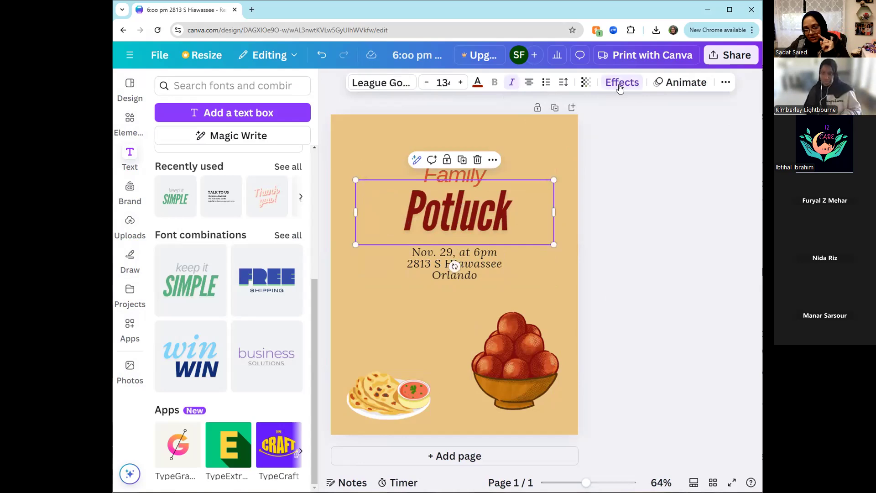
pyautogui.click(621, 83)
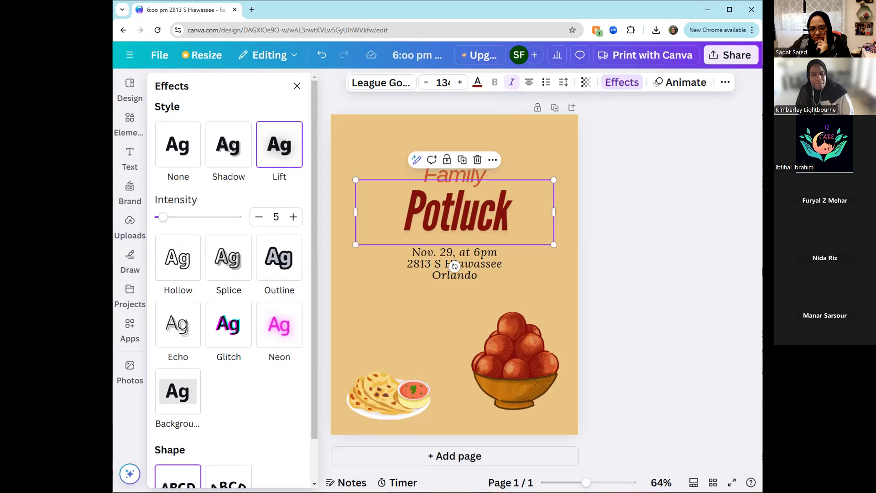
pyautogui.click(674, 357)
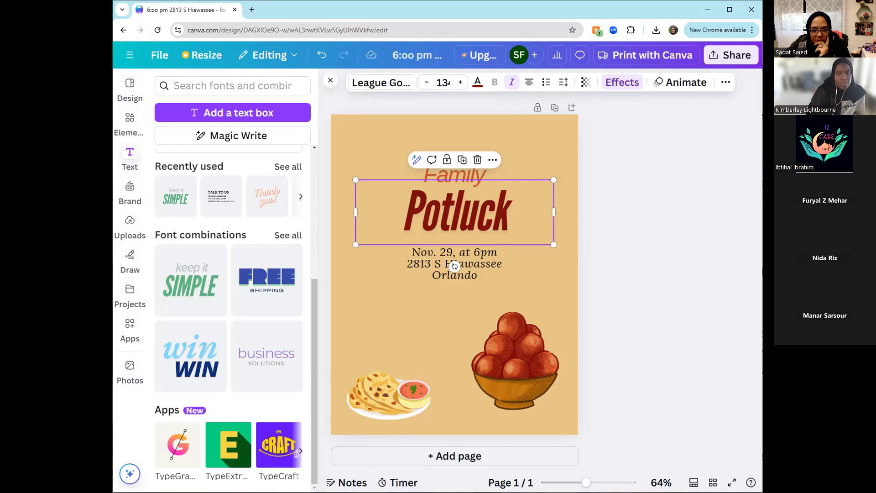
pyautogui.moveTo(586, 482); pyautogui.dragTo(596, 482)
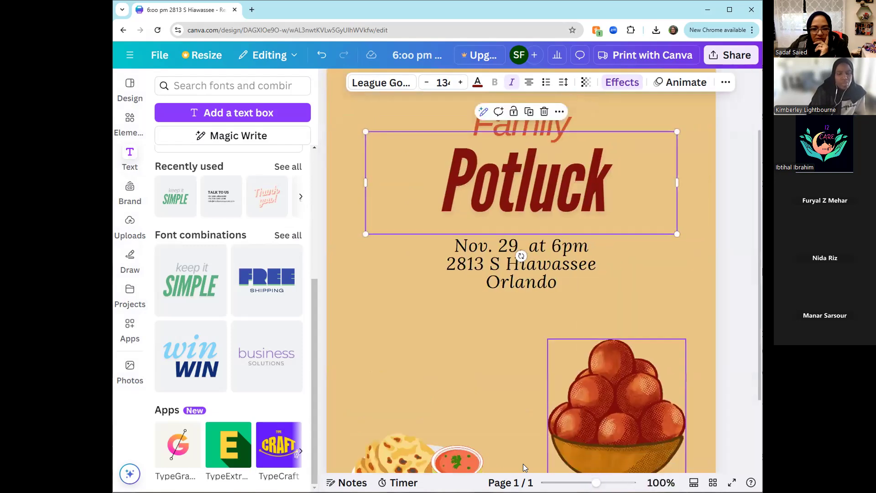
pyautogui.click(492, 187)
pyautogui.click(631, 82)
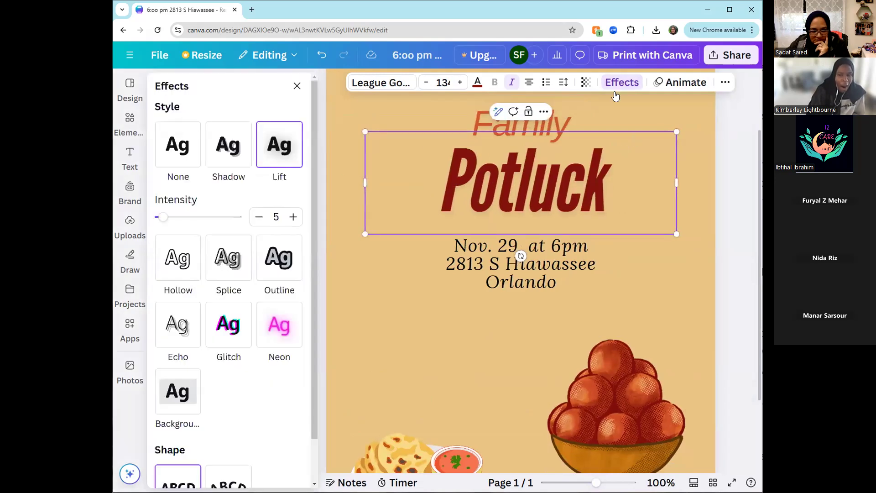
pyautogui.click(185, 152)
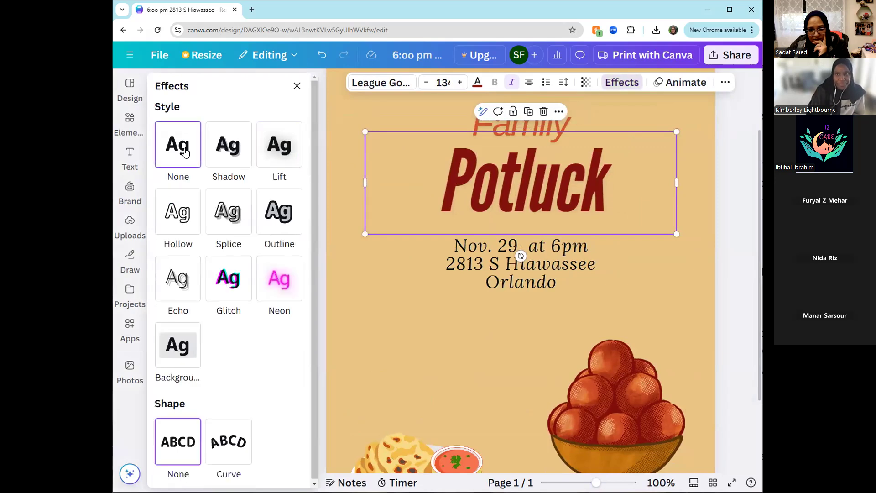
pyautogui.click(300, 147)
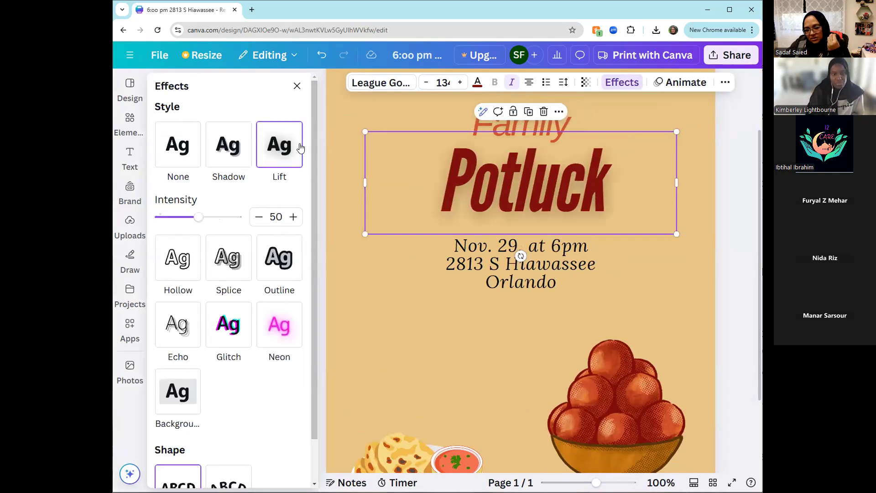
pyautogui.click(233, 154)
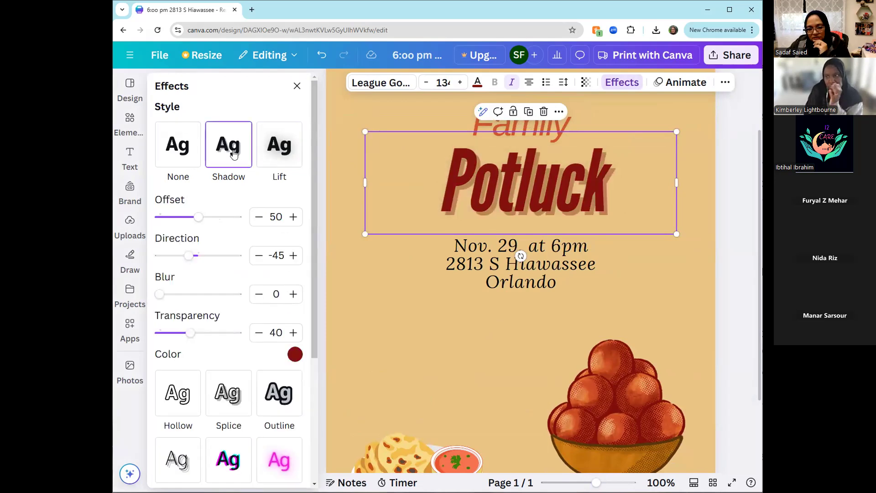
pyautogui.click(275, 152)
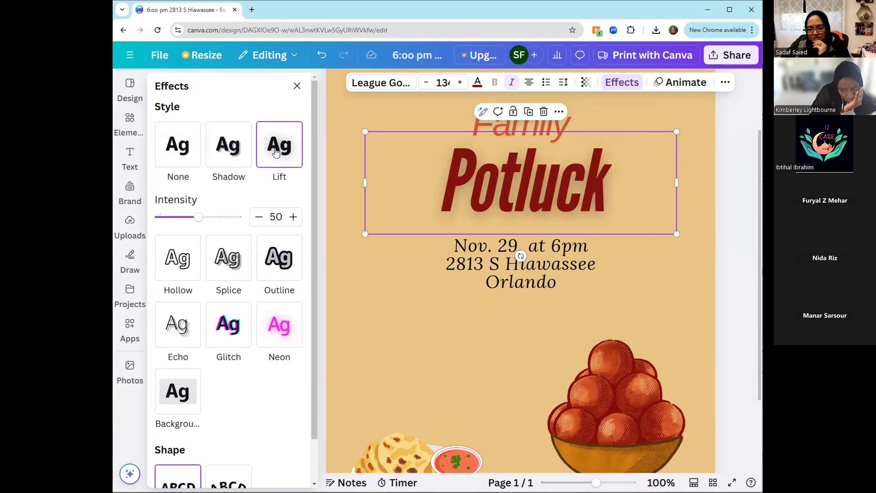
# - Apply the Lift effect at intensity 50 to the event details text
pyautogui.click(539, 132)
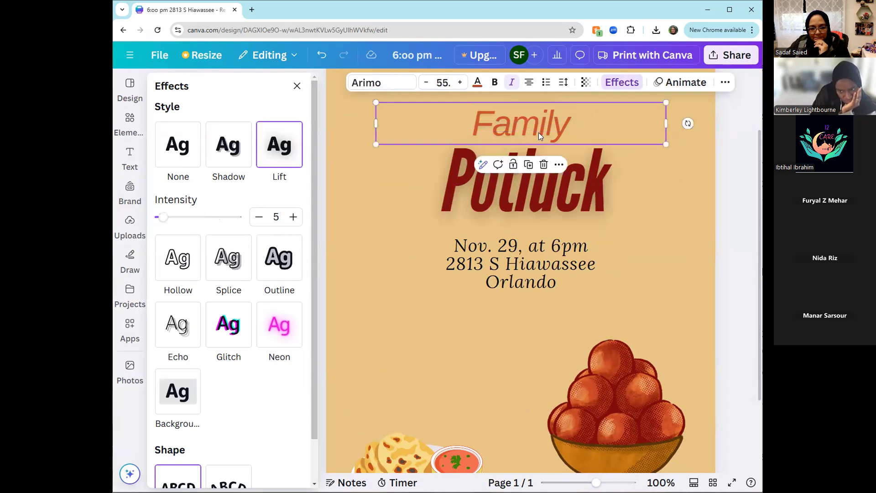
pyautogui.click(516, 258)
pyautogui.click(276, 148)
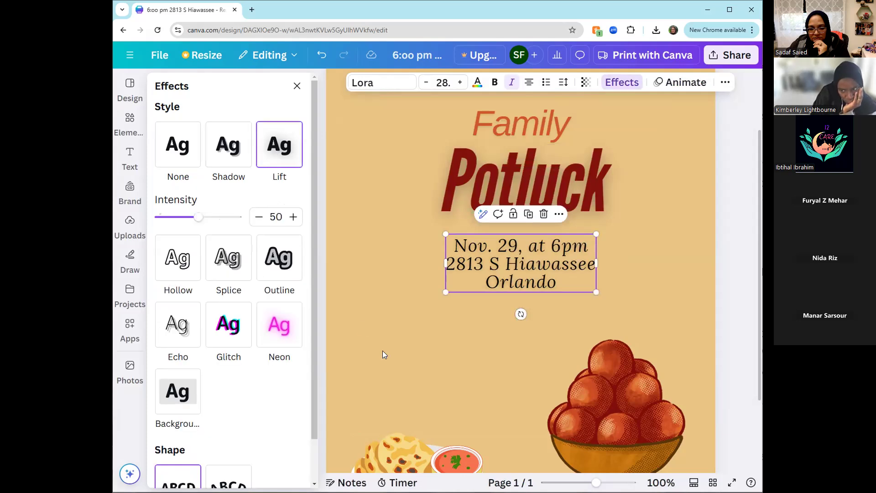
pyautogui.click(382, 355)
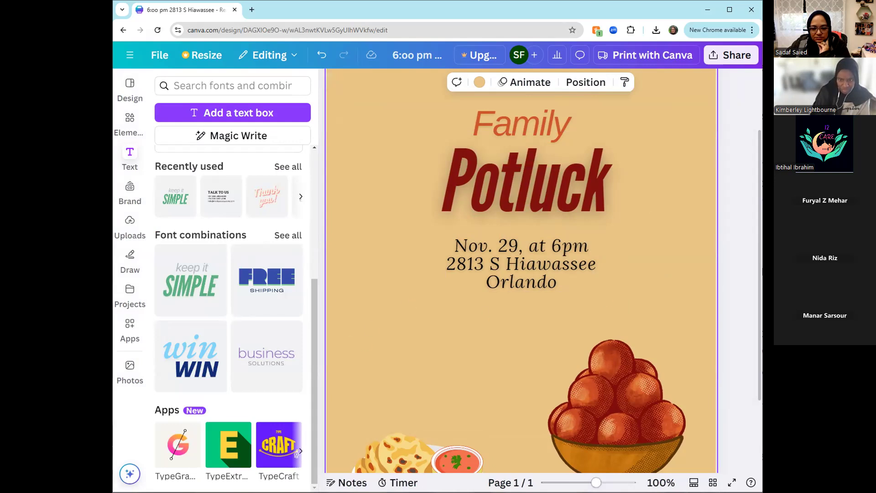
# - Add the uploaded photo of the child in a visor below the title and scale it down
pyautogui.keyDown('ctrl'); pyautogui.scroll(-3, 576, 353); pyautogui.keyUp('ctrl')
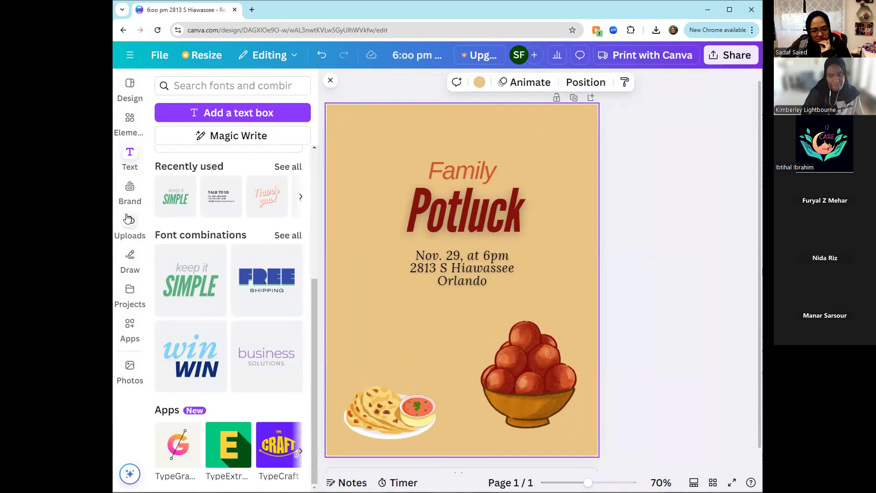
pyautogui.click(129, 120)
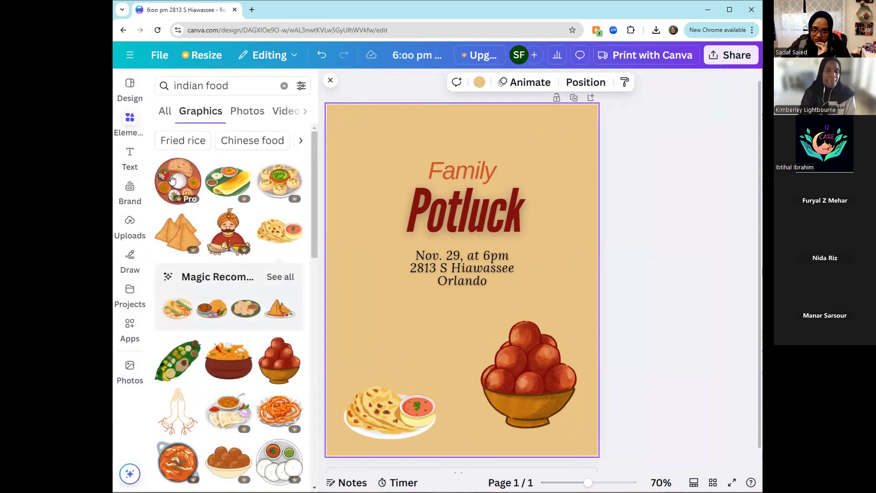
pyautogui.click(165, 113)
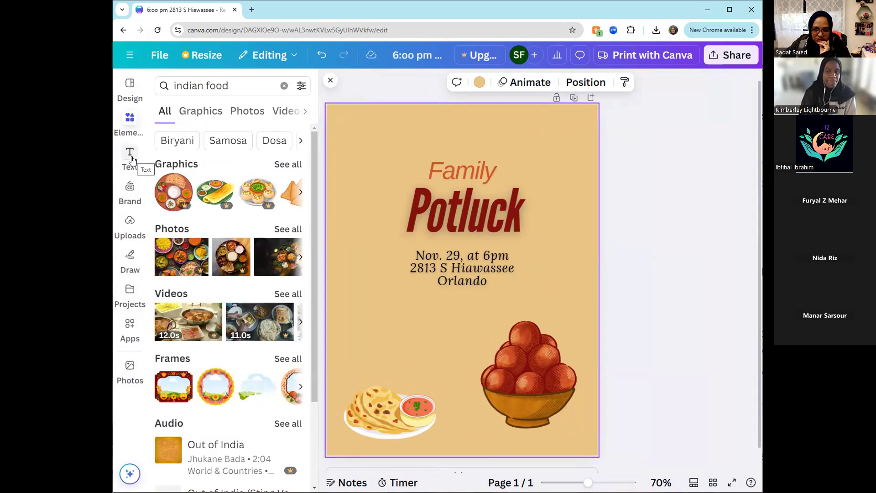
pyautogui.click(128, 200)
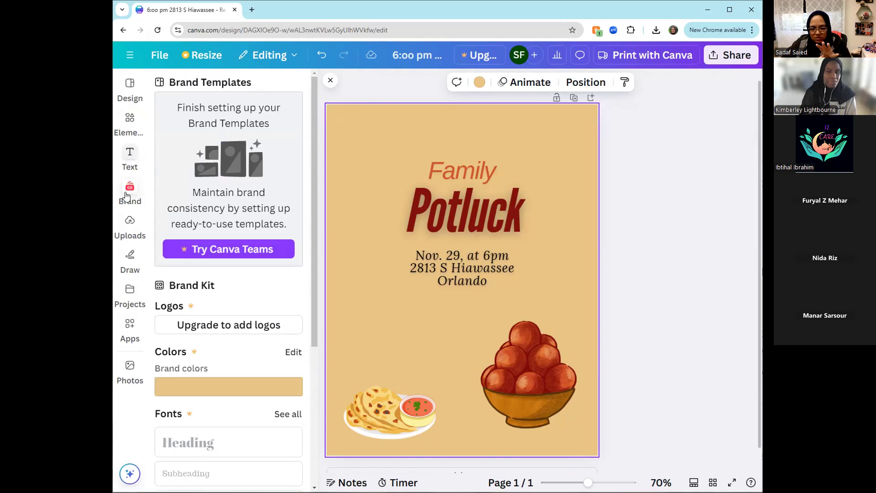
pyautogui.click(129, 224)
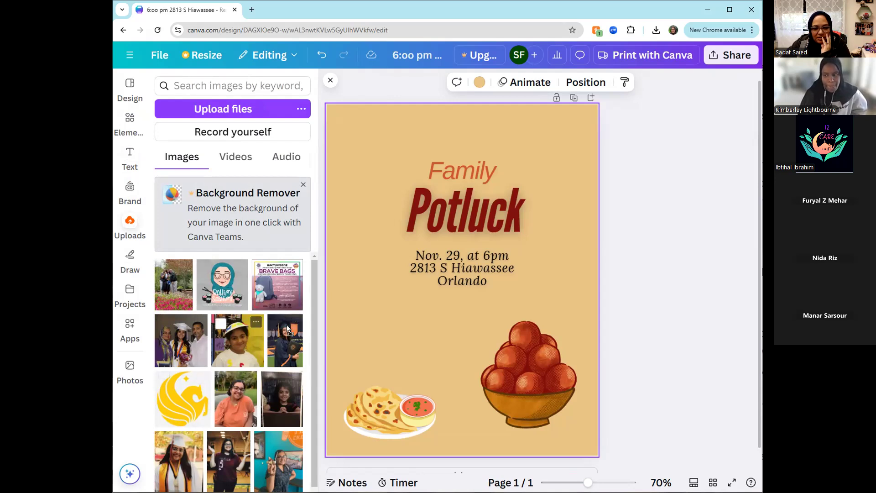
pyautogui.moveTo(387, 327); pyautogui.dragTo(390, 317)
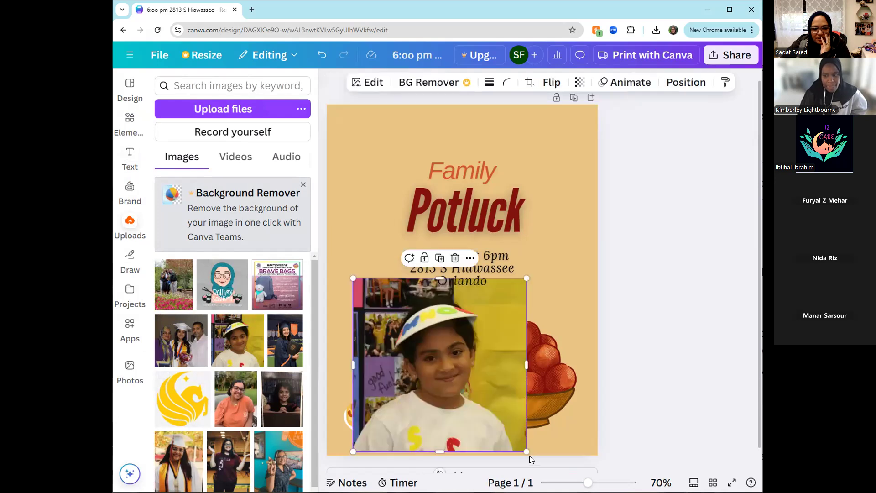
pyautogui.moveTo(530, 456); pyautogui.dragTo(479, 385)
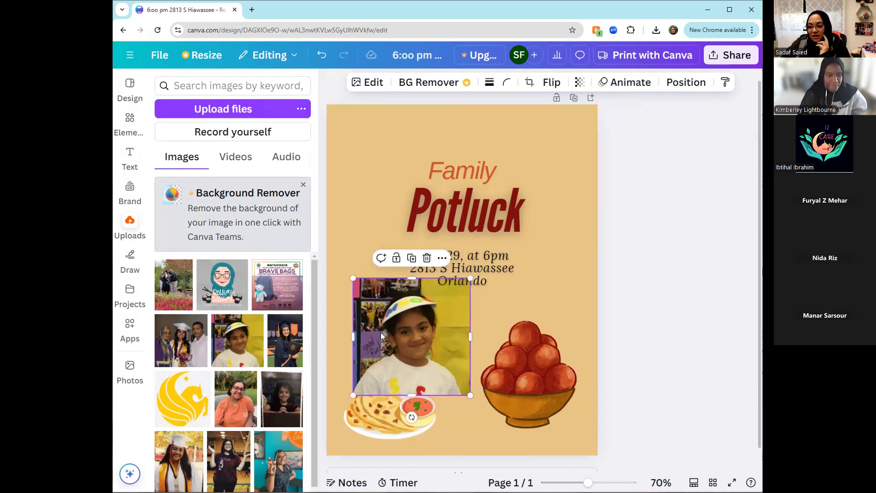
# - Delete both food graphics from the page and center the child's photo below the event details
pyautogui.click(535, 363)
pyautogui.press('Delete')
pyautogui.click(381, 412)
pyautogui.press('Delete')
pyautogui.moveTo(411, 363); pyautogui.dragTo(413, 397)
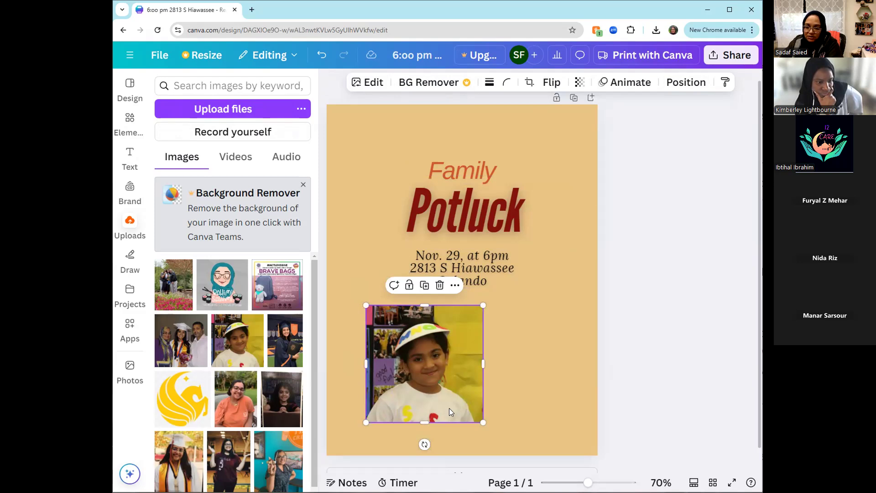
pyautogui.moveTo(411, 415); pyautogui.dragTo(449, 407)
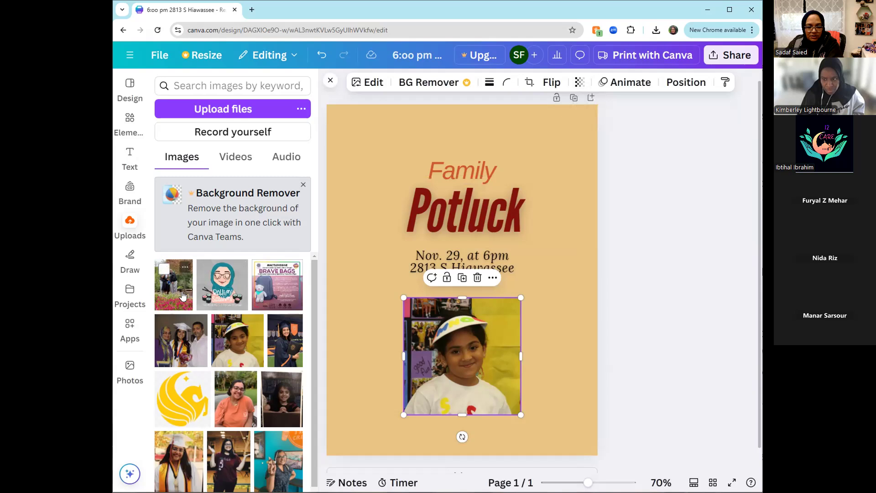
# - Add the uploaded family garden photo so it covers the whole page, and set its transparency to 22
pyautogui.moveTo(183, 296); pyautogui.dragTo(338, 286)
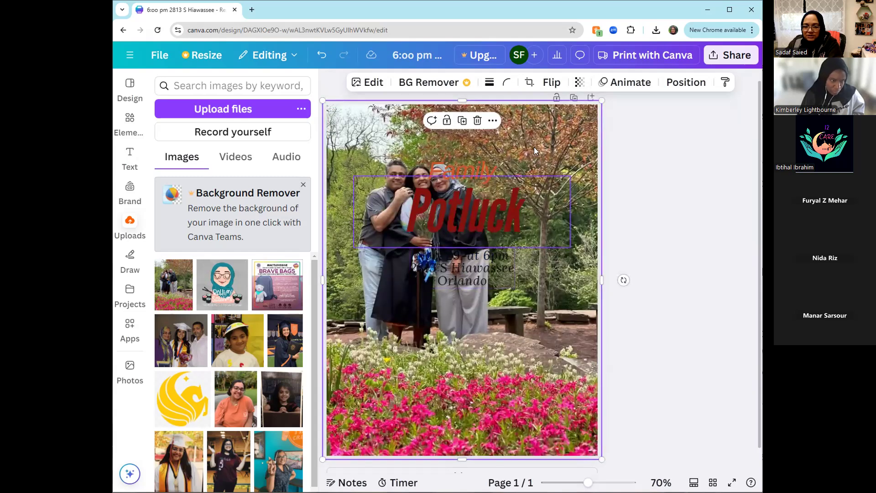
pyautogui.click(579, 82)
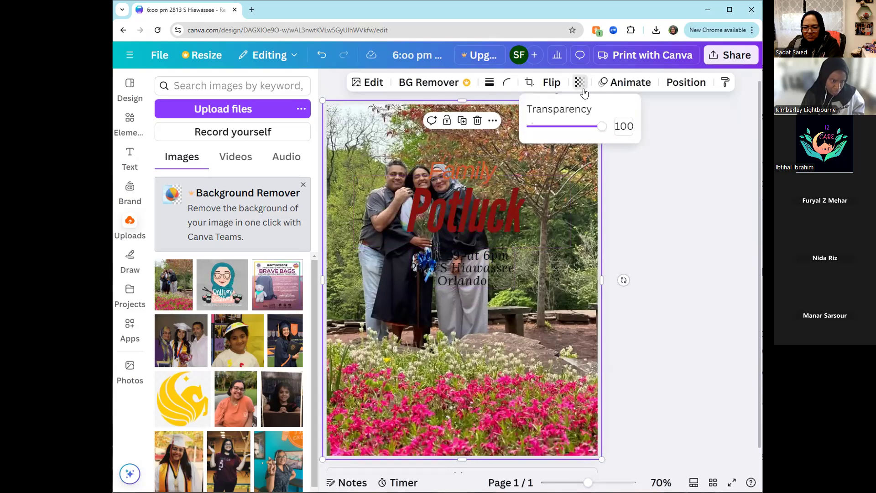
pyautogui.moveTo(599, 129); pyautogui.dragTo(547, 135)
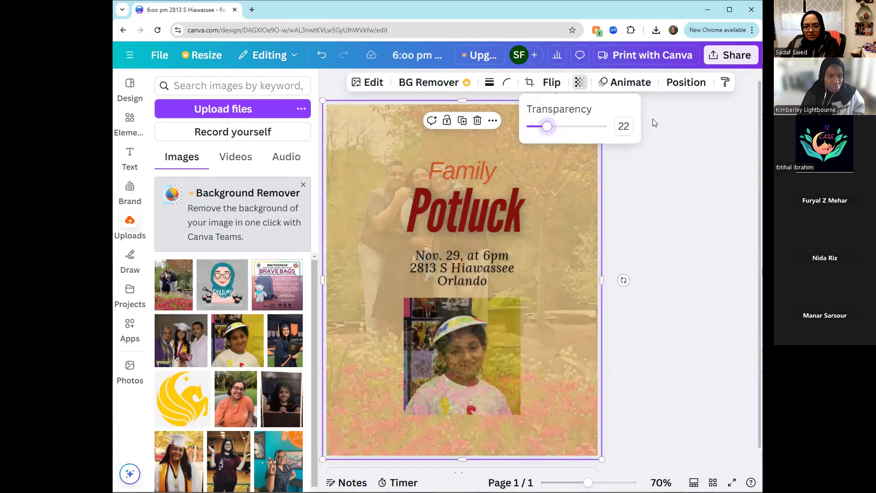
# - Send the full-page family photo to the back and delete the child's photo
pyautogui.click(686, 83)
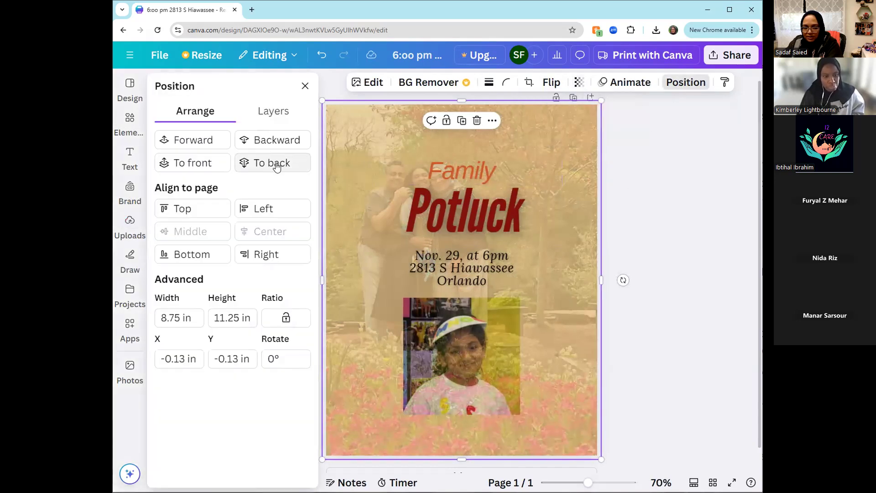
pyautogui.click(276, 165)
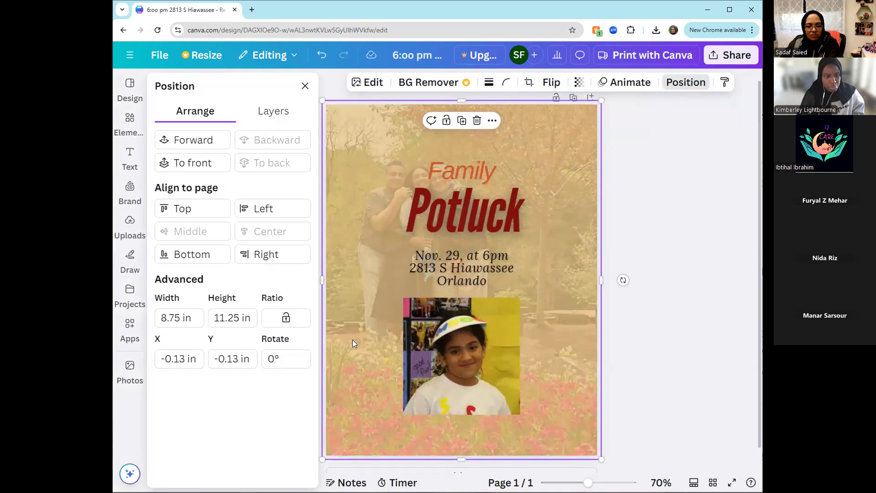
pyautogui.click(450, 376)
pyautogui.press('Delete')
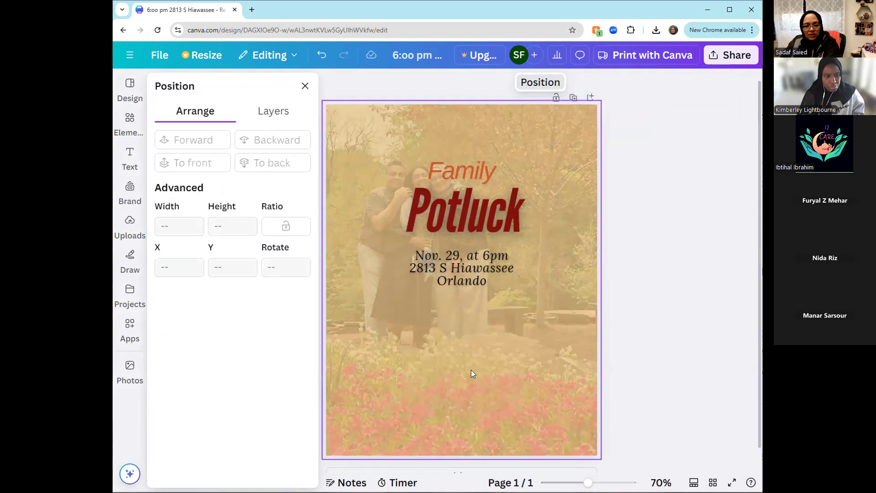
# - Move the title and event details together into the lower half of the page and set the family photo's transparency to 16
pyautogui.moveTo(655, 277); pyautogui.dragTo(459, 340)
pyautogui.click(569, 263)
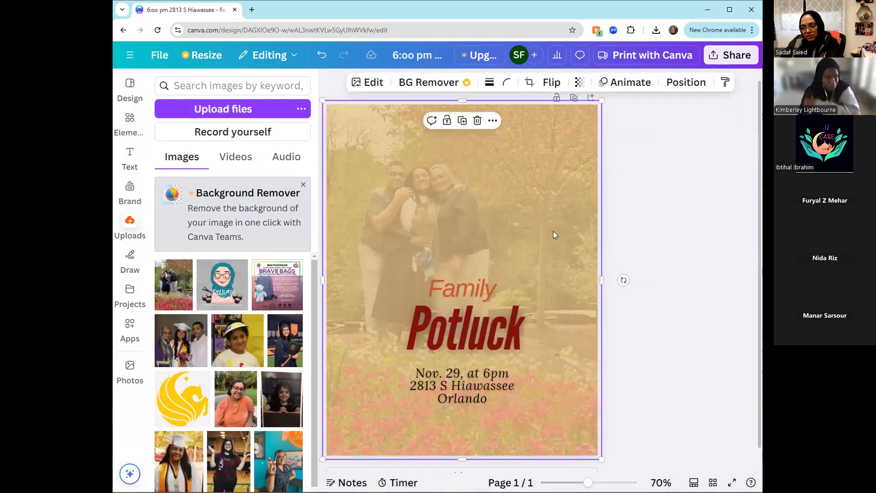
pyautogui.click(580, 82)
pyautogui.moveTo(555, 131); pyautogui.dragTo(542, 129)
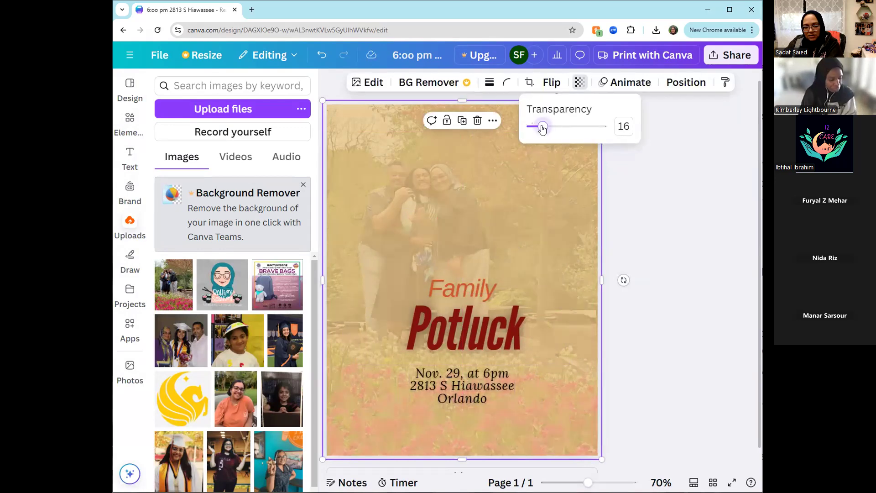
pyautogui.click(638, 192)
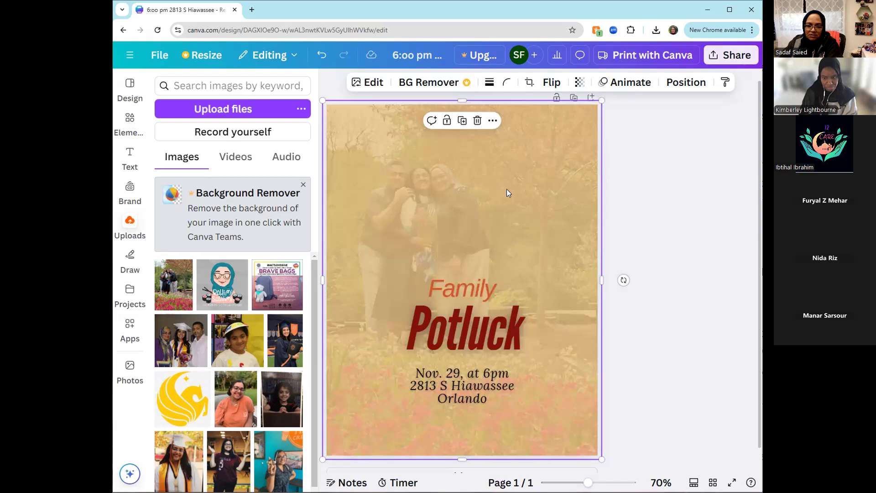
# - Shift the family photo down to expose the page background, change the background to dark red and center the photo on the page again
pyautogui.moveTo(493, 183); pyautogui.dragTo(492, 234)
pyautogui.click(554, 136)
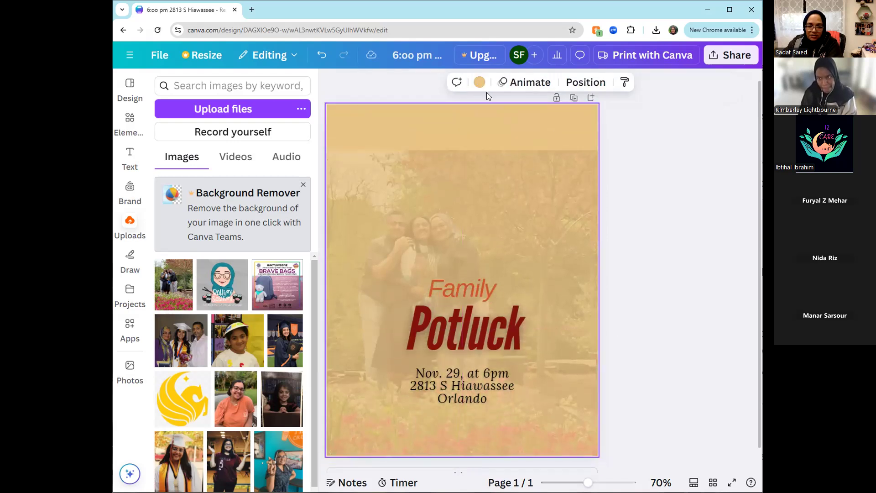
pyautogui.click(479, 82)
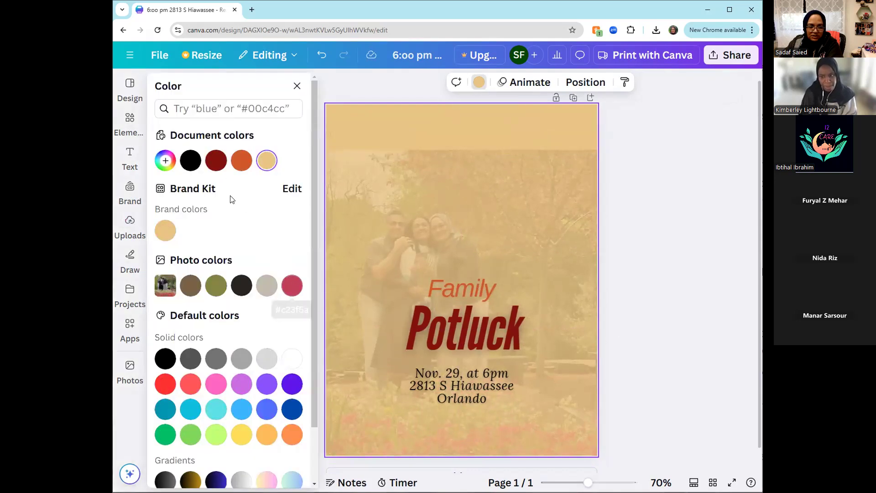
pyautogui.click(218, 165)
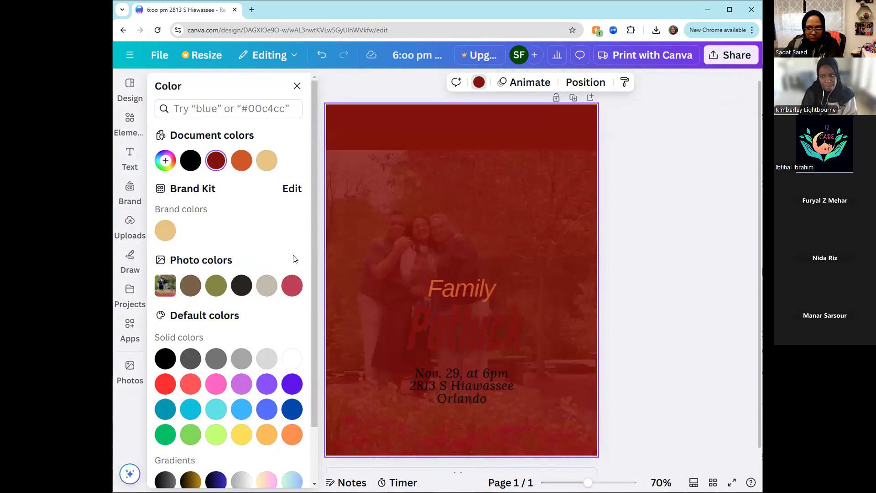
pyautogui.moveTo(529, 249); pyautogui.dragTo(530, 196)
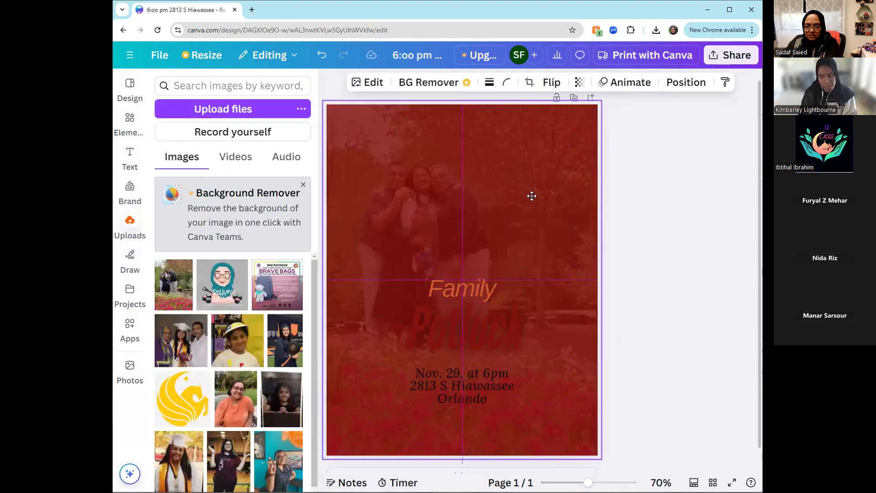
# - Recolor the "Potluck" title with the tan brand color and the word "Family" with light orange
pyautogui.click(655, 355)
pyautogui.click(474, 341)
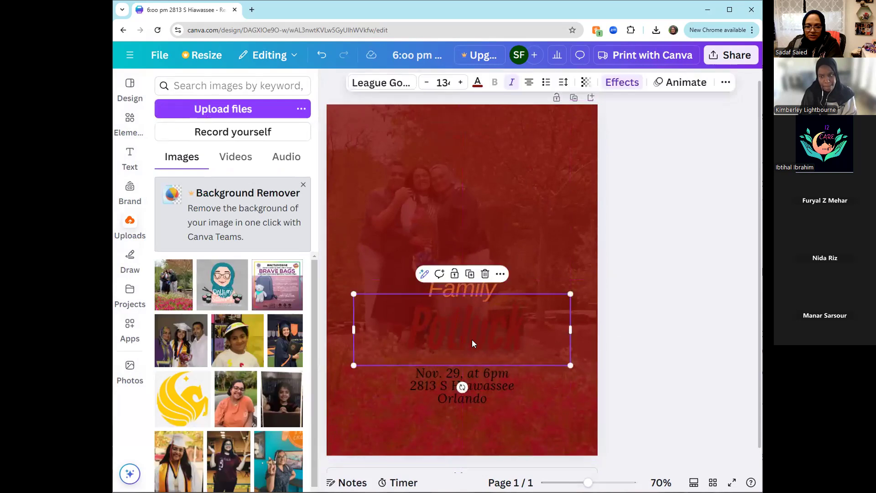
pyautogui.click(476, 83)
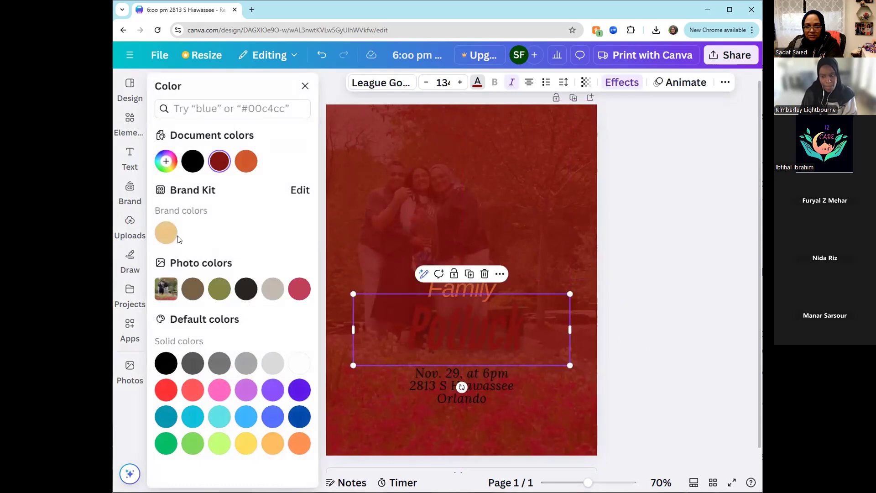
pyautogui.click(163, 236)
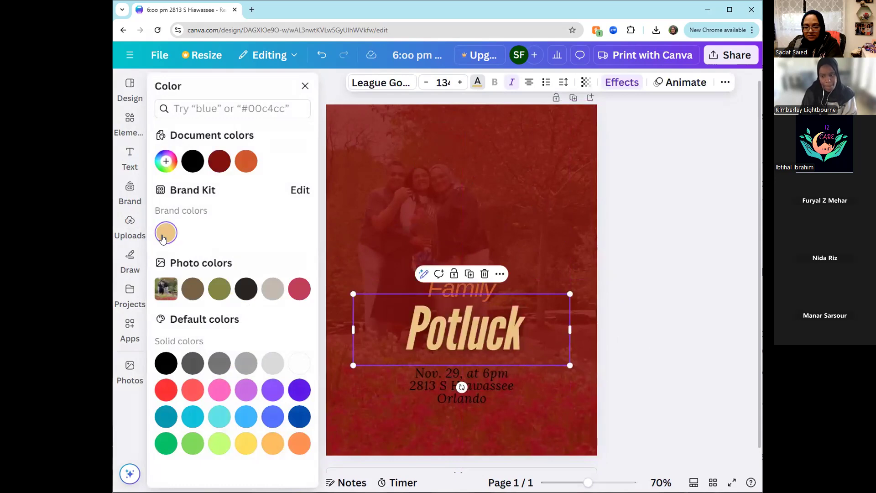
pyautogui.click(461, 292)
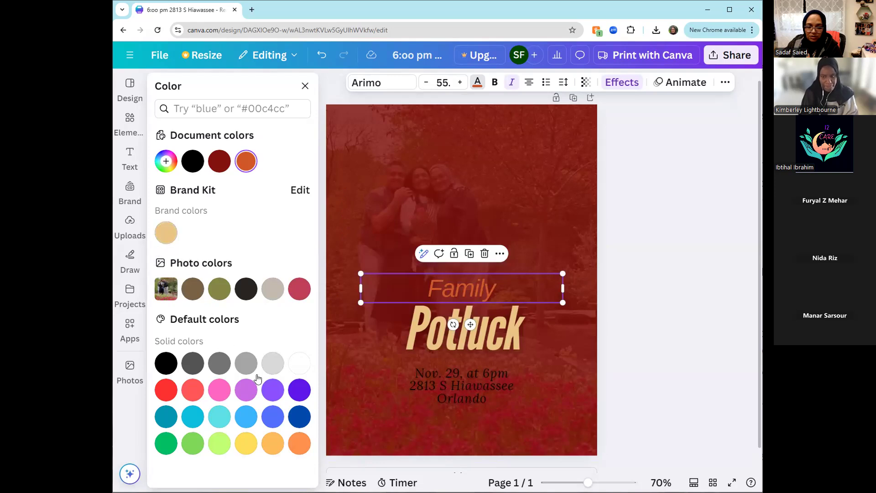
pyautogui.click(269, 449)
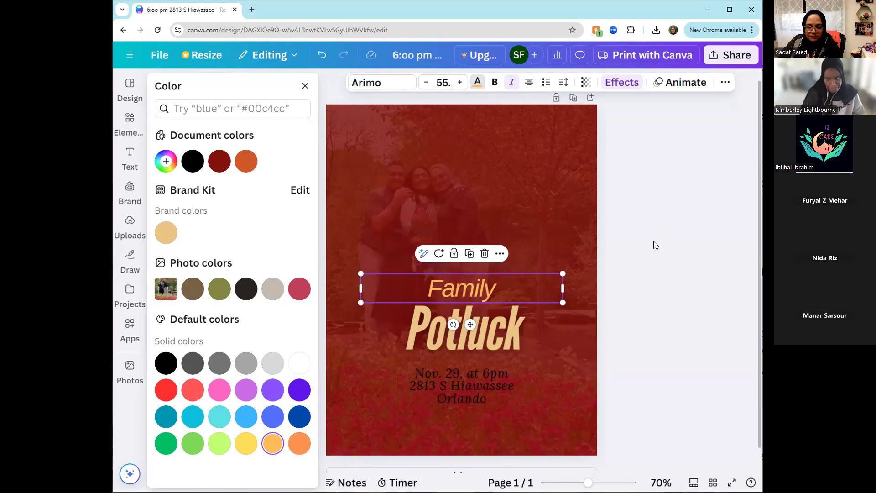
# - Change the text color of the event date and address block to white
pyautogui.click(477, 375)
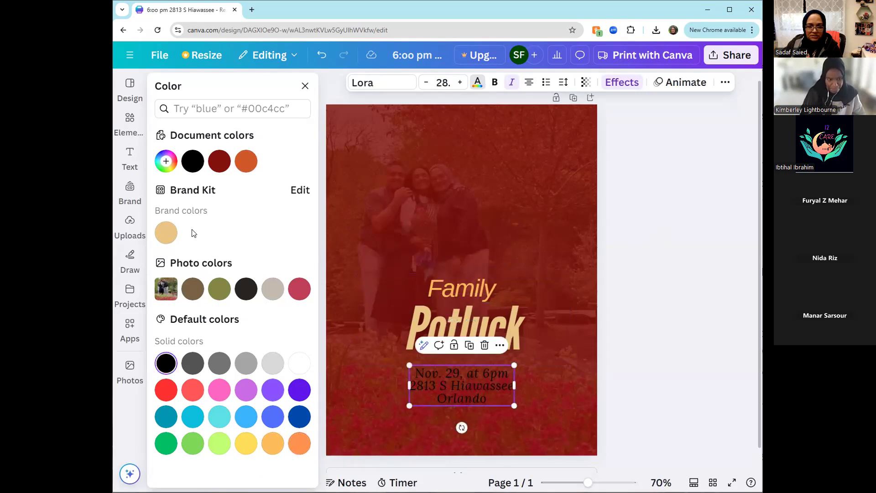
pyautogui.click(297, 363)
pyautogui.press('Escape')
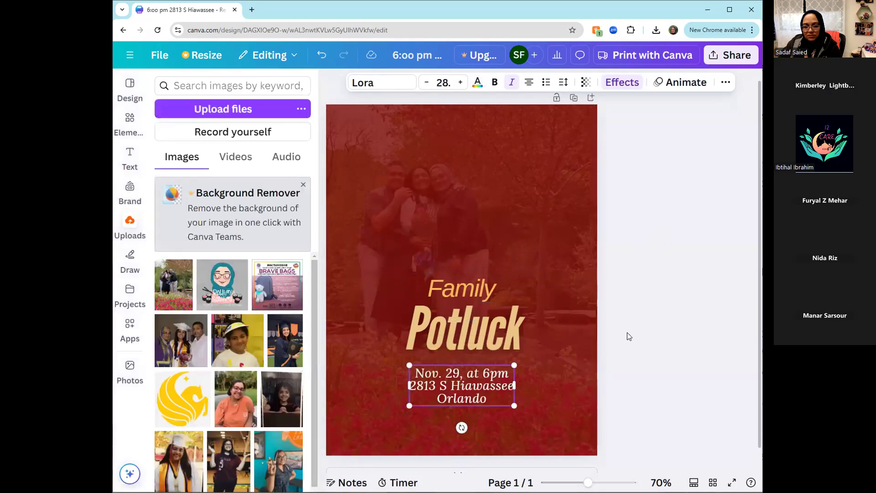
# - Flip the full-page family photo horizontally
pyautogui.click(549, 409)
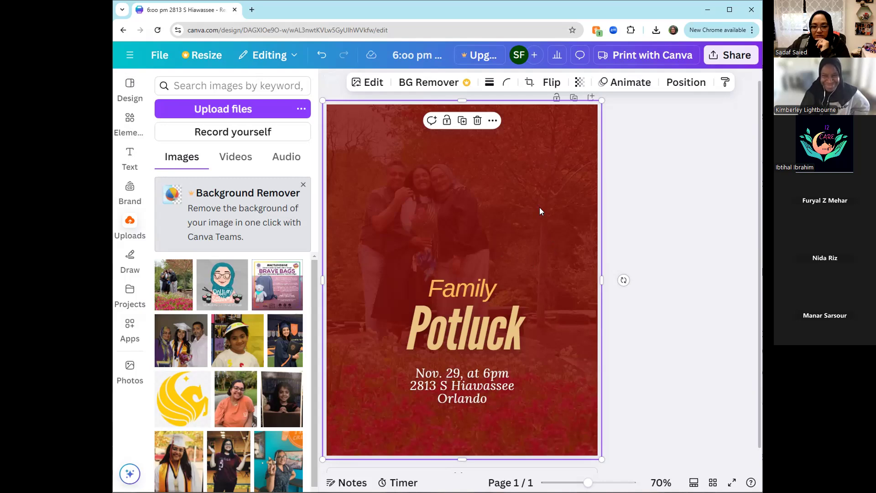
pyautogui.click(550, 82)
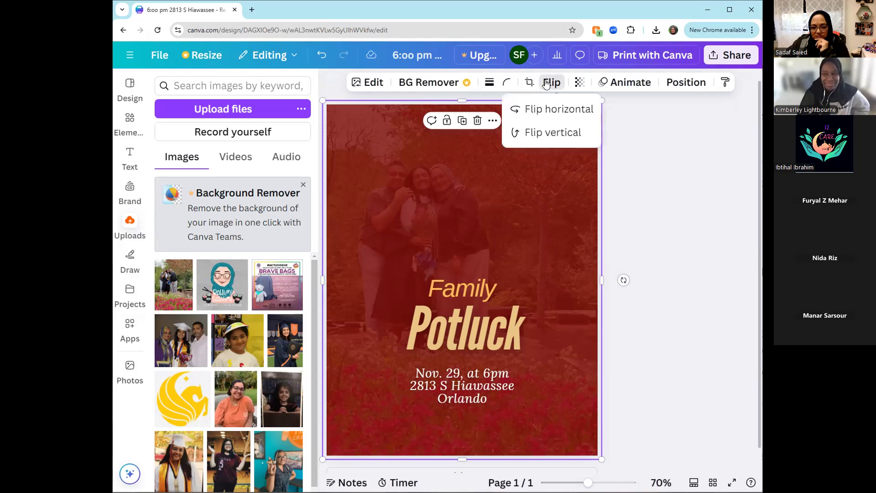
pyautogui.click(542, 116)
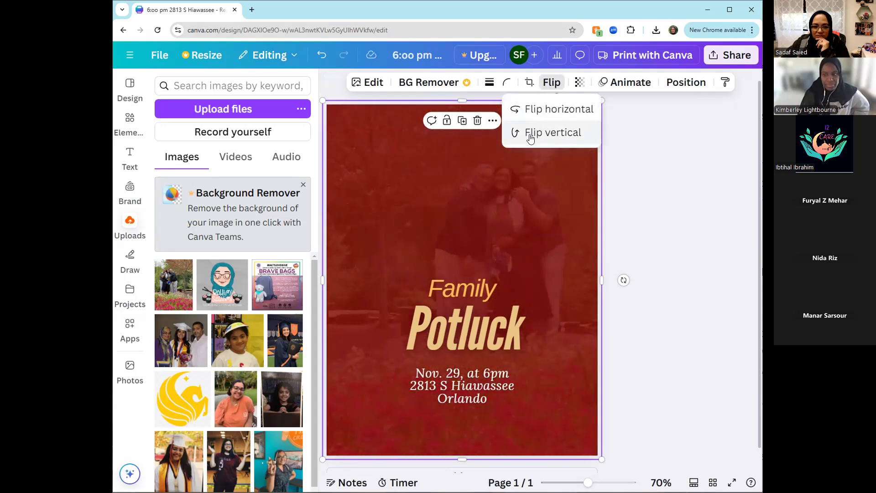
pyautogui.click(623, 180)
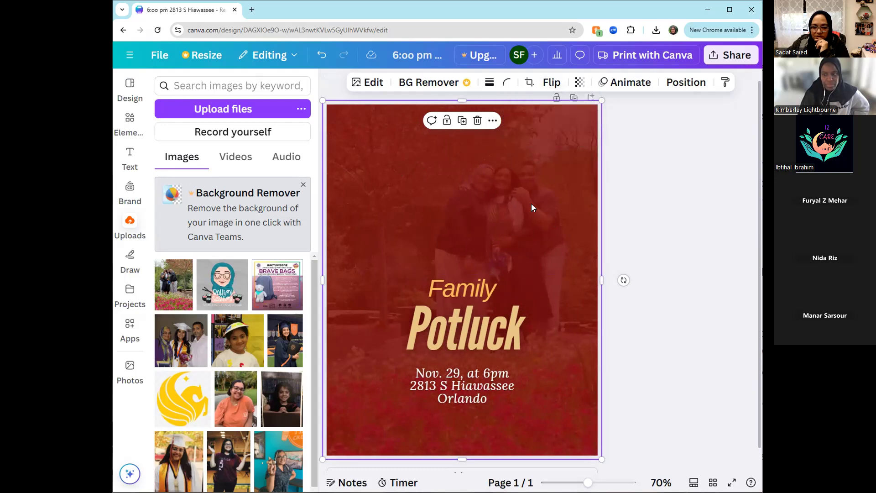
# - Reposition the family photo downward inside its crop frame until its upper edge meets the frame, and apply the crop
pyautogui.click(529, 84)
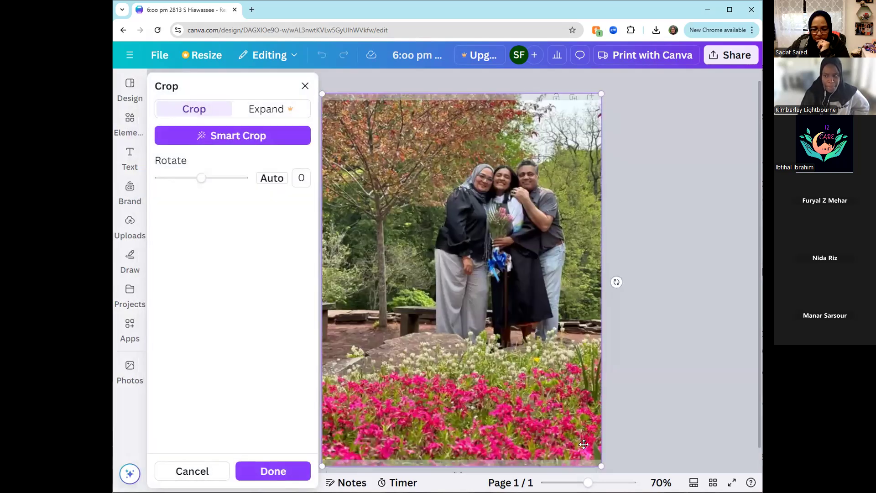
pyautogui.moveTo(478, 254); pyautogui.dragTo(478, 313)
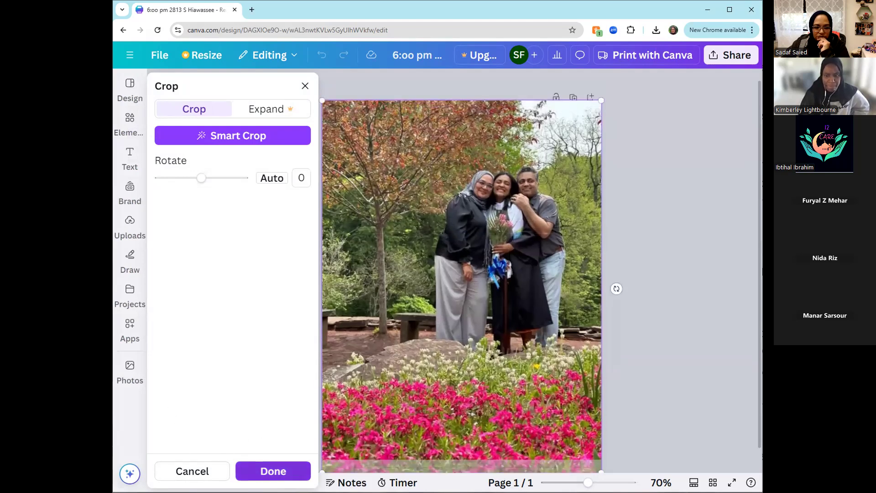
pyautogui.click(270, 473)
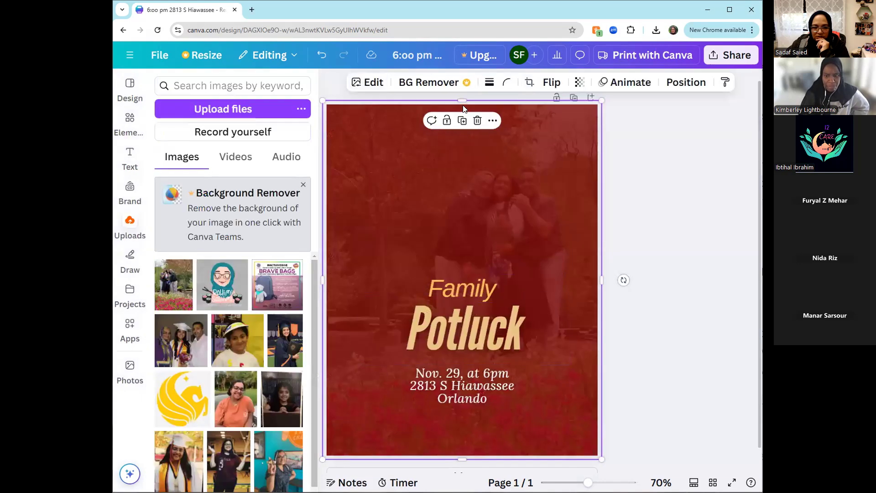
# - Crop the family photo from below so it covers only the upper part of the page, ending just above the word "Family"
pyautogui.moveTo(461, 100); pyautogui.dragTo(462, 199)
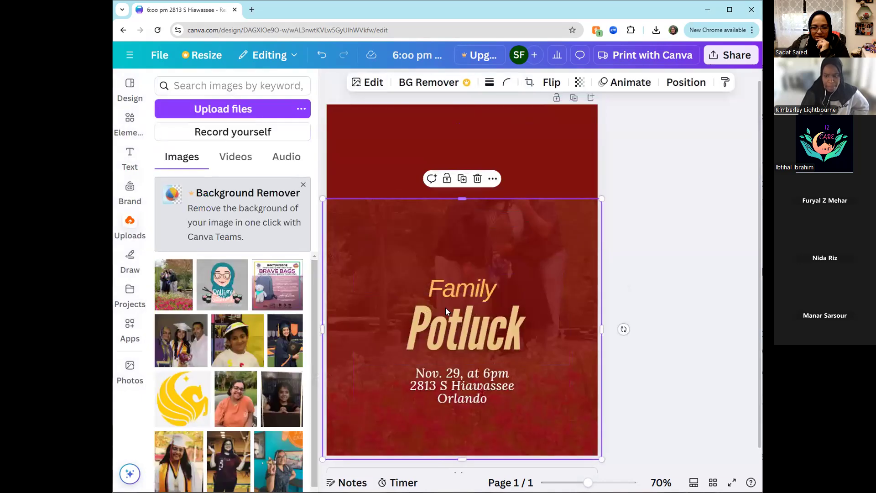
pyautogui.moveTo(458, 459); pyautogui.dragTo(462, 419)
pyautogui.moveTo(462, 199); pyautogui.dragTo(462, 99)
pyautogui.moveTo(462, 419); pyautogui.dragTo(462, 268)
pyautogui.click(633, 329)
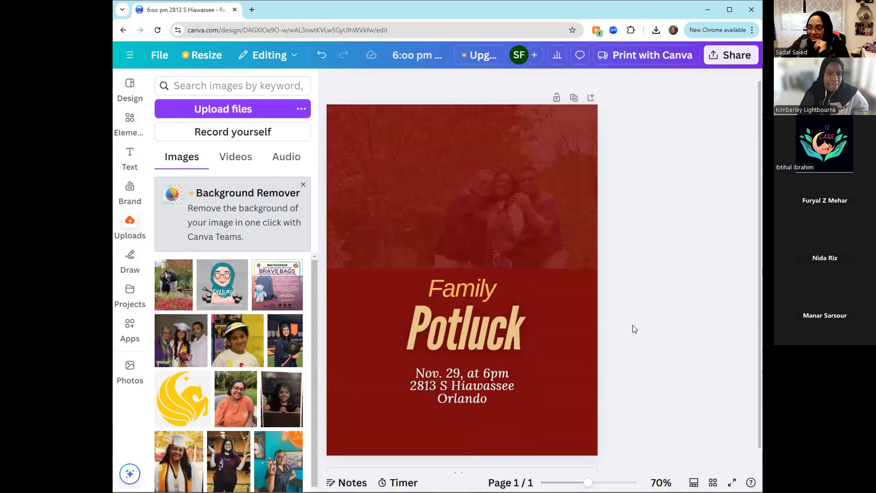
# - Examine the text effects offered for the "Potluck" title, and return to the family photo
pyautogui.click(503, 241)
pyautogui.click(526, 333)
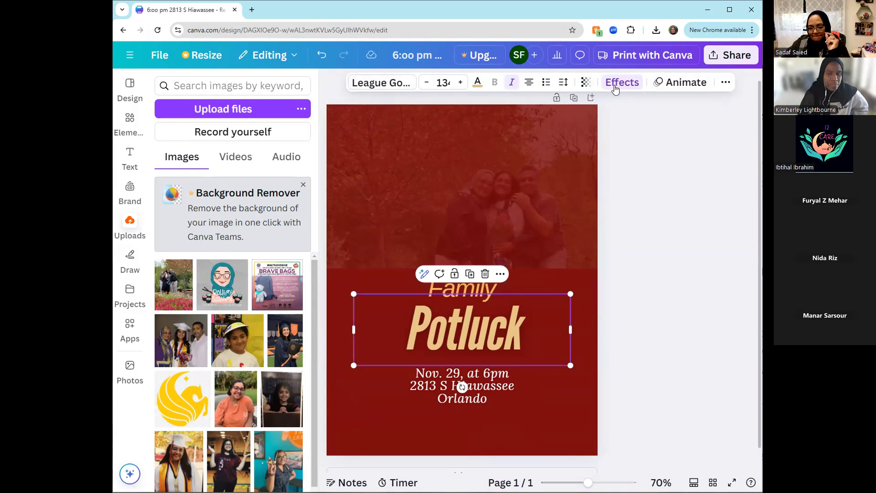
pyautogui.click(550, 253)
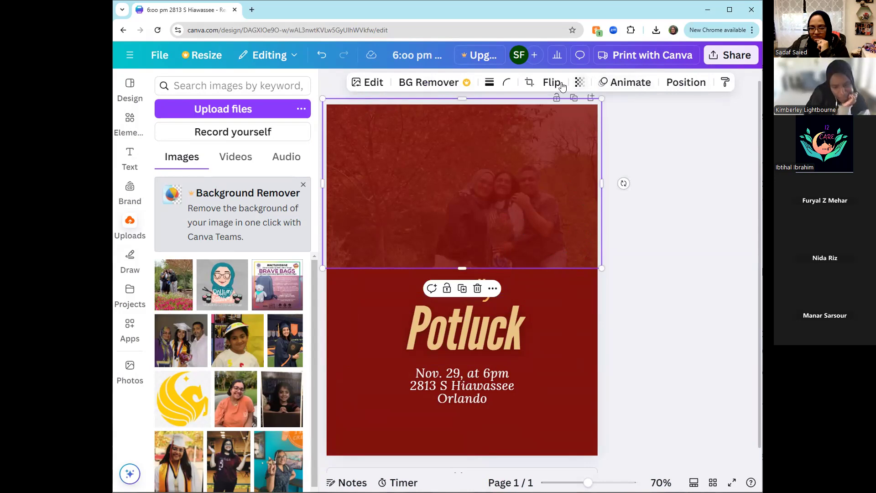
pyautogui.click(470, 339)
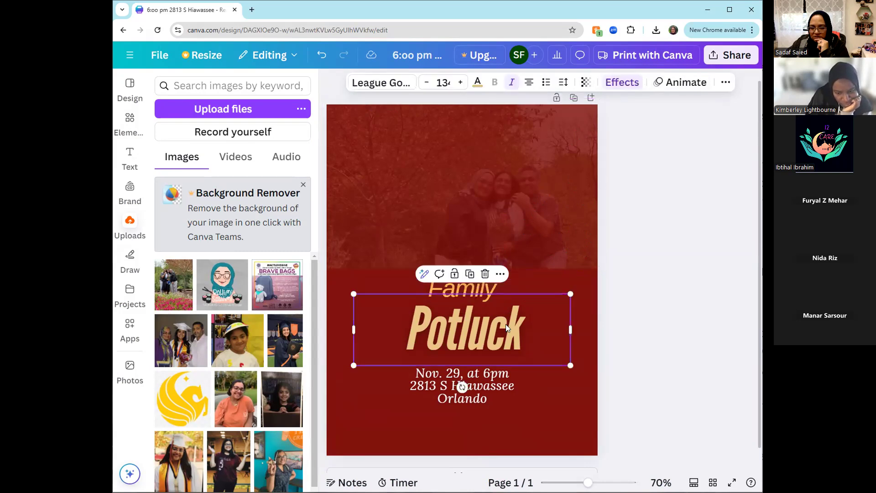
pyautogui.click(623, 83)
pyautogui.scroll(-1, 242, 388)
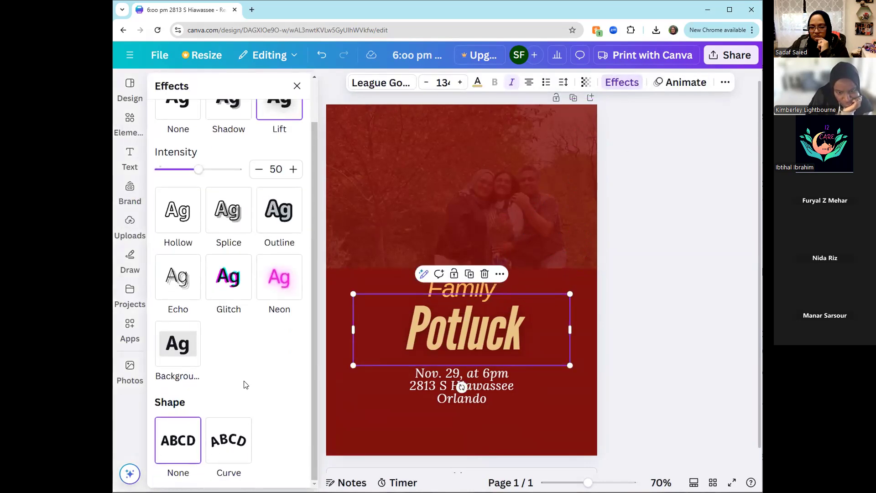
pyautogui.click(493, 204)
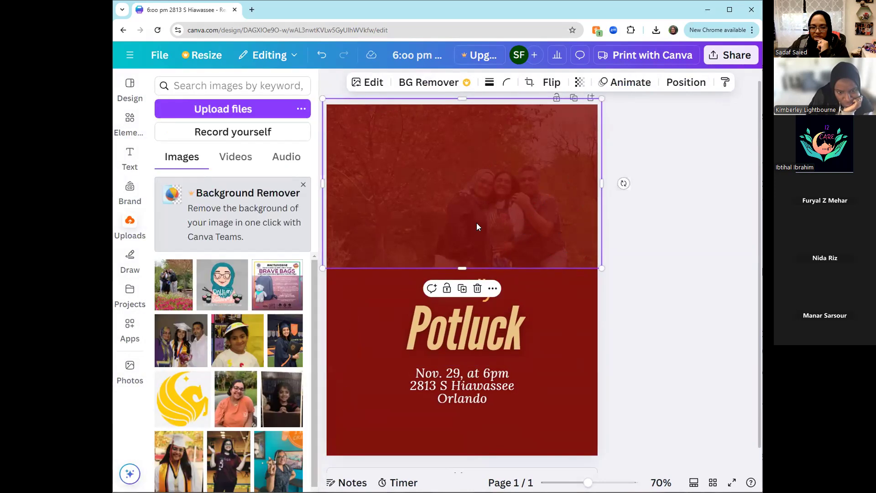
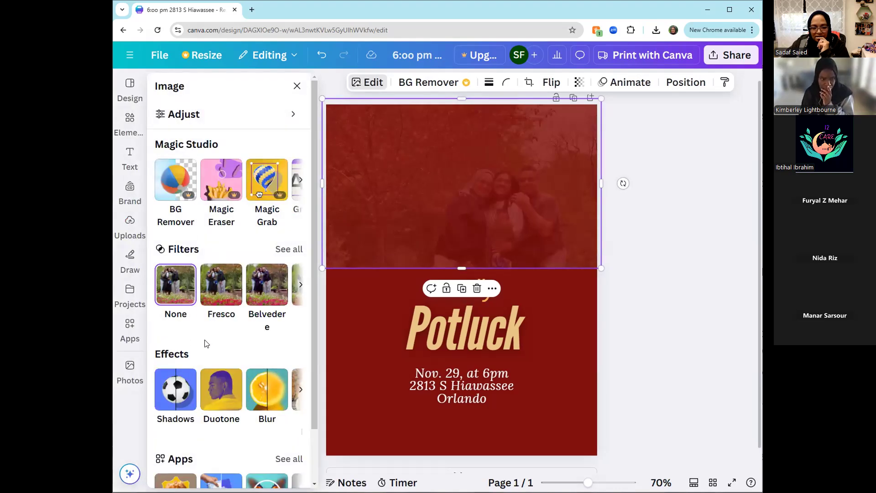
# - Delete the faded family photo from the upper part of the flyer
pyautogui.scroll(-2, 205, 343)
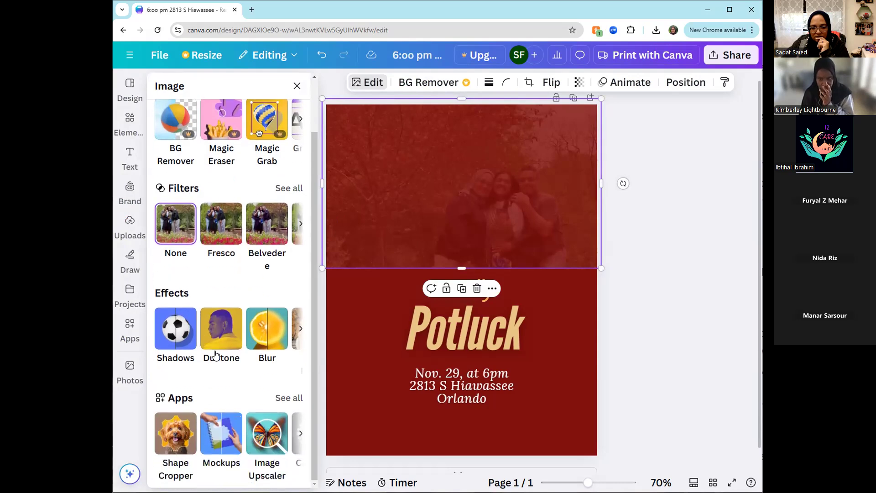
pyautogui.scroll(2, 215, 354)
pyautogui.click(653, 286)
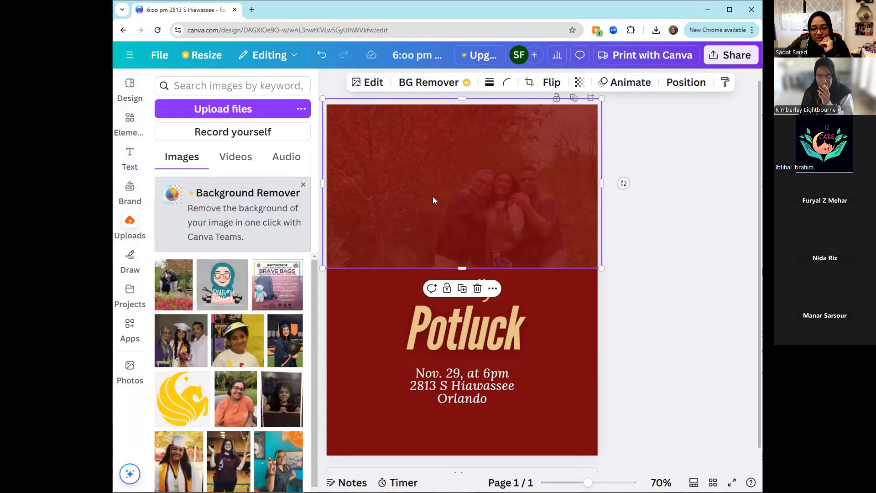
pyautogui.click(129, 119)
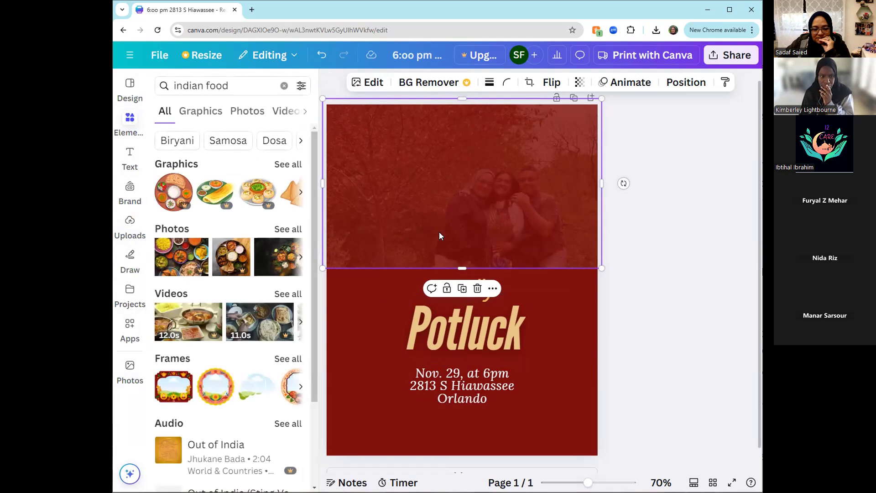
pyautogui.press('Delete')
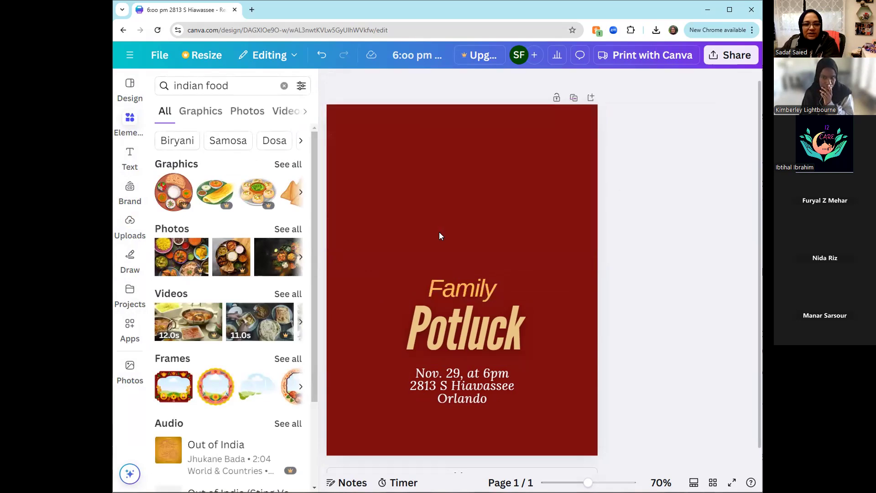
# - Clear the "indian food" element search and look through the general element categories
pyautogui.click(283, 86)
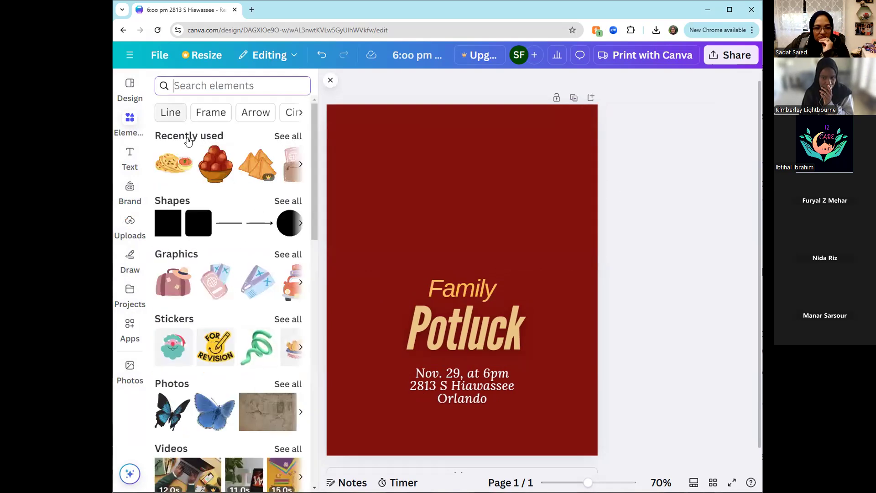
pyautogui.scroll(-1, 206, 307)
pyautogui.scroll(-4, 206, 307)
pyautogui.scroll(2, 203, 292)
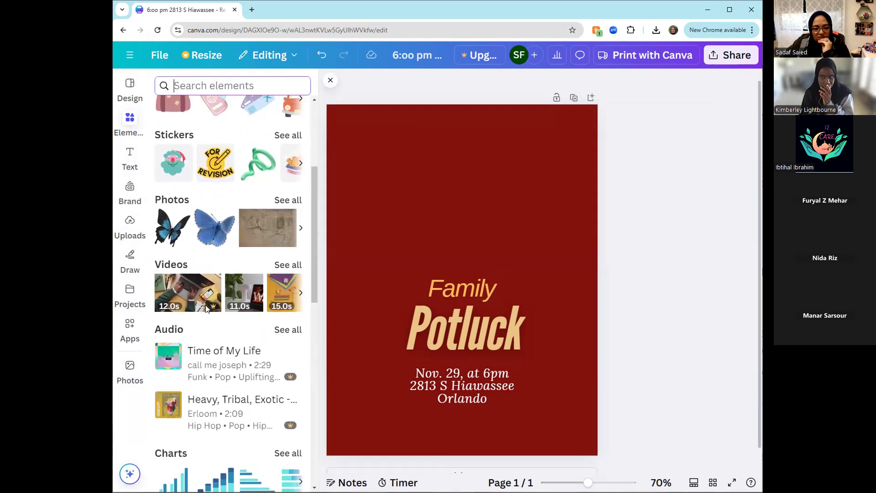
pyautogui.scroll(4, 201, 272)
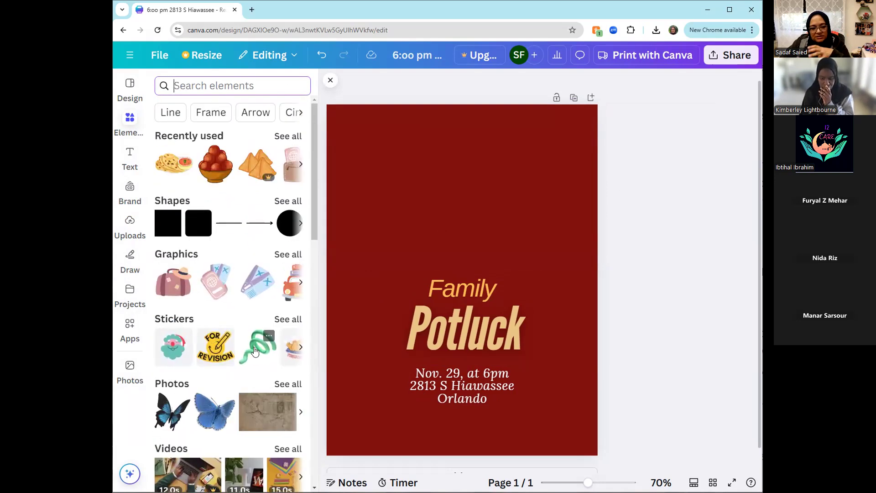
# - Try the orange arrow sticker on the page, remove it, and look through the remaining sticker categories
pyautogui.click(286, 322)
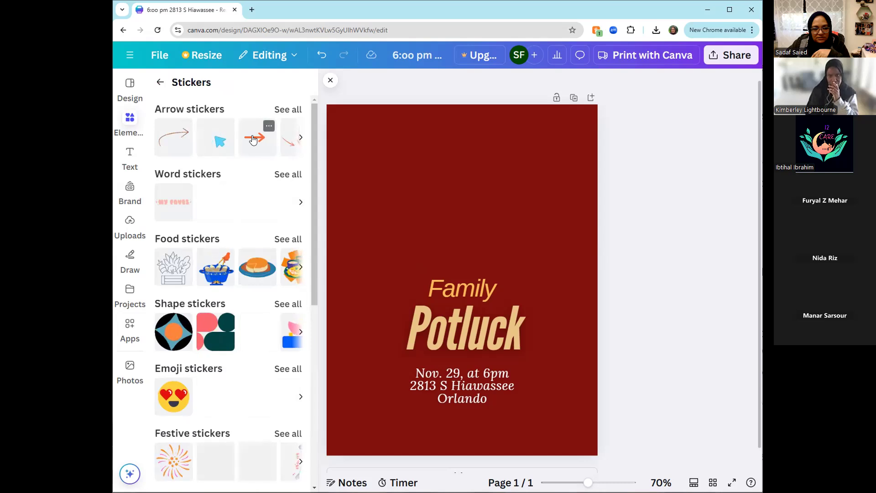
pyautogui.click(448, 292)
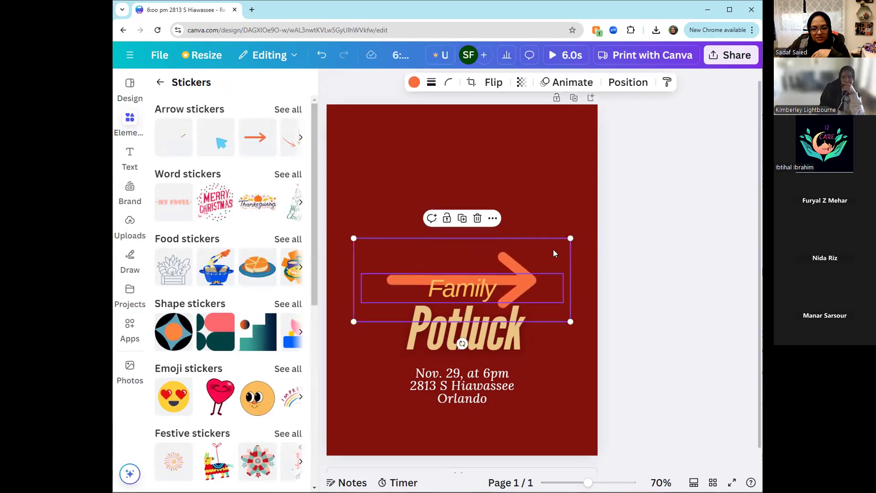
pyautogui.press('Delete')
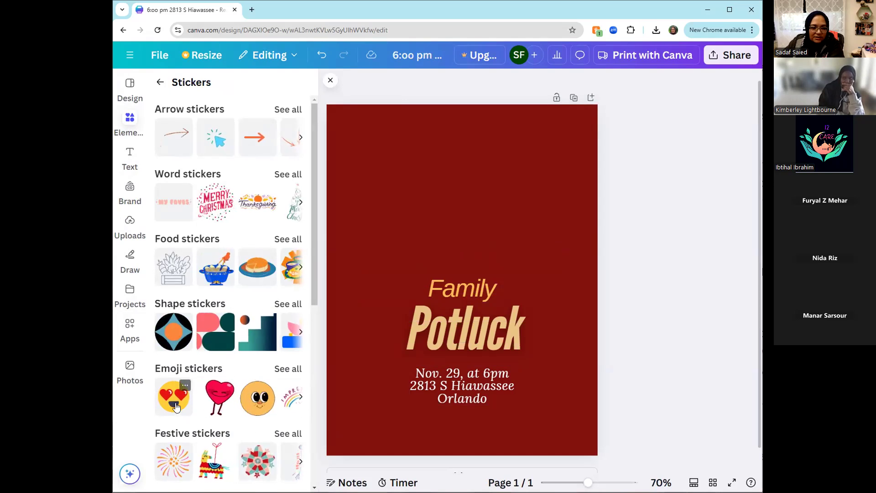
pyautogui.scroll(-4, 203, 331)
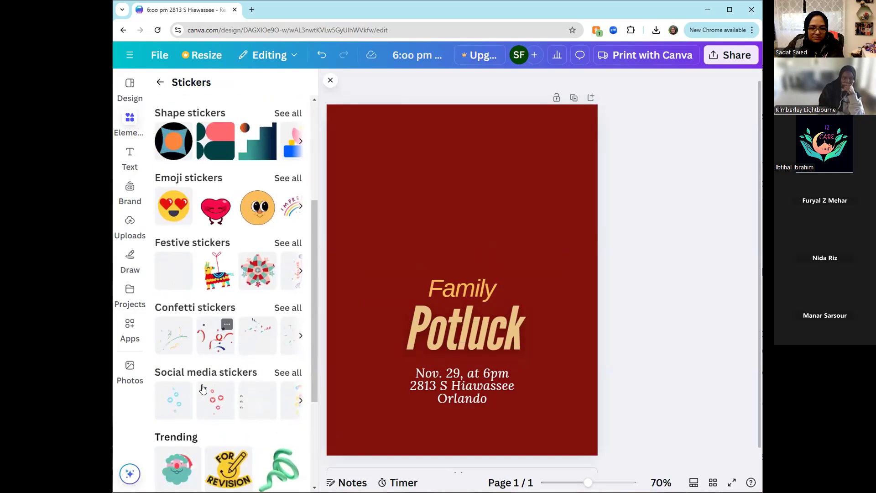
pyautogui.scroll(4, 208, 384)
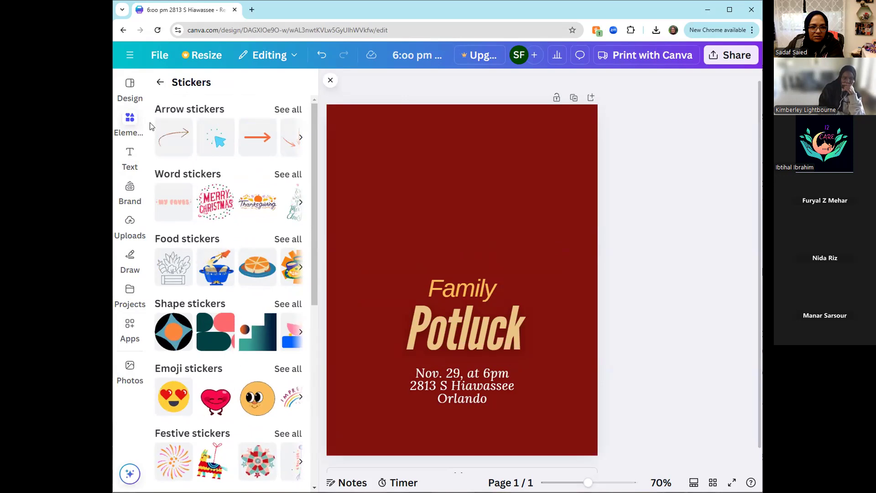
pyautogui.click(160, 83)
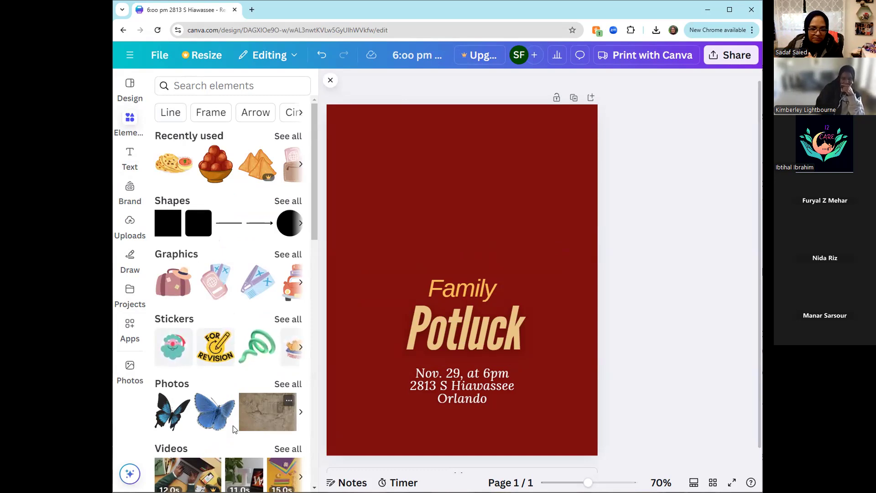
# - Add a circular photo frame and place it above the title in the page's upper-right area
pyautogui.scroll(-9, 200, 446)
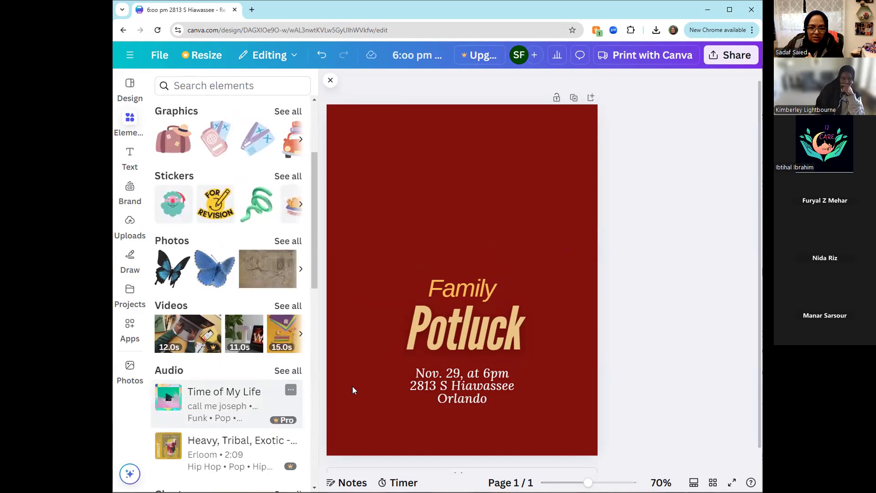
pyautogui.scroll(-3, 209, 390)
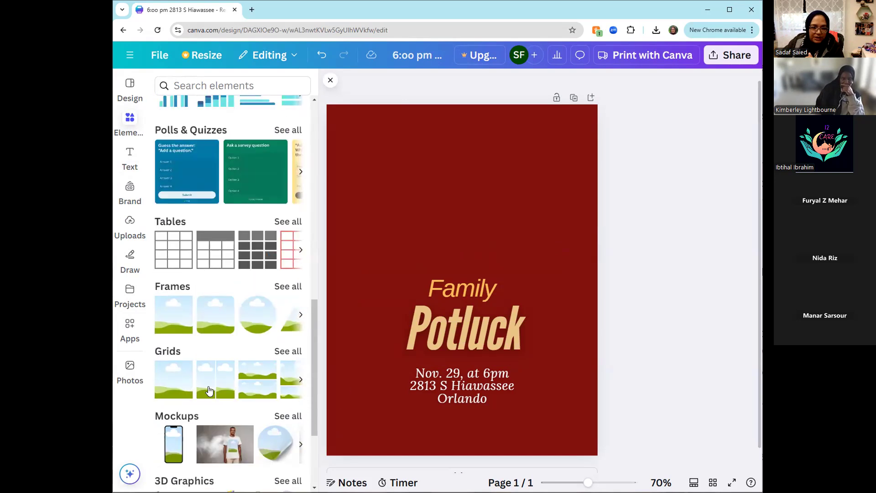
pyautogui.click(254, 319)
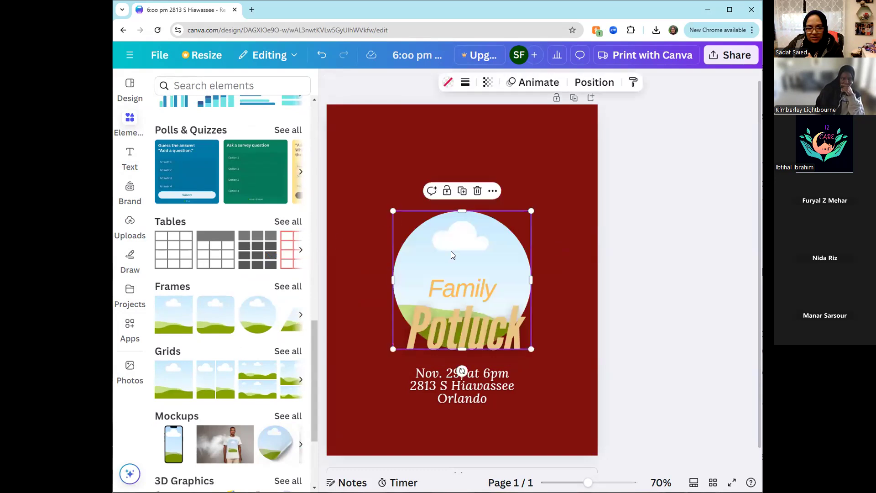
pyautogui.moveTo(452, 252); pyautogui.dragTo(504, 167)
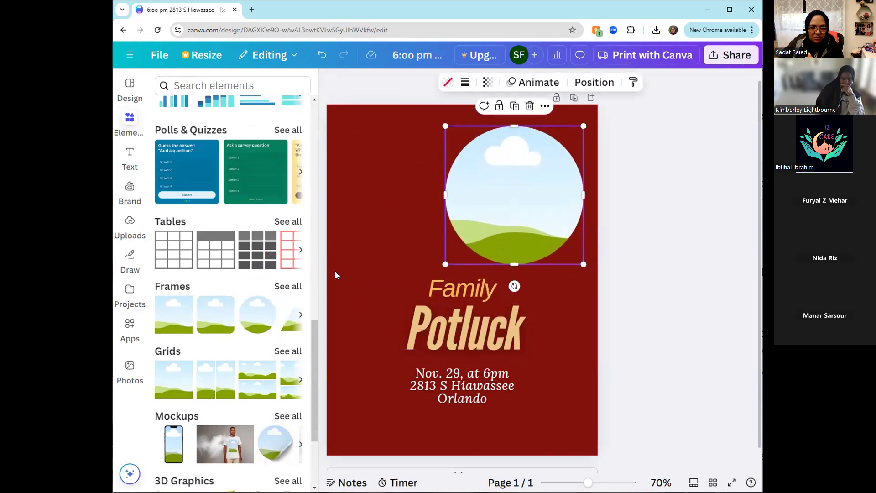
# - Try an ornate square retro frame beside the circular frame and remove it
pyautogui.click(288, 286)
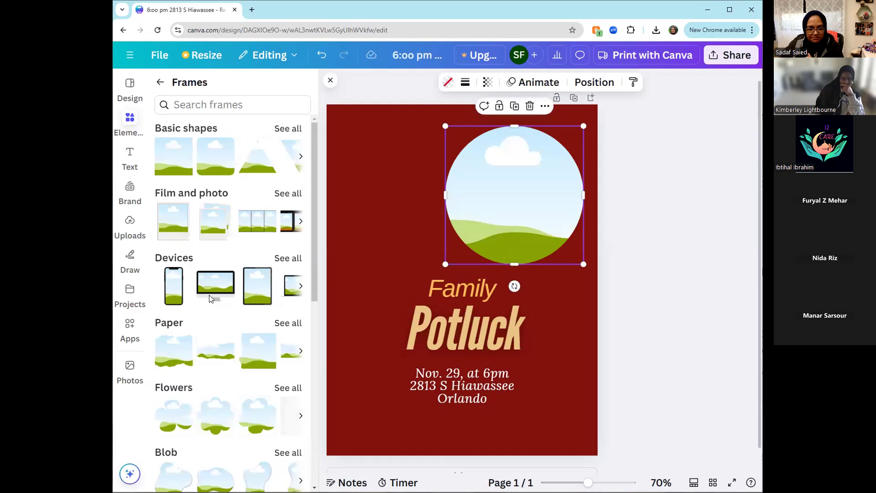
pyautogui.scroll(-4, 237, 280)
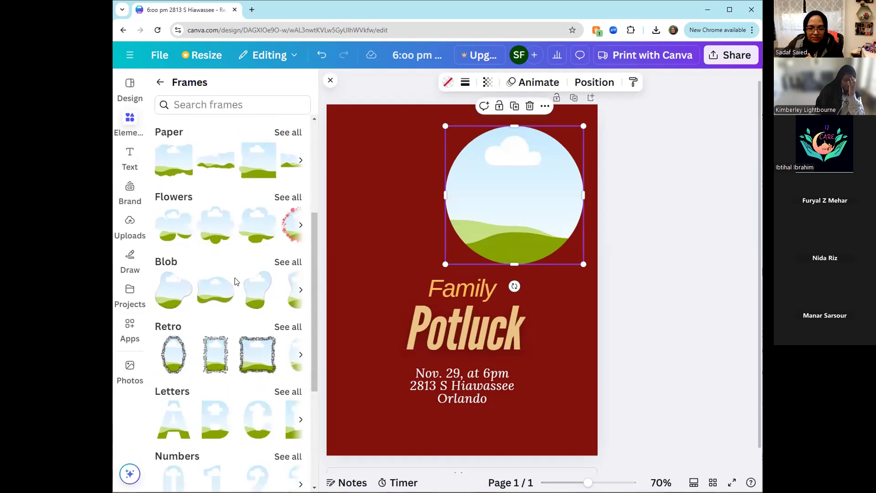
pyautogui.click(254, 355)
pyautogui.moveTo(430, 258); pyautogui.dragTo(370, 191)
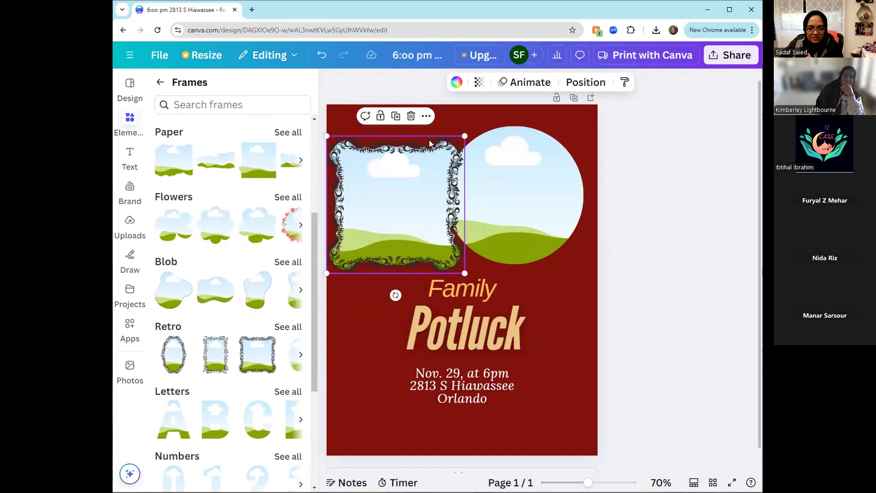
pyautogui.press('Delete')
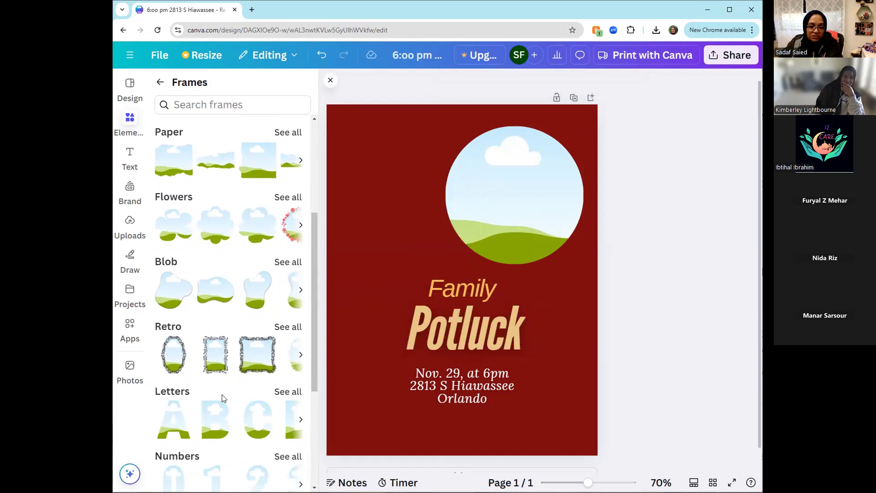
# - Add a letter B photo frame and place it in the page's lower-left corner
pyautogui.scroll(-2, 219, 397)
pyautogui.click(223, 315)
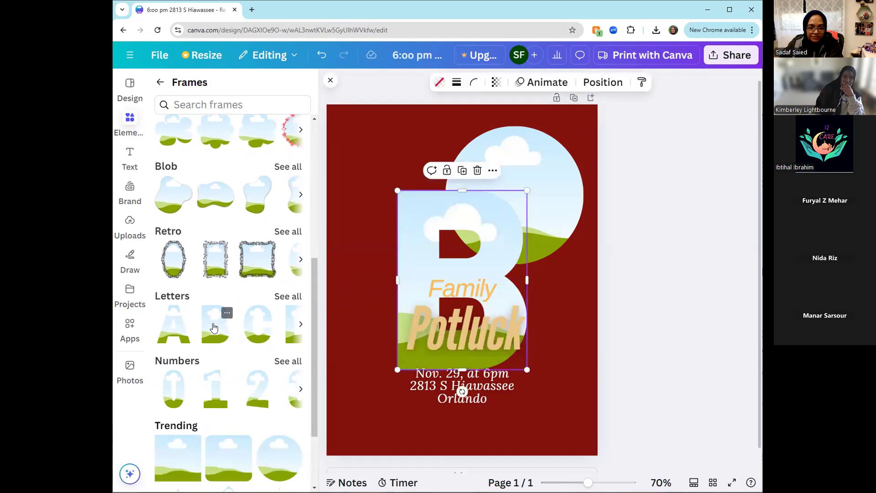
pyautogui.moveTo(417, 238); pyautogui.dragTo(340, 323)
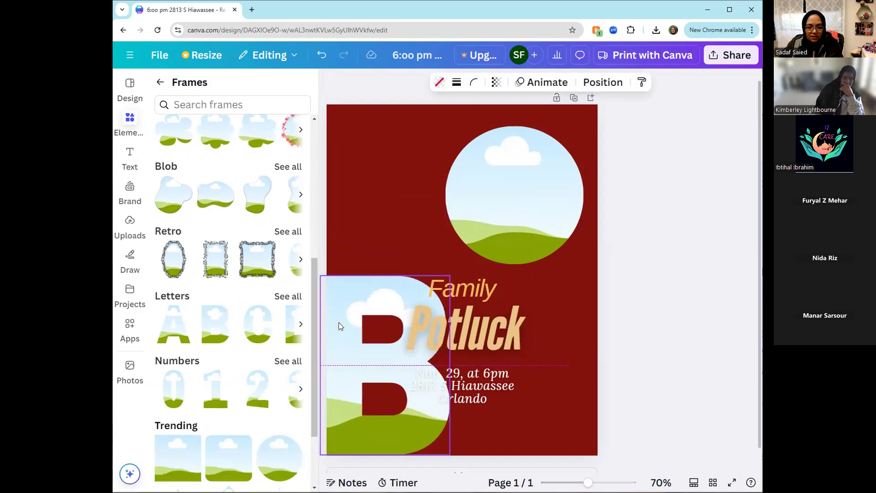
# - Fill the circular frame with the uploaded graduation photo showing a white cap and gown
pyautogui.click(129, 224)
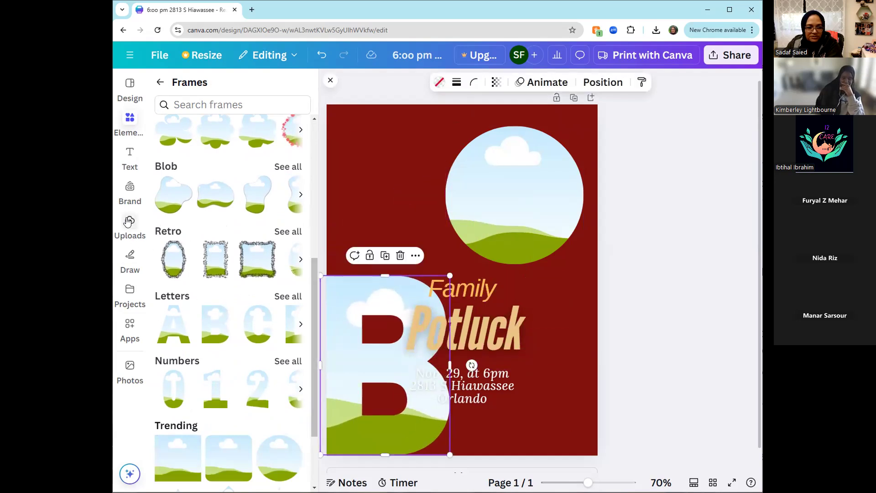
pyautogui.scroll(-3, 234, 316)
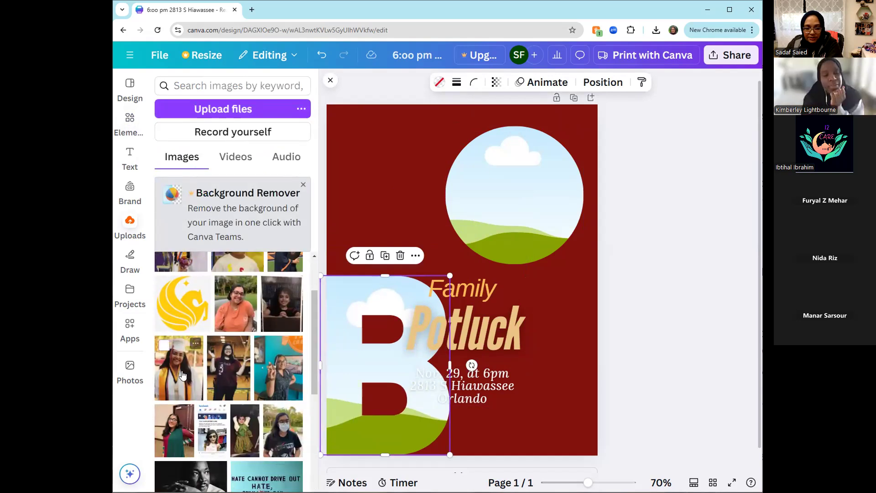
pyautogui.moveTo(185, 370); pyautogui.dragTo(480, 230)
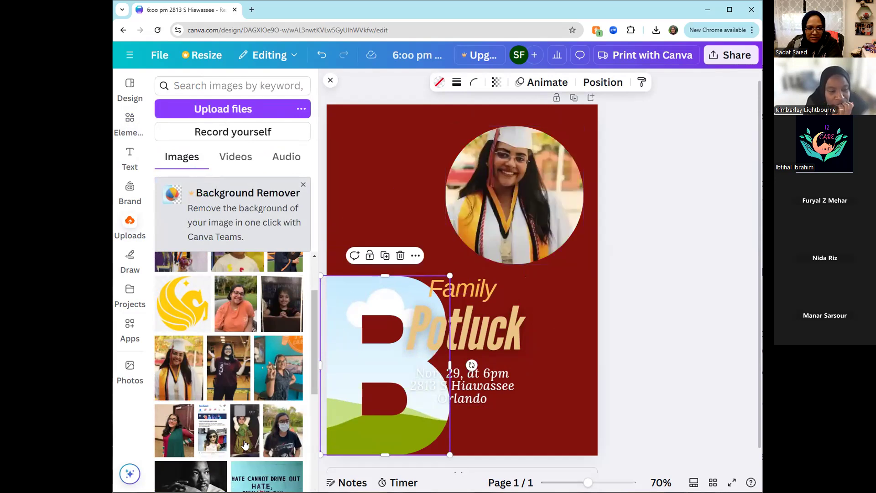
# - Fill the letter B frame with the uploaded childhood photo, and try the same photo outside the frame before undoing that placement
pyautogui.moveTo(247, 440); pyautogui.dragTo(337, 403)
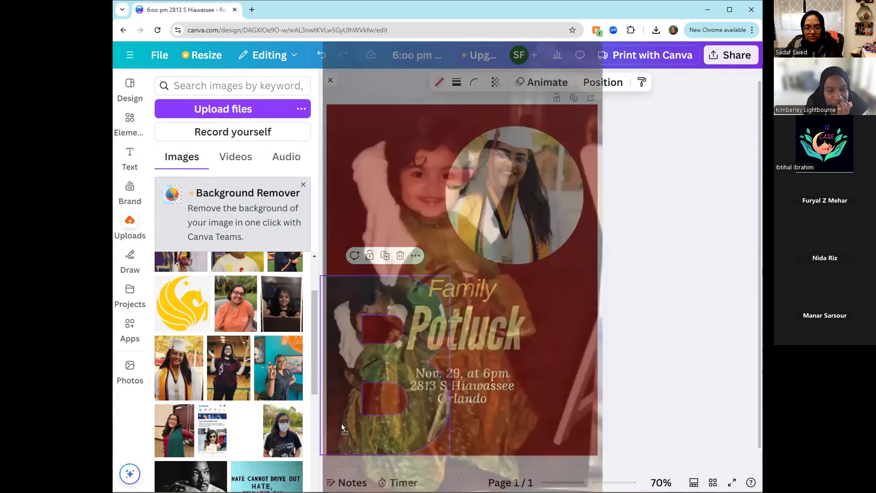
pyautogui.moveTo(372, 411); pyautogui.dragTo(353, 419)
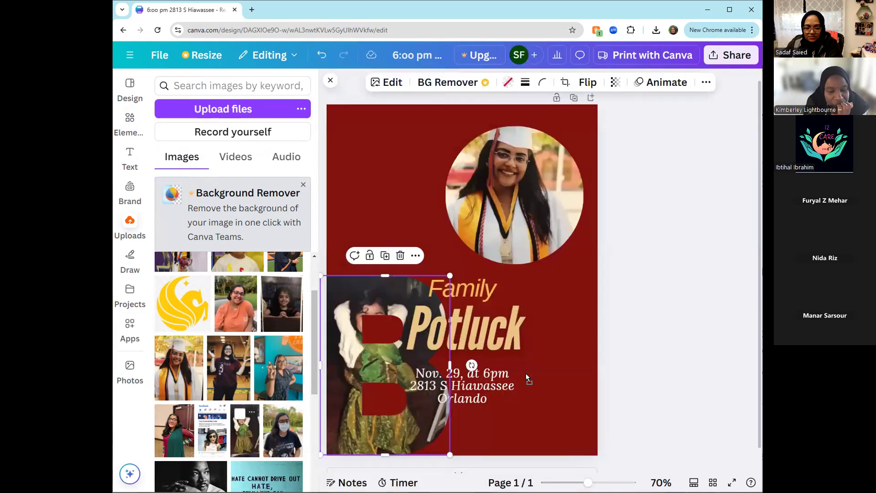
pyautogui.moveTo(558, 325); pyautogui.dragTo(580, 316)
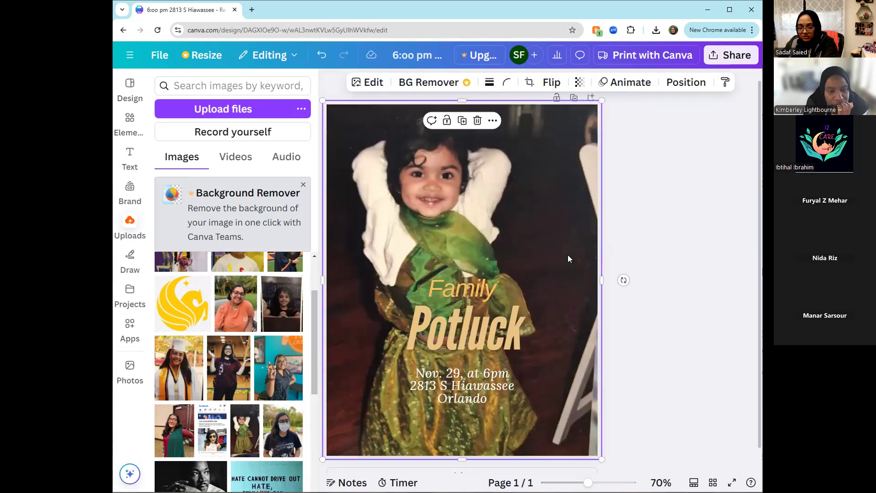
pyautogui.hotkey('ctrl', 'z')
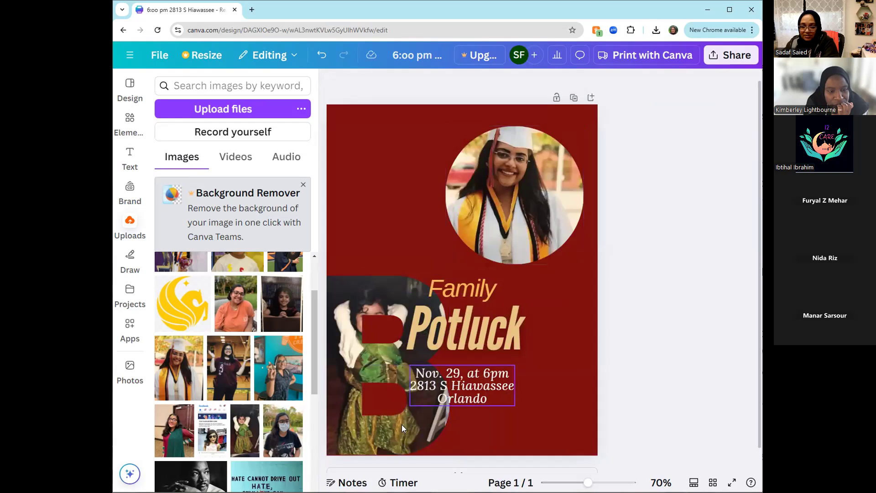
# - Delete the childhood photo and its letter B frame from the page
pyautogui.click(349, 435)
pyautogui.press('Delete')
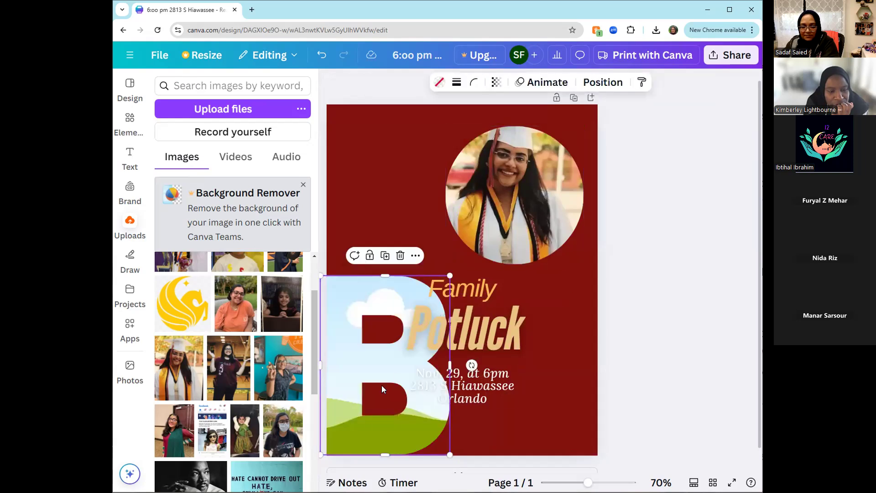
pyautogui.press('Delete')
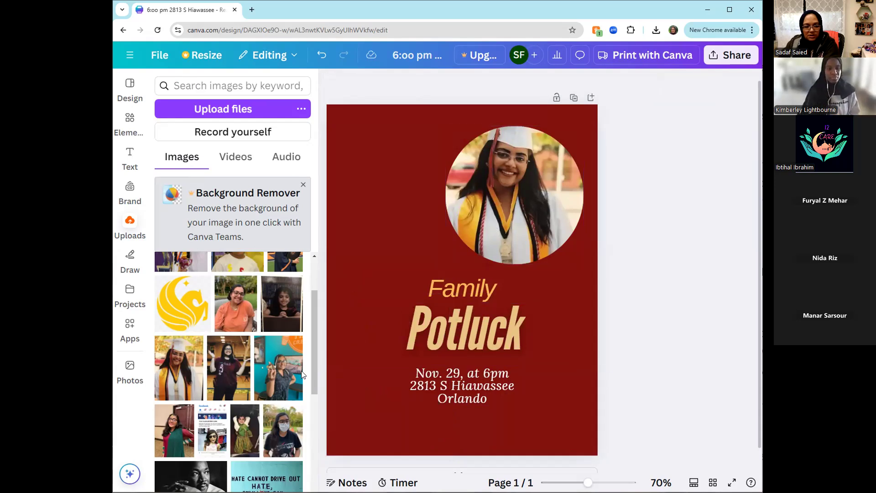
# - Add the three-panel photo strip frame and place it near the page's lower-left corner
pyautogui.click(365, 406)
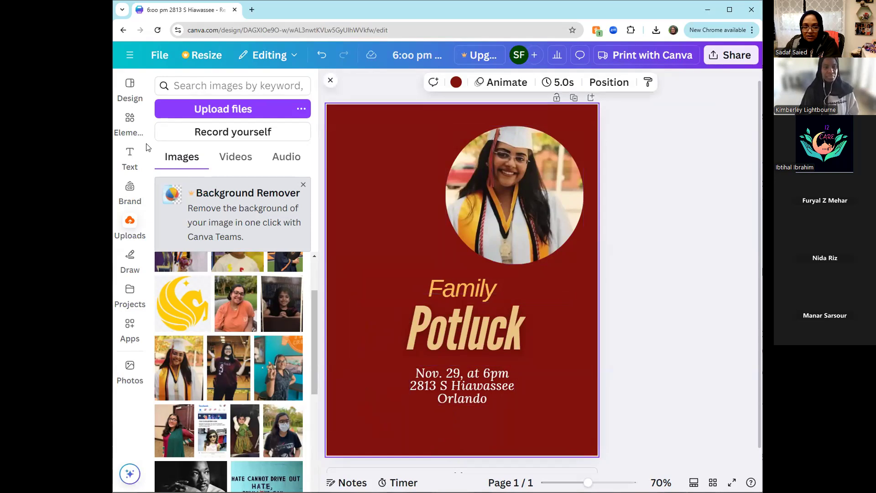
pyautogui.click(129, 119)
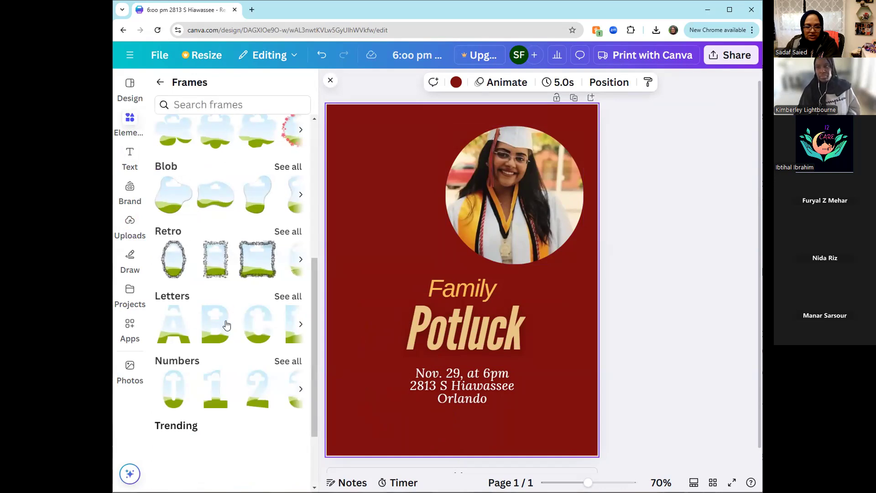
pyautogui.scroll(-4, 220, 338)
pyautogui.scroll(-4, 230, 428)
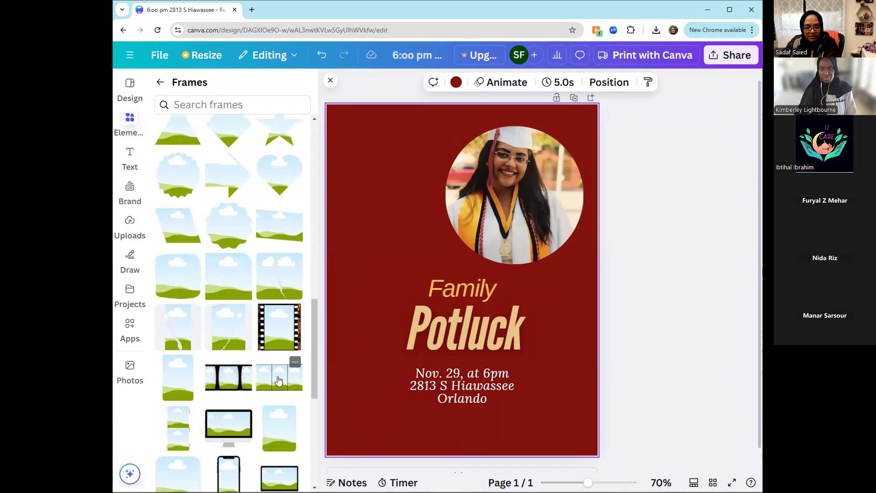
pyautogui.moveTo(297, 361); pyautogui.dragTo(363, 388)
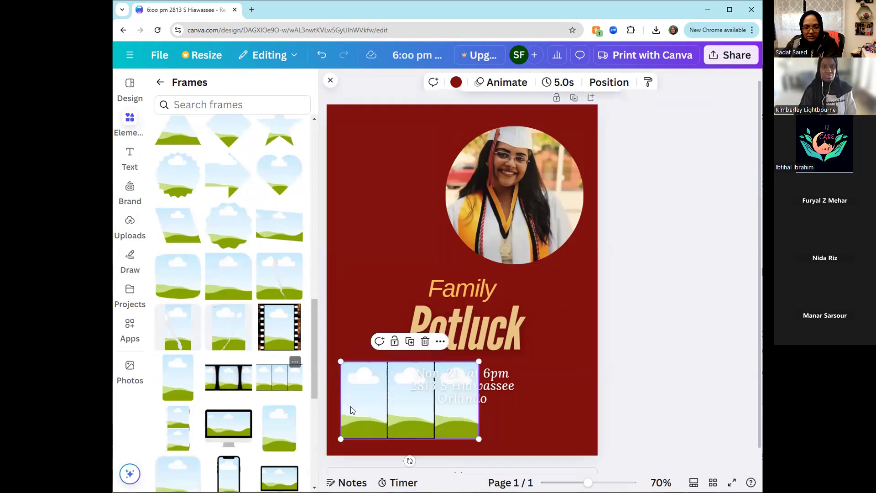
# - Fill the strip frame with the uploaded navy-gown, white-cap graduation and teal-wall photos in that order, and move it to the page's upper-left corner
pyautogui.click(130, 223)
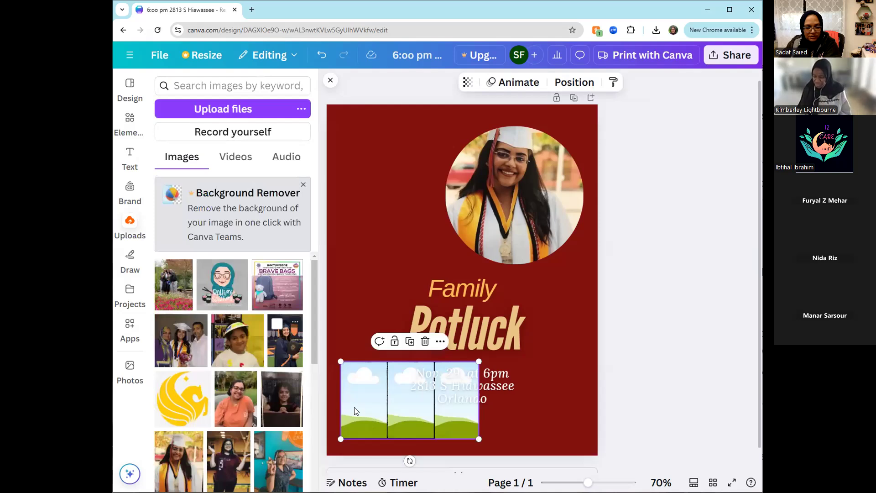
pyautogui.moveTo(356, 411); pyautogui.dragTo(359, 410)
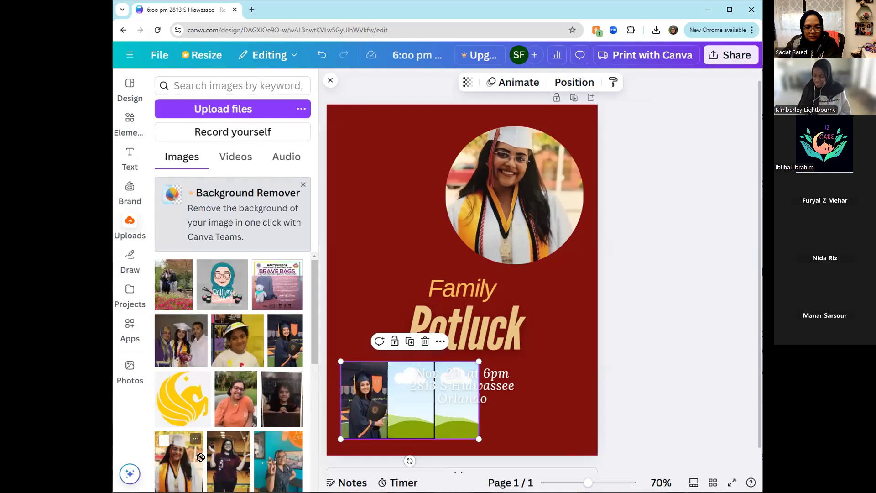
pyautogui.moveTo(390, 405); pyautogui.dragTo(391, 406)
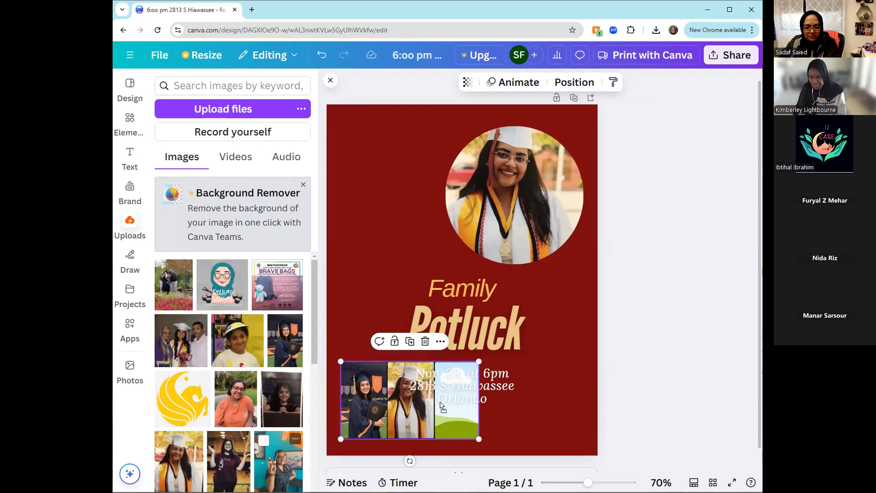
pyautogui.moveTo(456, 415); pyautogui.dragTo(451, 183)
# - Delete the circular frame's graduation photo and the empty circular frame
pyautogui.click(543, 236)
pyautogui.press('Delete')
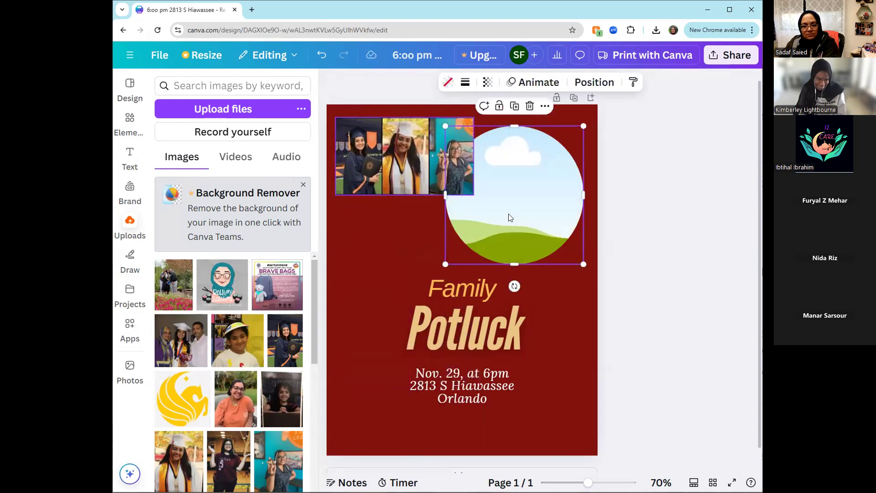
pyautogui.press('Delete')
# - Enlarge the three-panel photo strip to about 7.8 × 4.4 in so it spans the space above the title
pyautogui.click(441, 183)
pyautogui.moveTo(474, 195); pyautogui.dragTo(578, 268)
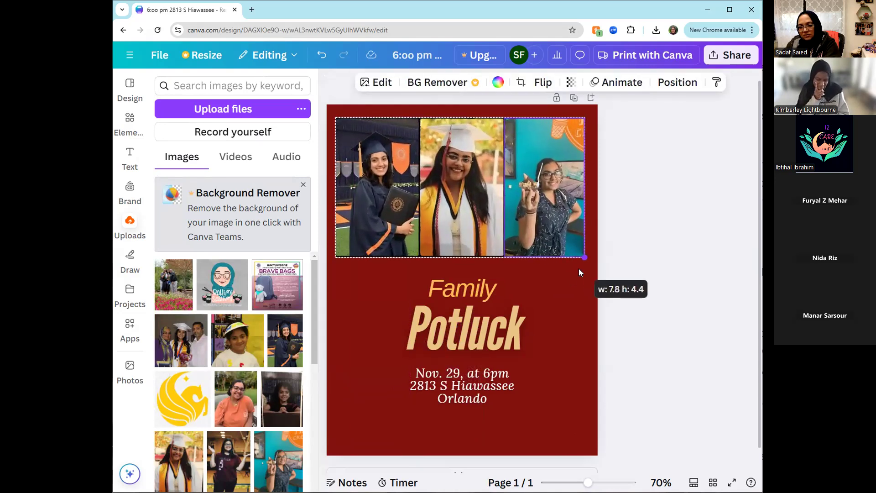
pyautogui.click(554, 393)
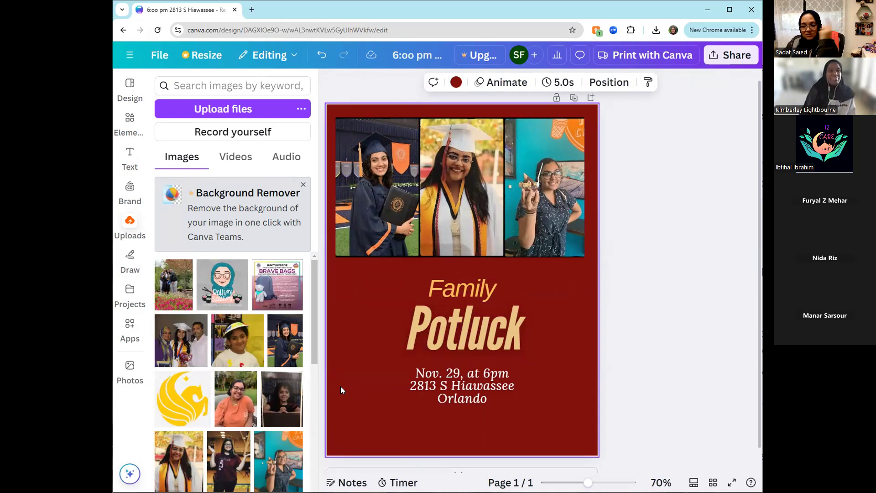
# - Clear all three photos from the strip frame and delete the empty frame from the page
pyautogui.click(399, 230)
pyautogui.click(399, 226)
pyautogui.press('Delete')
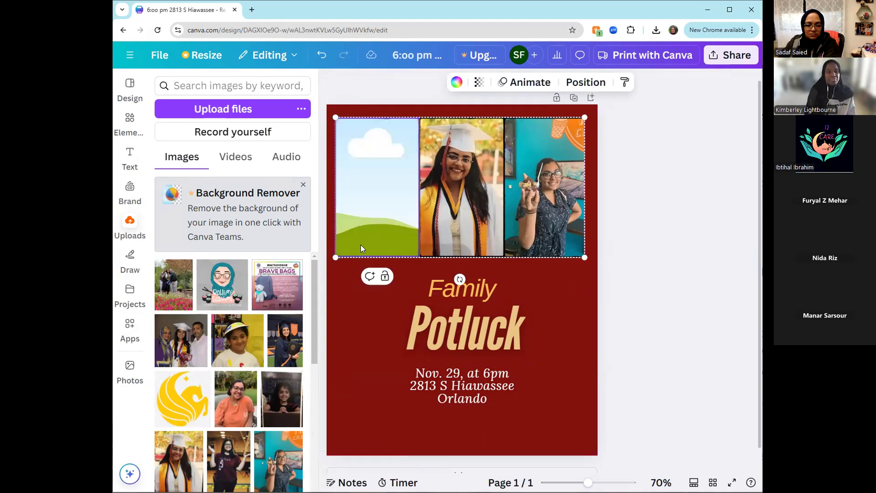
pyautogui.click(463, 232)
pyautogui.press('Delete')
pyautogui.click(543, 238)
pyautogui.press('Delete')
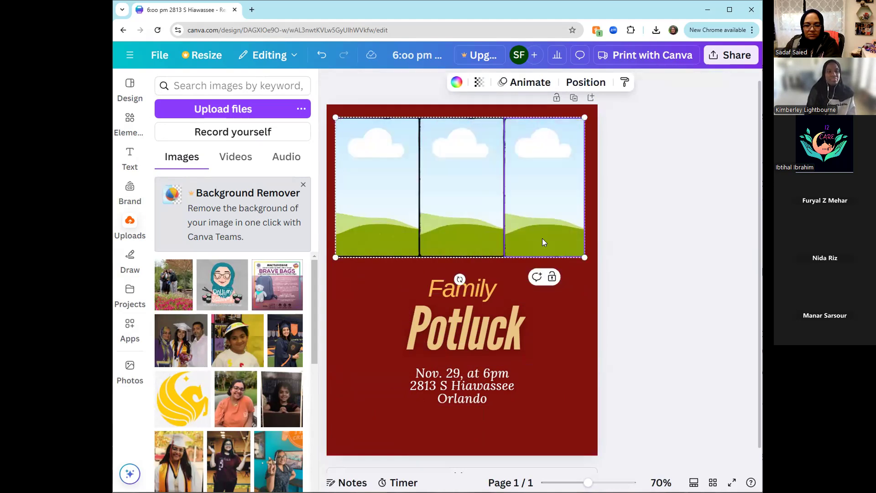
pyautogui.click(633, 299)
pyautogui.click(499, 213)
pyautogui.press('Delete')
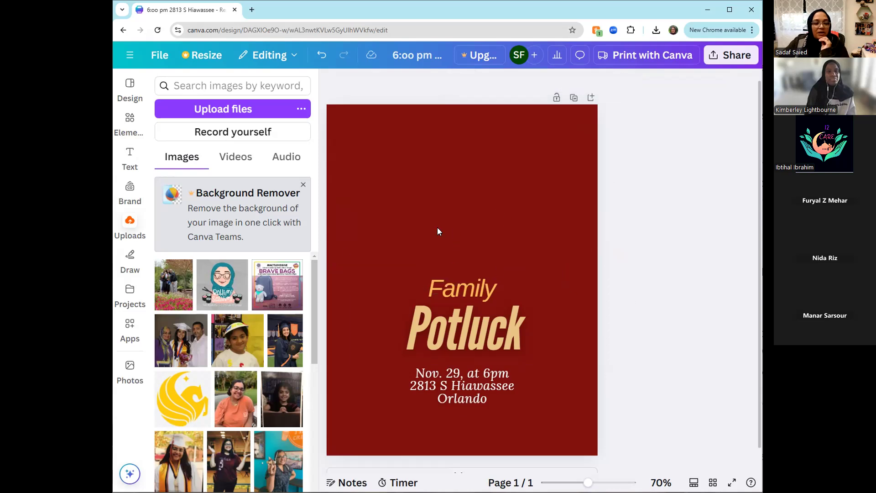
# - Add a five-cell staggered photo grid to the page and shrink its height to the page's upper half
pyautogui.click(130, 121)
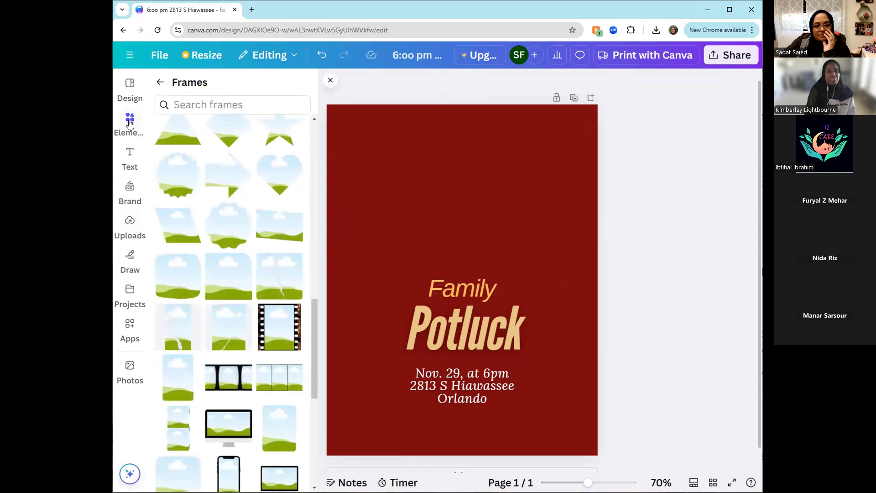
pyautogui.click(160, 82)
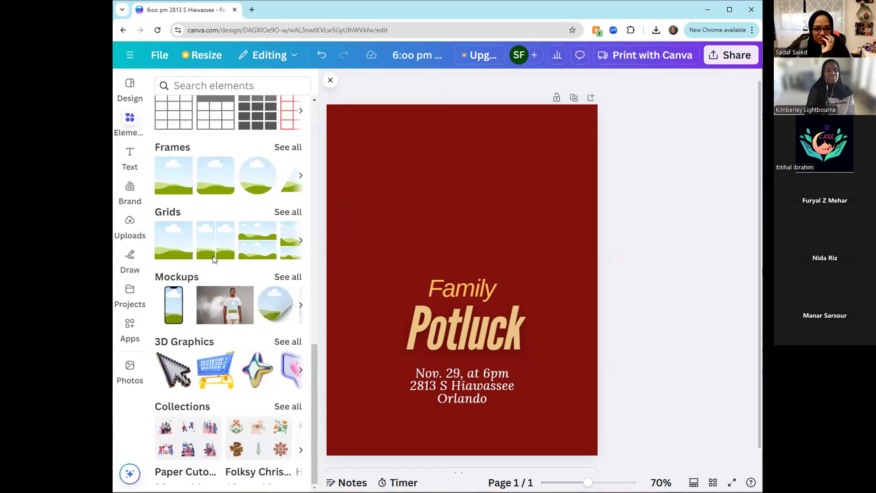
pyautogui.click(286, 216)
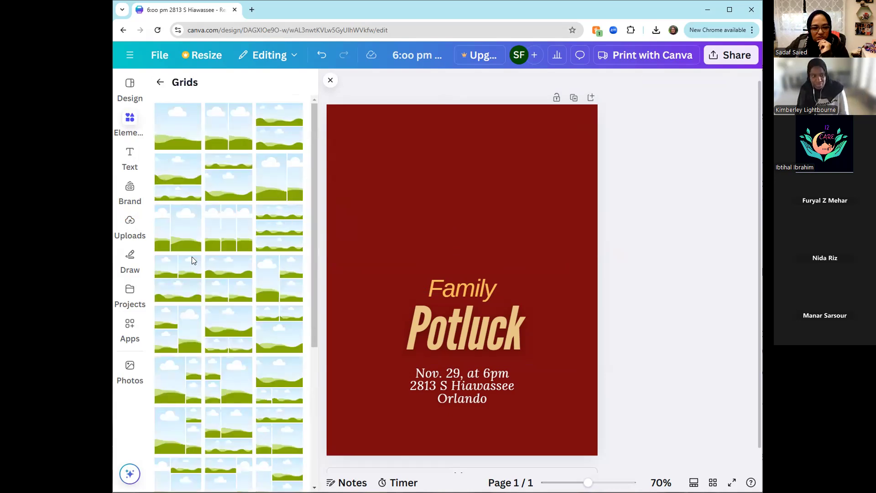
pyautogui.scroll(-5, 192, 260)
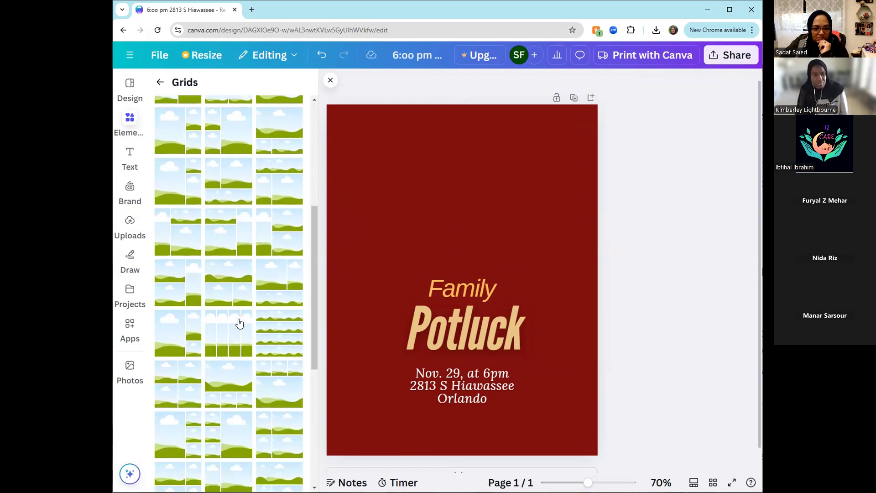
pyautogui.scroll(-5, 240, 323)
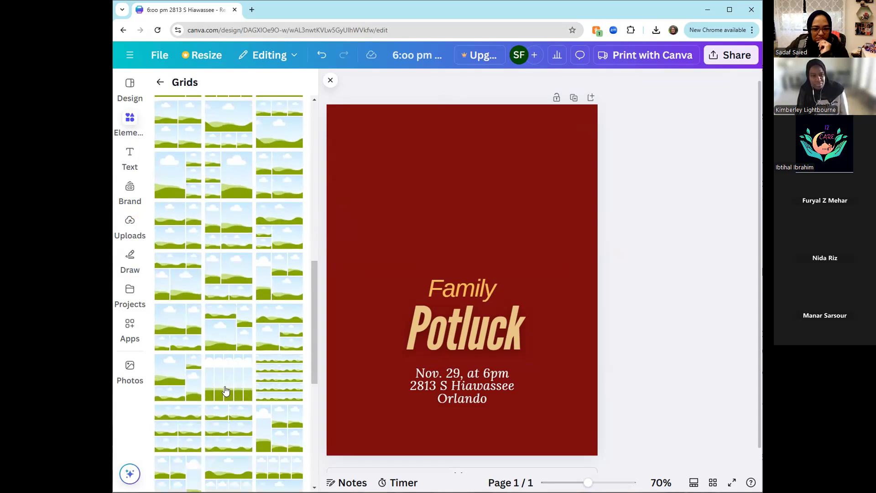
pyautogui.scroll(-10, 224, 389)
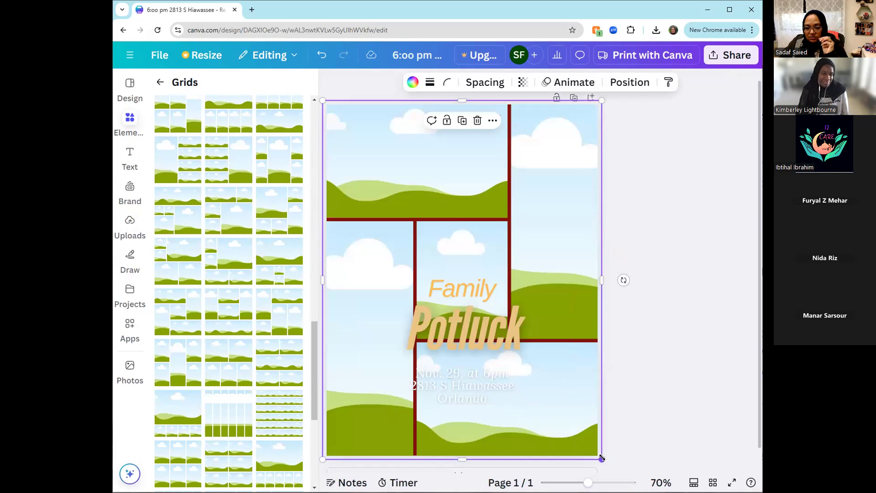
pyautogui.moveTo(601, 458); pyautogui.dragTo(599, 281)
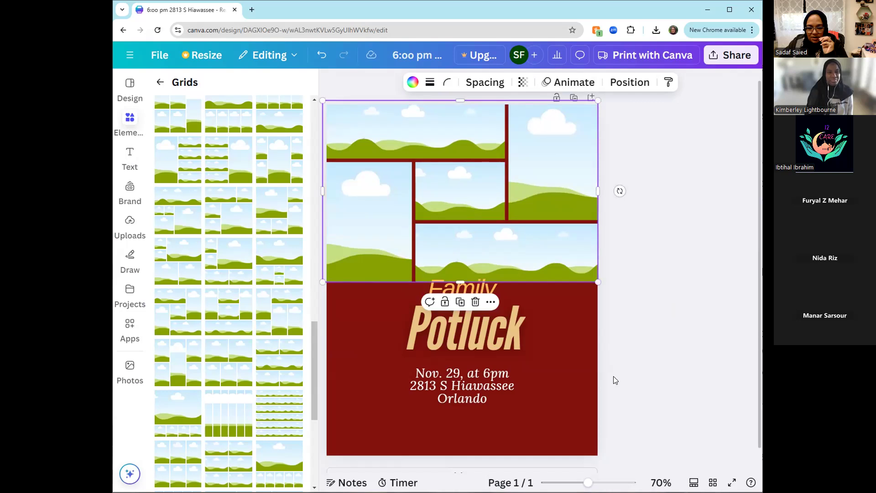
# - Move the title and event details together downward so they sit clear below the photo grid
pyautogui.moveTo(642, 435); pyautogui.dragTo(364, 293)
pyautogui.moveTo(409, 335); pyautogui.dragTo(437, 364)
pyautogui.click(645, 318)
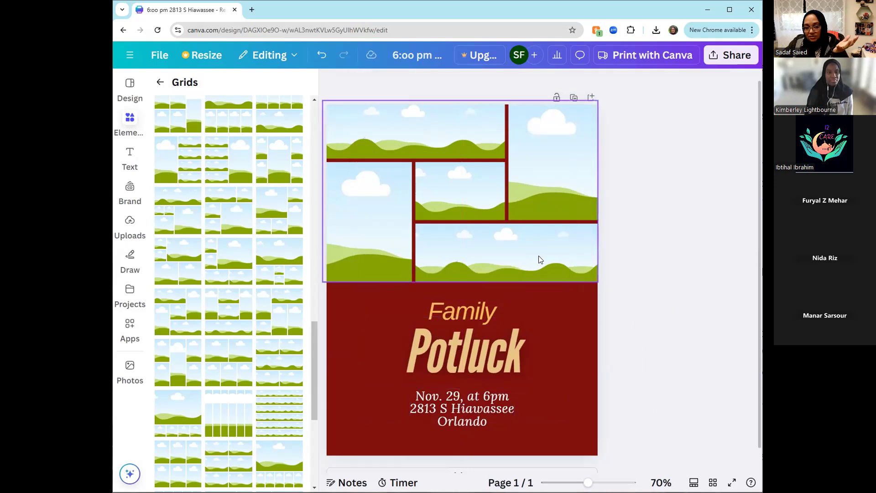
# - Fill the grid's left, centre, right and bottom cells with the uploaded child-in-visor, garden group, orange-shirt and family graduation photos
pyautogui.click(130, 223)
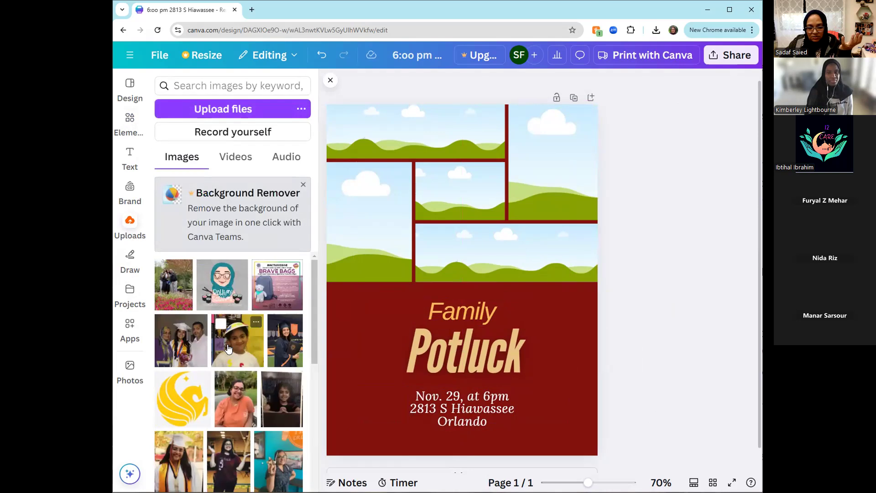
pyautogui.moveTo(367, 254); pyautogui.dragTo(368, 254)
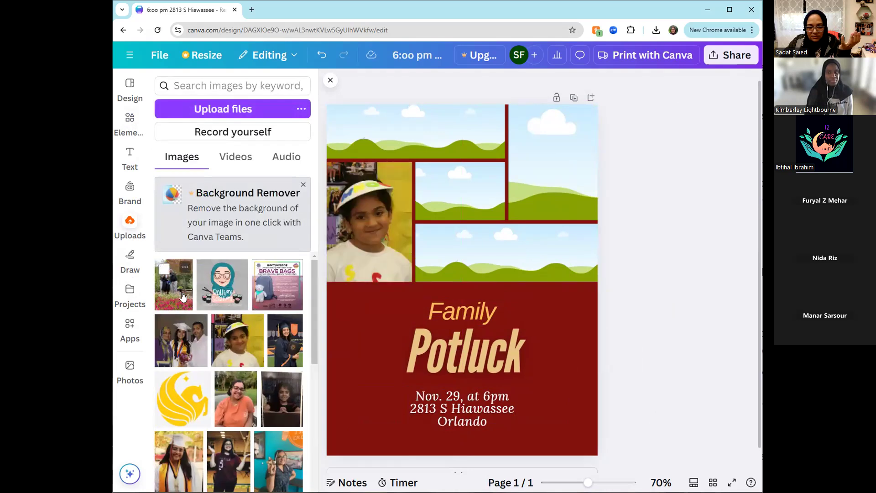
pyautogui.moveTo(414, 205); pyautogui.dragTo(455, 190)
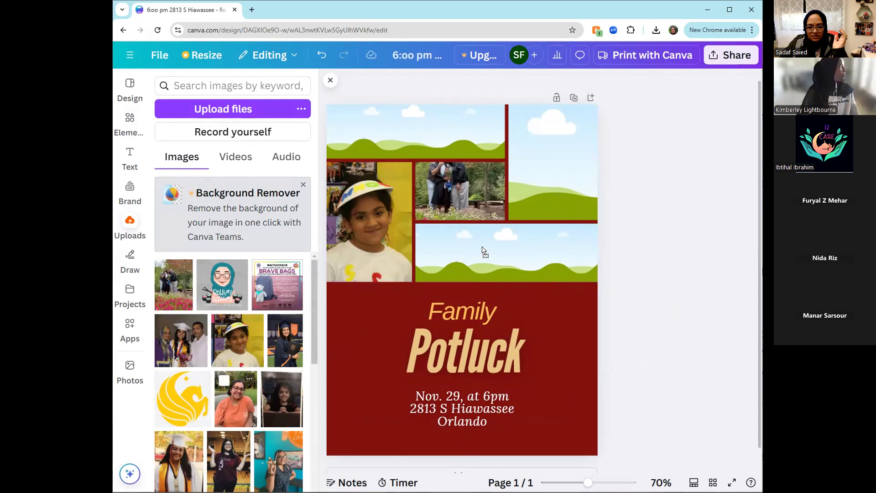
pyautogui.moveTo(483, 251); pyautogui.dragTo(532, 198)
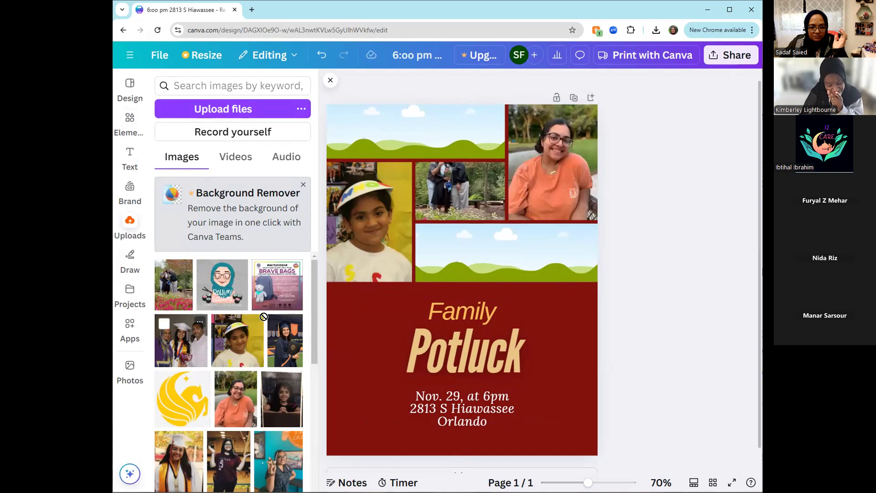
pyautogui.moveTo(467, 267); pyautogui.dragTo(467, 267)
# - Fill the grid's wide top cell with the uploaded photo of the large group of women
pyautogui.scroll(-3, 234, 388)
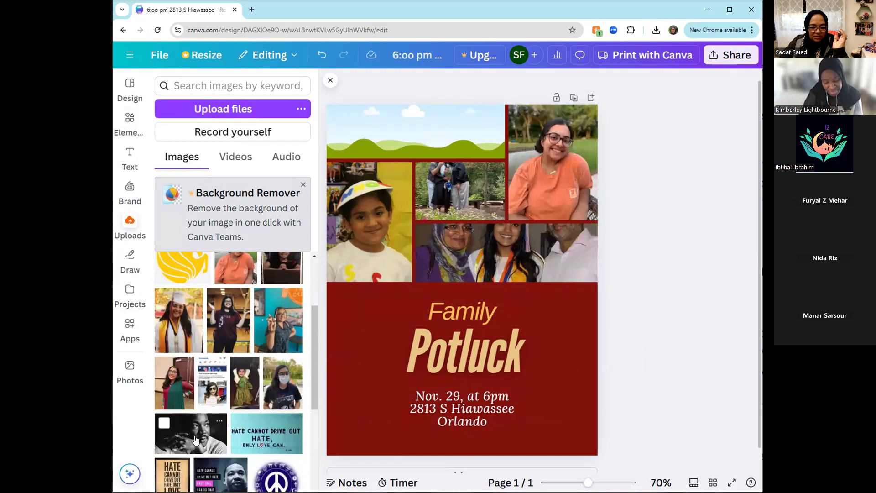
pyautogui.scroll(-5, 195, 439)
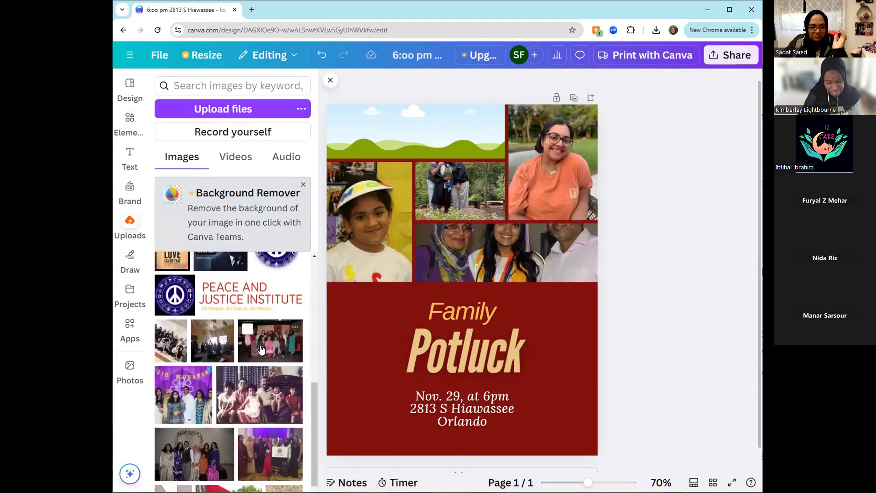
pyautogui.moveTo(431, 174); pyautogui.dragTo(426, 143)
pyautogui.scroll(1, 638, 351)
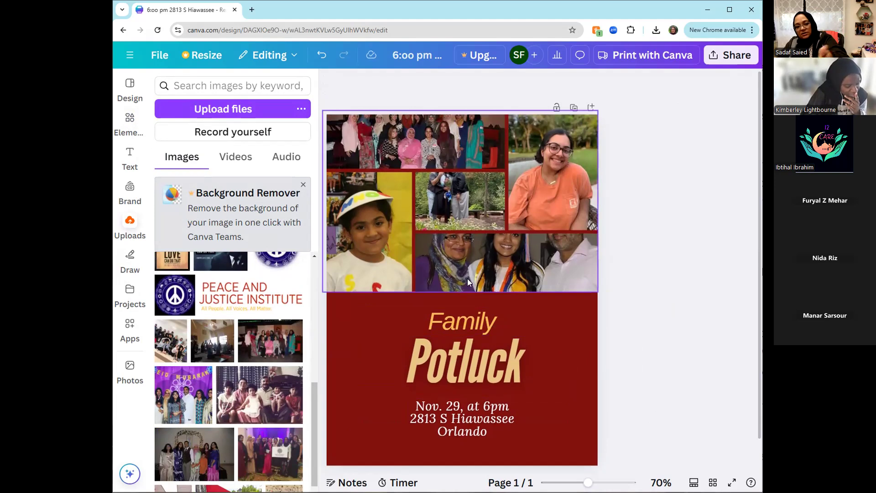
# - Reposition the family graduation photo downward within the grid's bottom cell so that all three faces are framed
pyautogui.click(491, 267)
pyautogui.doubleClick(491, 267)
pyautogui.moveTo(492, 269); pyautogui.dragTo(493, 284)
pyautogui.click(638, 261)
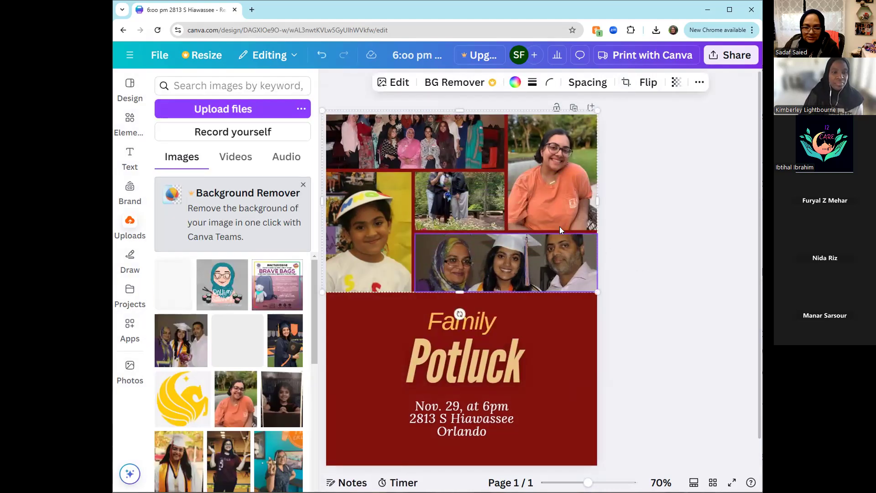
# - Reposition the garden group photo within the grid's centre cell so that the people's heads are included
pyautogui.click(450, 195)
pyautogui.doubleClick(450, 195)
pyautogui.moveTo(449, 194); pyautogui.dragTo(496, 217)
pyautogui.click(658, 231)
# - Shift the large group photo downward within the grid's top cell to frame the whole group
pyautogui.click(406, 151)
pyautogui.doubleClick(405, 151)
pyautogui.moveTo(404, 162); pyautogui.dragTo(403, 170)
pyautogui.click(683, 228)
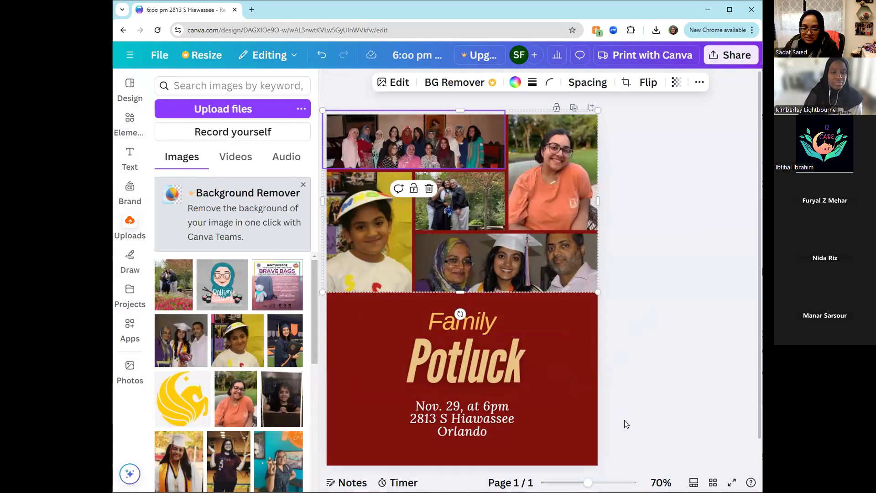
# - Move the title and event details together slightly lower on the page to make room for a taller grid
pyautogui.moveTo(624, 422); pyautogui.dragTo(402, 329)
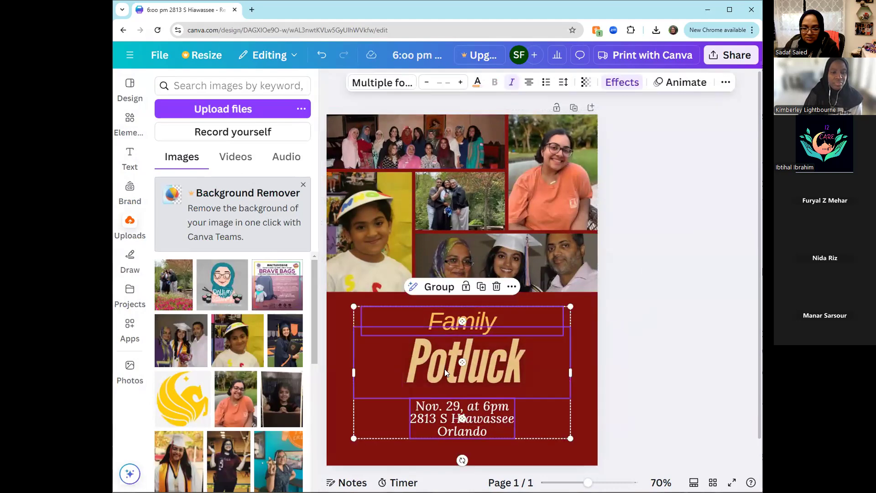
pyautogui.moveTo(444, 369); pyautogui.dragTo(449, 382)
pyautogui.click(642, 307)
# - Extend the photo grid downward to about 8.6 × 6.5 in, ending just above the word Family
pyautogui.click(587, 277)
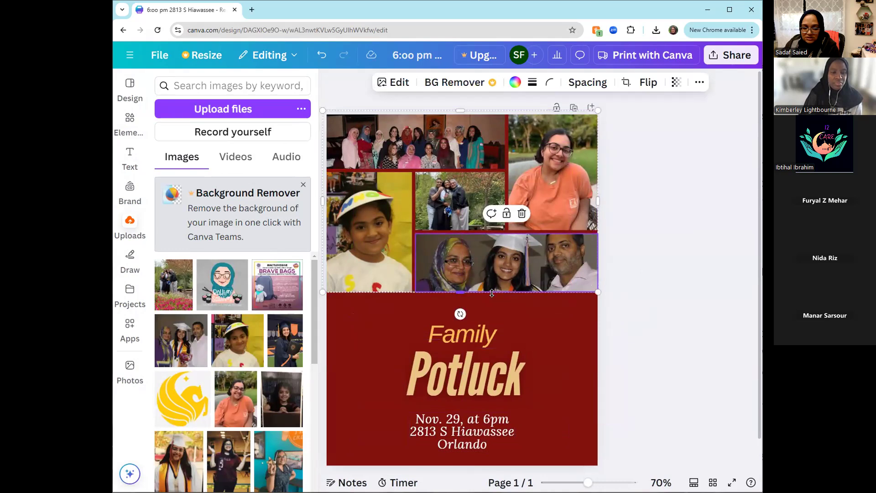
pyautogui.moveTo(462, 291); pyautogui.dragTo(462, 319)
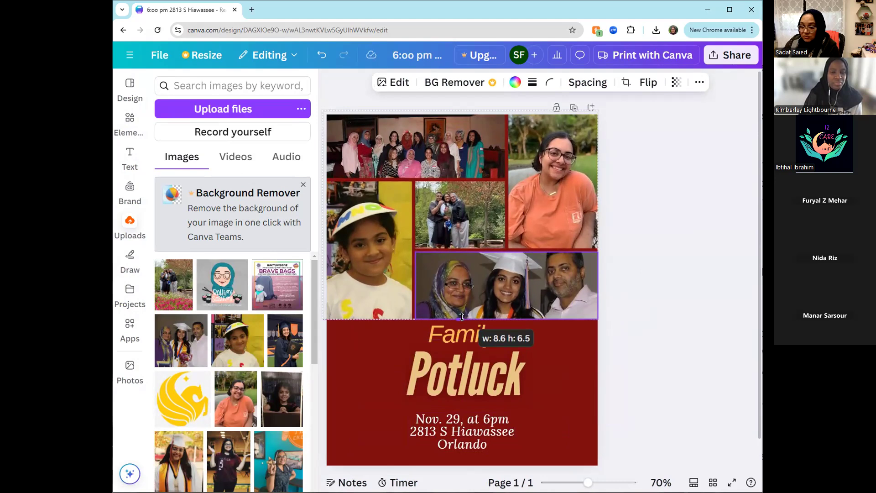
pyautogui.moveTo(461, 317); pyautogui.dragTo(462, 318)
pyautogui.click(662, 302)
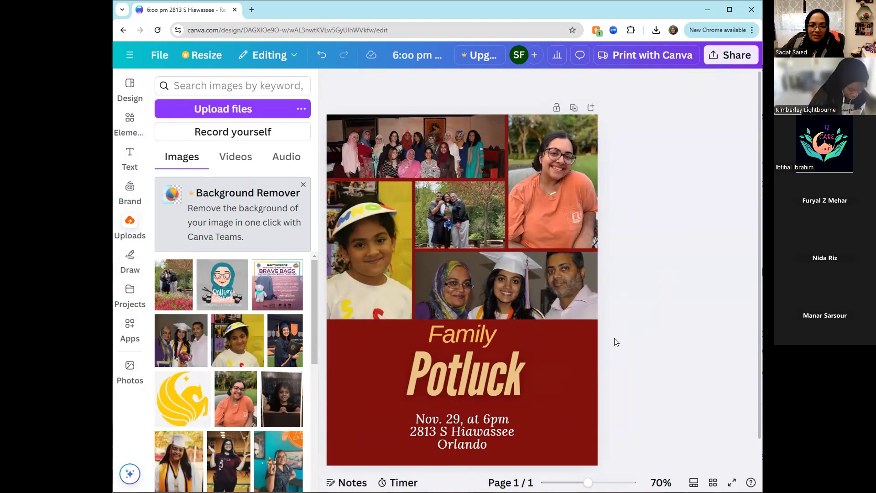
pyautogui.click(468, 235)
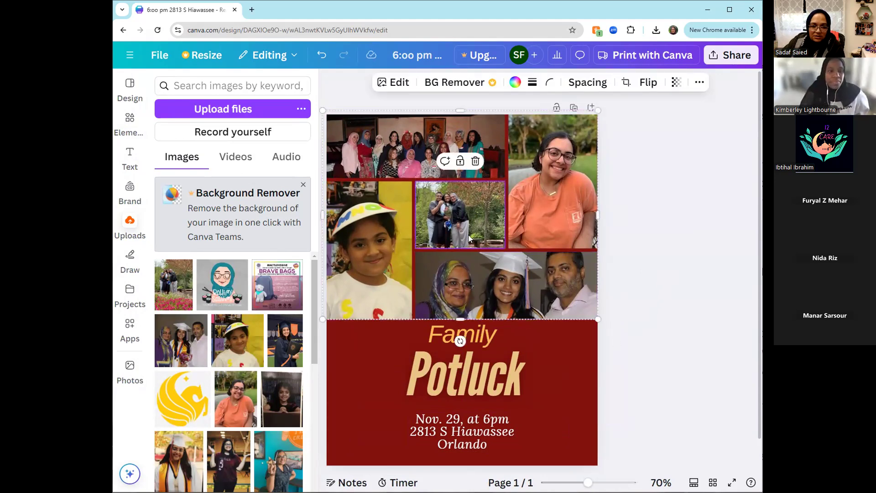
# - Set the photo grid's cell spacing to 11 and its transparency to 100
pyautogui.click(588, 83)
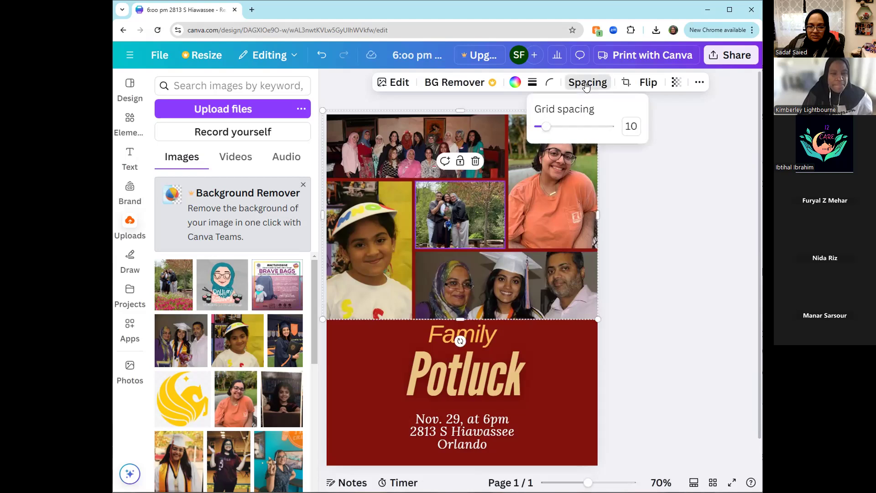
pyautogui.moveTo(546, 128)
pyautogui.mouseDown()
pyautogui.moveTo(558, 131)
pyautogui.moveTo(546, 135)
pyautogui.mouseUp()
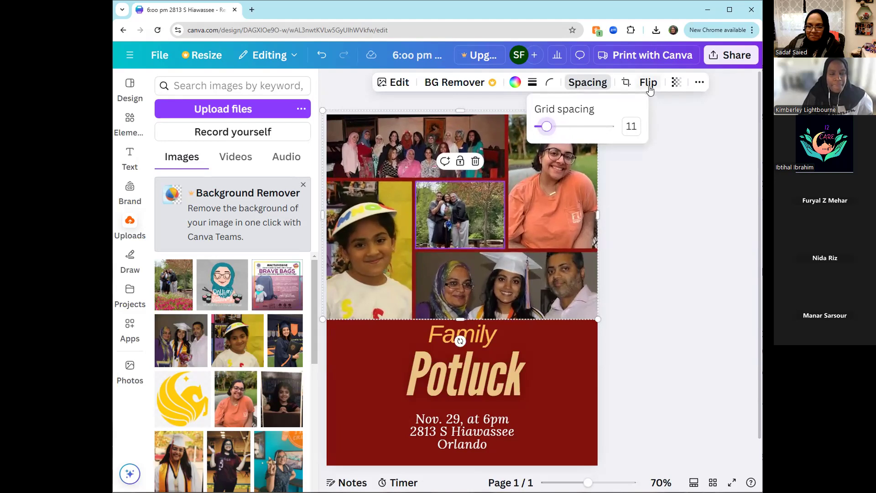
pyautogui.click(677, 84)
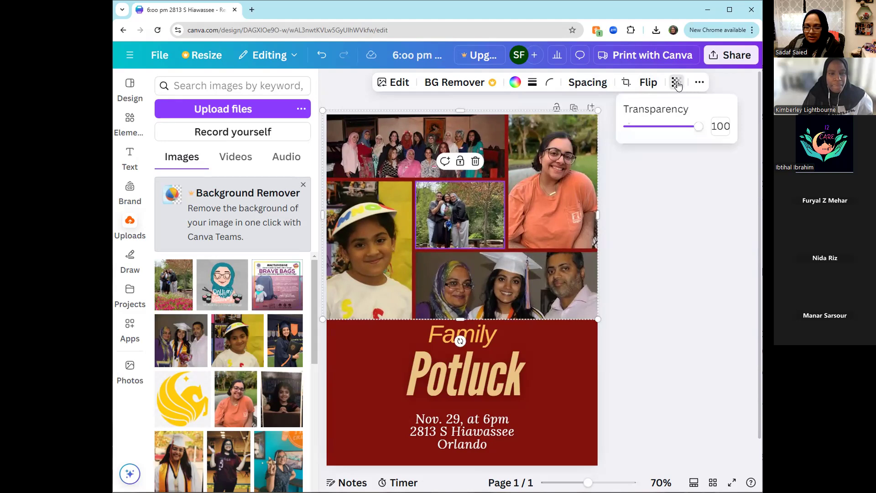
pyautogui.moveTo(699, 127)
pyautogui.mouseDown()
pyautogui.moveTo(655, 132)
pyautogui.moveTo(701, 132)
pyautogui.mouseUp()
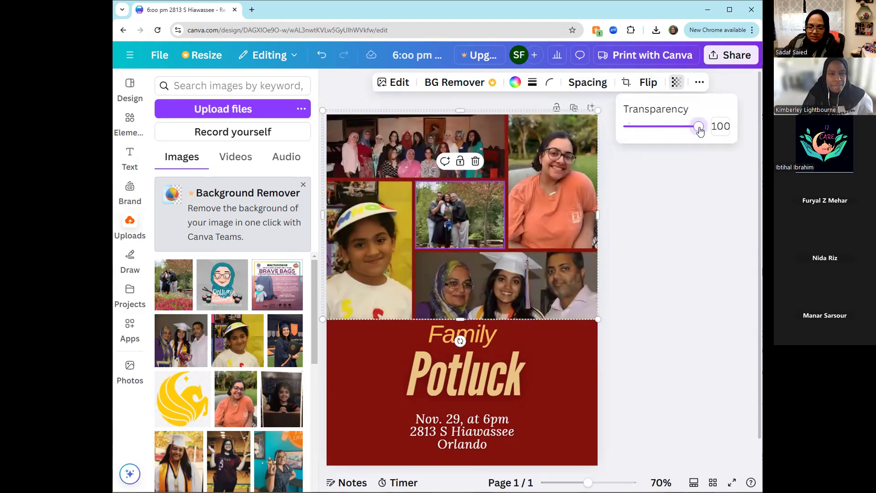
# - Examine the photo grid's arrangement, page alignment, size and position settings, and clear the selection
pyautogui.click(698, 83)
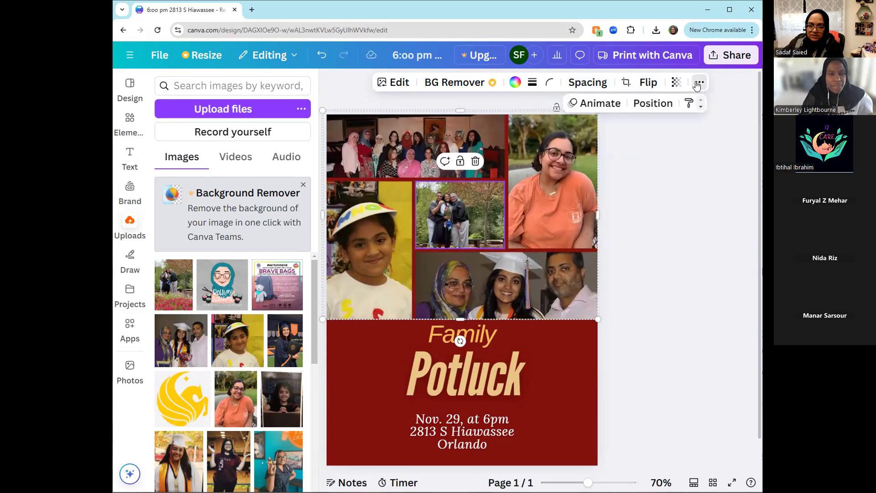
pyautogui.click(652, 104)
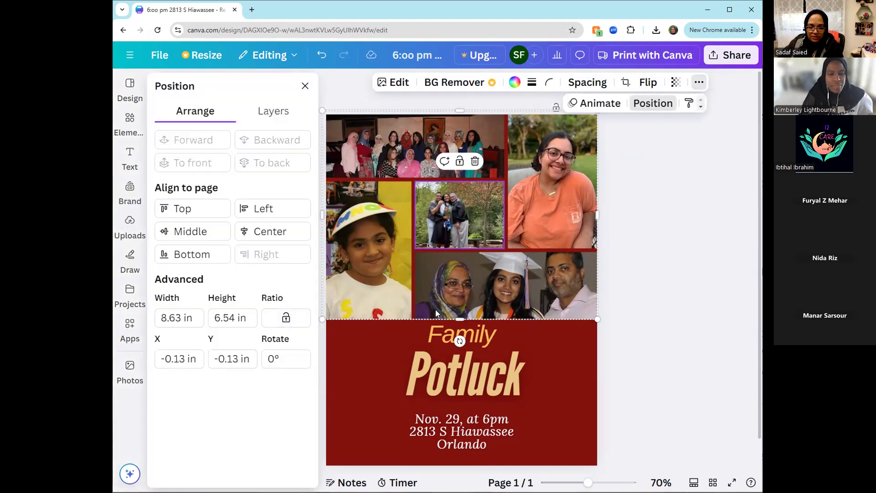
pyautogui.click(693, 282)
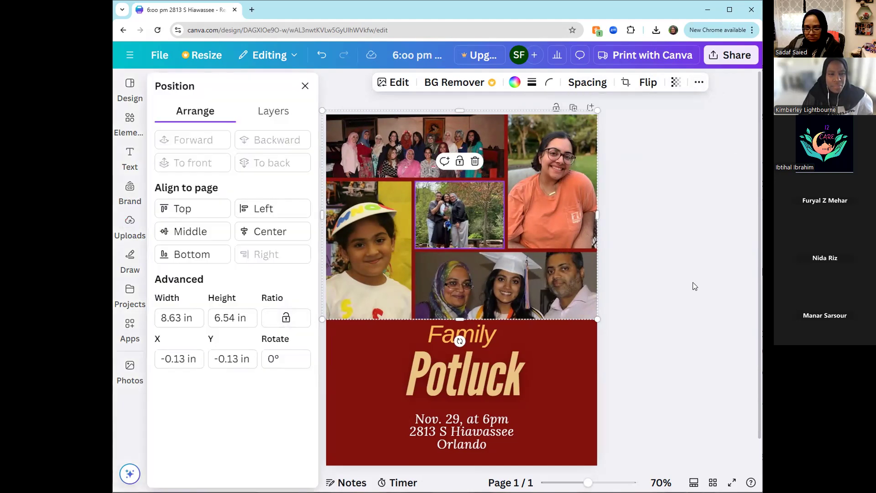
pyautogui.click(639, 304)
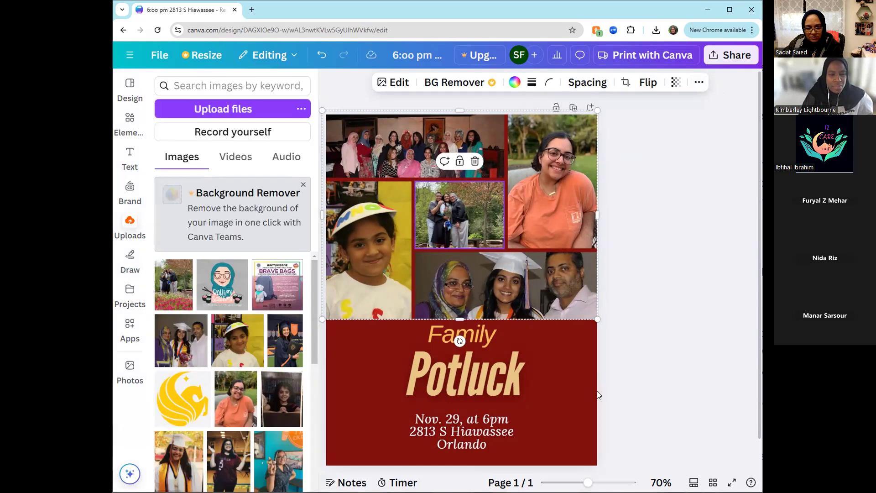
pyautogui.click(573, 414)
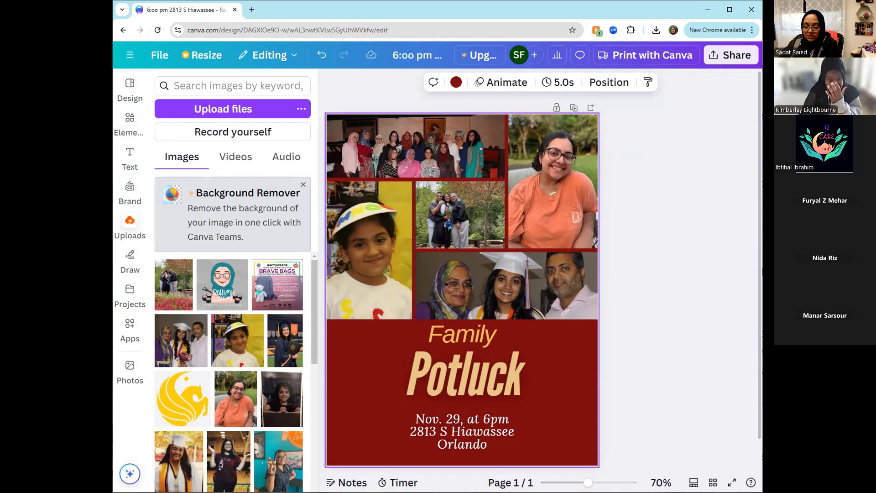
pyautogui.click(664, 373)
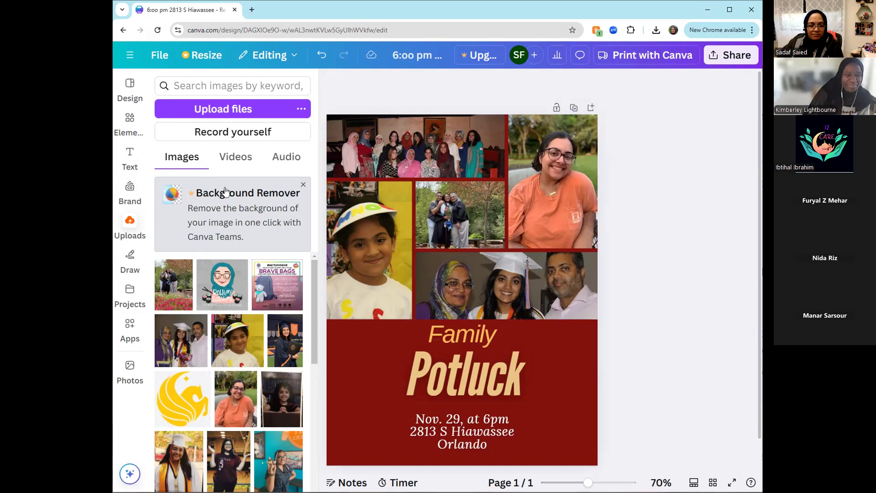
# - Browse the element library's categories, including shapes, graphics, AI images, charts, tables and frames, and view the full collection of grids
pyautogui.click(130, 120)
pyautogui.click(160, 82)
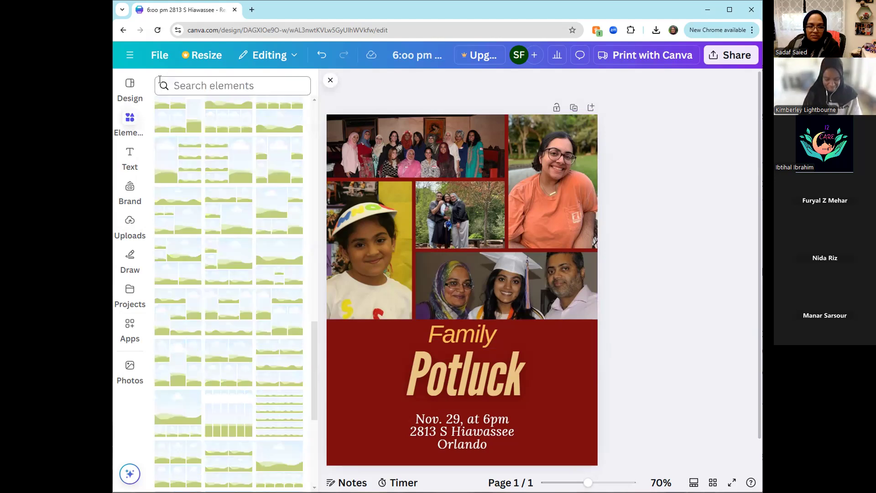
pyautogui.scroll(15, 199, 276)
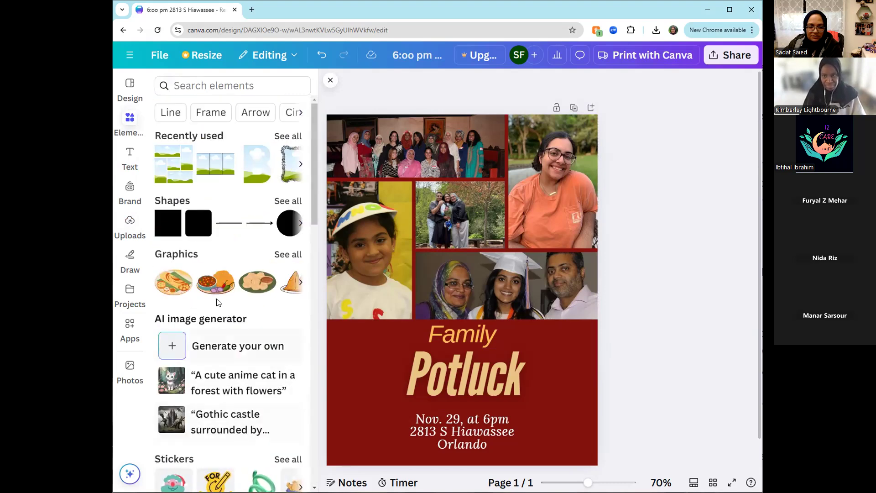
pyautogui.scroll(-8, 214, 215)
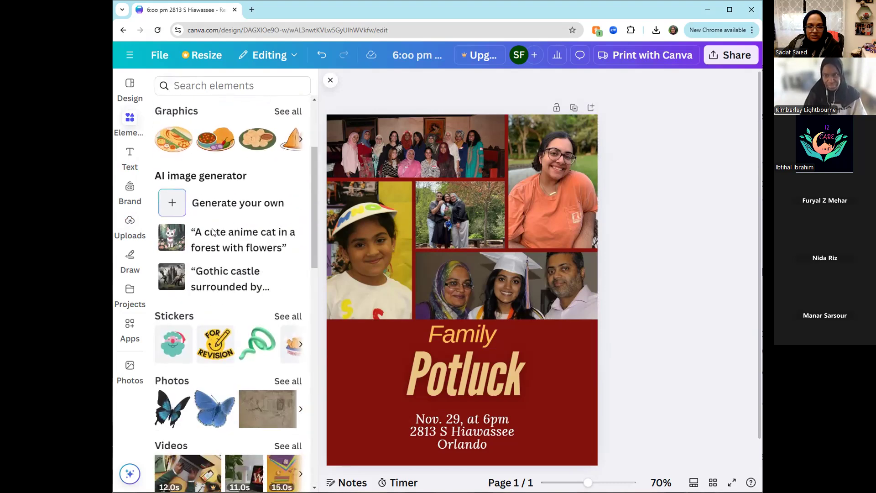
pyautogui.scroll(-6, 212, 228)
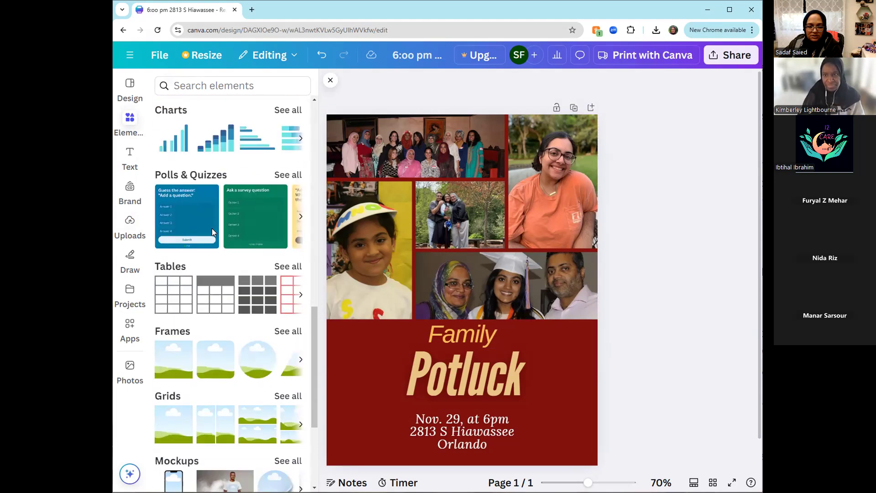
pyautogui.scroll(-2, 224, 289)
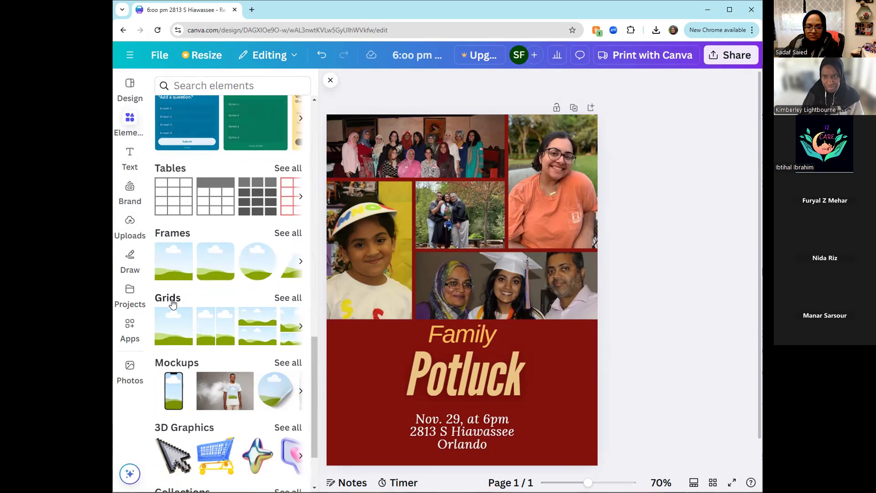
pyautogui.scroll(-2, 172, 304)
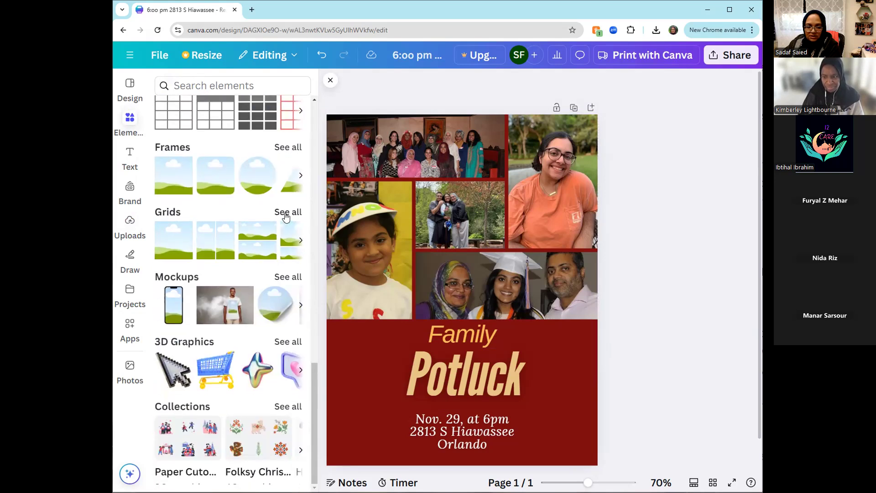
pyautogui.click(286, 214)
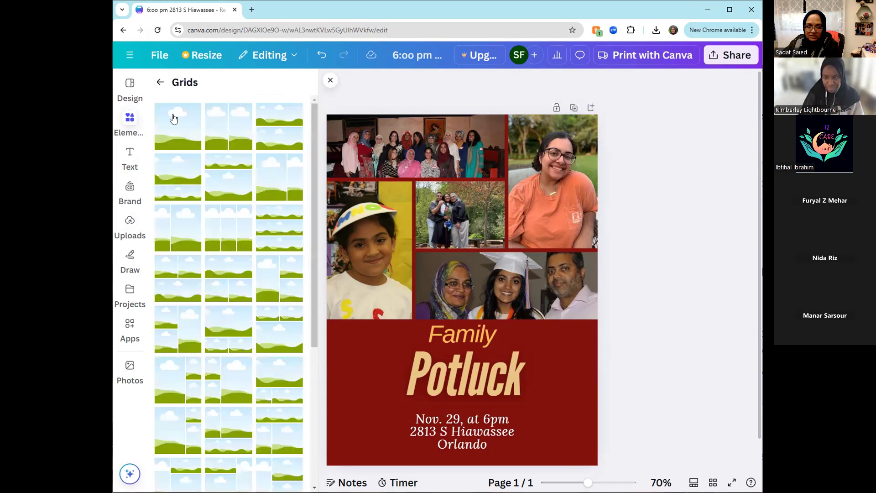
pyautogui.click(160, 84)
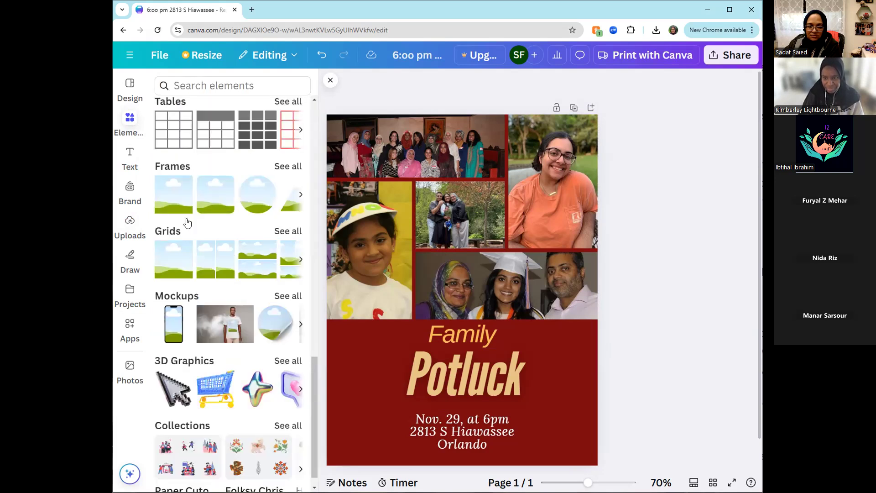
pyautogui.scroll(2, 218, 381)
pyautogui.scroll(4, 218, 381)
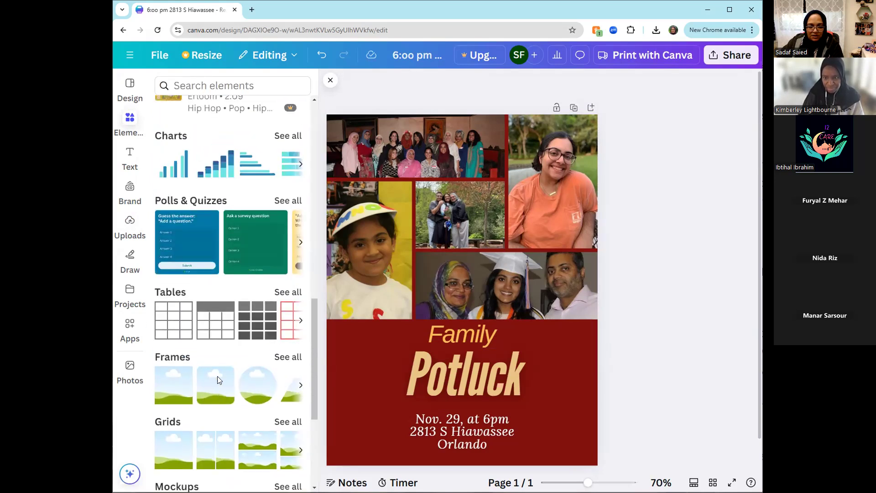
# - Delete the whole photo grid from the flyer page
pyautogui.moveTo(621, 302); pyautogui.dragTo(345, 117)
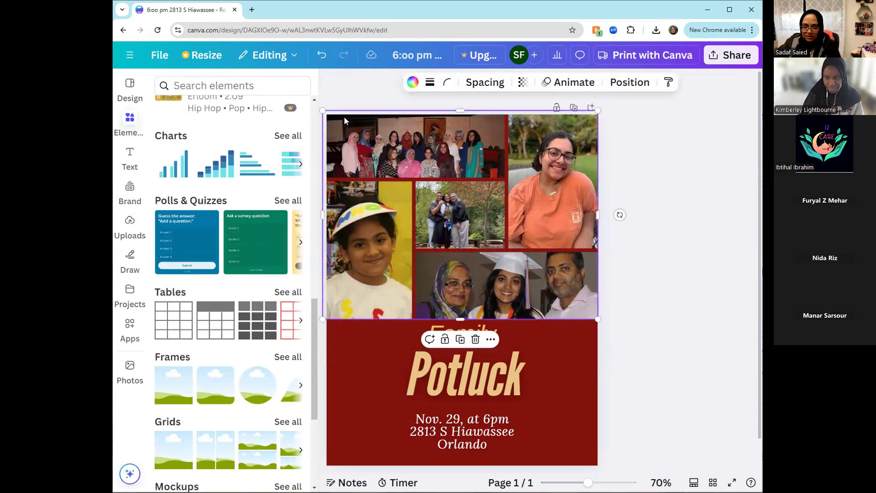
pyautogui.press('Delete')
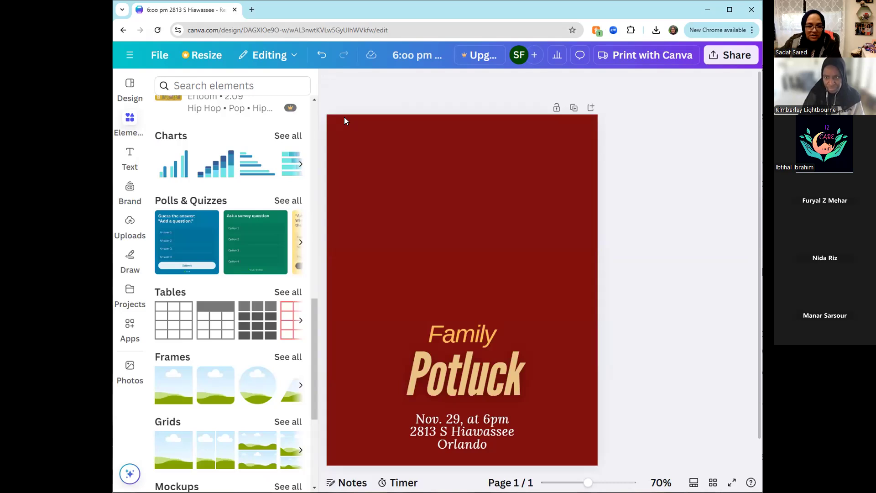
# - Look through the available chart types and insert a pie chart on the page
pyautogui.scroll(2, 212, 246)
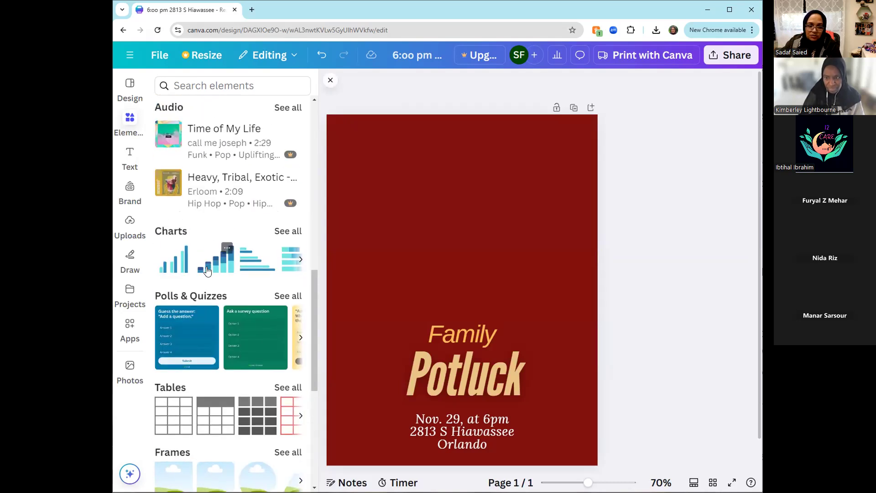
pyautogui.click(292, 237)
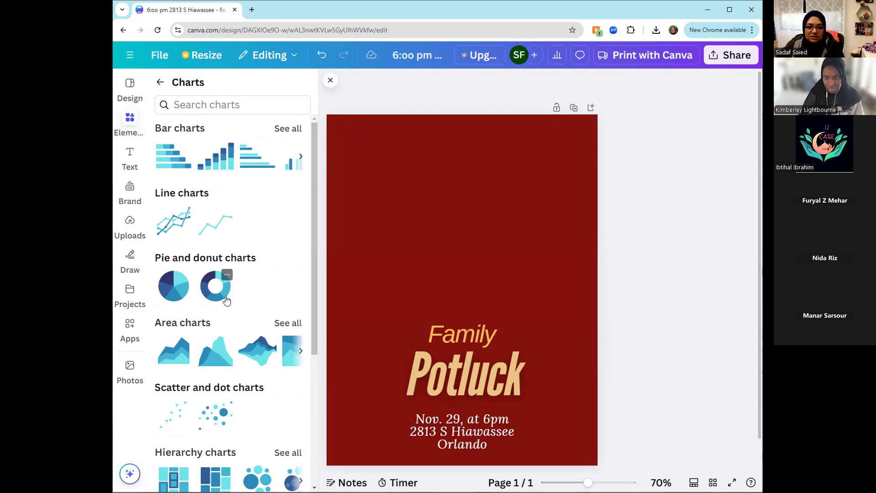
pyautogui.scroll(-4, 225, 302)
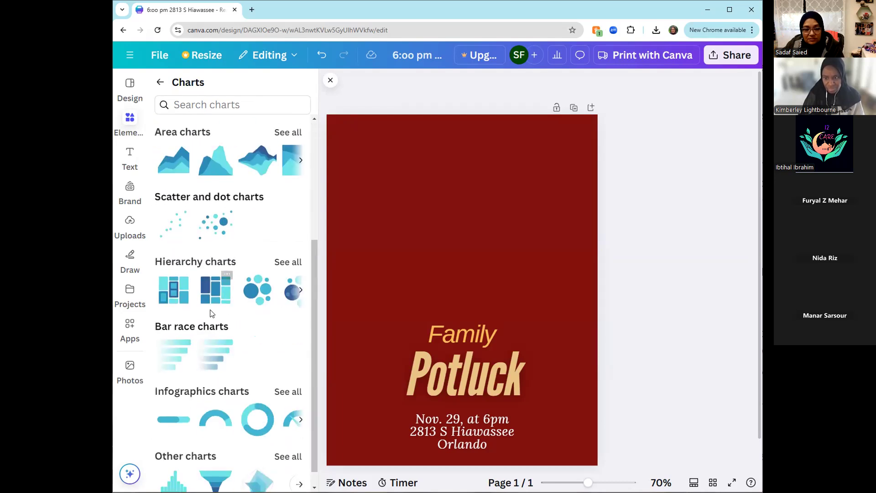
pyautogui.scroll(-1, 244, 338)
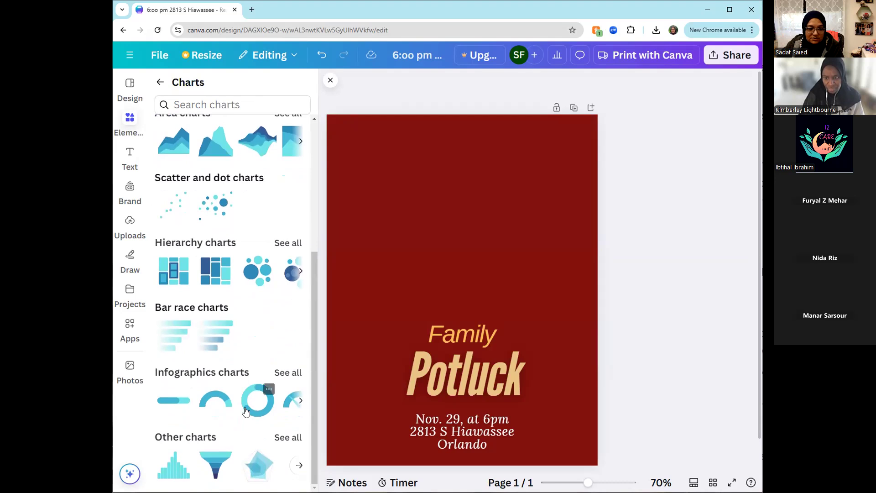
pyautogui.scroll(5, 245, 413)
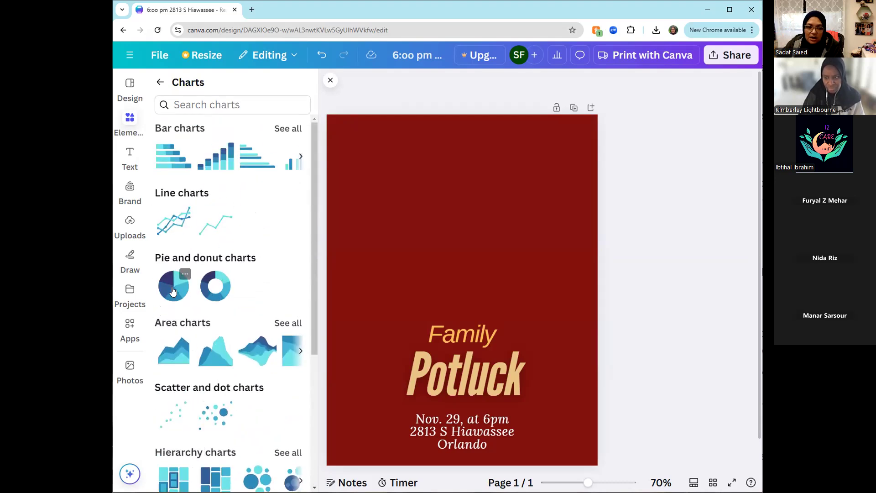
pyautogui.click(172, 291)
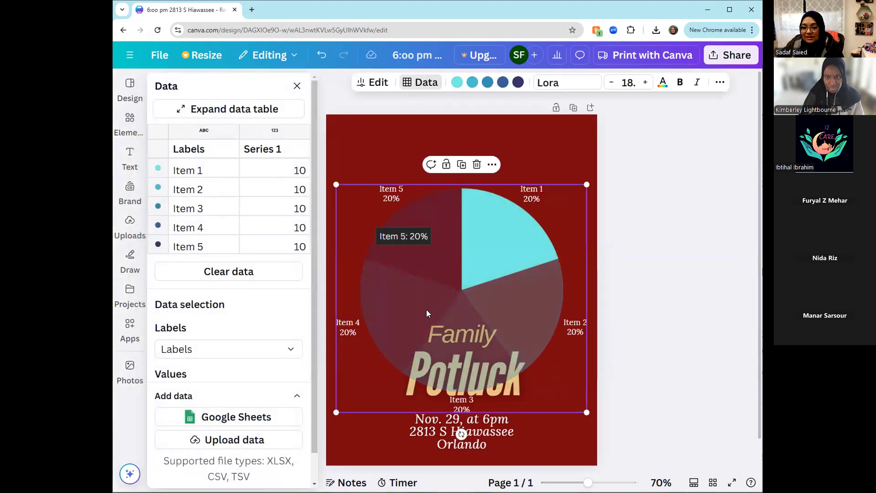
# - Rename the pie chart's first item as Rent and set its Series 1 value to 50
pyautogui.click(194, 174)
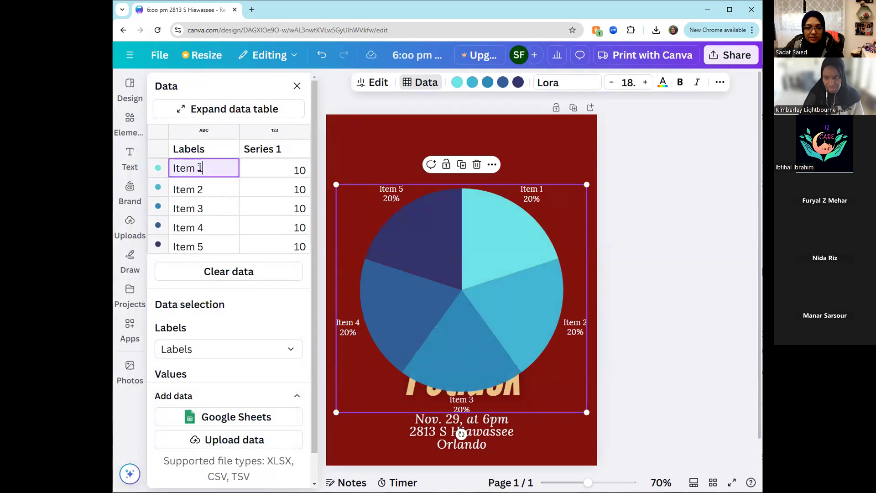
pyautogui.moveTo(201, 168); pyautogui.dragTo(160, 172)
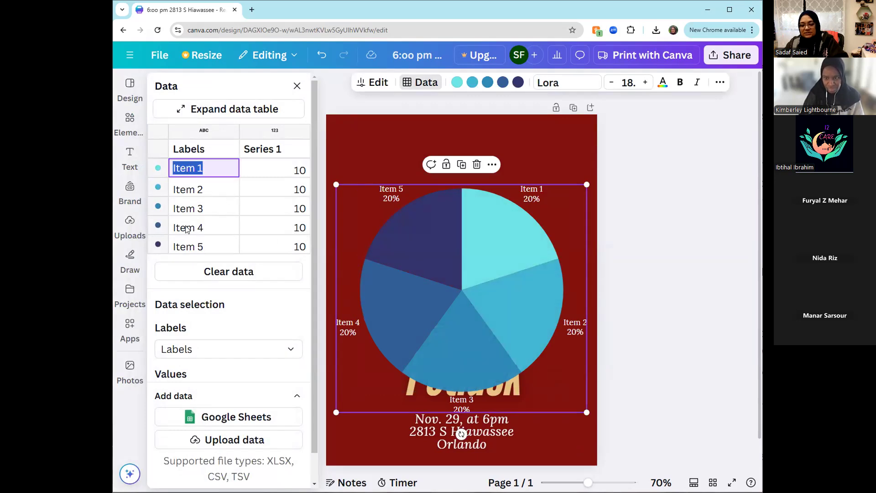
pyautogui.write('Rent')
pyautogui.click(288, 171)
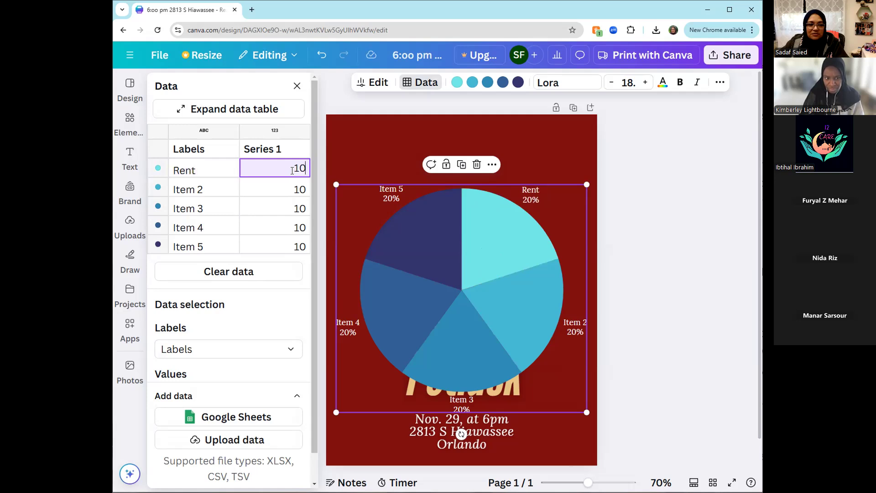
pyautogui.doubleClick(306, 169)
pyautogui.write('50')
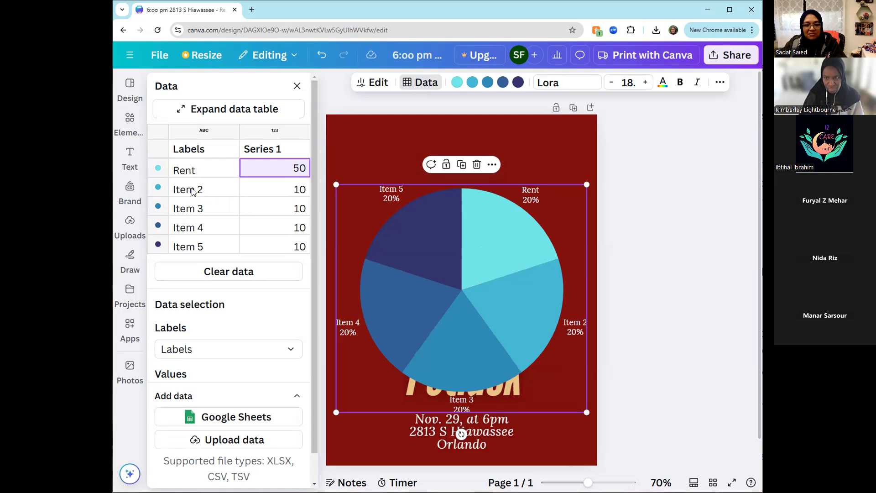
# - Rename the pie chart's second item as Utilities
pyautogui.click(194, 191)
pyautogui.click(195, 190)
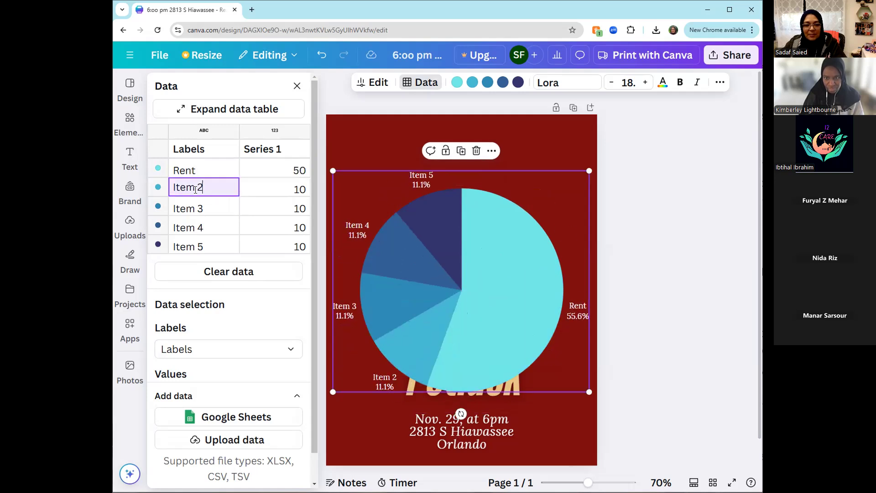
pyautogui.moveTo(207, 191); pyautogui.dragTo(171, 192)
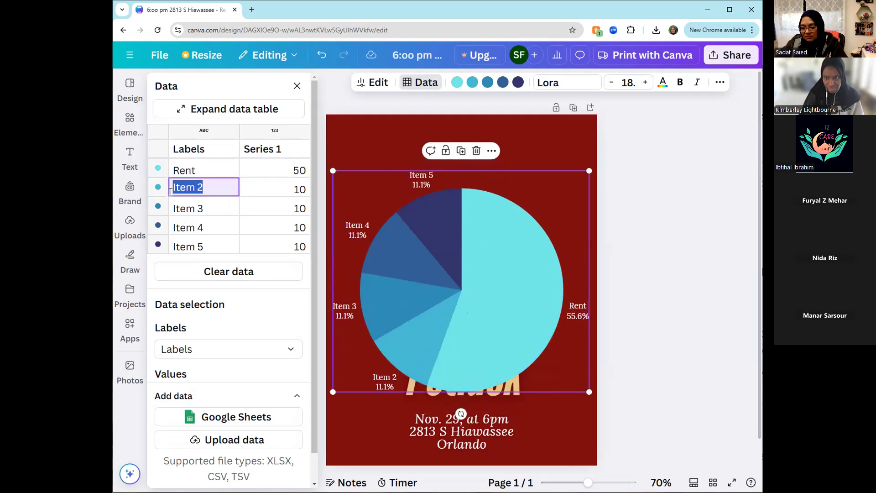
pyautogui.write('Utilit')
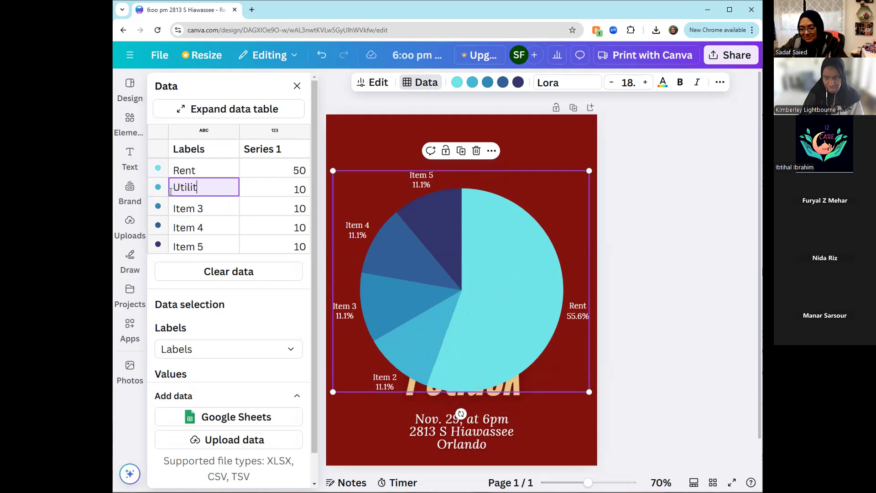
pyautogui.write('ies')
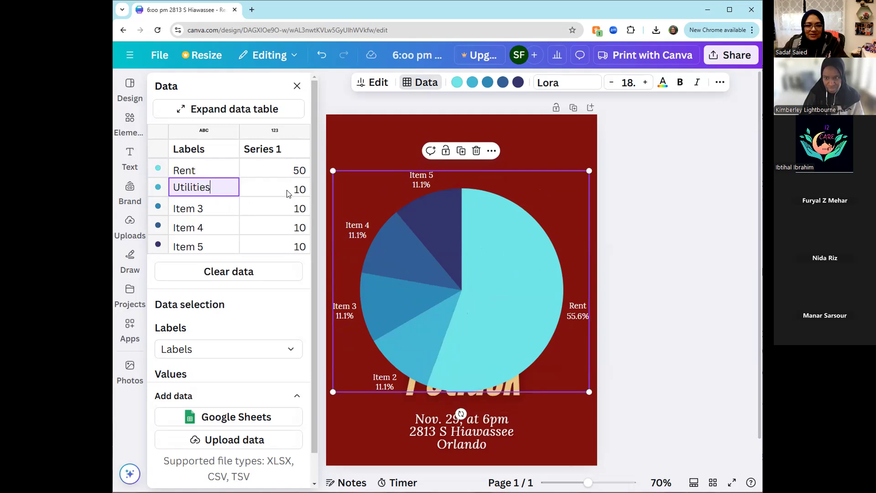
# - Rename the pie chart's third item as Groceries and set its Series 1 value to 30
pyautogui.click(209, 209)
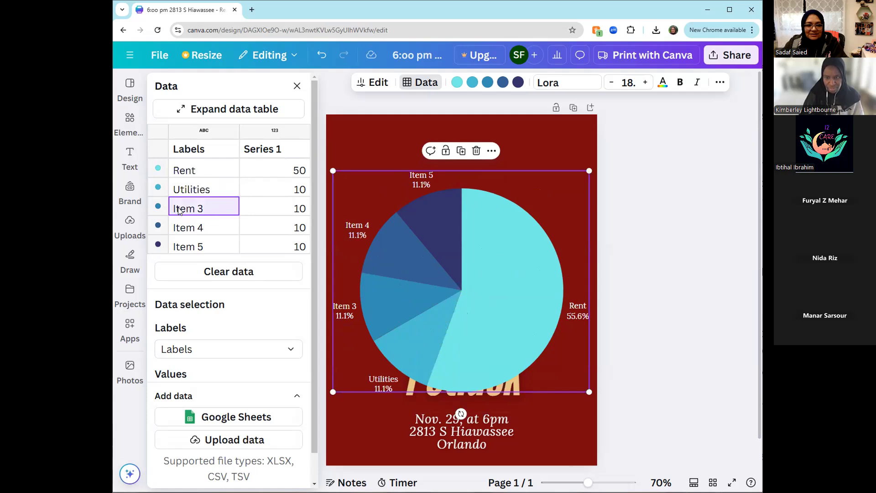
pyautogui.doubleClick(179, 210)
pyautogui.doubleClick(179, 211)
pyautogui.click(201, 208)
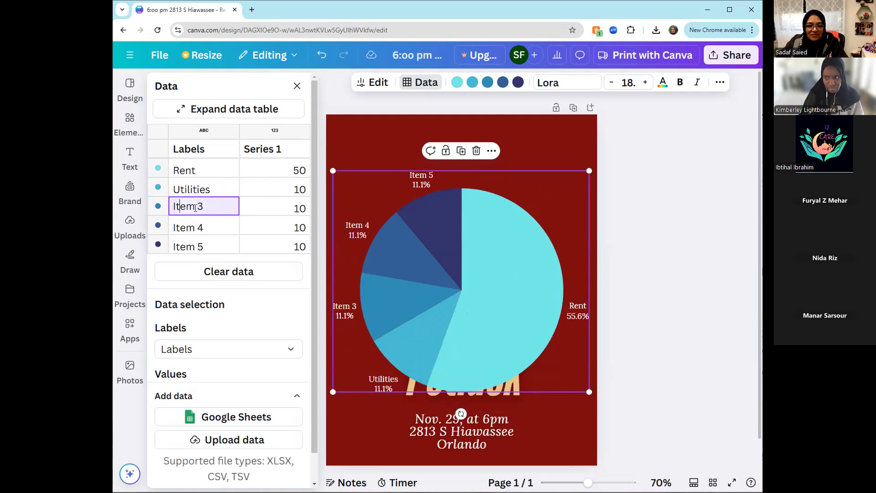
pyautogui.moveTo(202, 208); pyautogui.dragTo(147, 219)
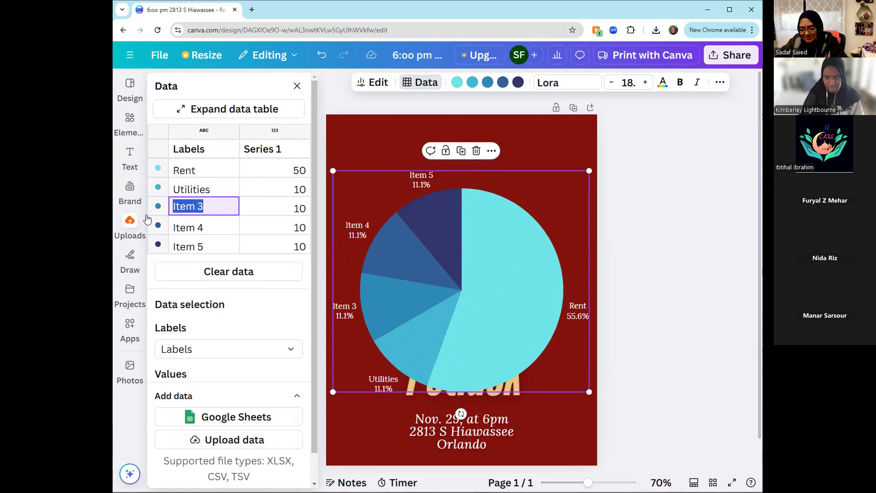
pyautogui.write('Groceries')
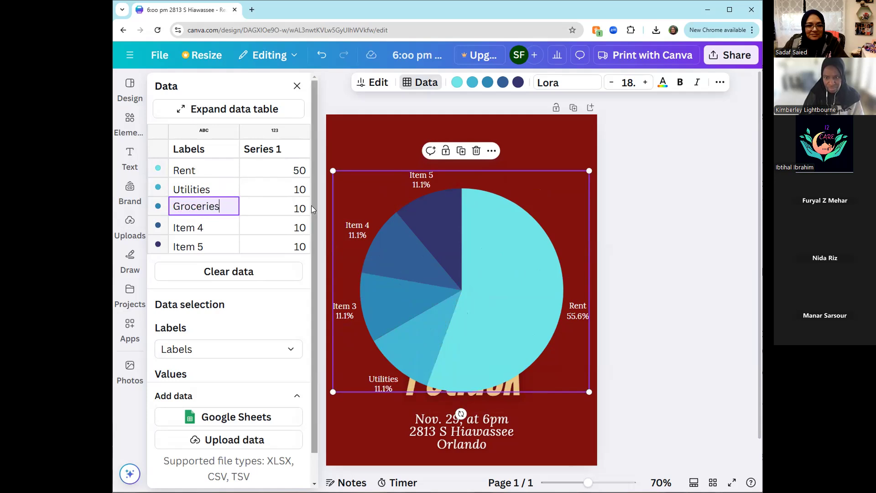
pyautogui.click(297, 207)
pyautogui.moveTo(297, 207); pyautogui.dragTo(306, 206)
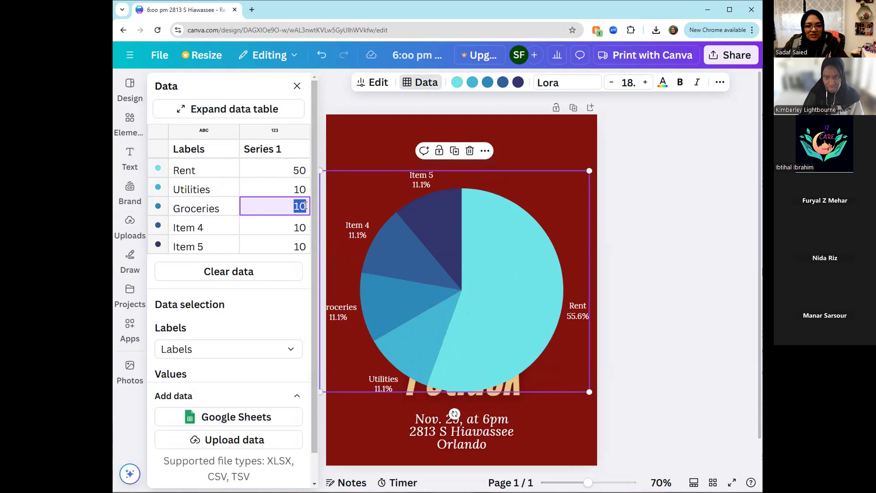
pyautogui.write('3')
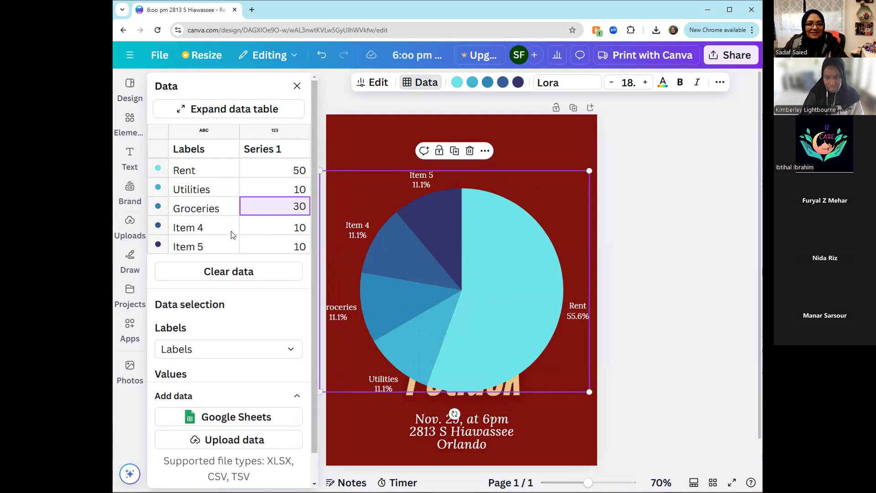
# - Rename the pie chart's fourth item as Fun and set its Series 1 value to 5
pyautogui.click(209, 230)
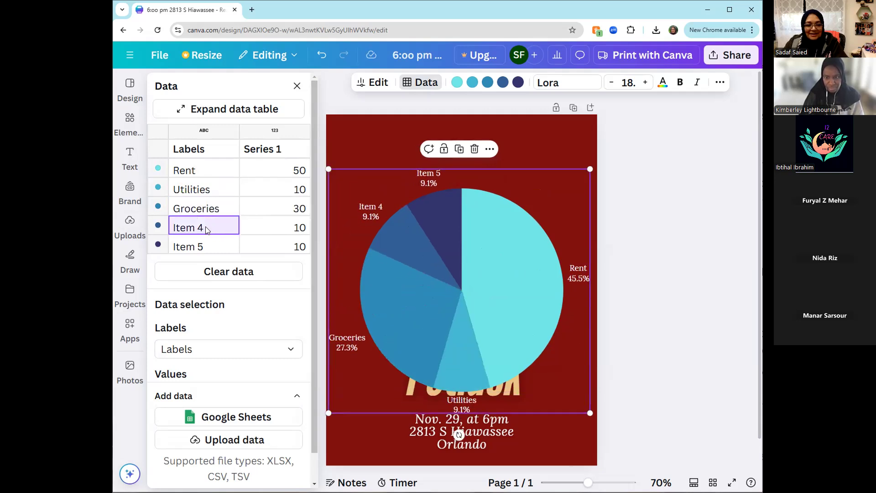
pyautogui.click(204, 227)
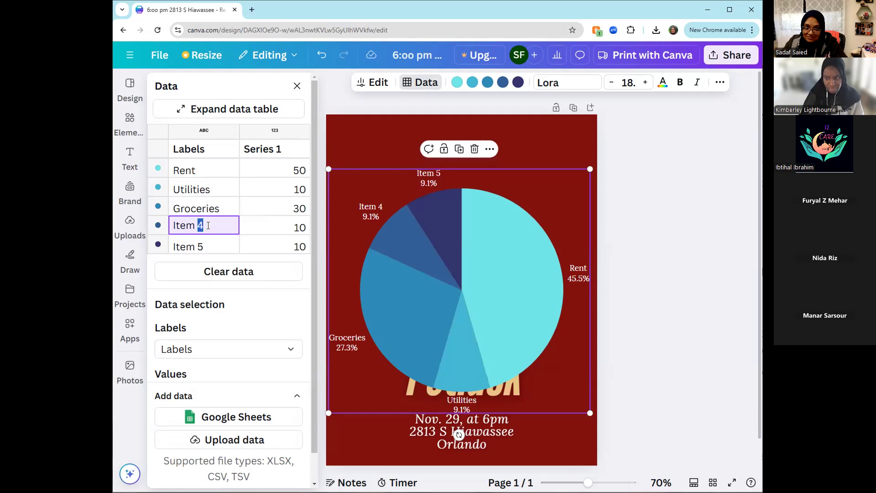
pyautogui.moveTo(205, 227); pyautogui.dragTo(153, 231)
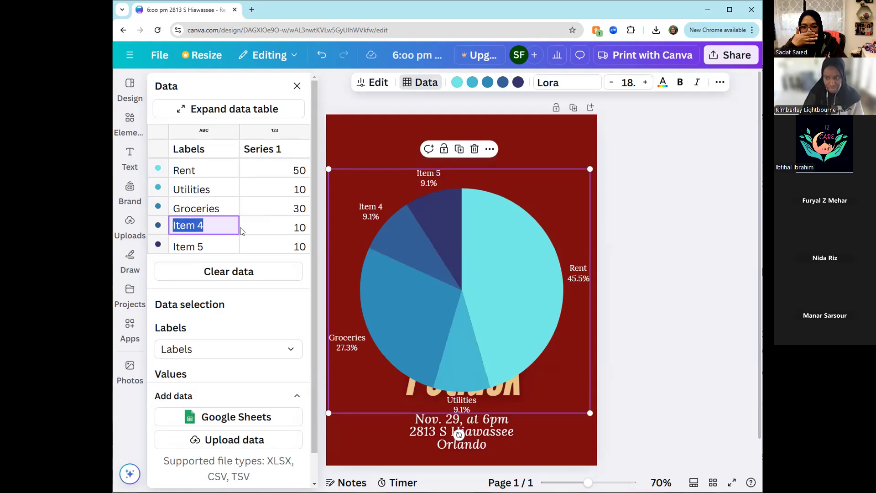
pyautogui.write('Fu')
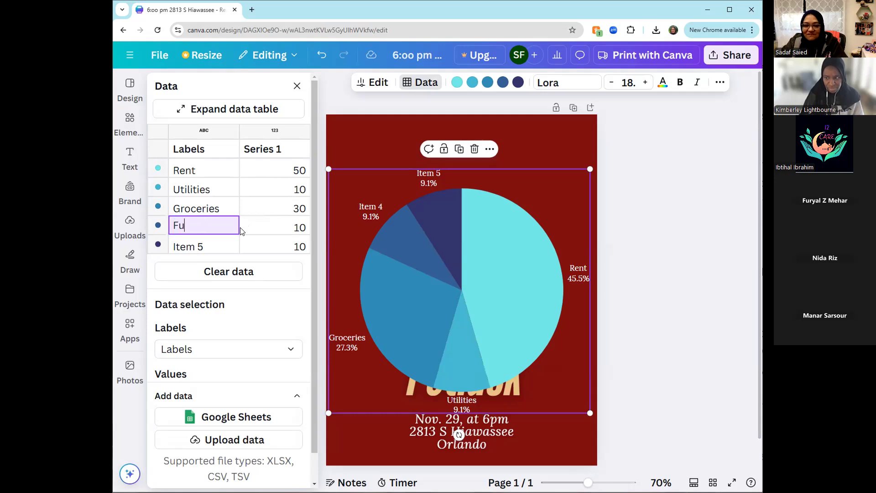
pyautogui.write('n')
pyautogui.click(296, 226)
pyautogui.doubleClick(297, 226)
pyautogui.write('5')
# - Rename the pie chart's fifth item as Savings and set its Series 1 value to 5
pyautogui.click(209, 246)
pyautogui.moveTo(208, 245); pyautogui.dragTo(172, 245)
pyautogui.write('Savings')
pyautogui.click(291, 247)
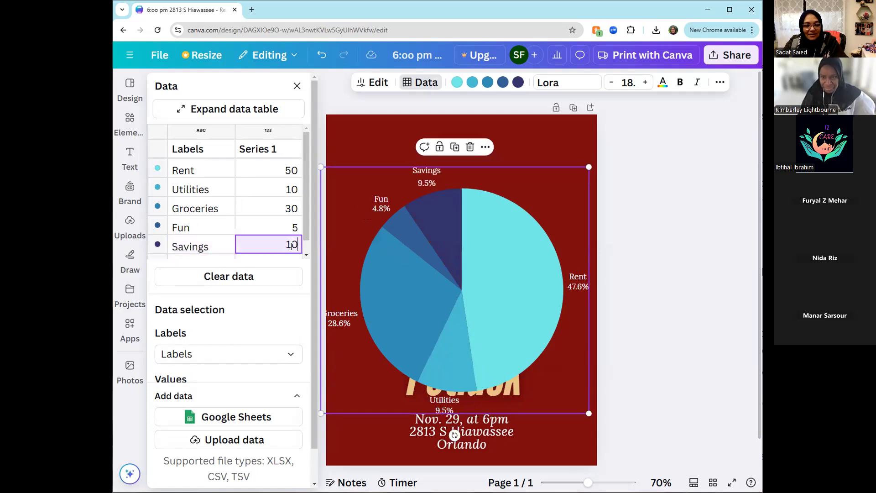
pyautogui.moveTo(282, 245); pyautogui.dragTo(299, 242)
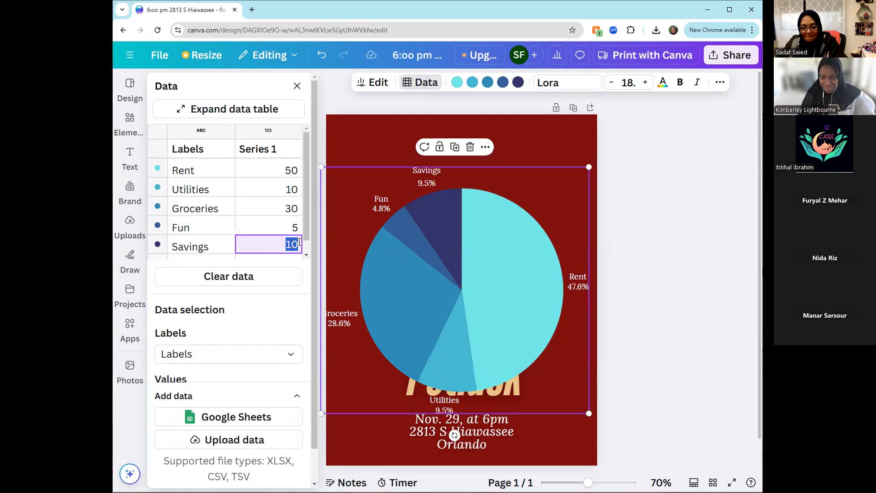
pyautogui.write('5')
pyautogui.click(289, 274)
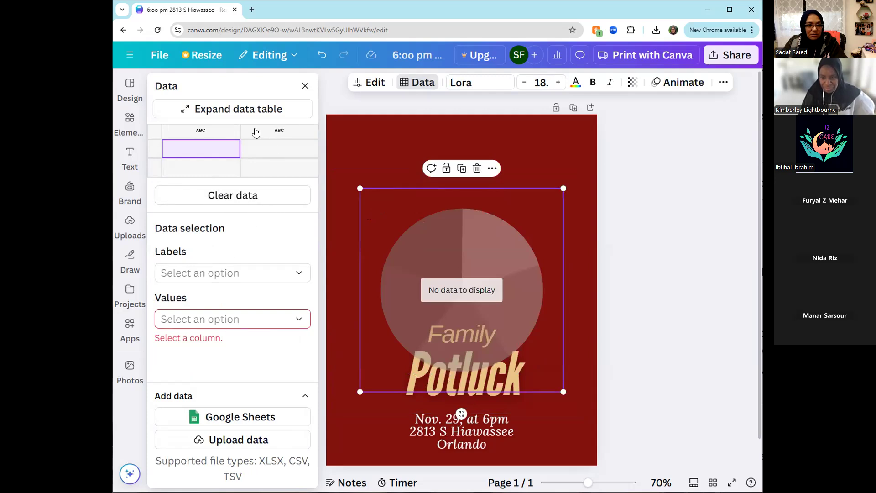
pyautogui.click(322, 58)
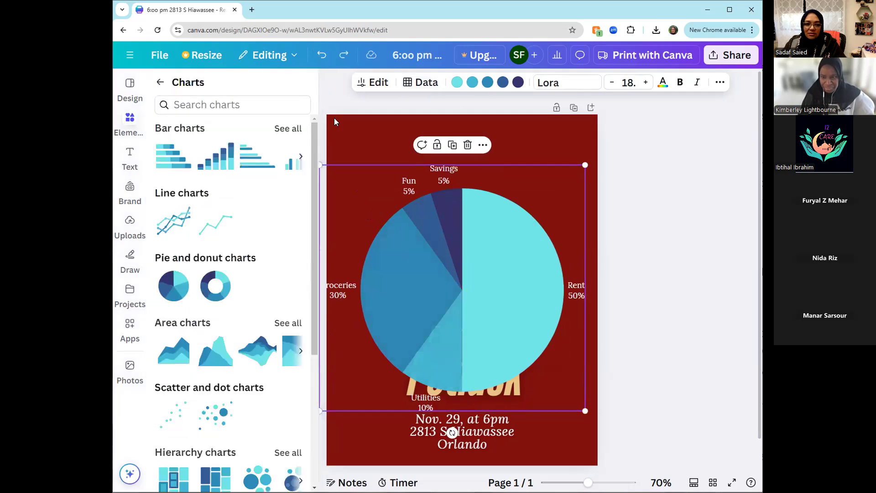
# - Shrink the pie chart and centre it horizontally on the page, just above the Family Potluck title
pyautogui.moveTo(487, 321)
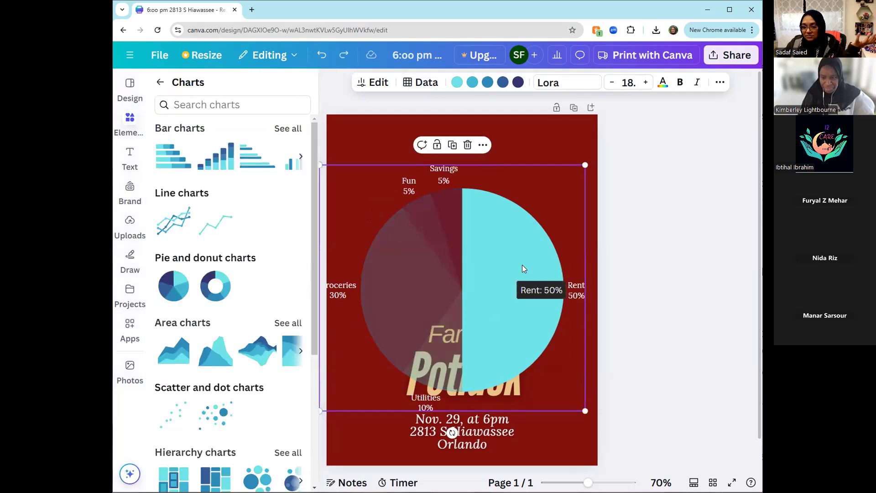
pyautogui.moveTo(318, 408); pyautogui.dragTo(394, 342)
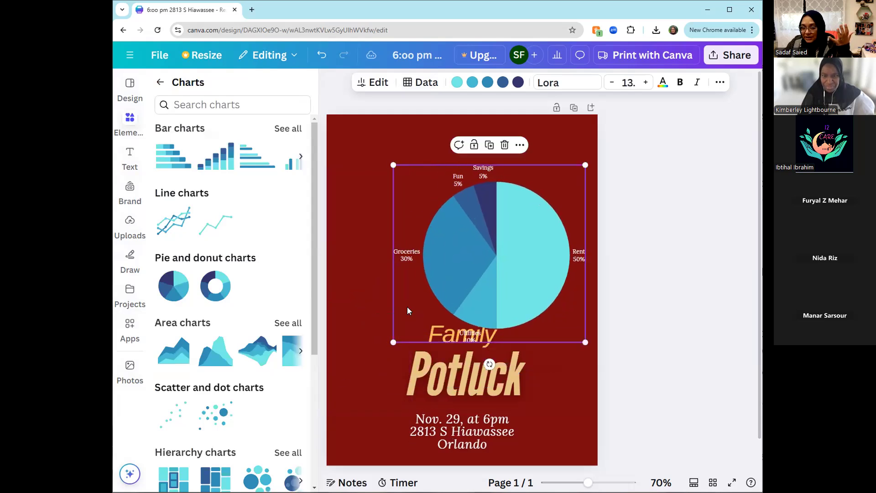
pyautogui.moveTo(500, 275); pyautogui.dragTo(475, 251)
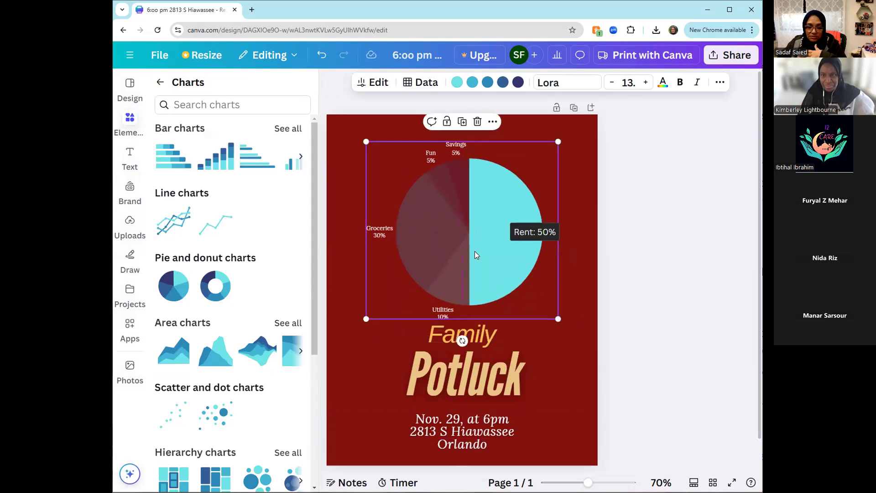
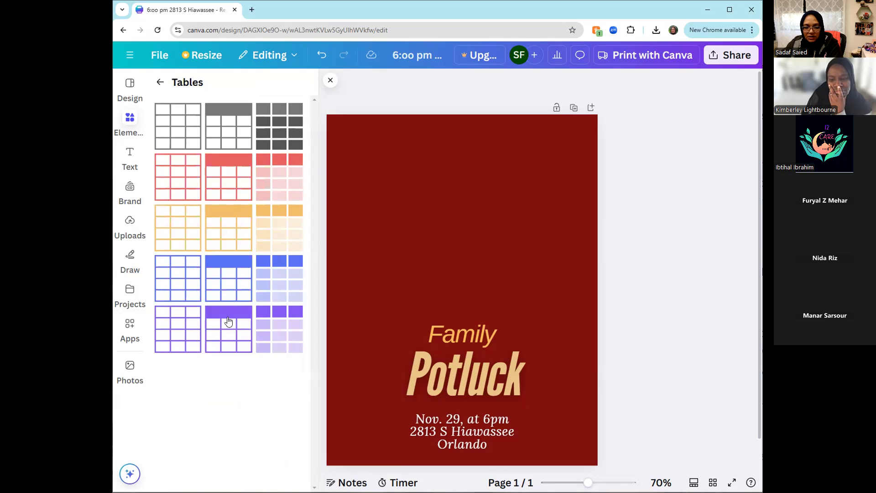
# - Insert the purple table with fully shaded cells and enlarge it across the page above the Family Potluck title
pyautogui.click(277, 337)
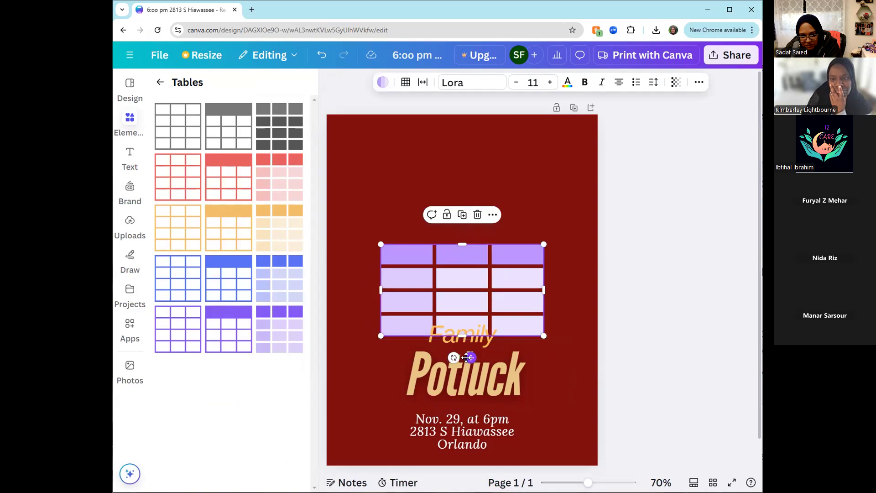
pyautogui.moveTo(468, 358); pyautogui.dragTo(452, 285)
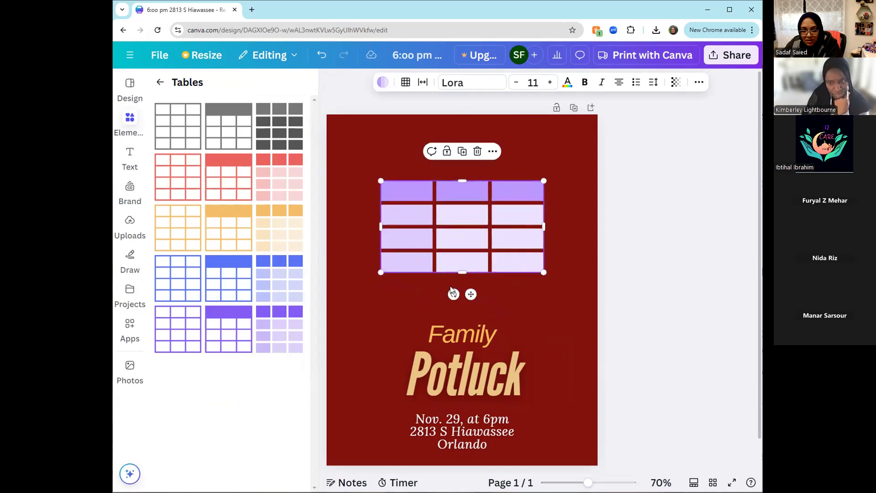
pyautogui.moveTo(543, 273); pyautogui.dragTo(571, 288)
pyautogui.moveTo(381, 181); pyautogui.dragTo(343, 155)
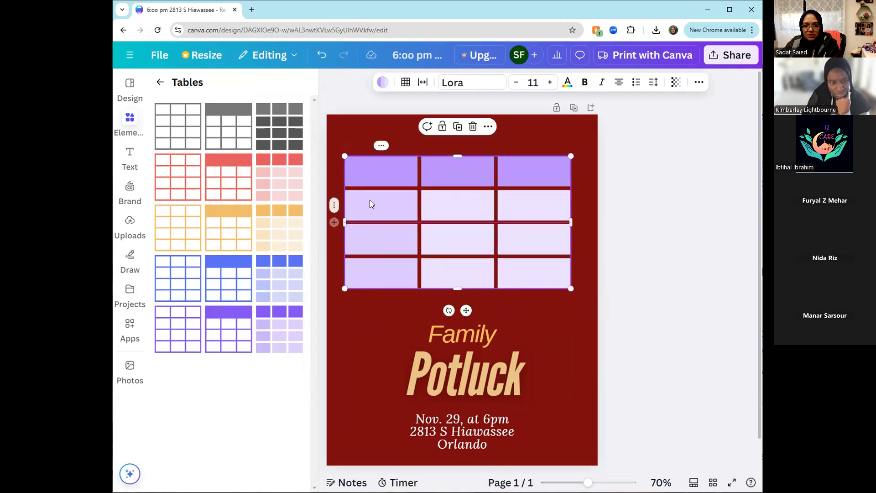
# - Add a fourth column at the table's left edge, and add and delete a second header row
pyautogui.click(344, 146)
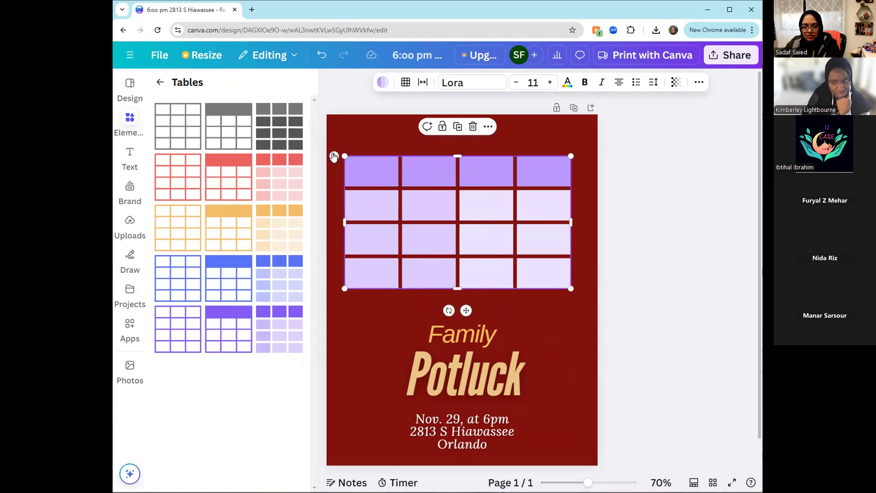
pyautogui.click(334, 157)
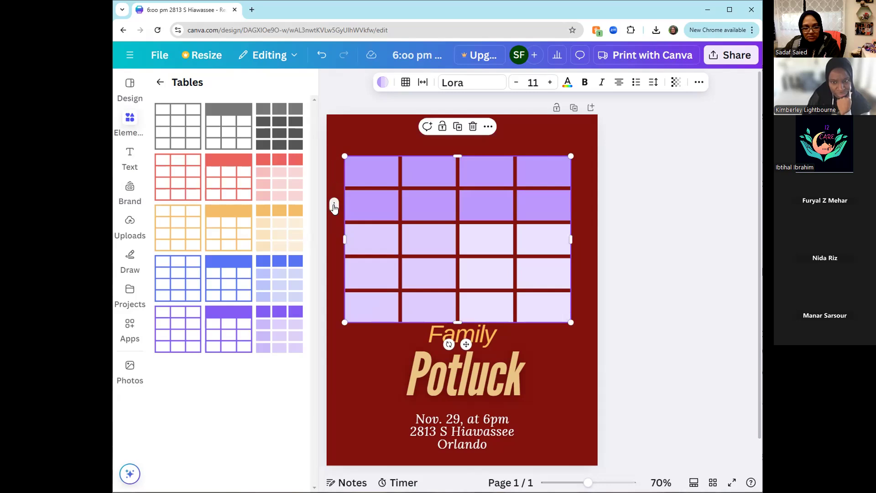
pyautogui.click(334, 206)
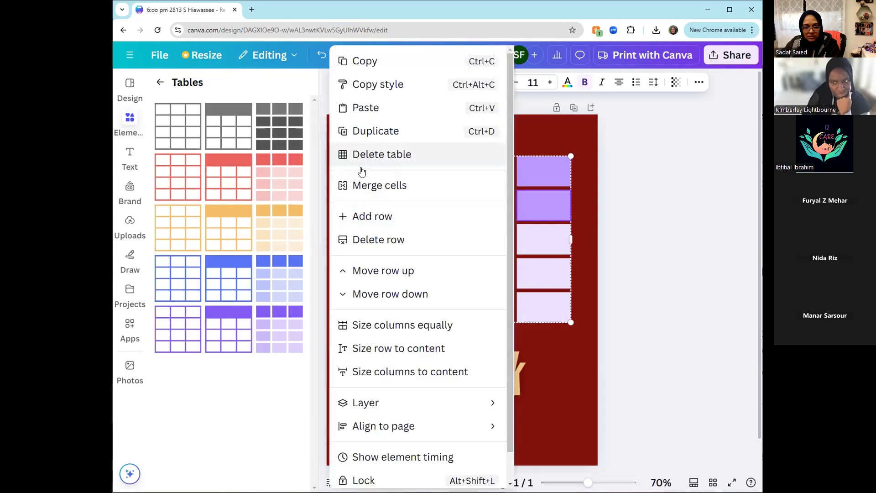
pyautogui.click(364, 240)
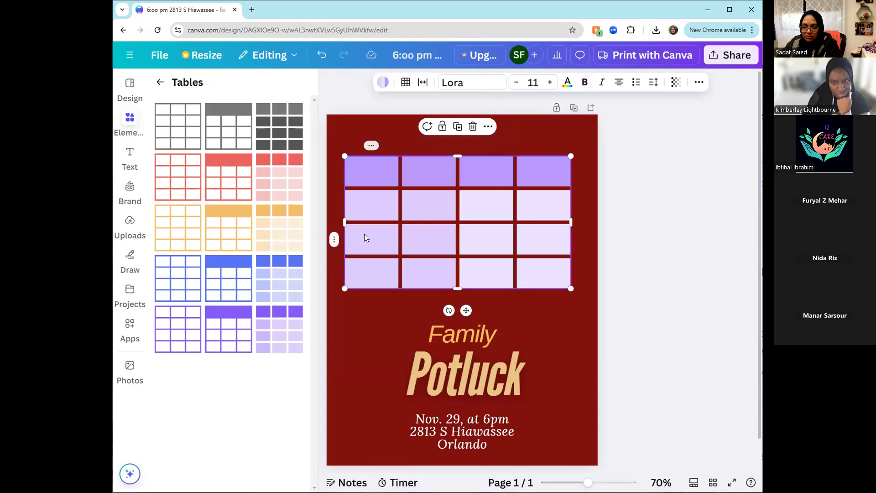
# - Enter Description in the table's first header cell and set its font to League Spartan
pyautogui.click(374, 168)
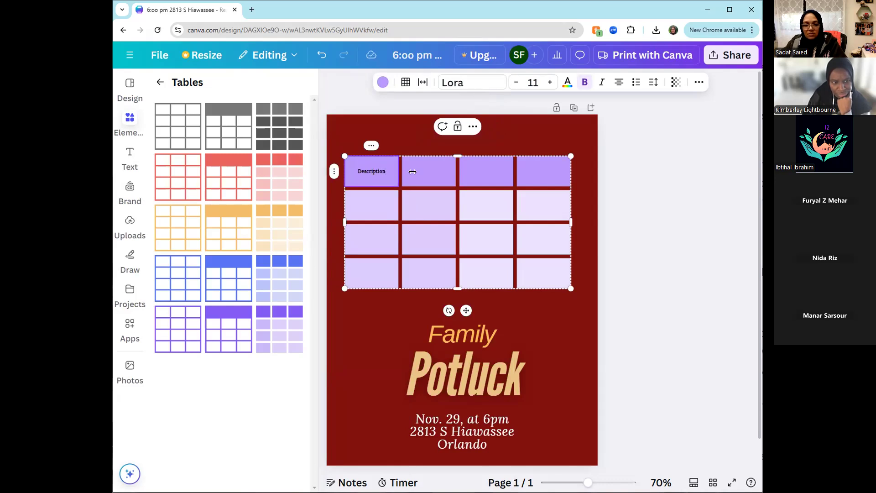
pyautogui.doubleClick(357, 171)
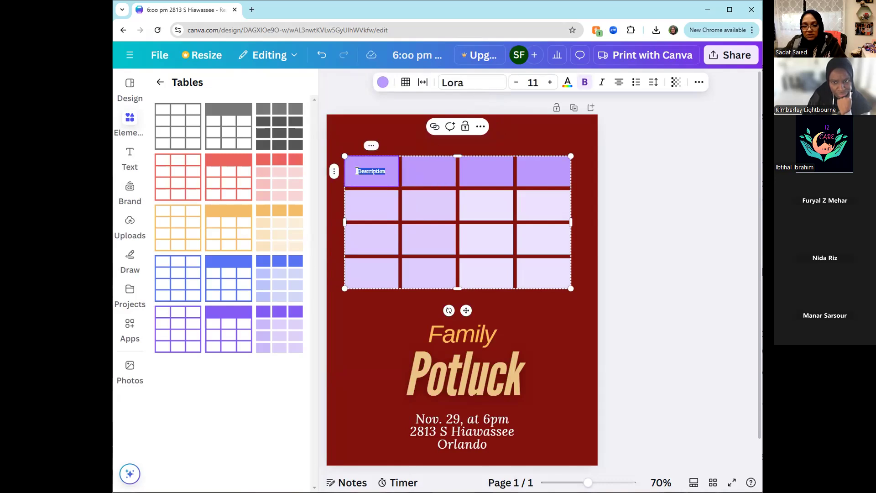
pyautogui.click(467, 85)
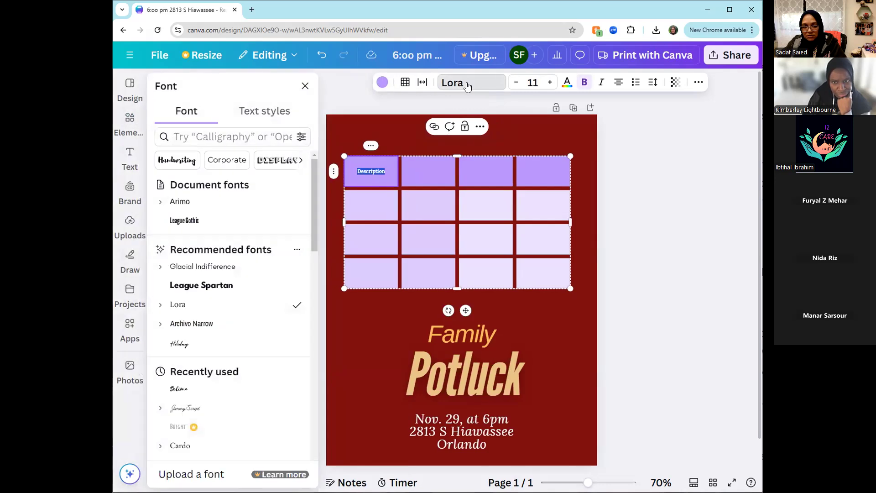
pyautogui.click(213, 308)
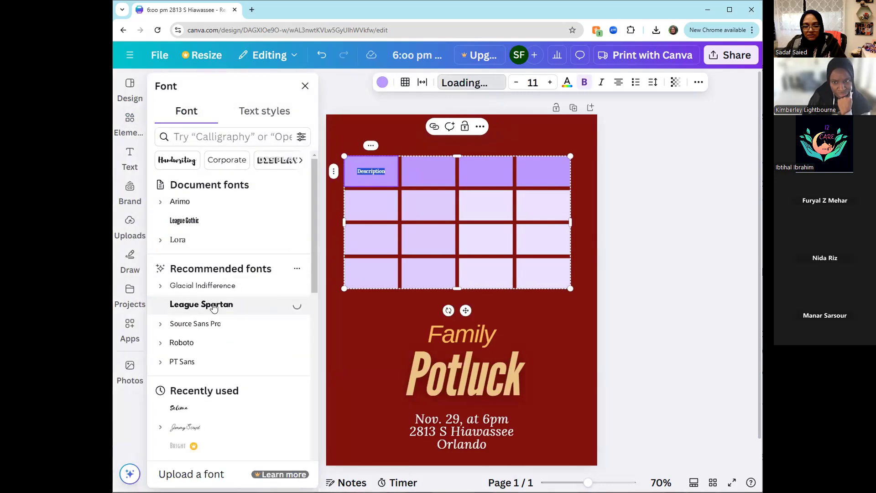
pyautogui.press('Escape')
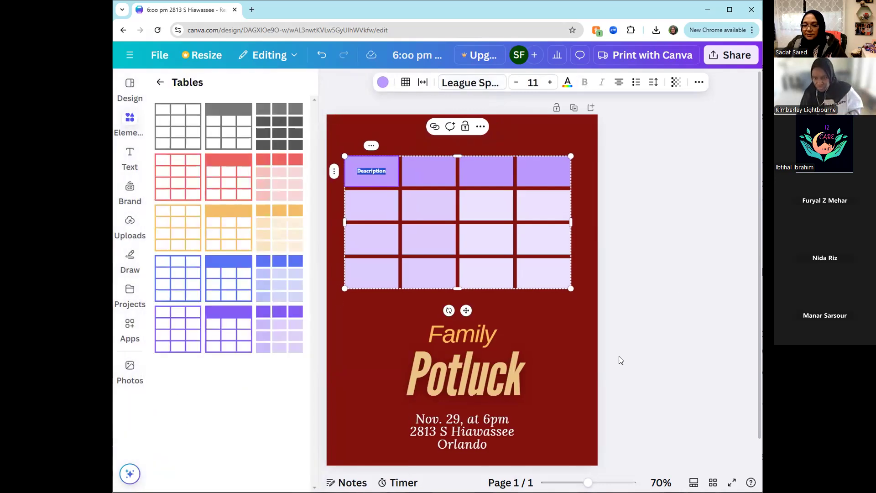
pyautogui.click(585, 349)
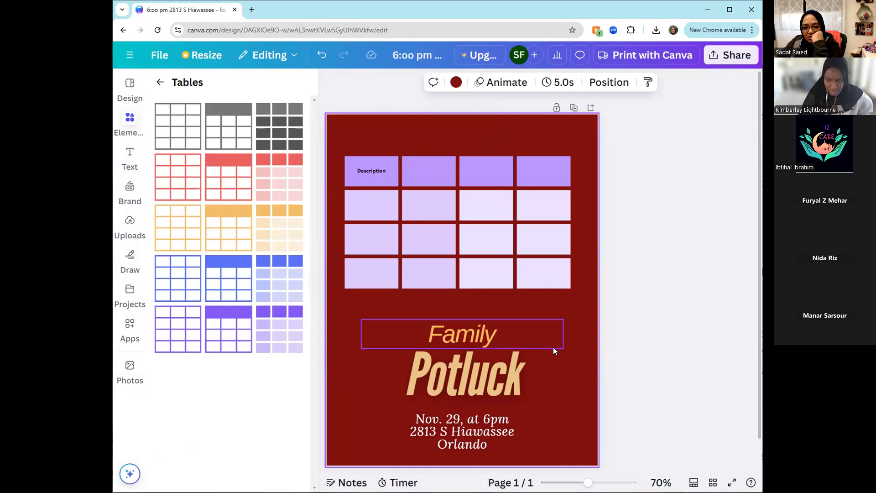
# - Browse the element categories and search the photo library for indian wedding
pyautogui.click(159, 82)
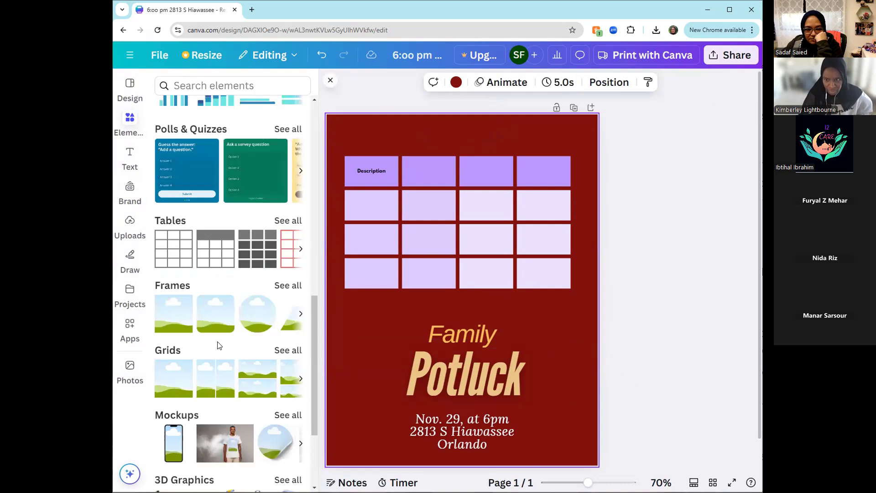
pyautogui.scroll(-3, 191, 346)
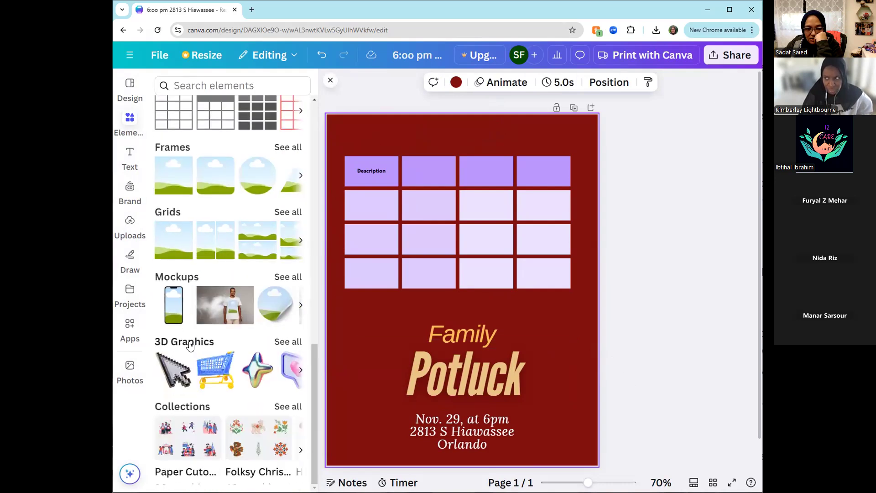
pyautogui.scroll(2, 191, 346)
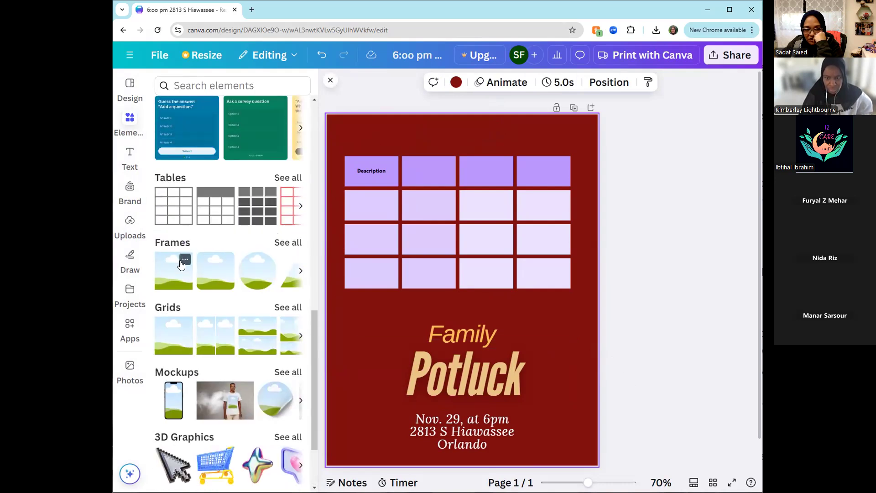
pyautogui.scroll(4, 192, 310)
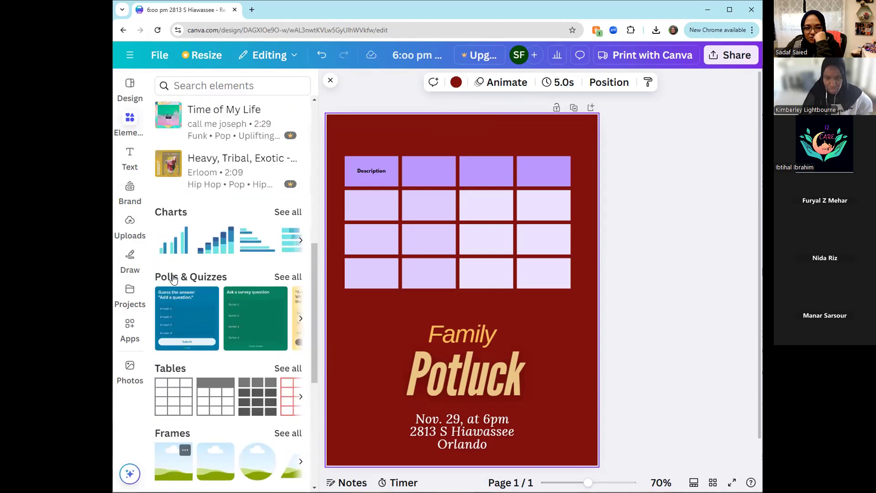
pyautogui.scroll(6, 193, 311)
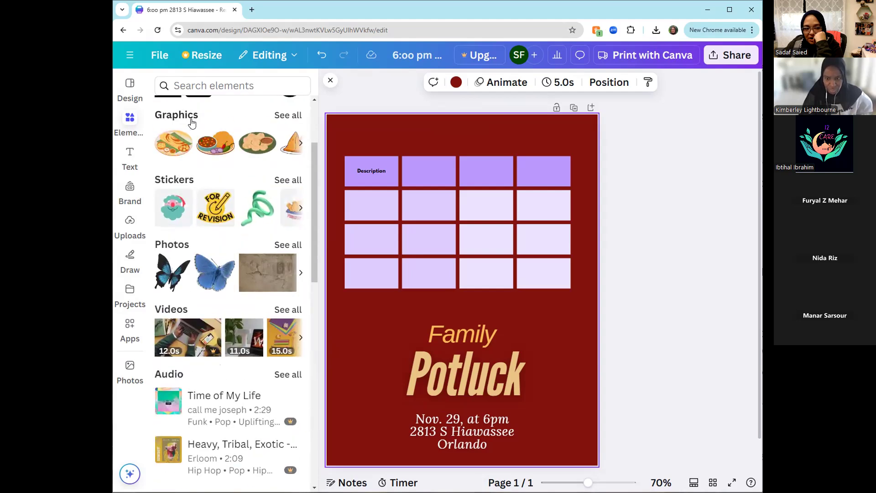
pyautogui.scroll(1, 198, 319)
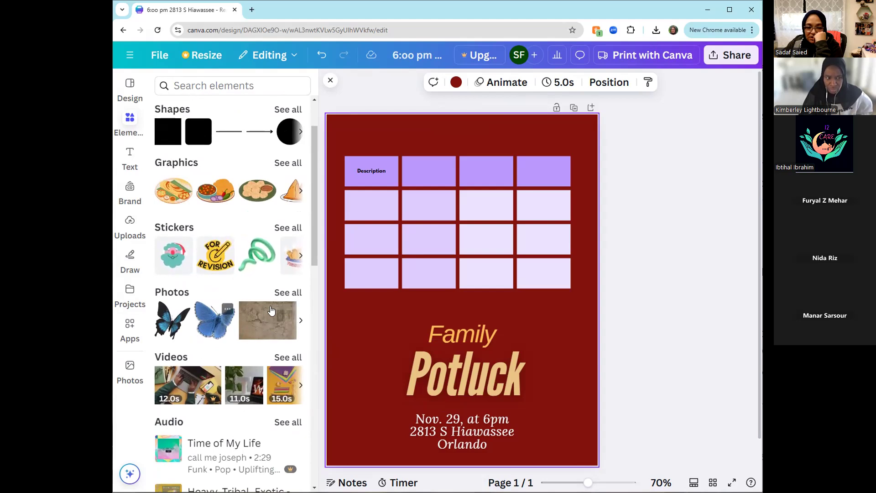
pyautogui.click(287, 297)
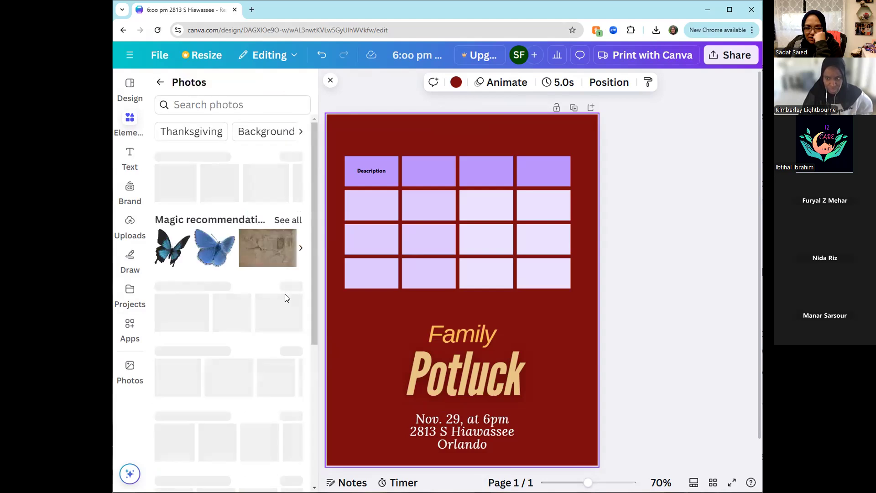
pyautogui.click(233, 99)
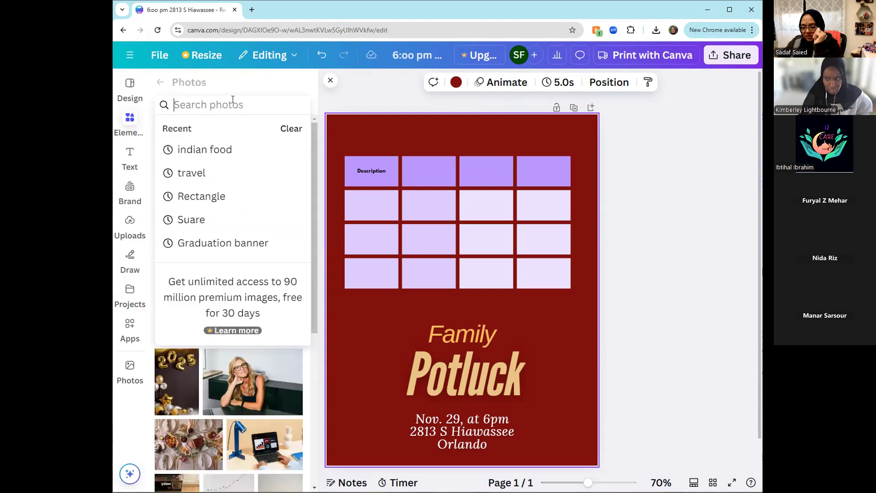
pyautogui.write('in')
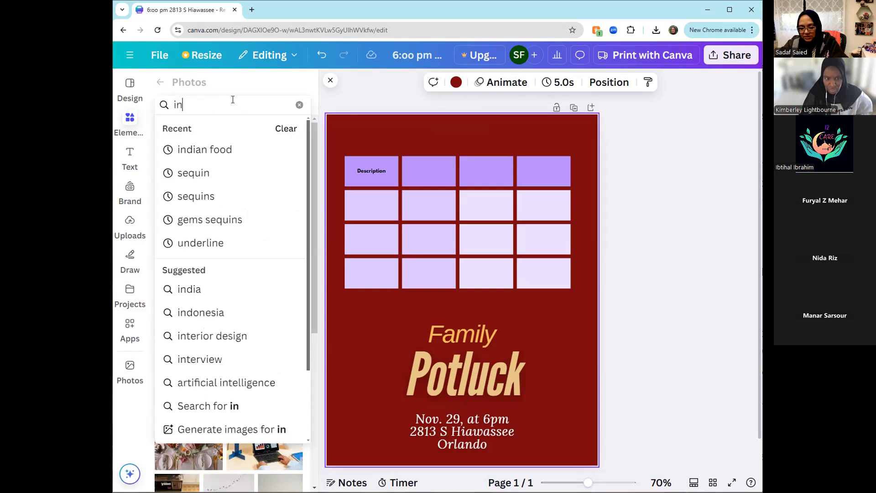
pyautogui.write('dian wedding')
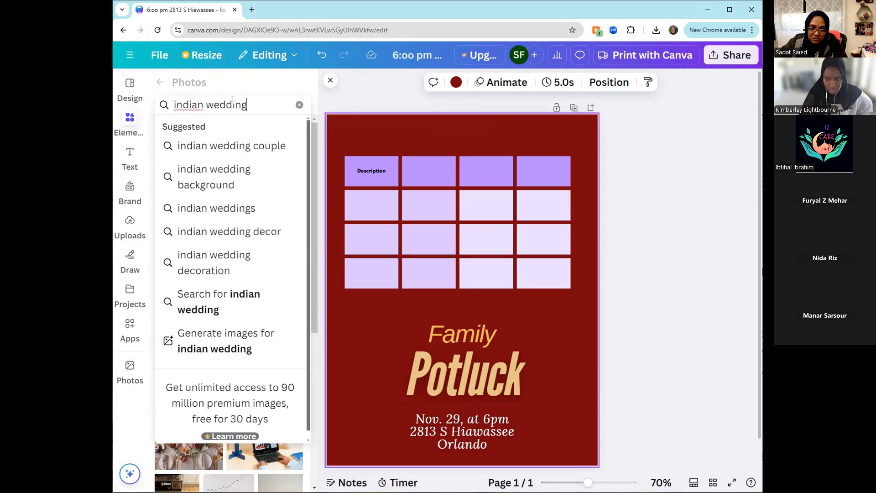
pyautogui.press('Return')
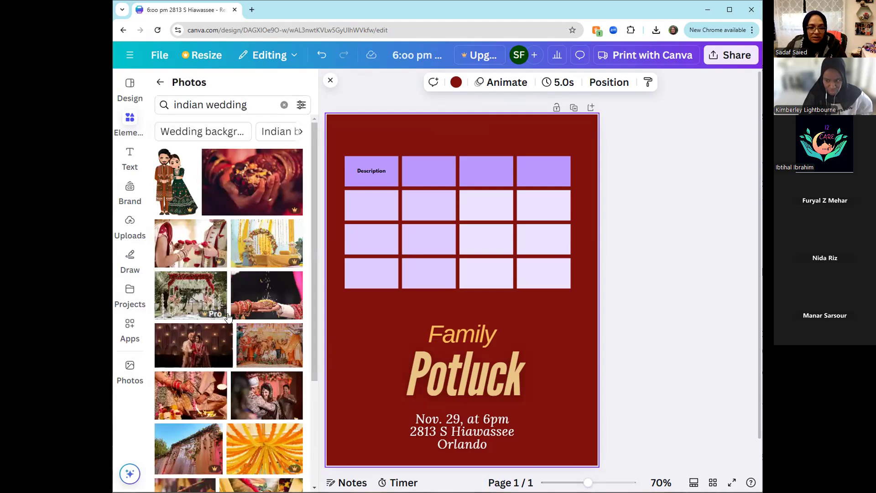
# - Add the photo of a hennaed hand and another hand holding two gold rings, filling the whole page
pyautogui.scroll(-3, 242, 409)
pyautogui.scroll(-4, 242, 409)
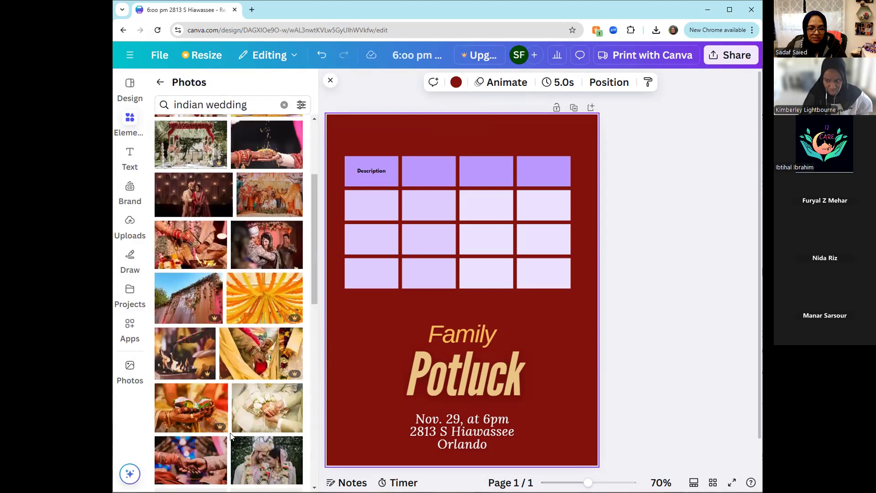
pyautogui.scroll(-3, 255, 380)
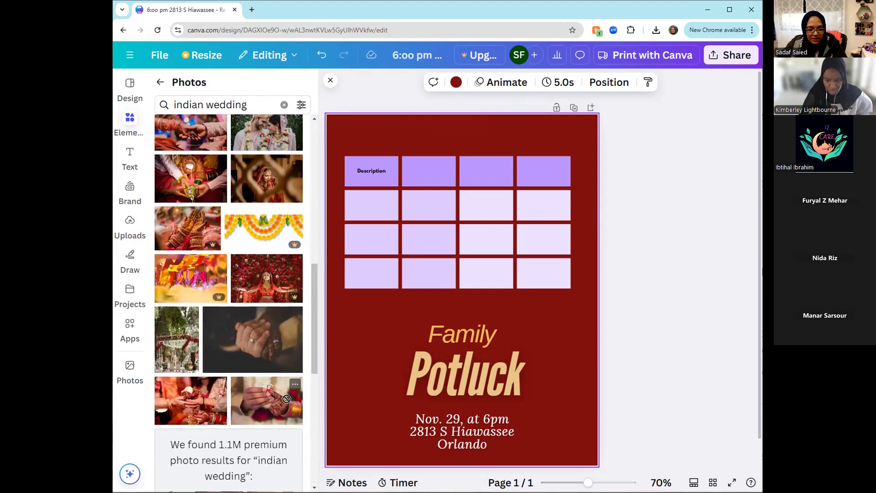
pyautogui.moveTo(338, 387); pyautogui.dragTo(341, 386)
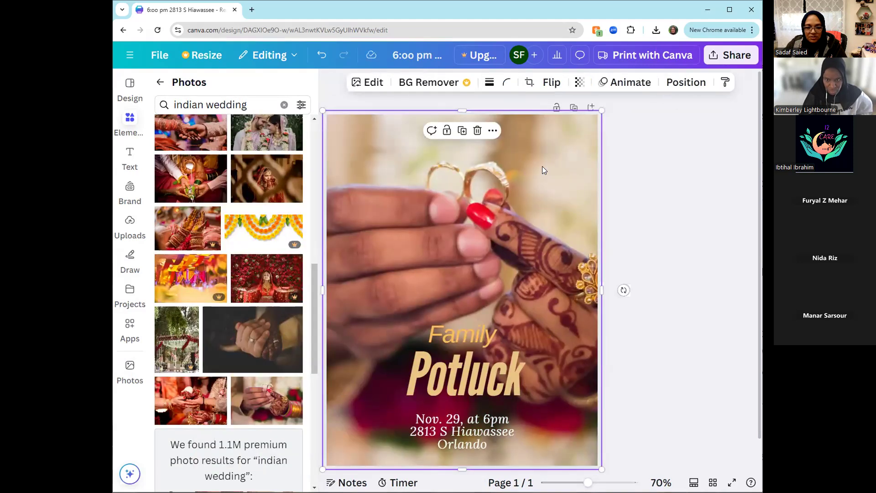
# - Set the wedding photo's transparency to 18 and send it to the back, behind the table and text
pyautogui.click(580, 82)
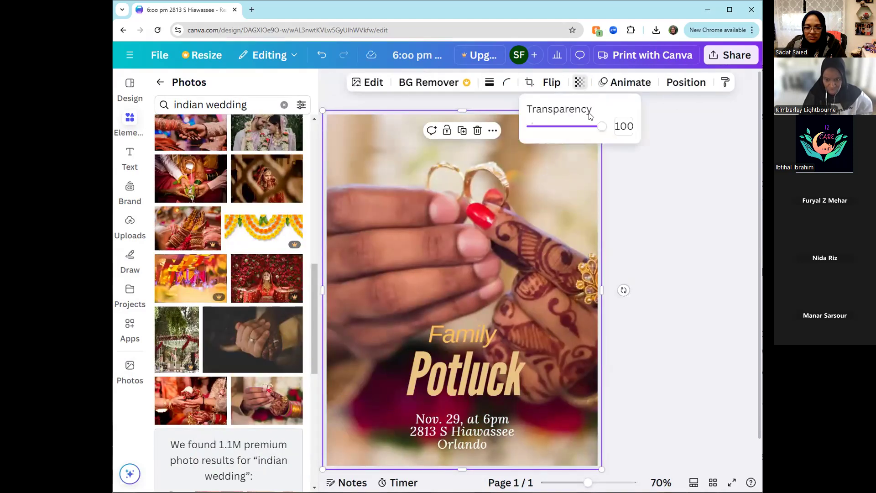
pyautogui.moveTo(601, 127); pyautogui.dragTo(544, 134)
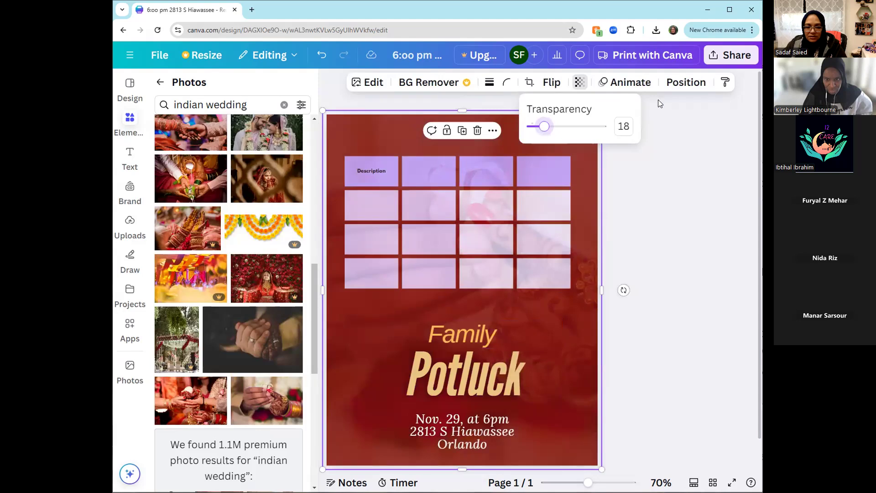
pyautogui.click(684, 82)
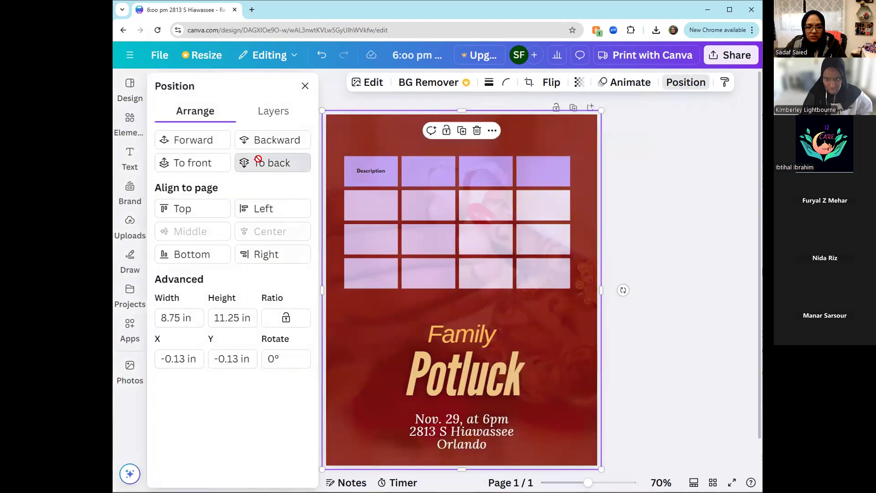
pyautogui.click(270, 163)
pyautogui.click(680, 347)
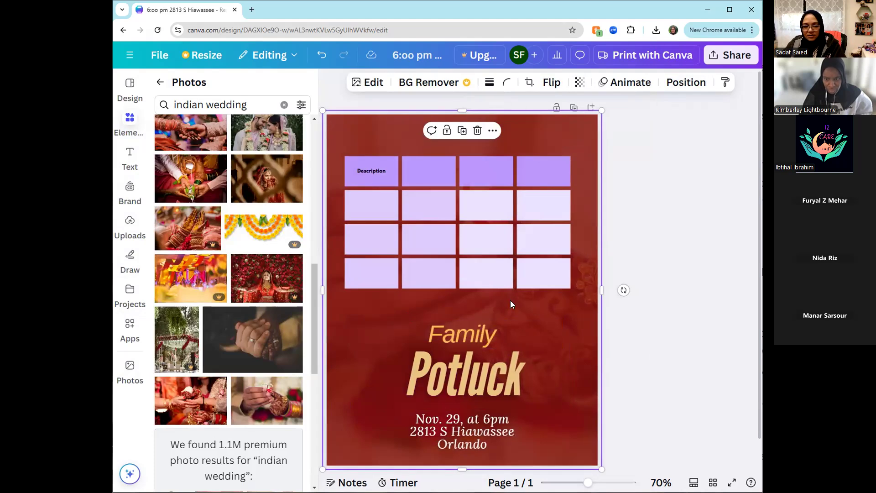
# - Fill the table cell in the third row, second column with Peach #ffbd59
pyautogui.click(454, 250)
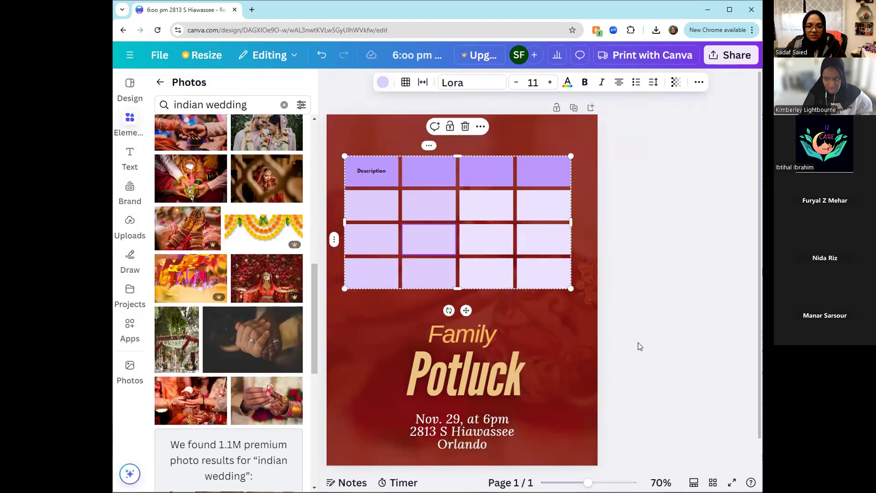
pyautogui.click(382, 82)
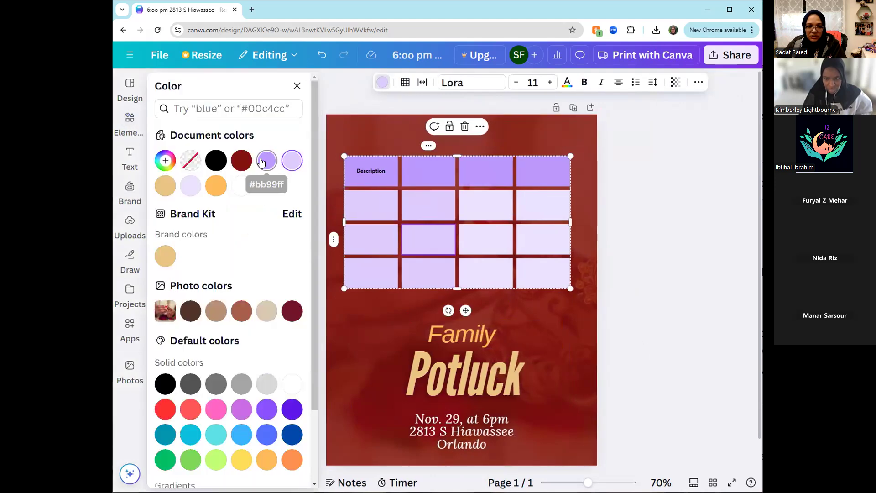
pyautogui.click(216, 186)
pyautogui.click(386, 205)
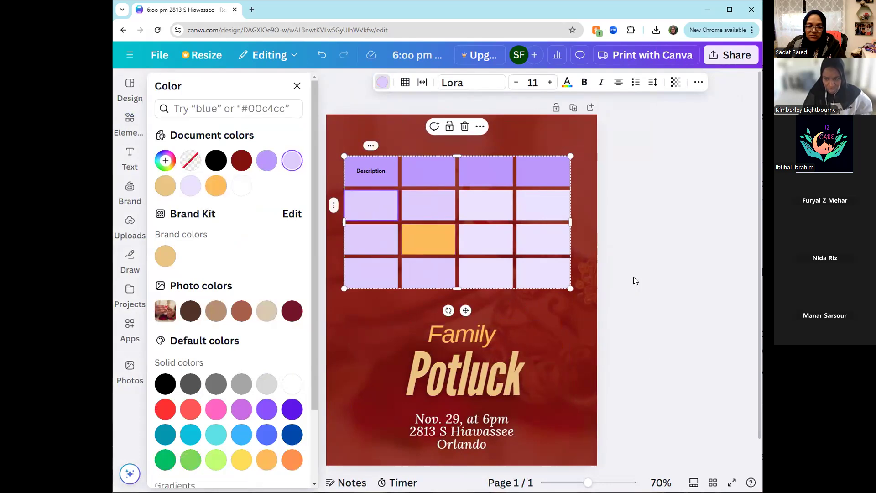
# - Fill all the table cells with the header row's medium purple from the document colors
pyautogui.moveTo(542, 239); pyautogui.dragTo(371, 162)
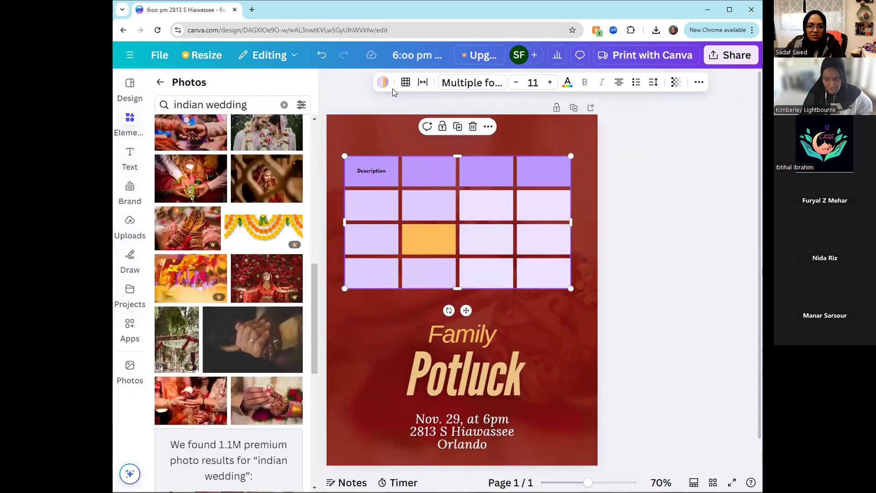
pyautogui.click(382, 82)
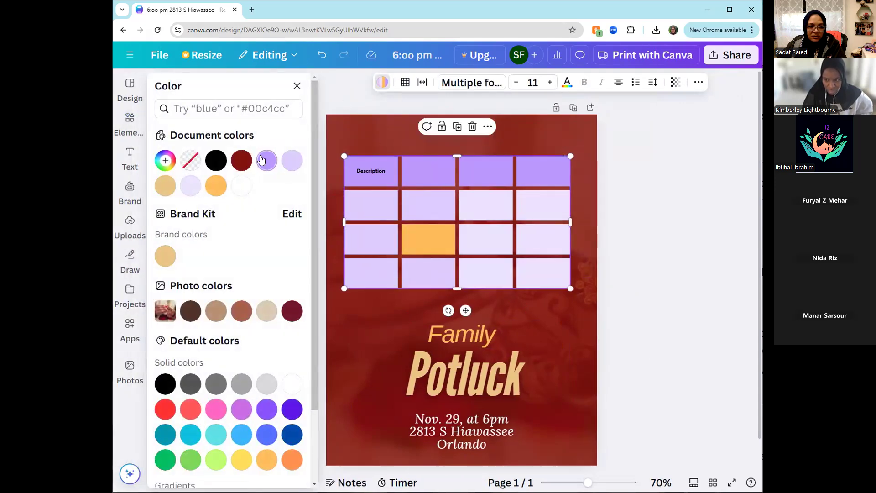
pyautogui.click(262, 159)
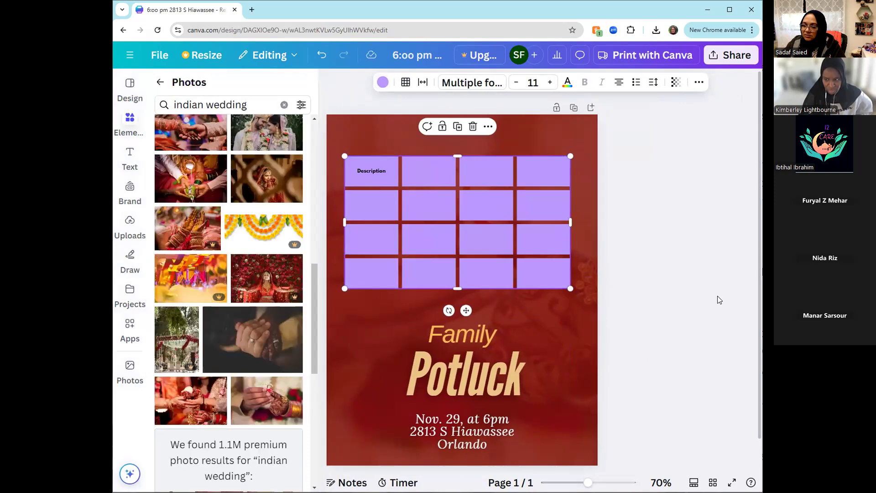
pyautogui.click(676, 321)
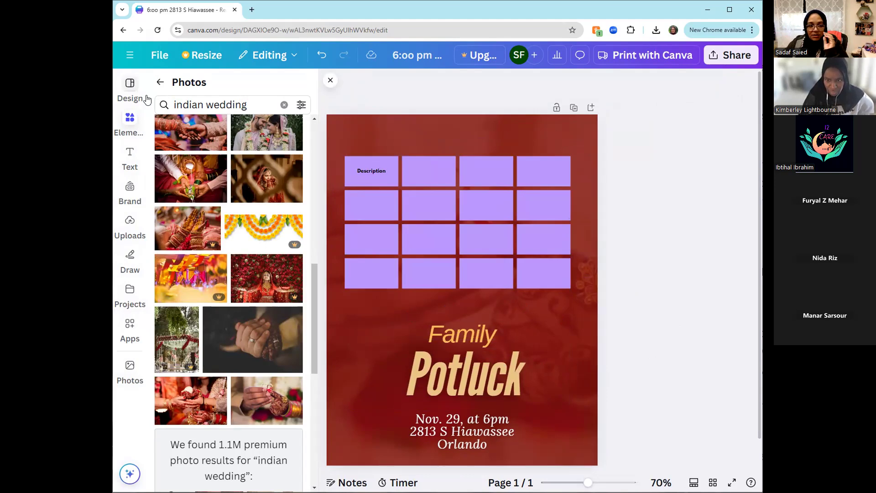
# - Search the design templates for wedding invitation and browse the results
pyautogui.click(124, 87)
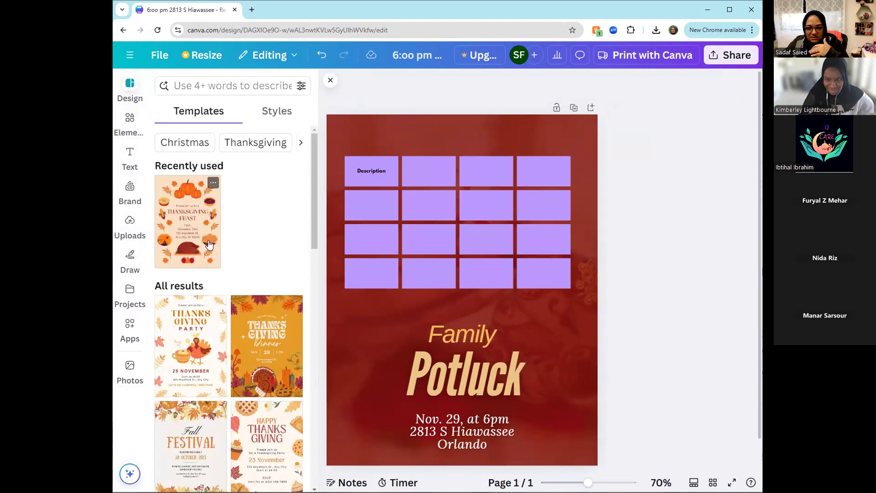
pyautogui.click(228, 86)
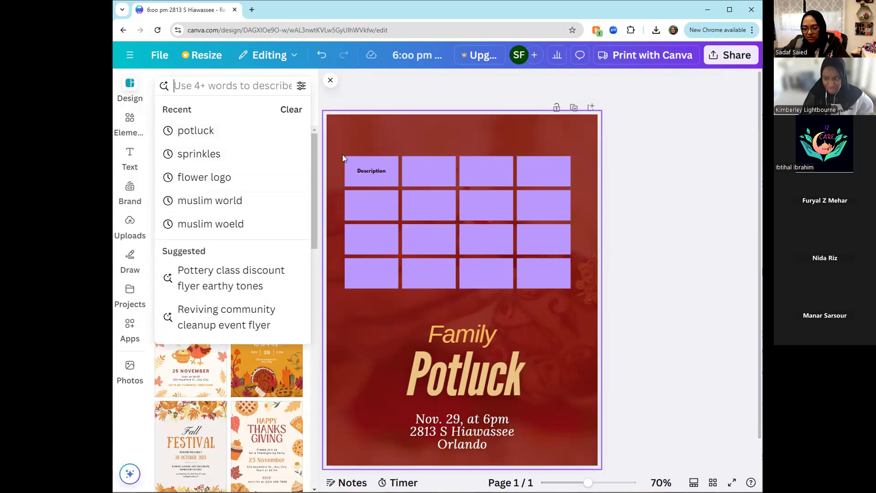
pyautogui.write('wedding invi')
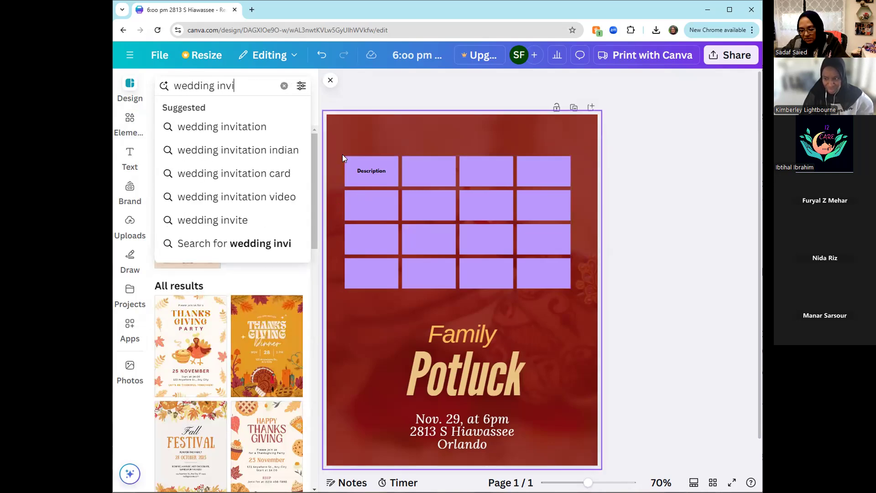
pyautogui.write('tation')
pyautogui.press('Return')
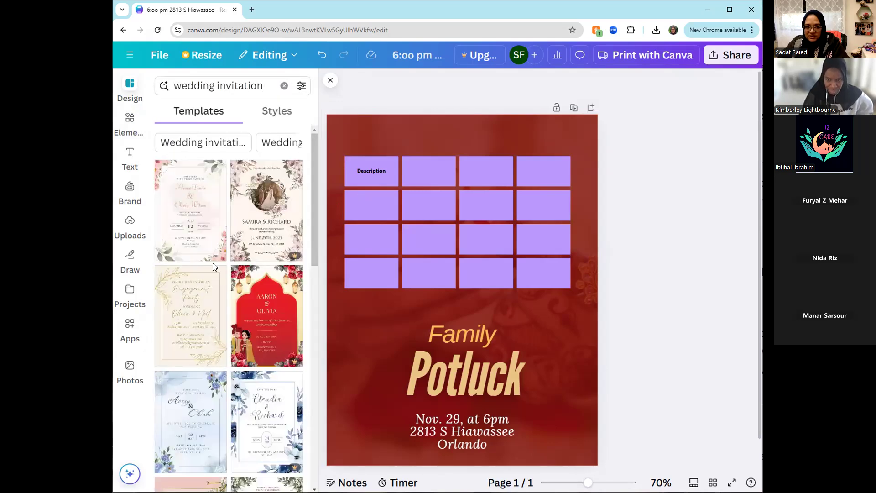
pyautogui.scroll(-7, 201, 230)
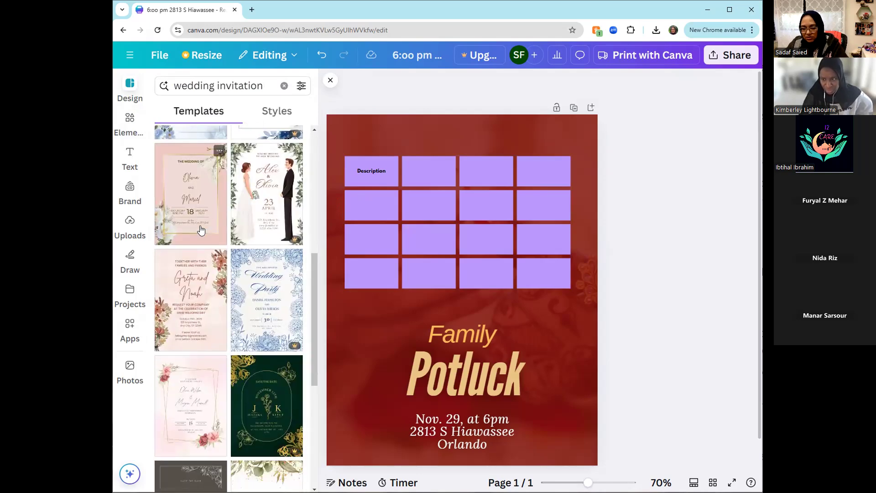
pyautogui.scroll(5, 201, 230)
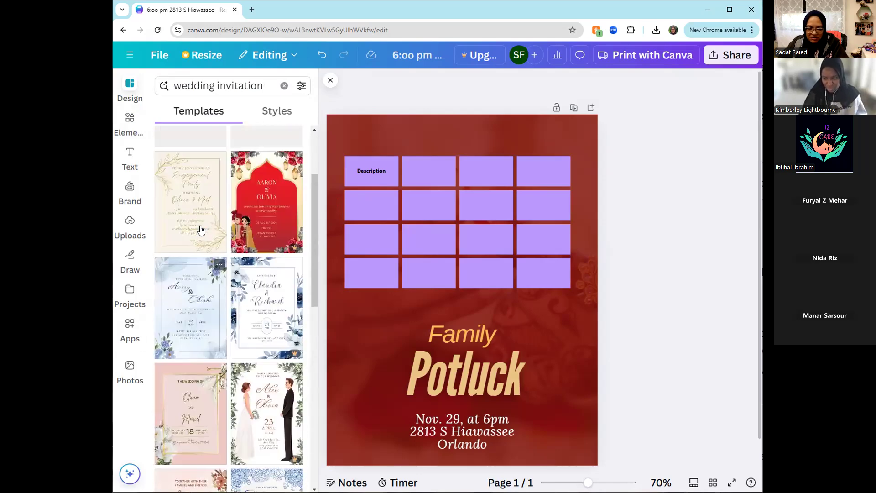
pyautogui.scroll(-4, 216, 271)
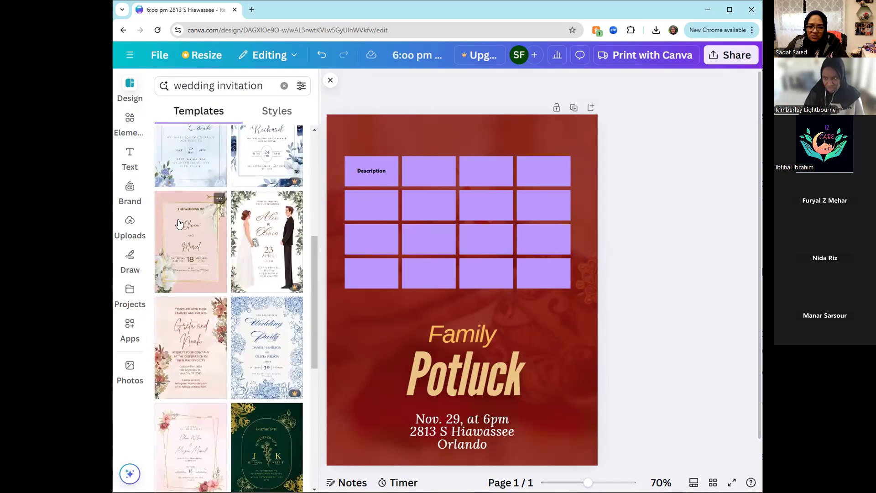
# - Replace the current page with the Brown Green Watercolor Floral Beautiful Wedding Invitation Flyer template and check its text boxes
pyautogui.click(197, 361)
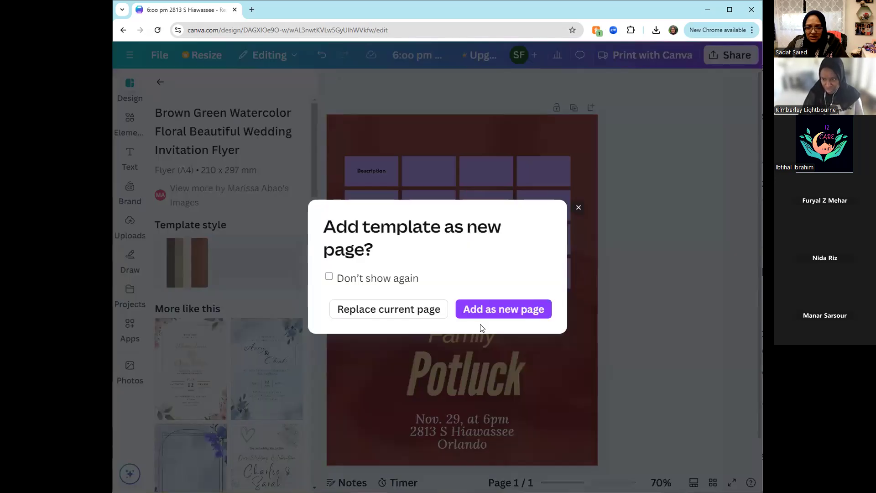
pyautogui.click(409, 310)
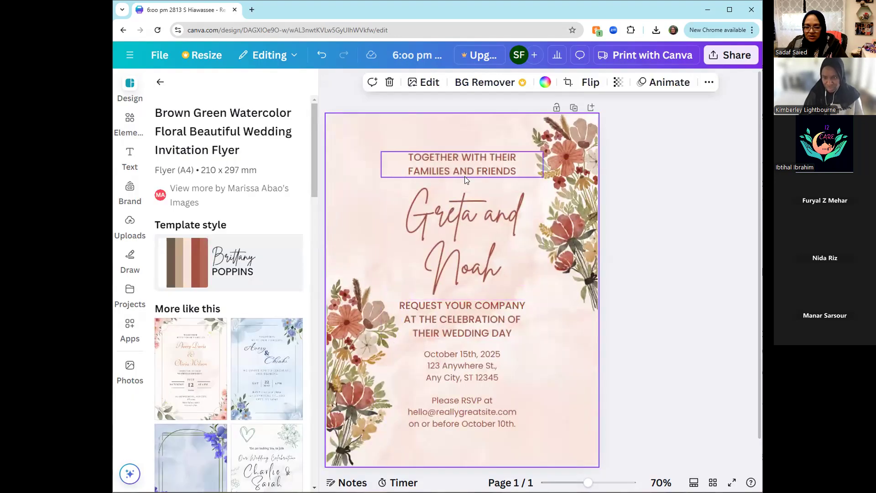
pyautogui.click(470, 226)
pyautogui.click(481, 373)
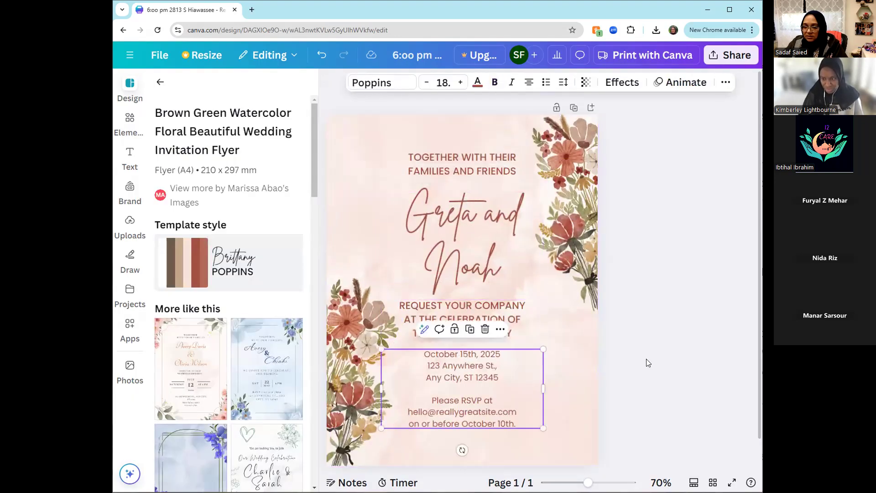
pyautogui.click(659, 340)
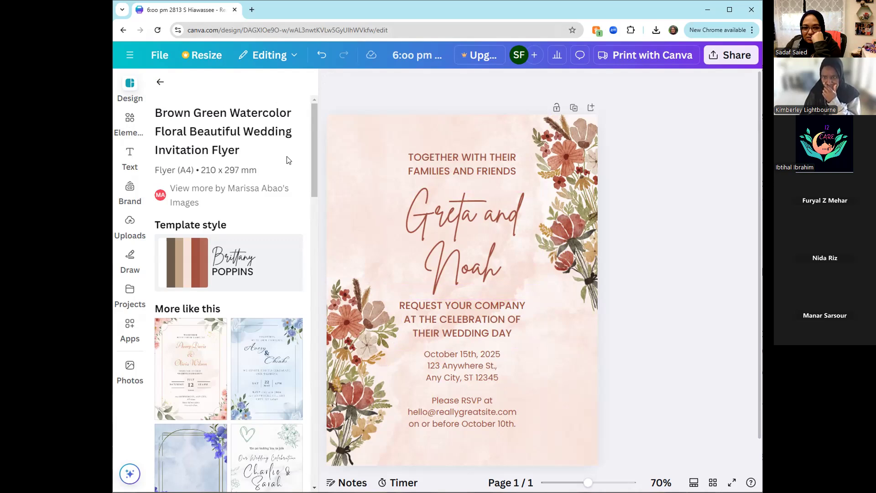
# - Add a blank second page after the floral invitation and return to the first page
pyautogui.scroll(-1, 635, 299)
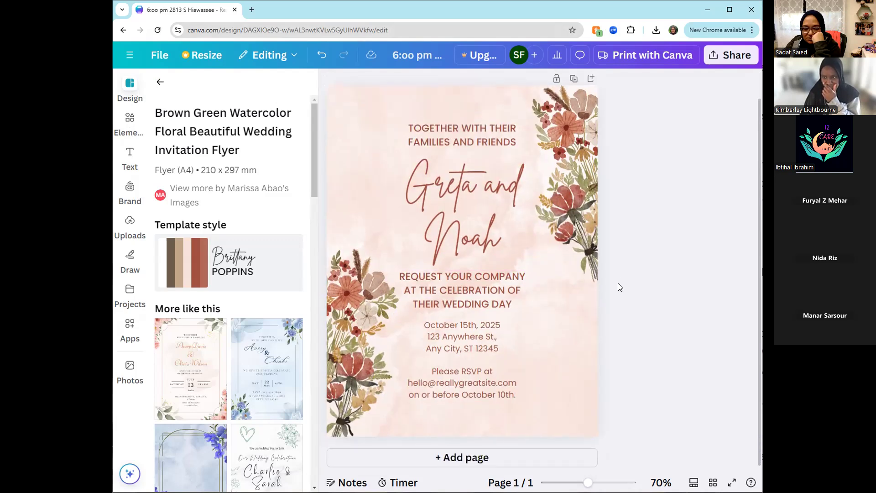
pyautogui.scroll(1, 619, 287)
pyautogui.scroll(-1, 602, 312)
pyautogui.click(478, 456)
pyautogui.scroll(10, 637, 365)
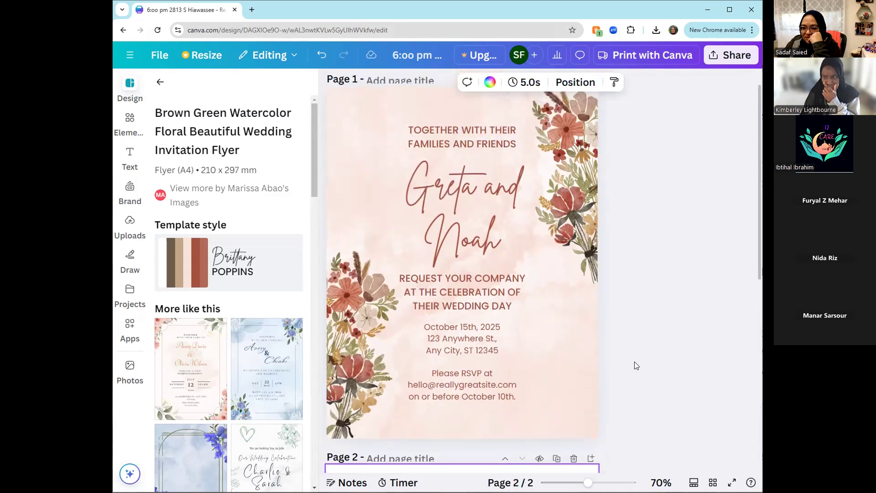
pyautogui.scroll(1, 544, 384)
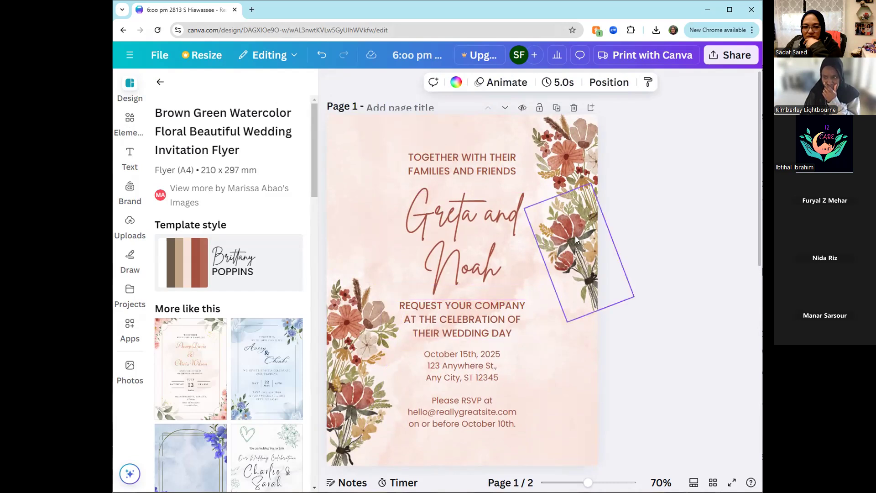
# - Duplicate the invitation page, and delete both the copy and the blank page
pyautogui.click(556, 109)
pyautogui.scroll(-5, 556, 338)
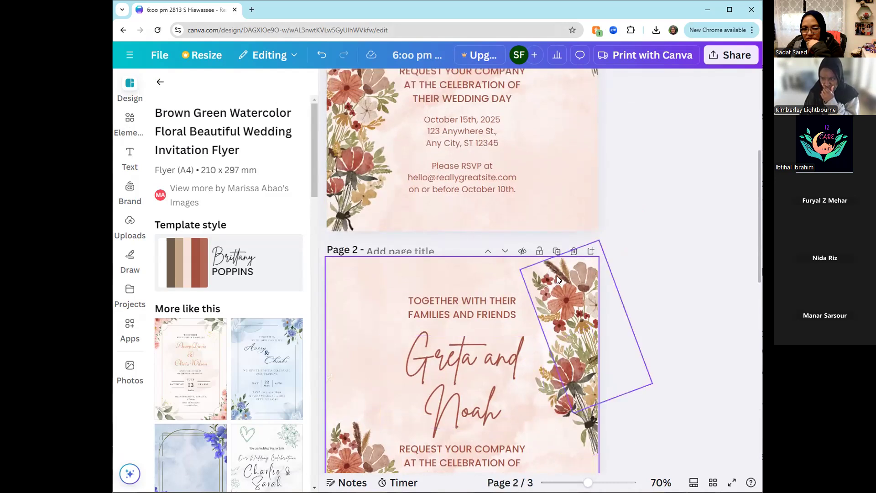
pyautogui.click(574, 252)
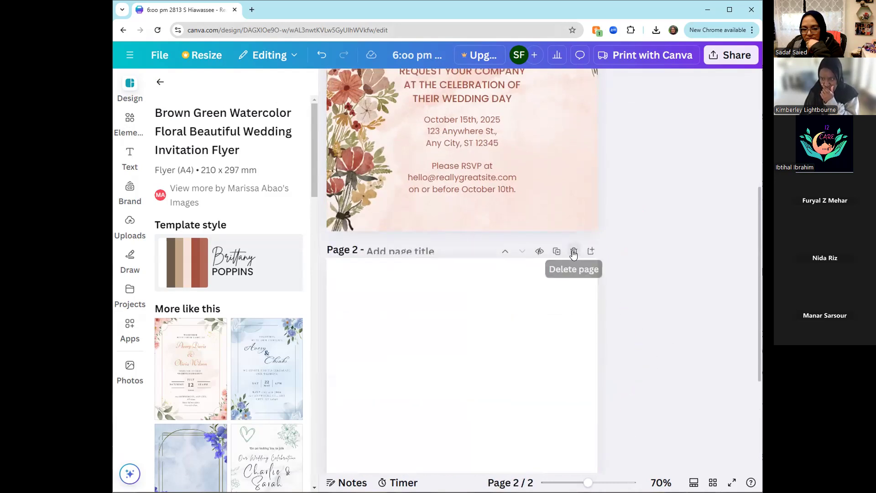
pyautogui.click(574, 251)
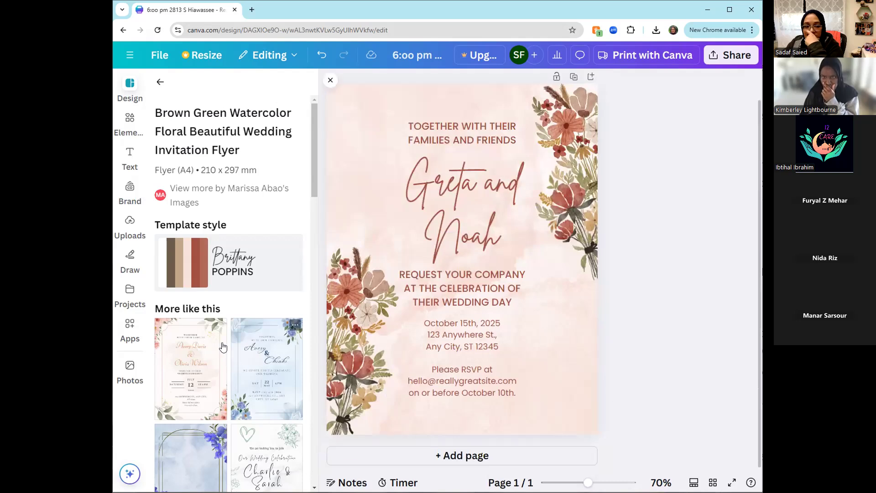
# - Apply the similar White Couple Wedding Invitation Flyer template to the page
pyautogui.scroll(-2, 215, 340)
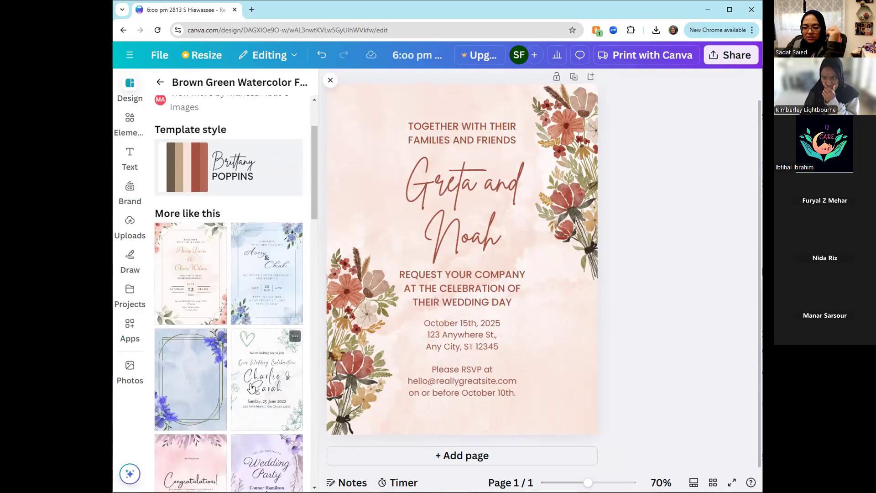
pyautogui.click(251, 388)
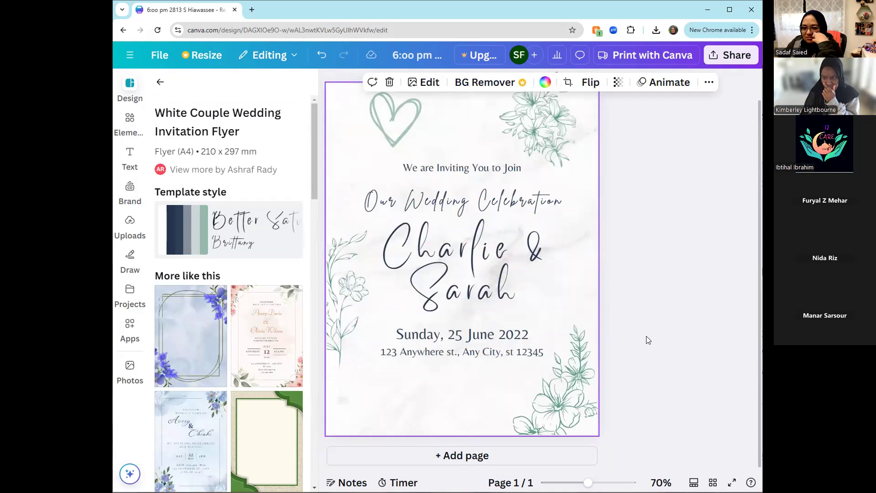
pyautogui.scroll(1, 646, 337)
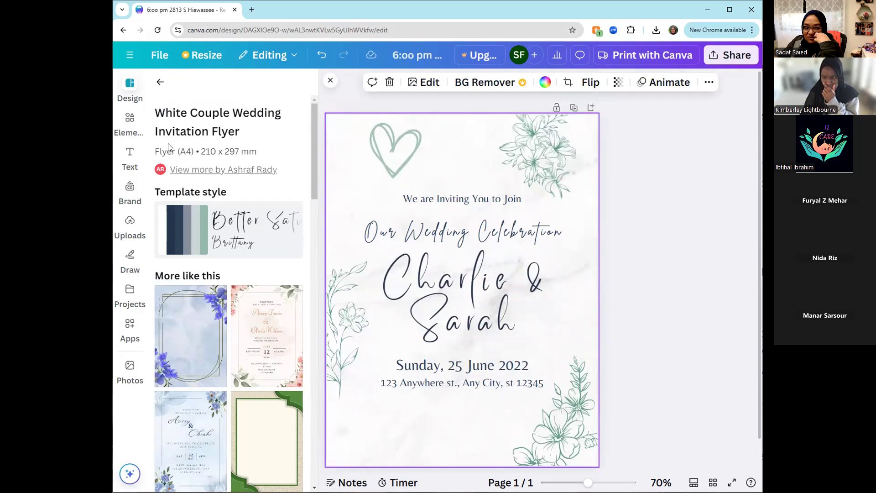
# - Try the Green Brown White Black Cute Illustrated Wedding Invitation Flyer template, dismiss the upgrade offer and return to the search results
pyautogui.click(159, 82)
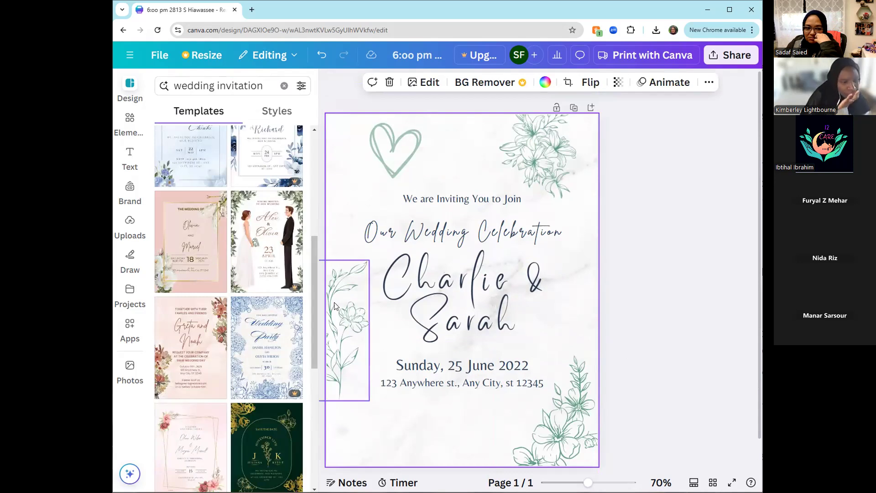
pyautogui.click(280, 274)
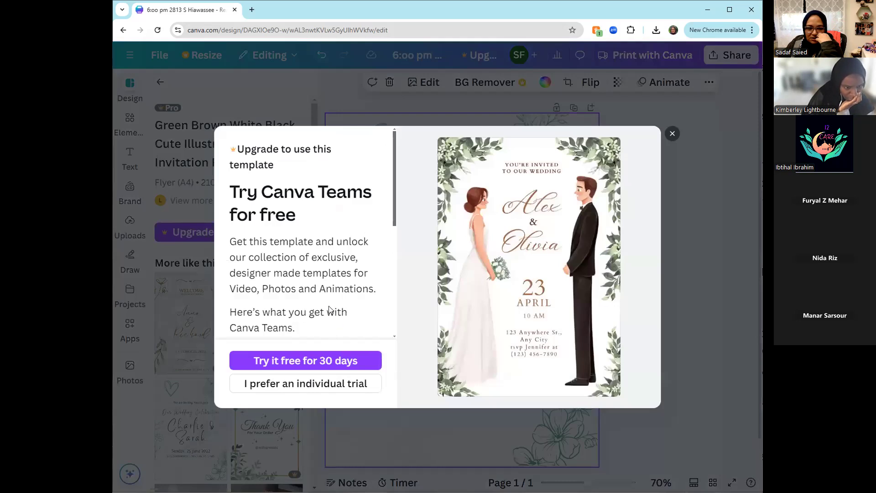
pyautogui.click(673, 133)
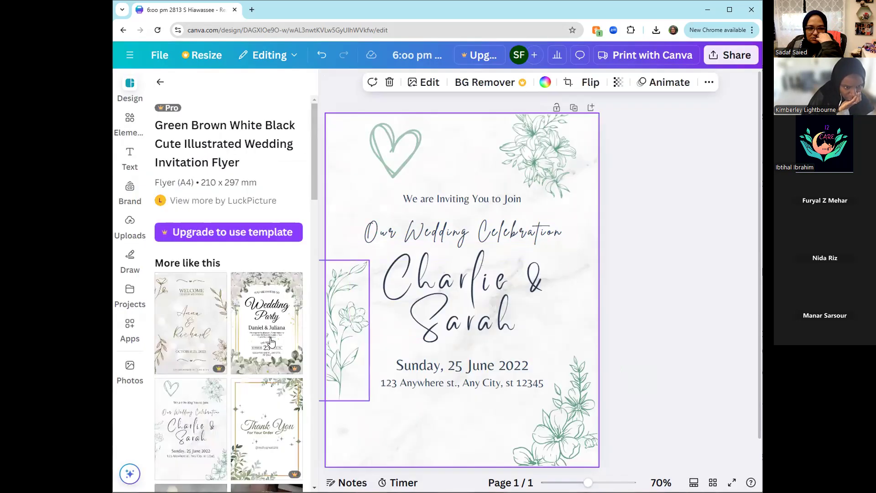
pyautogui.click(160, 85)
# - Apply the Pink and Gold Simple Wedding Flyer template to the page and look through the similar templates
pyautogui.scroll(-5, 194, 293)
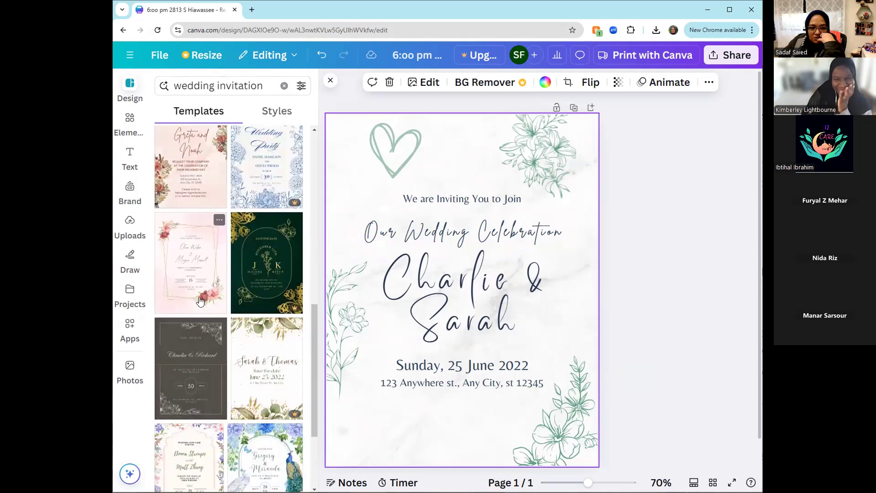
pyautogui.click(194, 293)
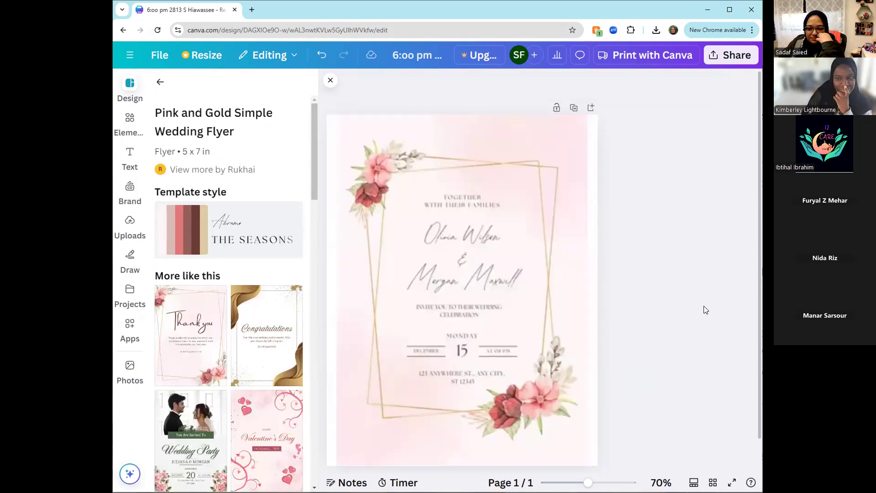
pyautogui.click(661, 279)
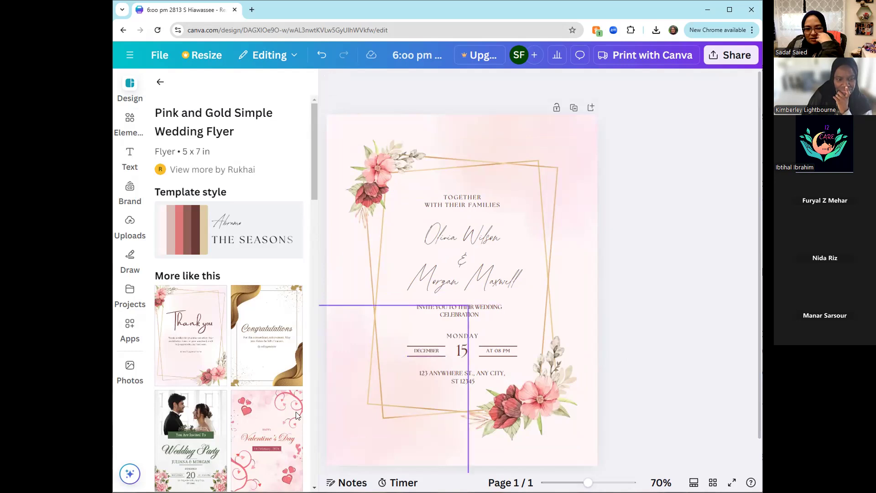
pyautogui.scroll(-10, 266, 339)
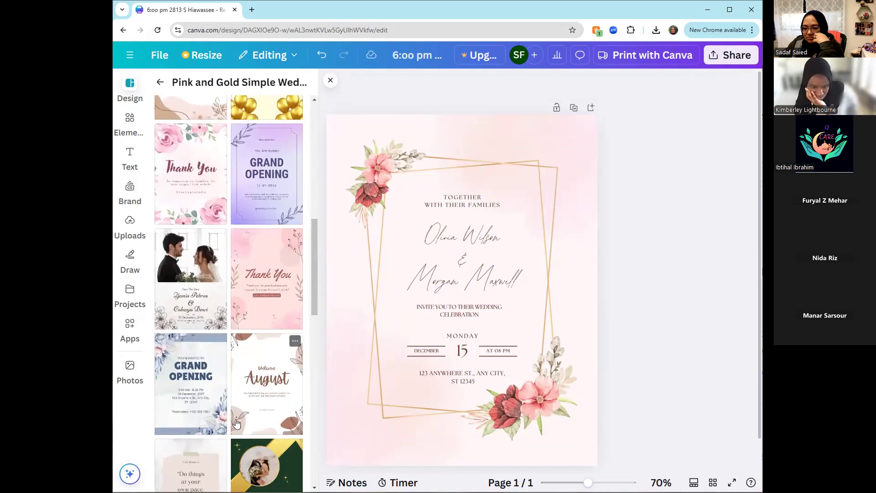
pyautogui.scroll(10, 242, 415)
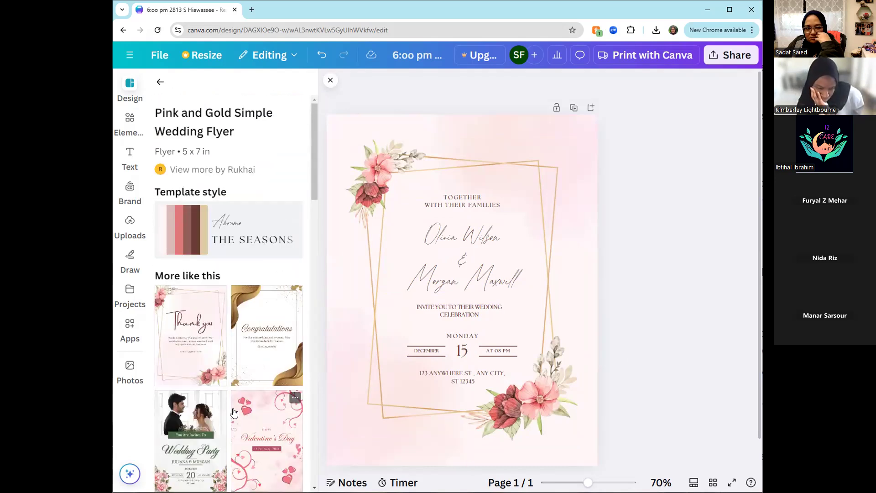
# - Browse the More like this templates for the Pink and Gold Simple Wedding Flyer
pyautogui.click(129, 56)
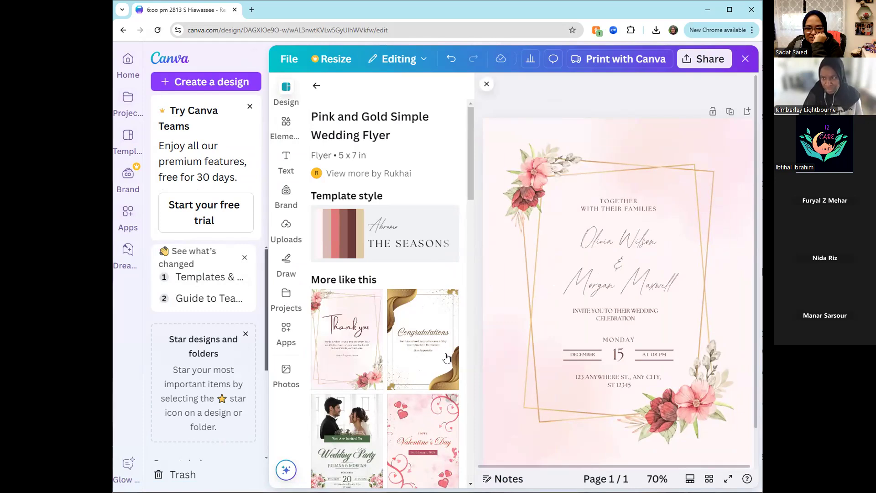
pyautogui.scroll(-1, 446, 354)
pyautogui.scroll(-2, 446, 354)
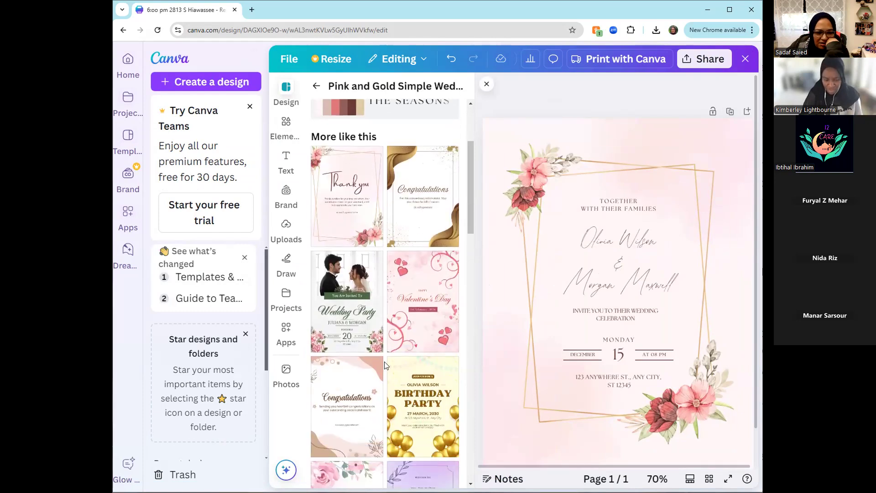
pyautogui.scroll(-2, 385, 364)
pyautogui.scroll(-3, 384, 364)
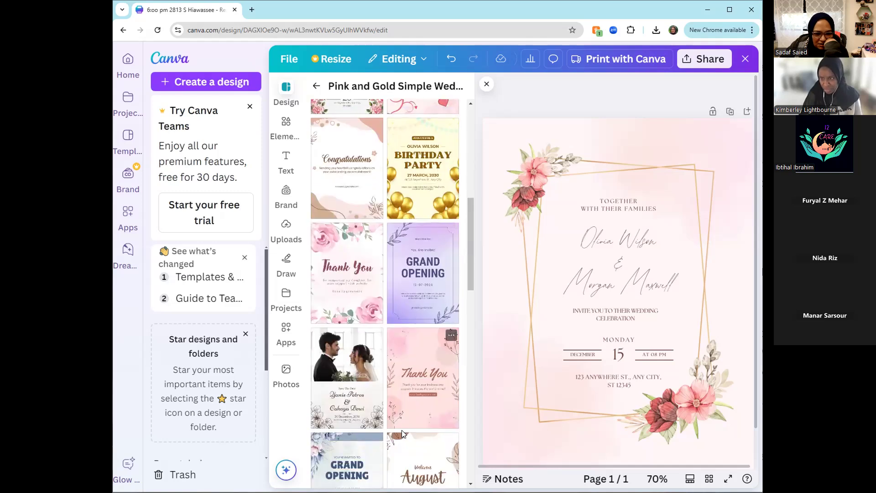
pyautogui.scroll(-3, 375, 427)
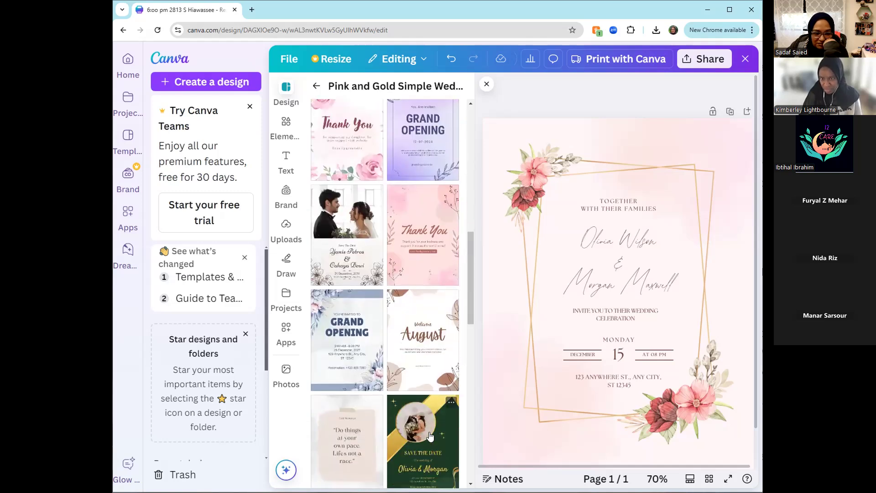
pyautogui.scroll(-3, 429, 437)
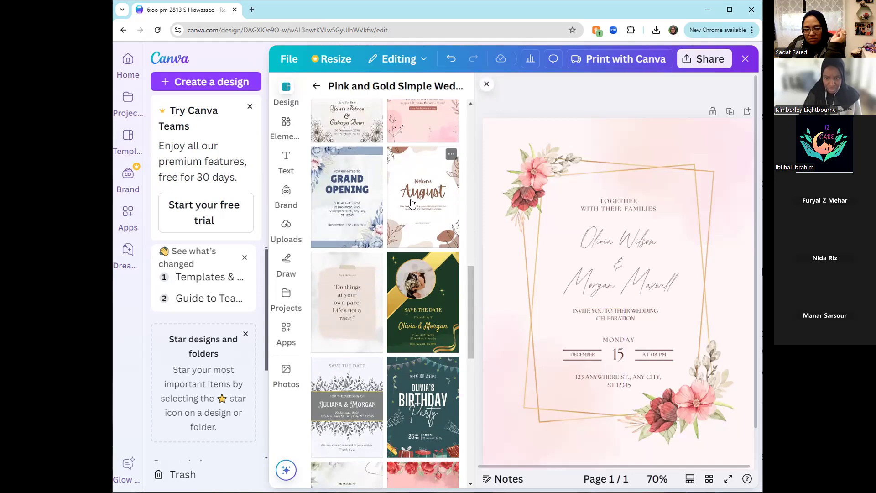
# - Close the template list, return to the Canva home page and open the overview of what's new in Docs
pyautogui.click(486, 86)
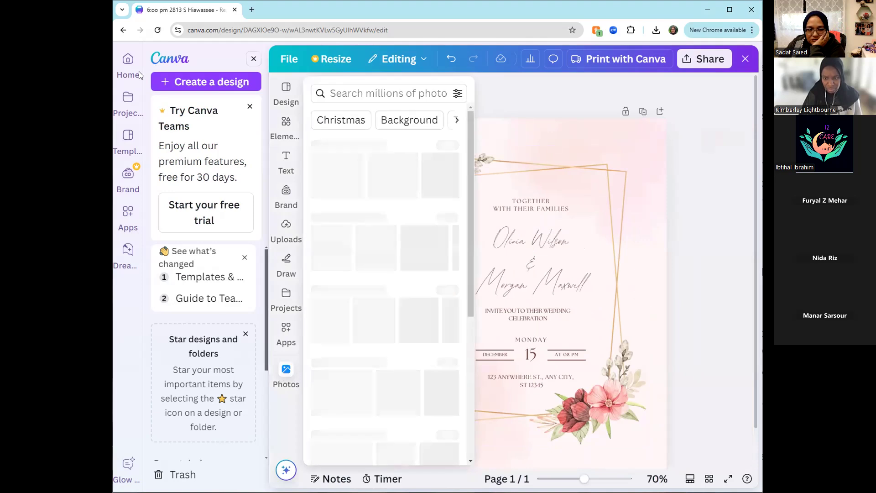
pyautogui.click(126, 60)
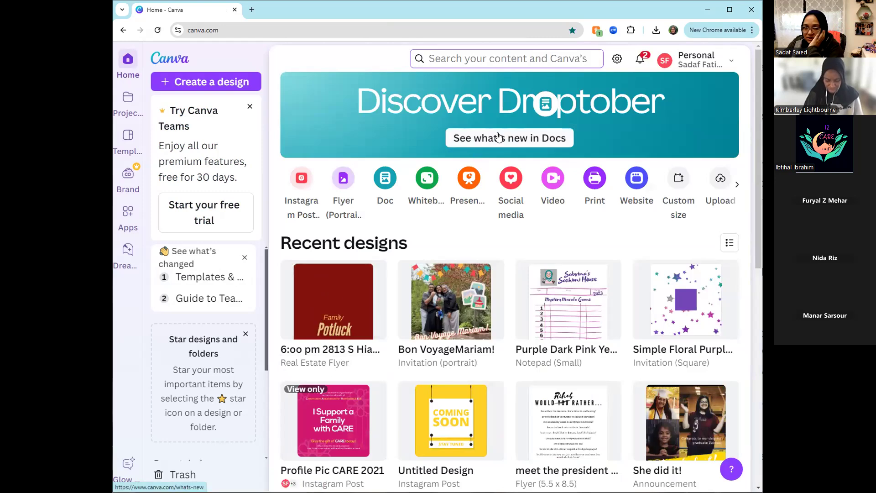
pyautogui.click(524, 142)
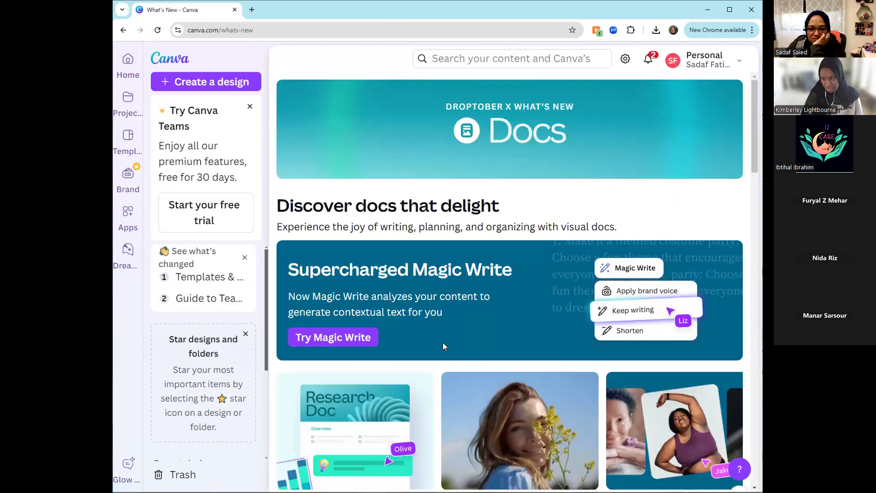
pyautogui.scroll(-4, 443, 343)
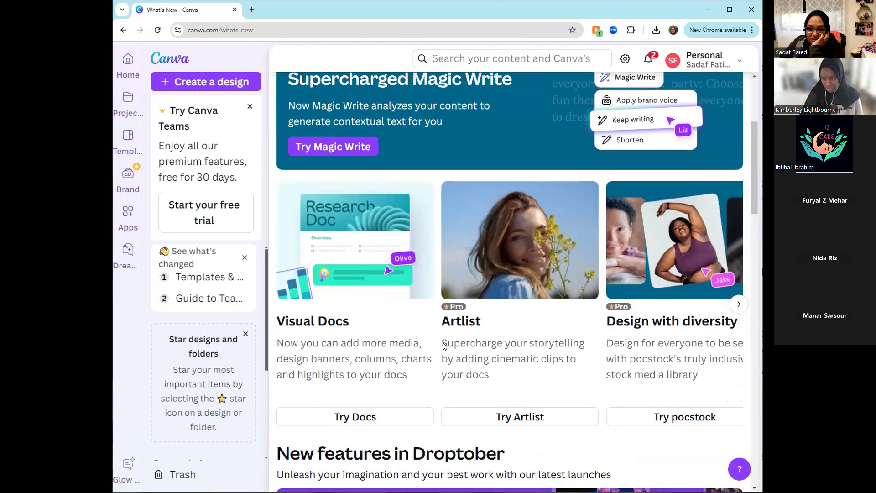
pyautogui.scroll(4, 443, 346)
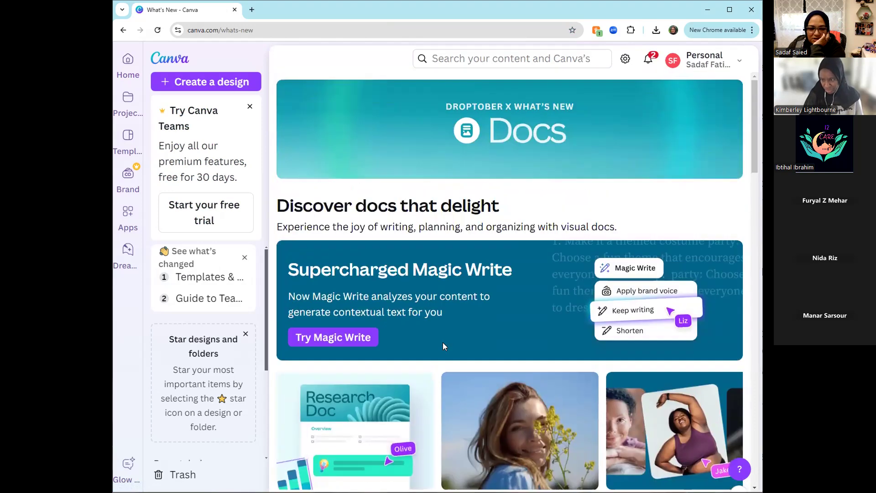
# - Open the Supercharged Magic Write sample doc and look over its bio prompt
pyautogui.click(351, 338)
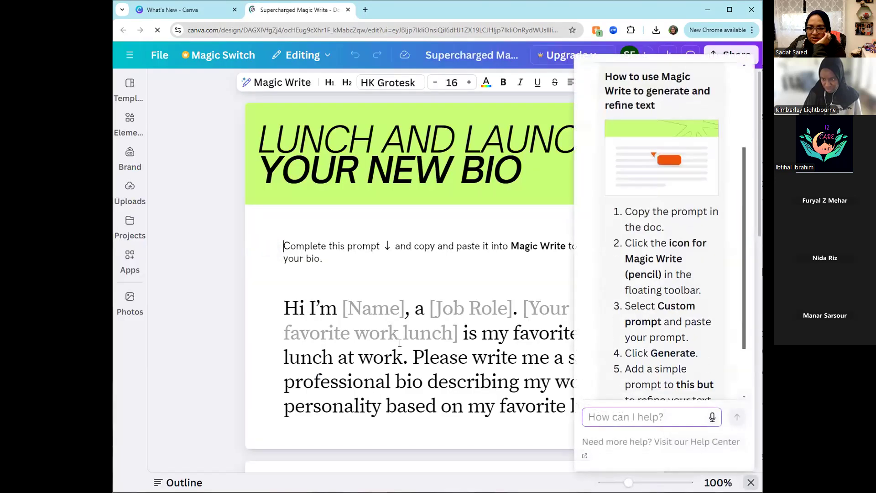
pyautogui.scroll(-2, 399, 342)
pyautogui.scroll(1, 404, 338)
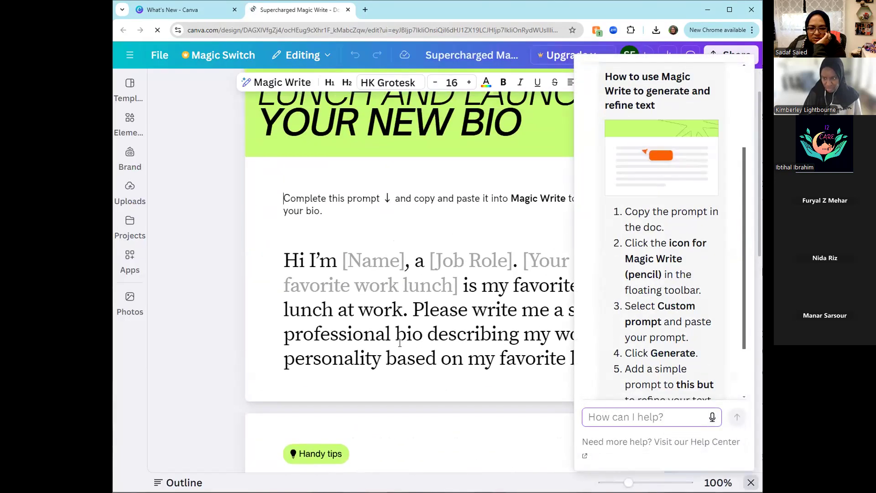
pyautogui.scroll(1, 410, 336)
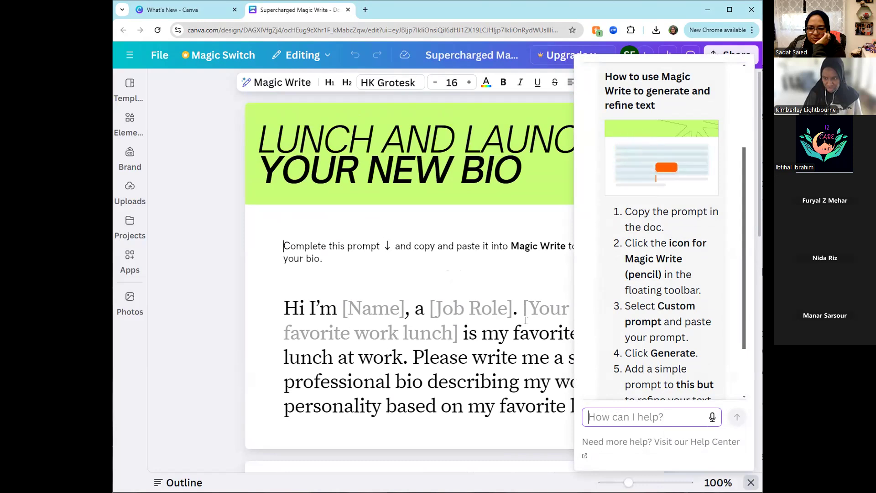
# - Generate text with Magic Write from the prompt "Cover letter for a job at a nonprofit" and review the draft
pyautogui.click(279, 82)
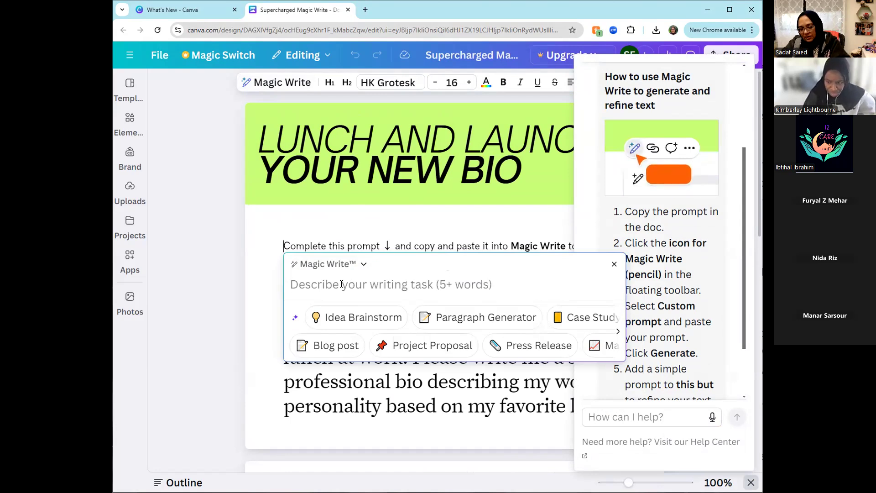
pyautogui.write('R')
pyautogui.press('BackSpace')
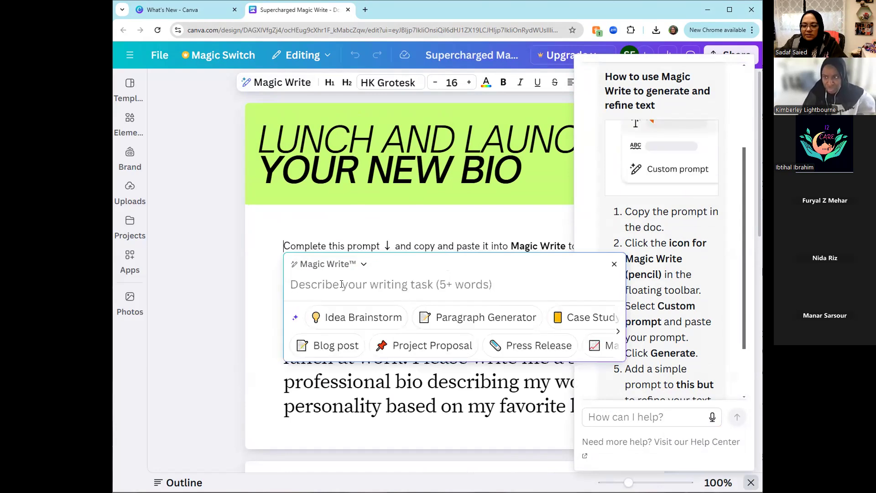
pyautogui.write('Cover lett')
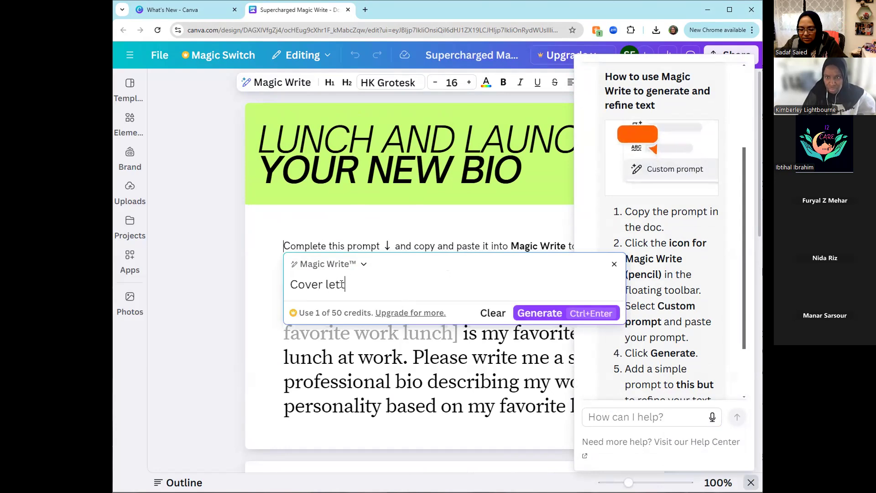
pyautogui.write('er for a ')
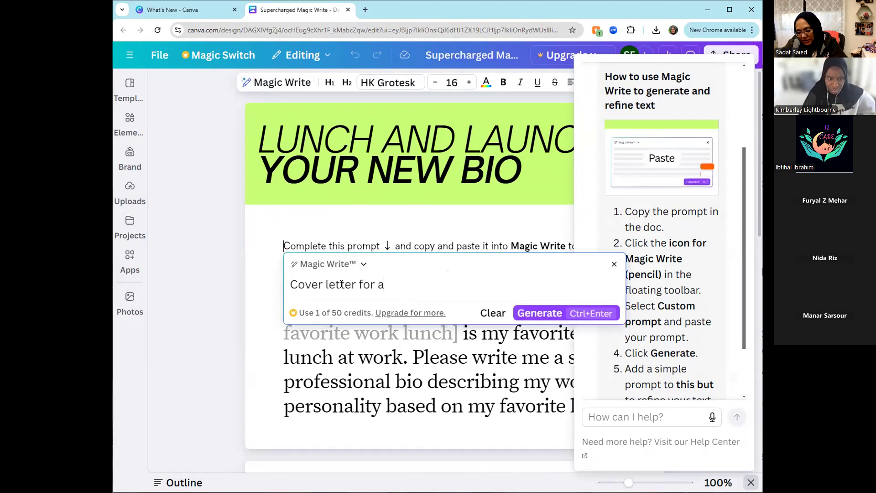
pyautogui.write('job a')
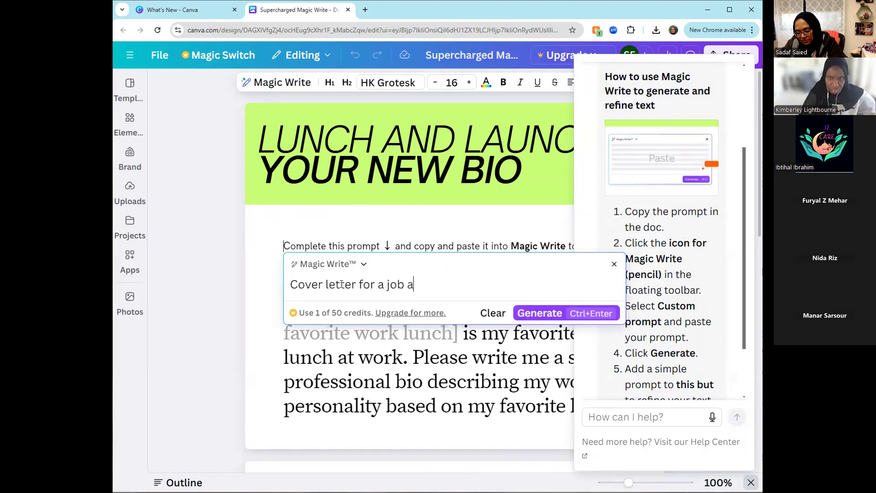
pyautogui.write('t a nonprofit')
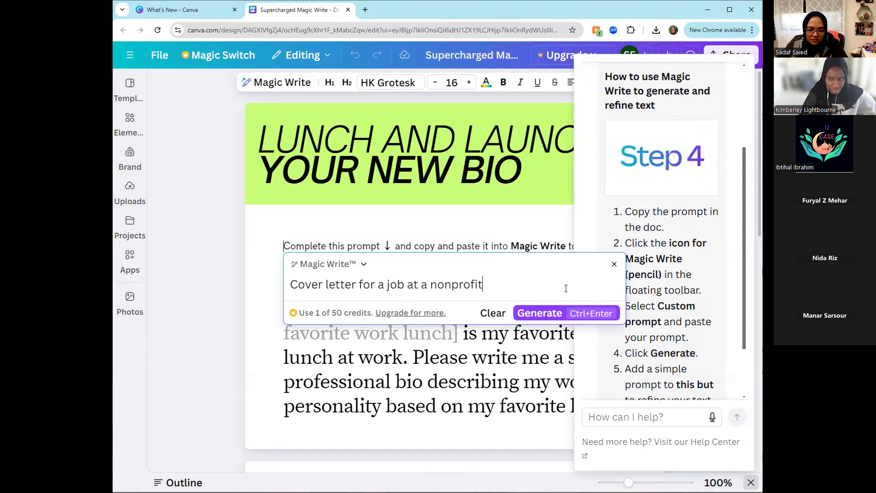
pyautogui.click(552, 314)
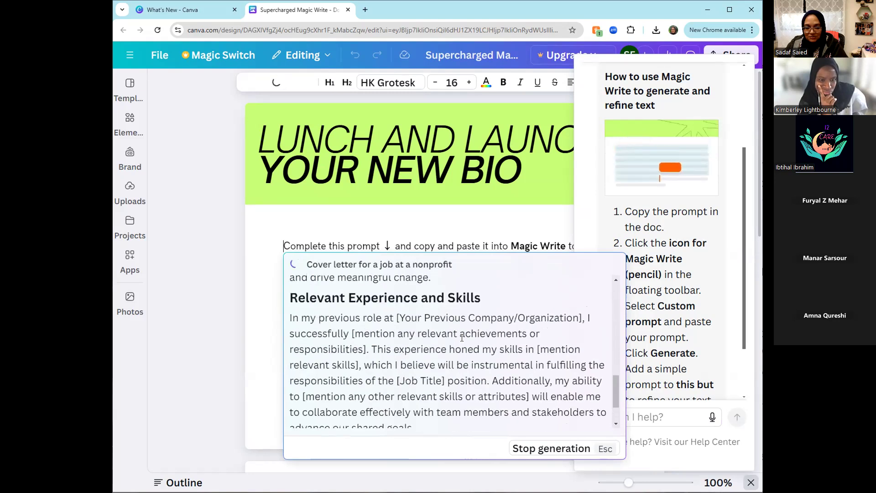
pyautogui.scroll(8, 449, 335)
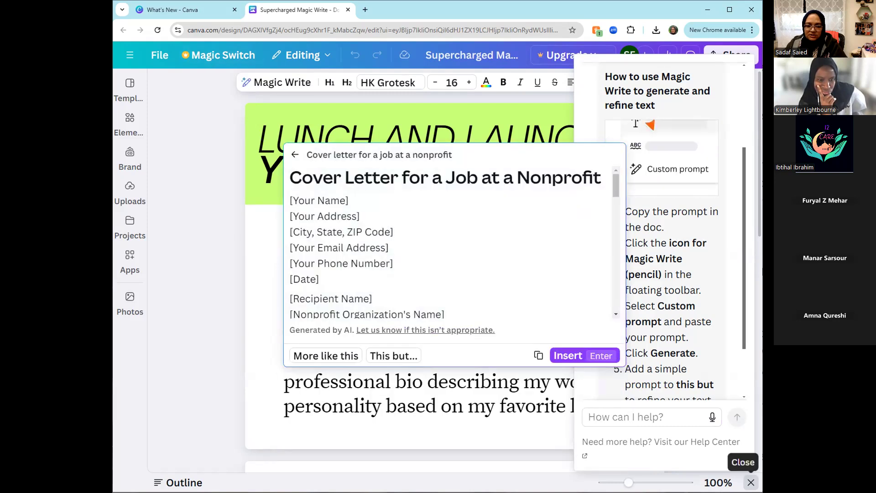
# - Dismiss the help assistant and look through the sample doc's Magic Write instructions
pyautogui.click(751, 483)
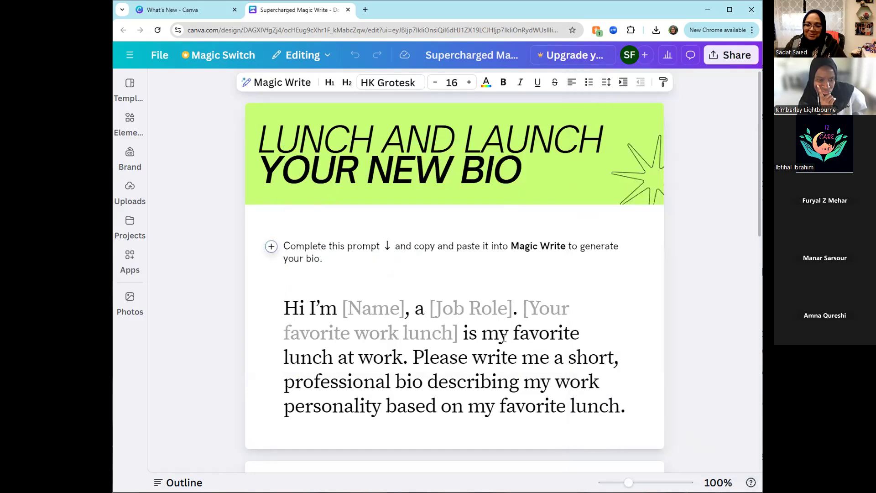
pyautogui.scroll(-8, 505, 338)
pyautogui.scroll(-6, 336, 346)
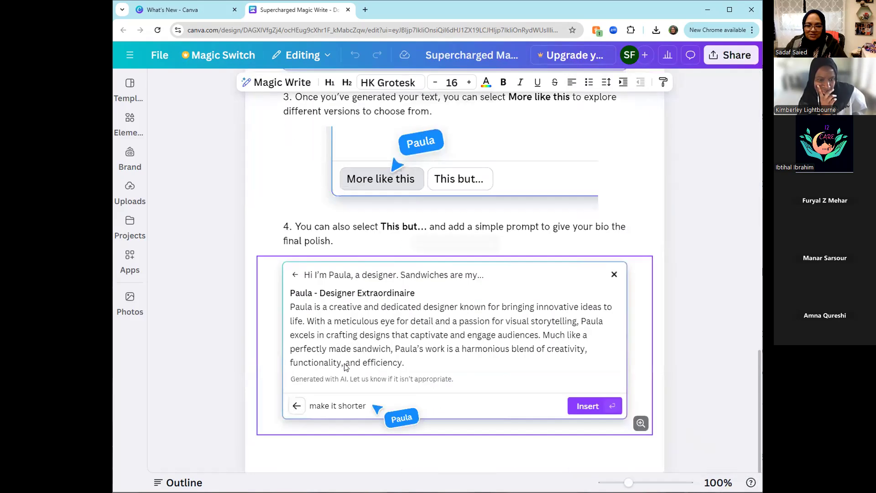
pyautogui.scroll(8, 336, 346)
pyautogui.scroll(6, 336, 346)
# - Leave the sample doc for the Canva home page and switch back to the What's New page
pyautogui.click(129, 83)
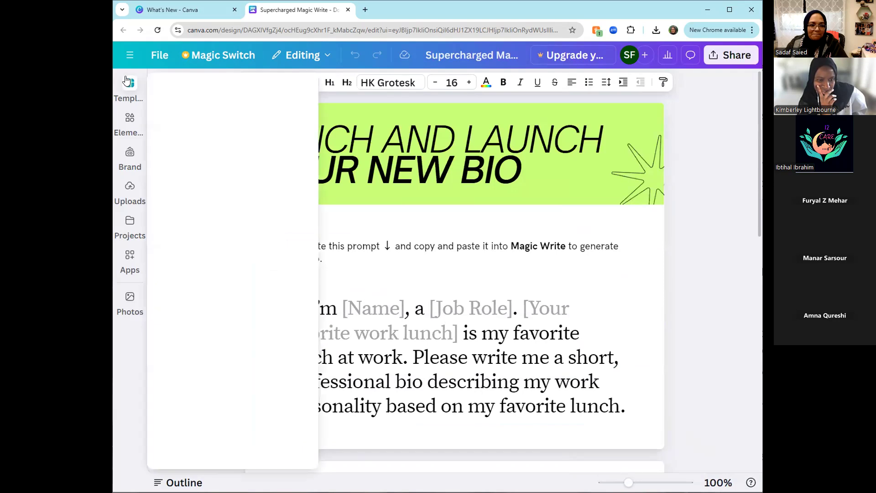
pyautogui.click(129, 55)
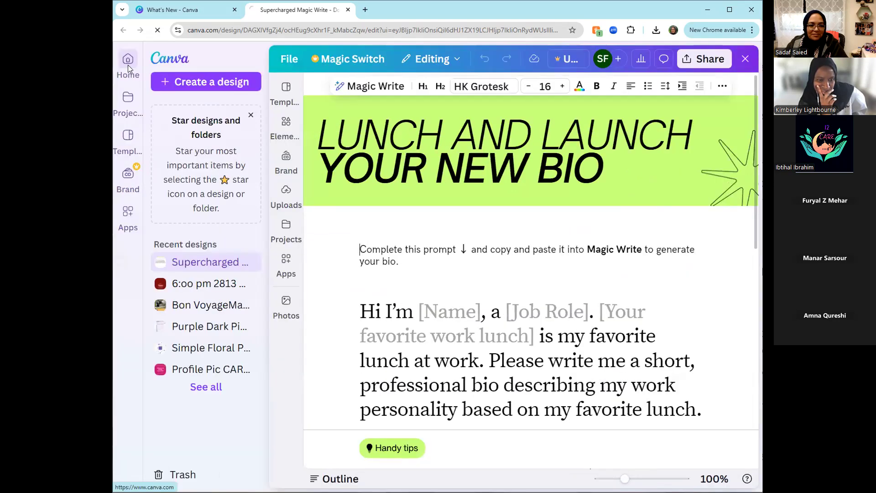
pyautogui.click(128, 65)
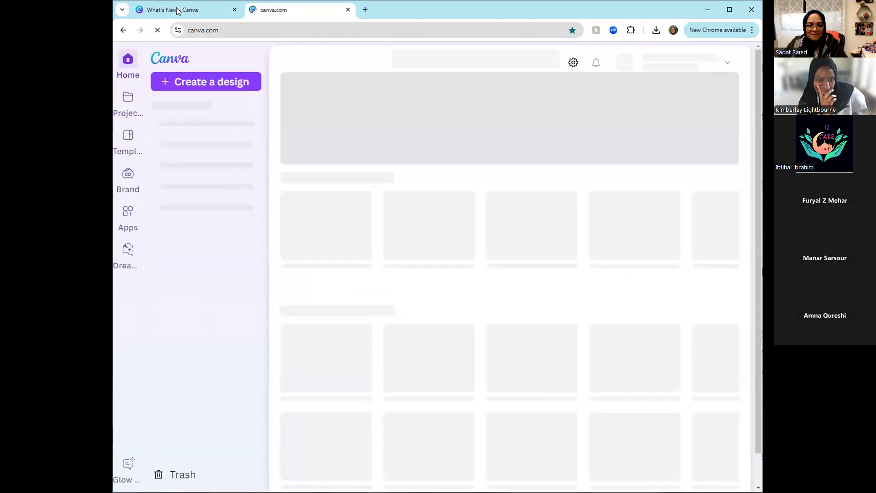
pyautogui.click(177, 10)
pyautogui.scroll(-5, 417, 202)
pyautogui.scroll(5, 417, 202)
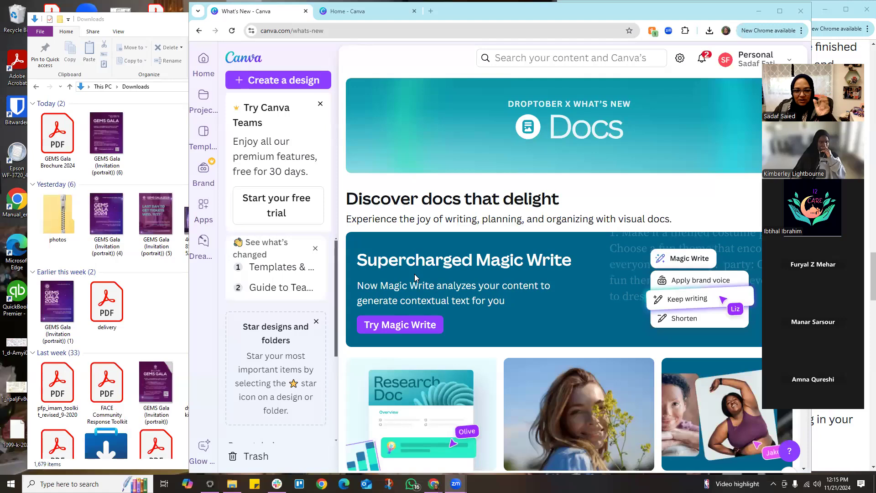
# - Bring the Downloads folder beside the browser and upload the GEMS Gala Brochure 2024 PDF from it to Canva
pyautogui.click(147, 140)
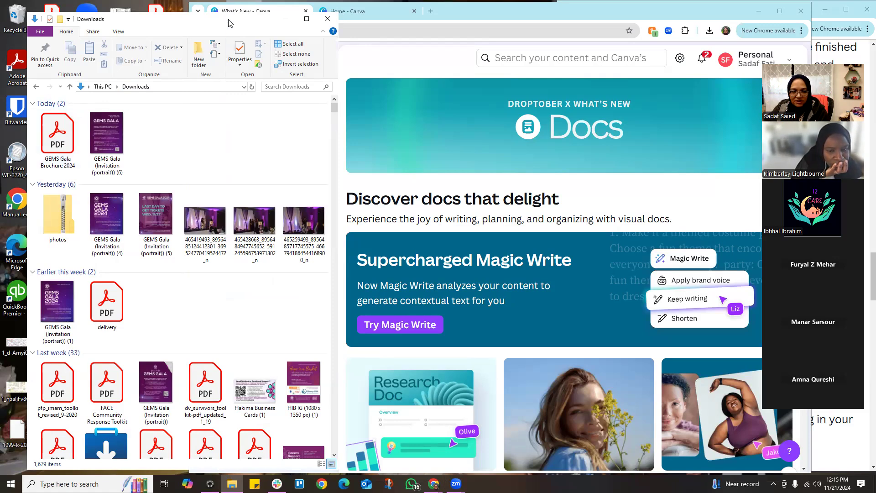
pyautogui.moveTo(228, 23); pyautogui.dragTo(206, 30)
pyautogui.moveTo(38, 149); pyautogui.dragTo(522, 197)
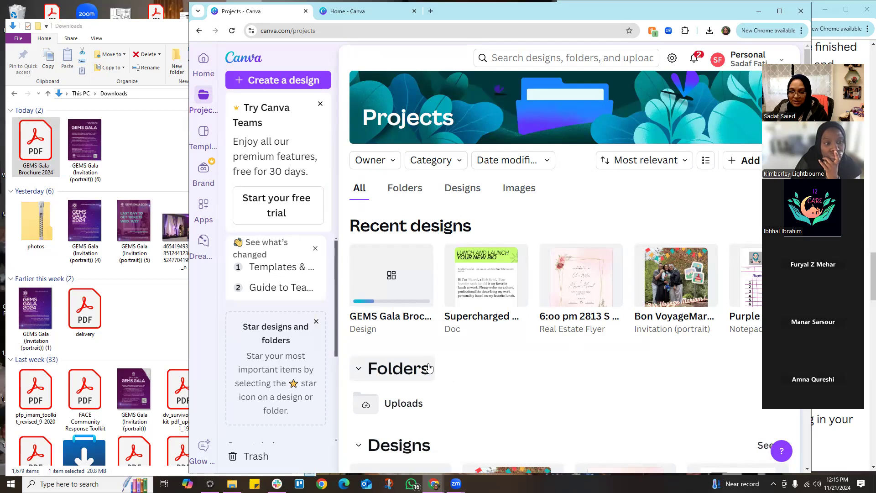
# - Open the GEMS Gala Brochure 2024 PDF in Adobe Acrobat and examine its cover text and page layout
pyautogui.click(41, 159)
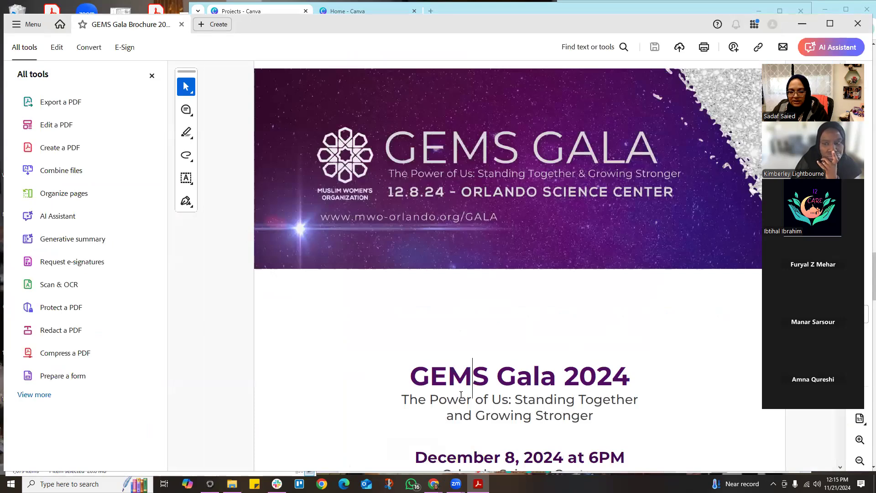
pyautogui.moveTo(497, 376); pyautogui.dragTo(441, 372)
pyautogui.click(587, 417)
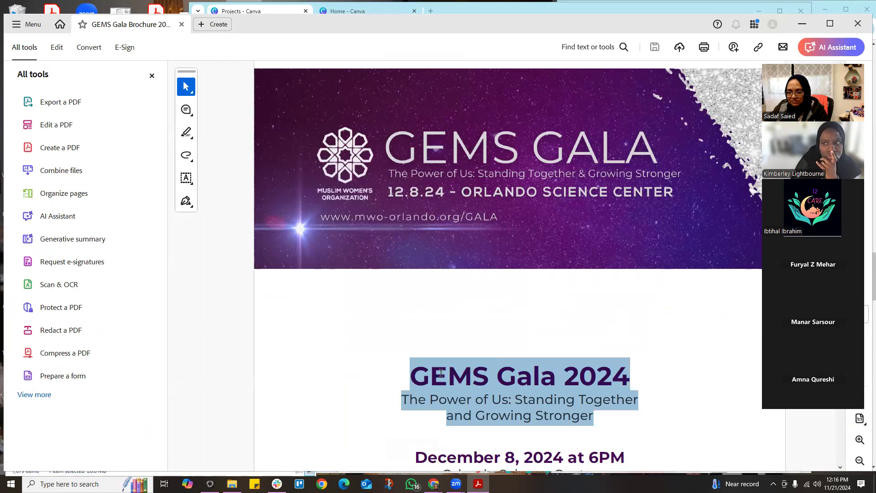
pyautogui.click(523, 428)
pyautogui.scroll(-3, 523, 428)
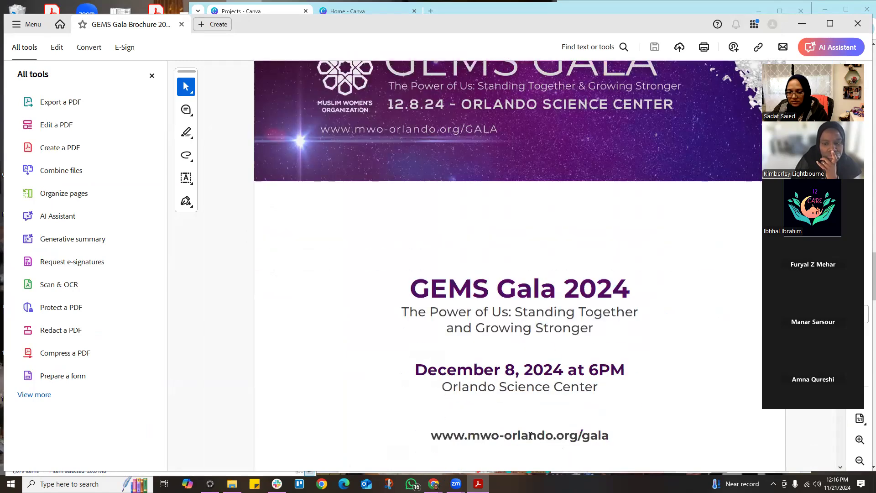
pyautogui.scroll(-3, 531, 435)
pyautogui.scroll(-4, 531, 435)
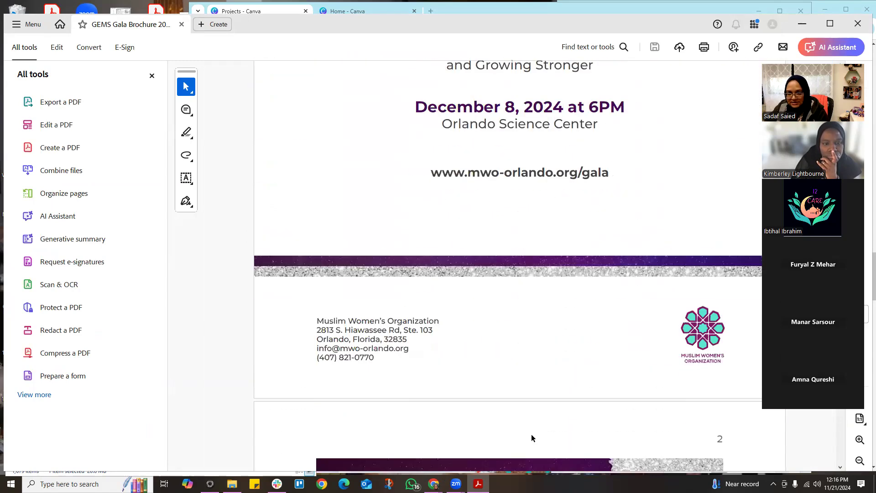
pyautogui.scroll(6, 531, 435)
pyautogui.scroll(4, 531, 434)
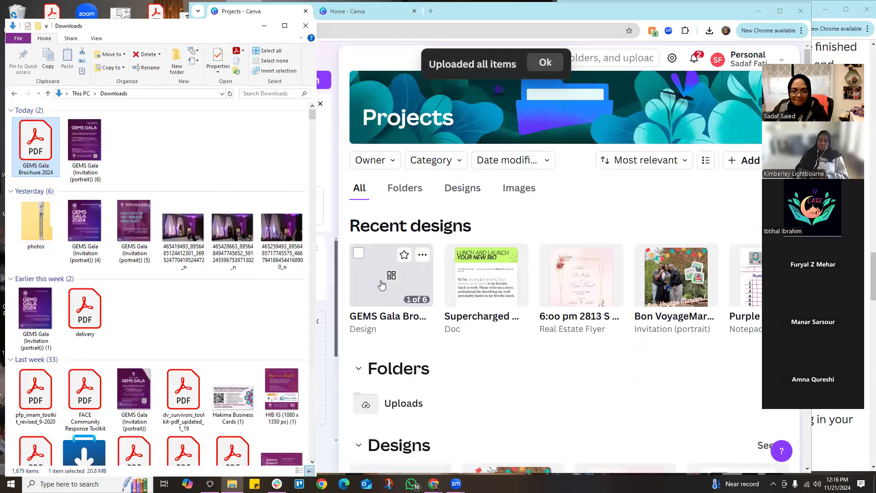
# - Open the imported GEMS Gala Brochure 2024 design in the full editor, dismissing the upload notice and the file import feedback form
pyautogui.click(381, 285)
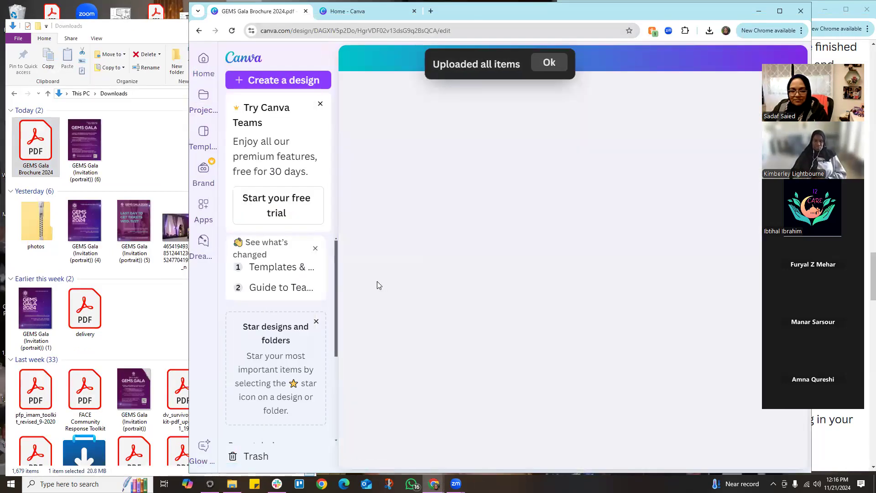
pyautogui.click(552, 63)
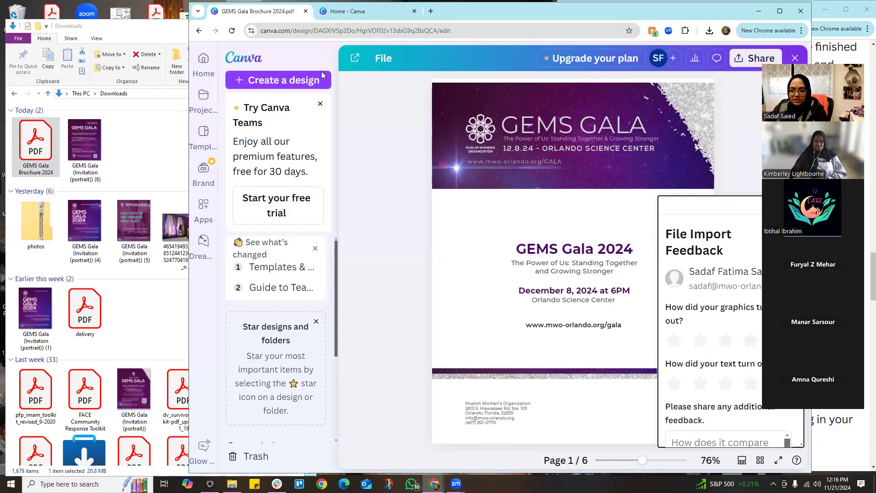
pyautogui.click(794, 205)
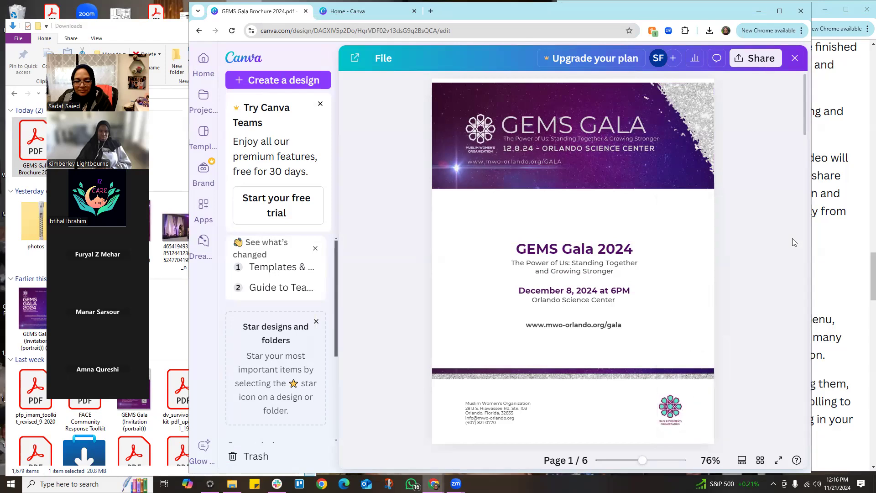
pyautogui.click(582, 253)
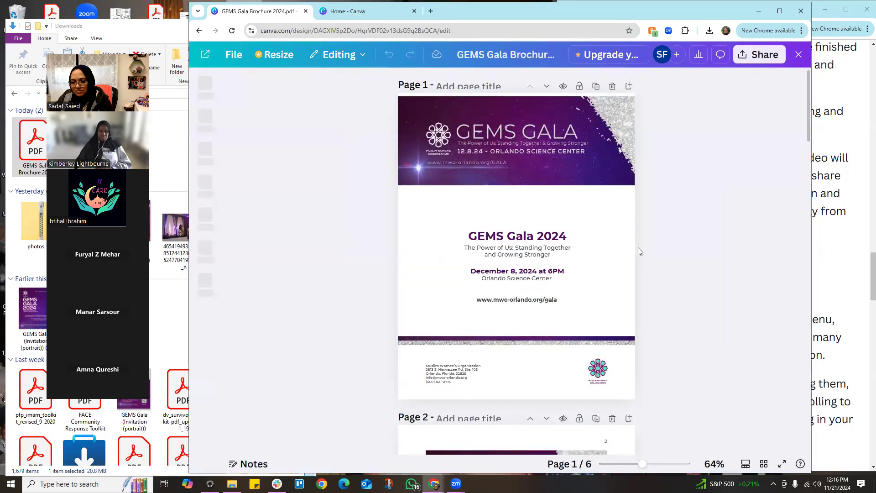
# - Move the title block and the date and venue lines on the brochure cover slightly upward
pyautogui.moveTo(555, 256); pyautogui.dragTo(556, 247)
pyautogui.click(546, 290)
pyautogui.moveTo(546, 290)
pyautogui.mouseDown()
pyautogui.moveTo(545, 301)
pyautogui.moveTo(544, 292)
pyautogui.mouseUp()
pyautogui.click(544, 296)
# - Change the year in the cover's event date to 2025 and leave the text box
pyautogui.click(521, 284)
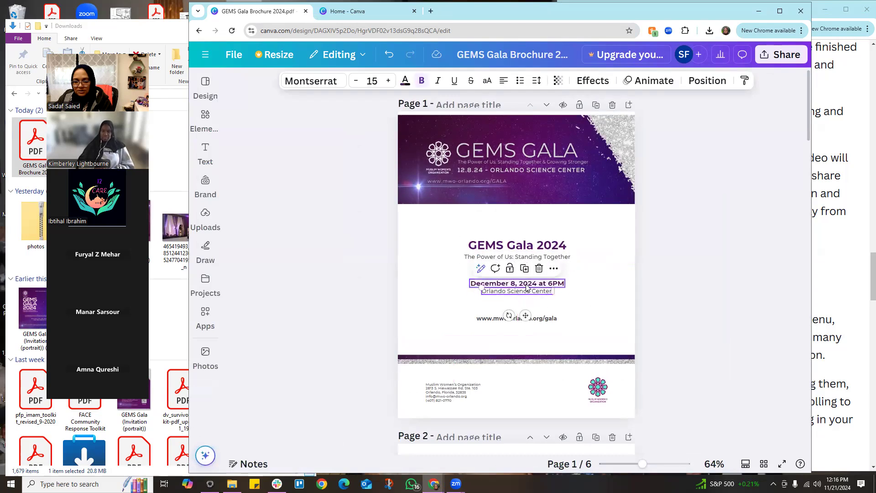
pyautogui.doubleClick(522, 283)
pyautogui.click(522, 283)
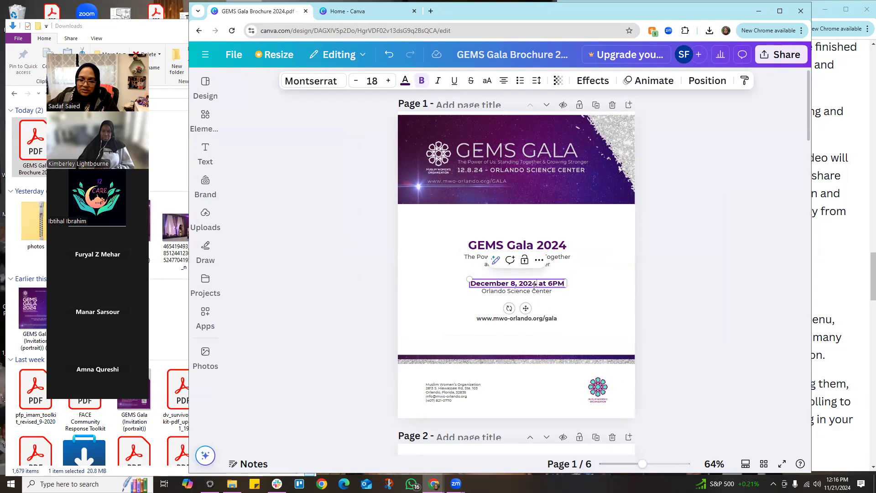
pyautogui.press('BackSpace')
pyautogui.write('5')
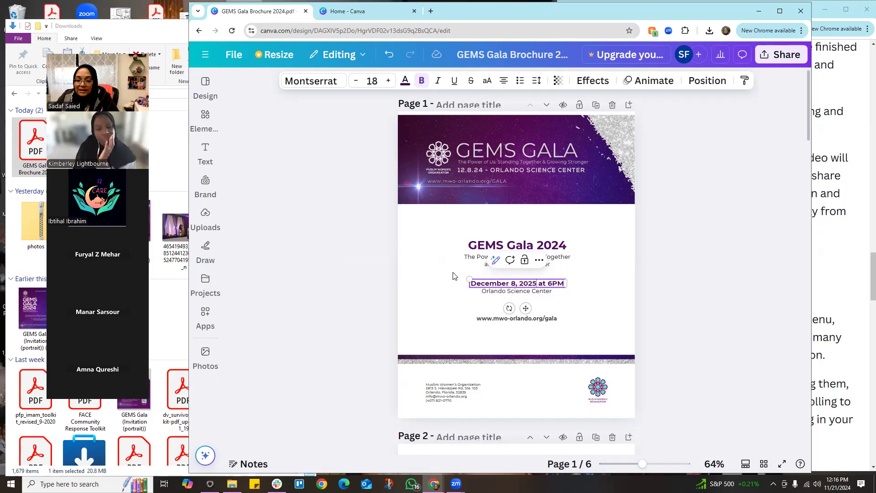
pyautogui.click(575, 309)
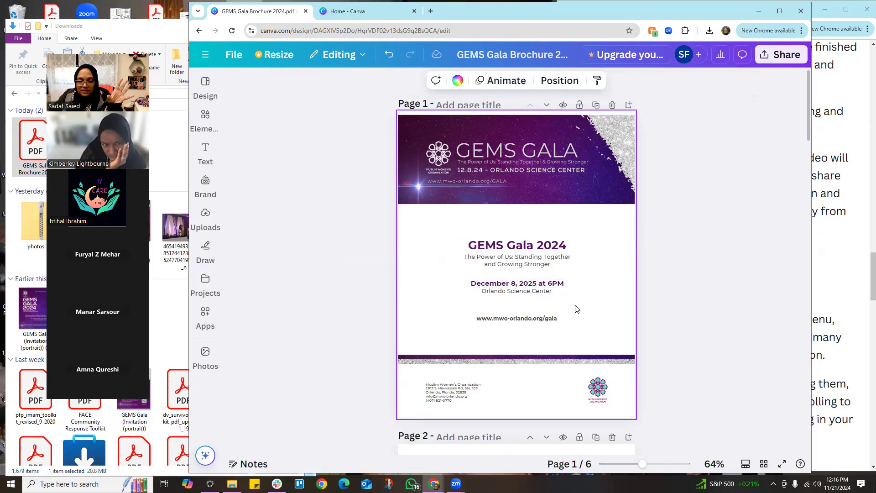
# - Shift the logo at the foot of the cover slightly down and left, and widen the contact details text box
pyautogui.moveTo(595, 390); pyautogui.dragTo(591, 395)
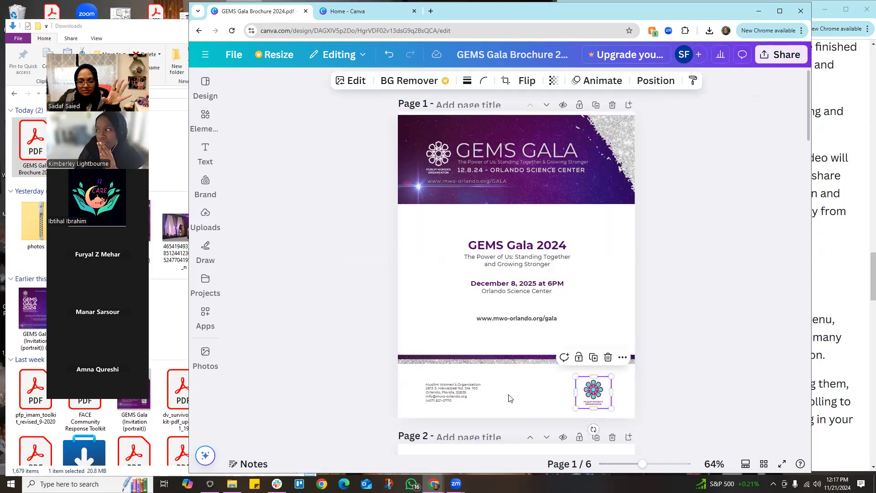
pyautogui.click(458, 396)
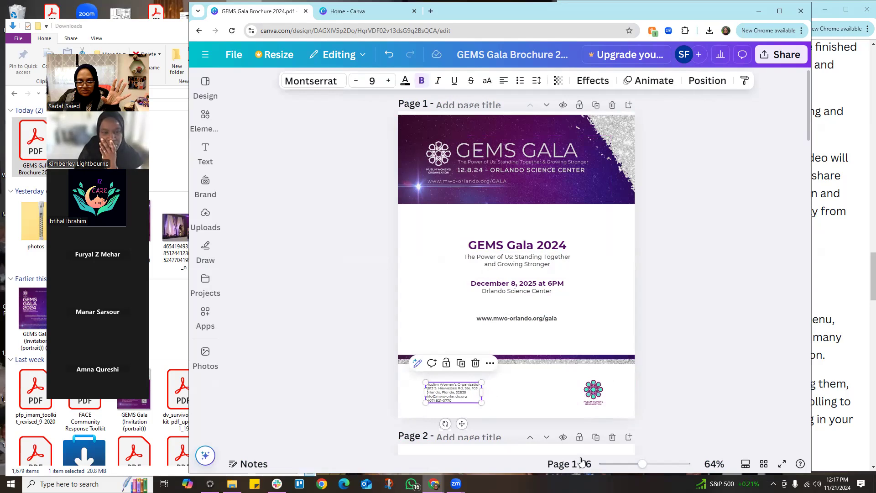
pyautogui.moveTo(643, 466); pyautogui.dragTo(654, 465)
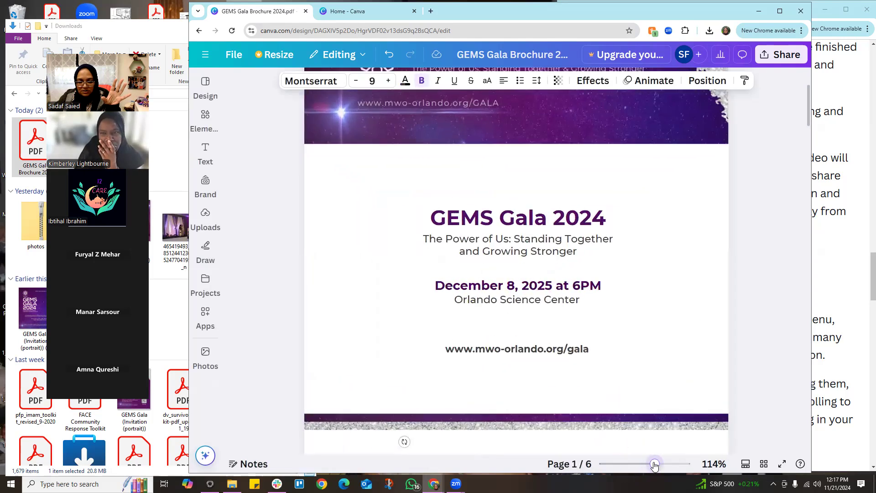
pyautogui.scroll(-4, 515, 383)
pyautogui.click(402, 306)
pyautogui.click(402, 306)
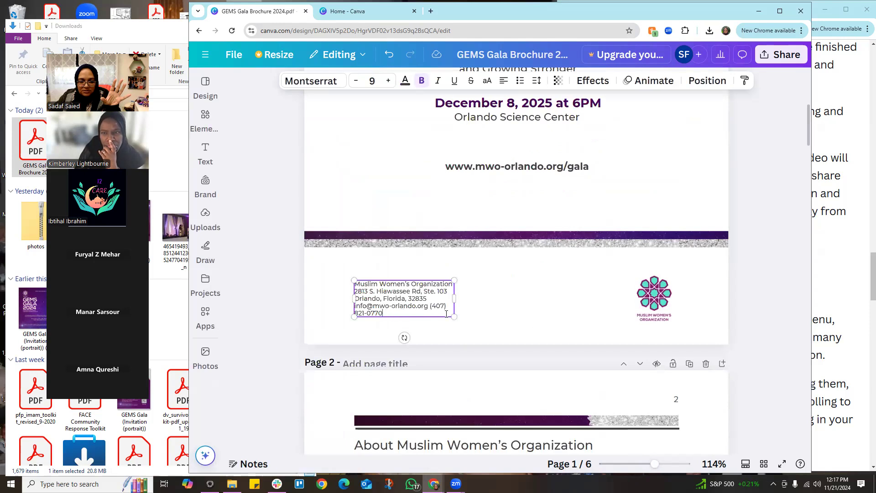
pyautogui.moveTo(455, 298); pyautogui.dragTo(466, 299)
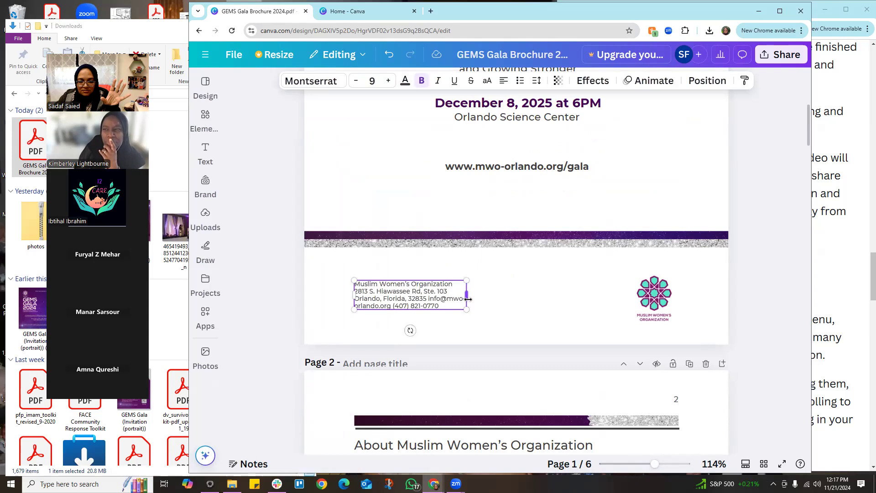
pyautogui.click(497, 301)
# - Nudge the group photo beside the About Muslim Women's Organization text on page 2 slightly up and right
pyautogui.scroll(-5, 498, 320)
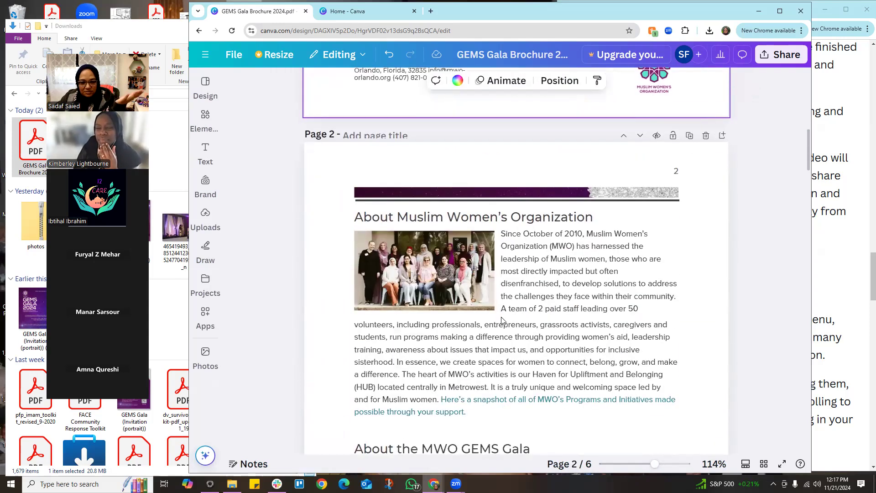
pyautogui.click(428, 278)
pyautogui.moveTo(428, 275); pyautogui.dragTo(429, 273)
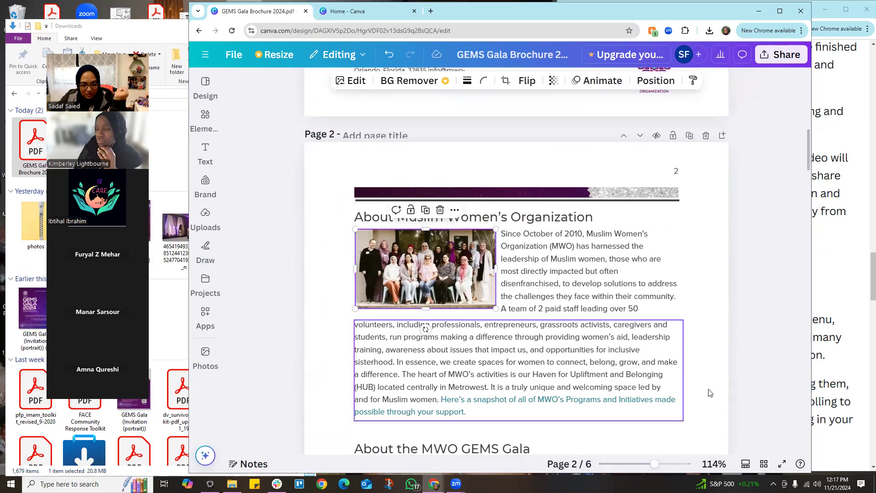
pyautogui.click(716, 355)
# - Open the paragraph under About the MWO GEMS Gala on page 2 for text editing and leave it
pyautogui.scroll(-5, 716, 355)
pyautogui.scroll(-5, 716, 354)
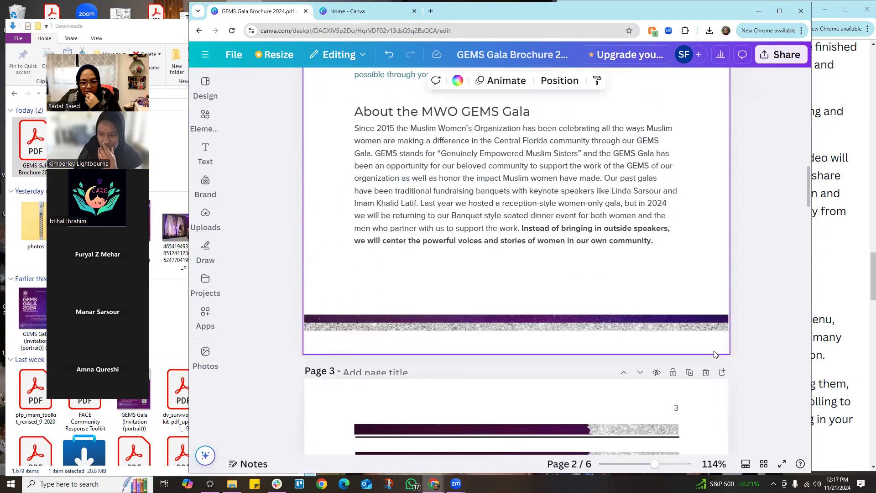
pyautogui.scroll(5, 700, 352)
pyautogui.click(581, 296)
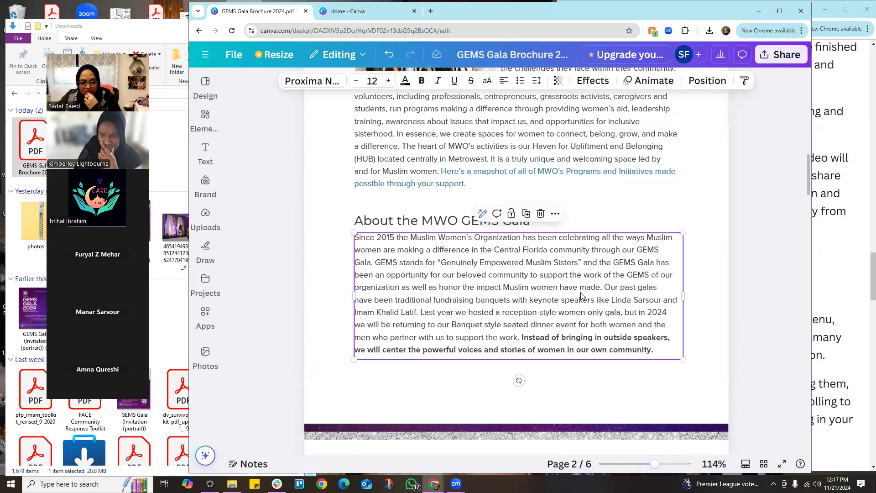
pyautogui.click(588, 309)
pyautogui.click(628, 333)
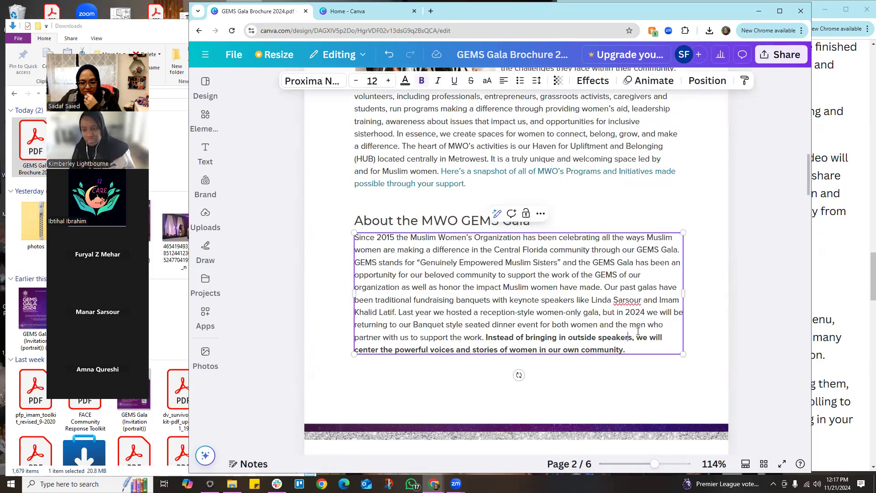
pyautogui.click(715, 319)
# - Look through brochure pages 3 to 6, selecting the event date line and the ticket line's text on page 4 to check that they are editable
pyautogui.scroll(-8, 708, 345)
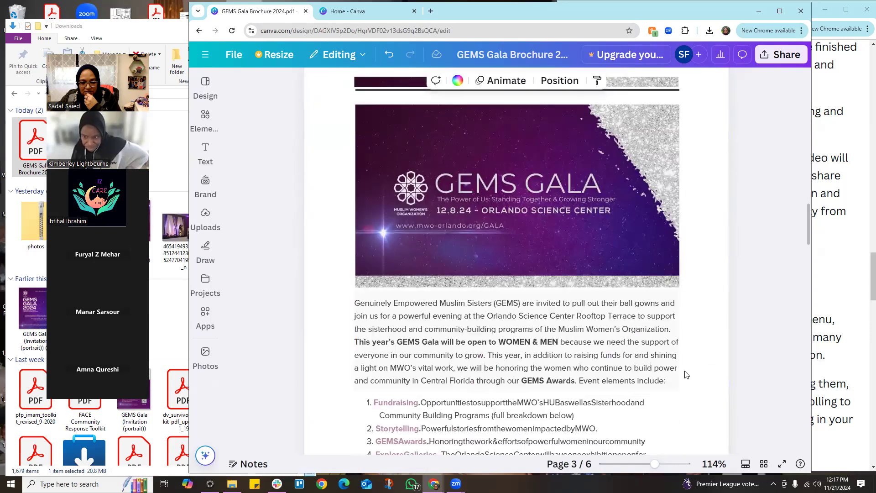
pyautogui.scroll(-10, 542, 249)
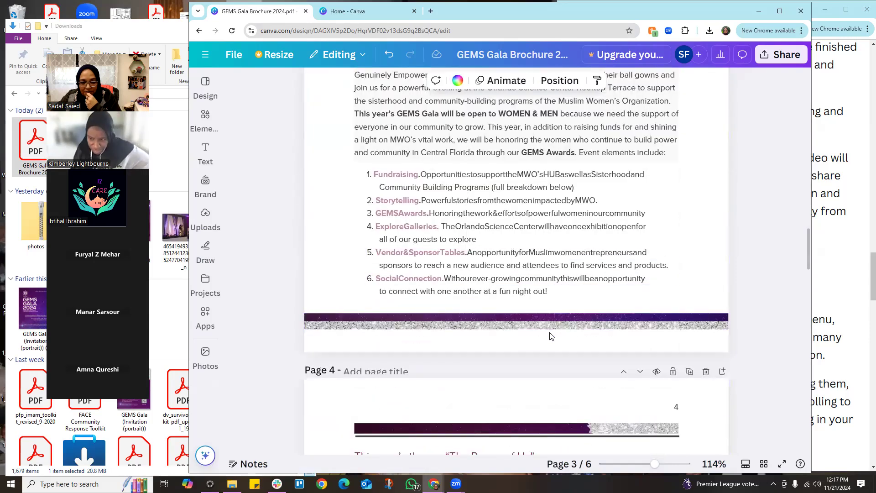
pyautogui.scroll(-3, 547, 340)
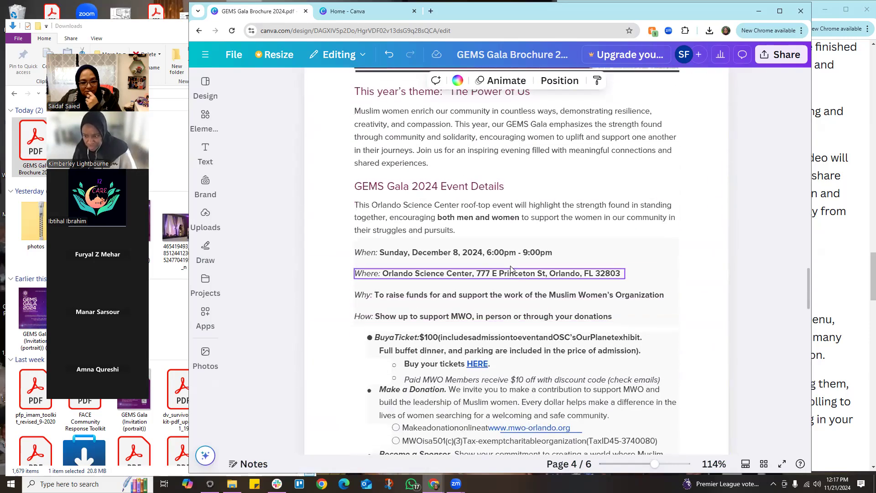
pyautogui.click(510, 258)
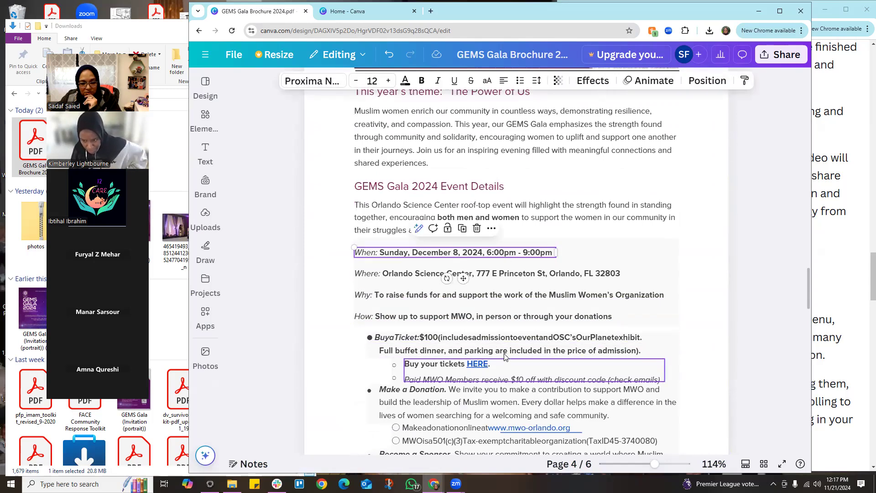
pyautogui.click(505, 336)
pyautogui.click(506, 336)
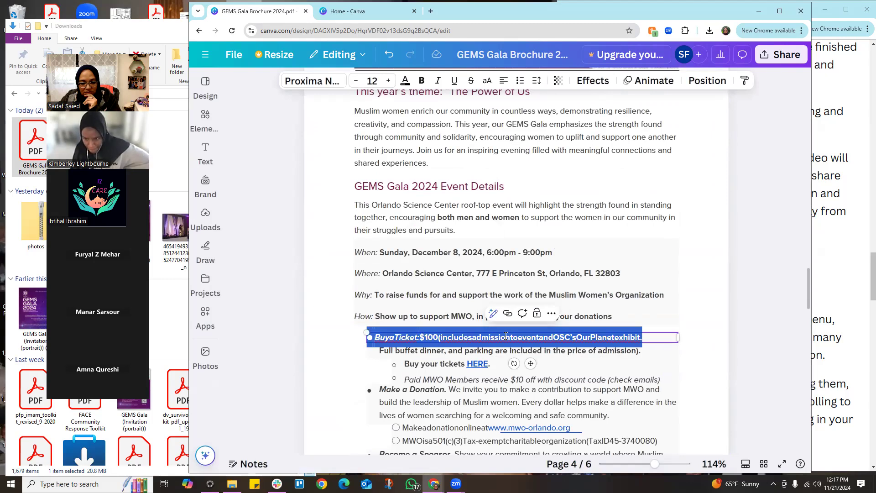
pyautogui.click(694, 383)
pyautogui.scroll(-6, 693, 393)
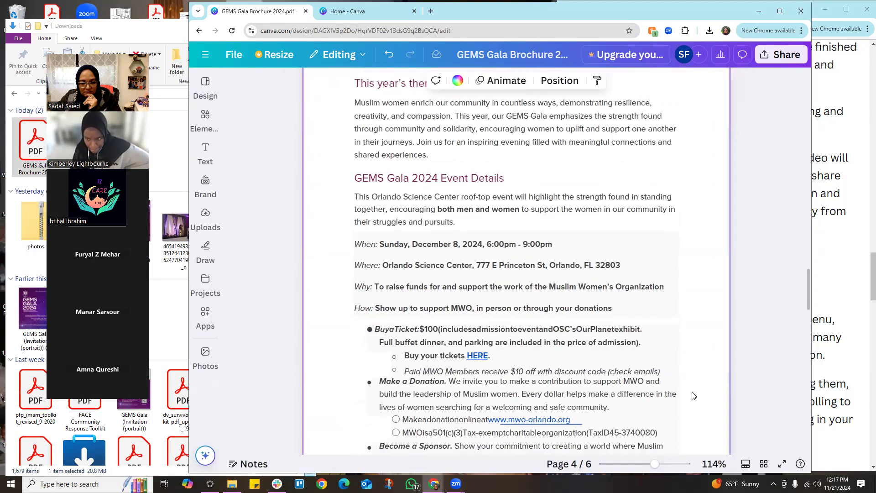
pyautogui.scroll(-5, 693, 396)
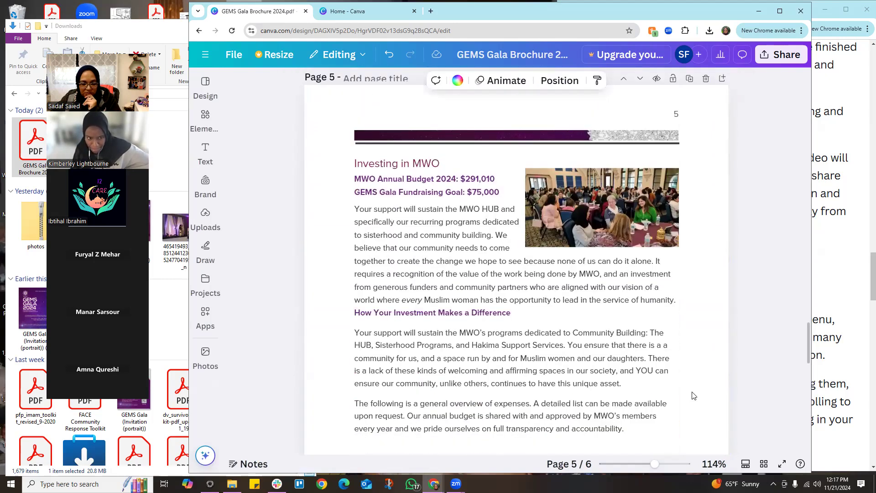
pyautogui.scroll(-10, 693, 395)
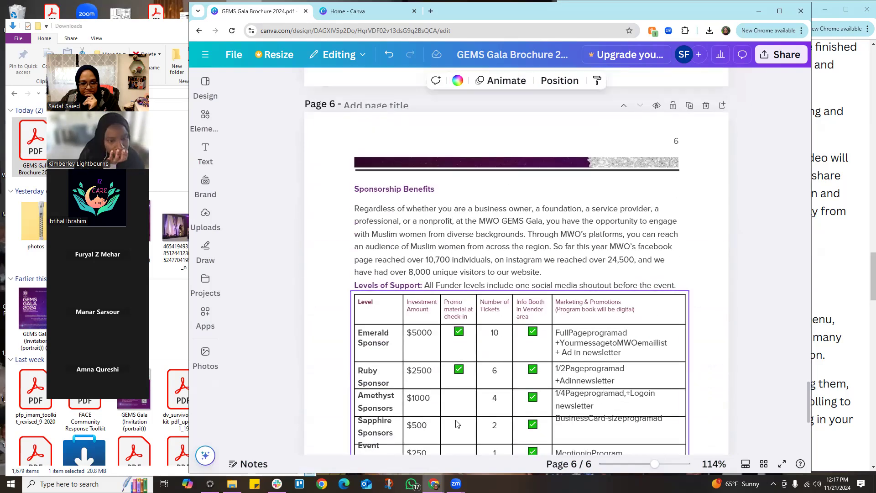
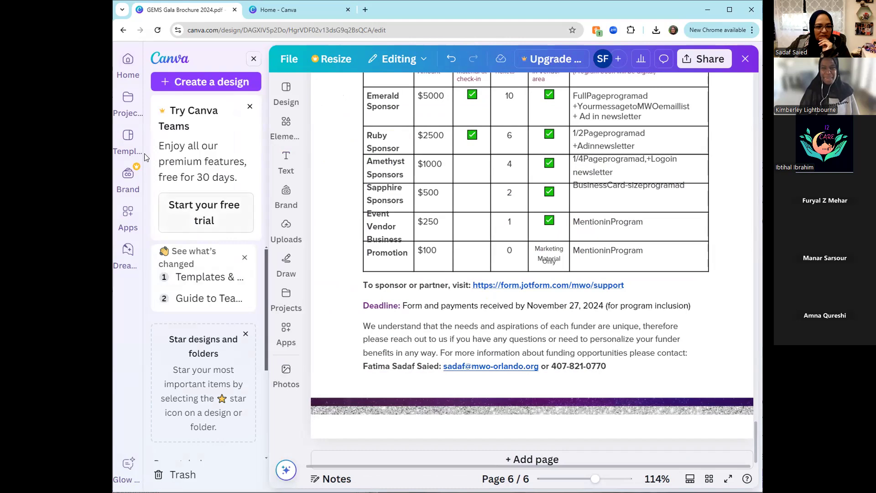
# - Browse the template gallery and open the full collection of presentation templates
pyautogui.click(125, 139)
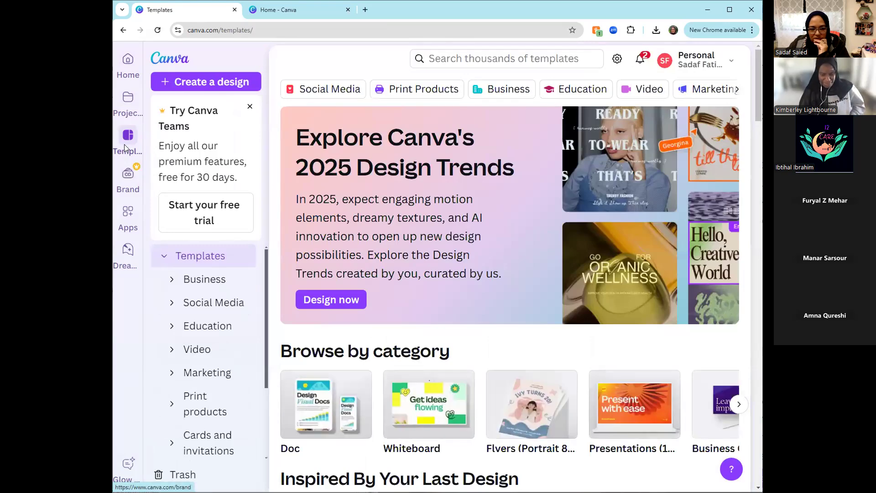
pyautogui.scroll(-6, 442, 307)
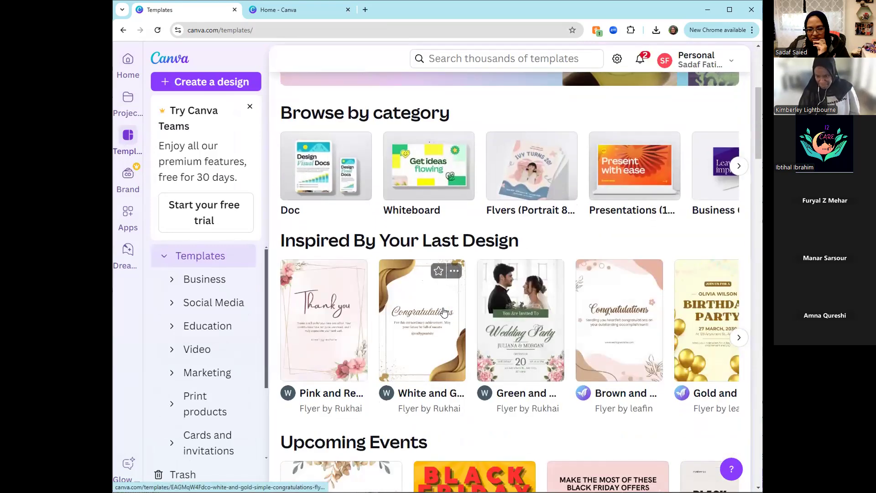
pyautogui.scroll(-15, 442, 312)
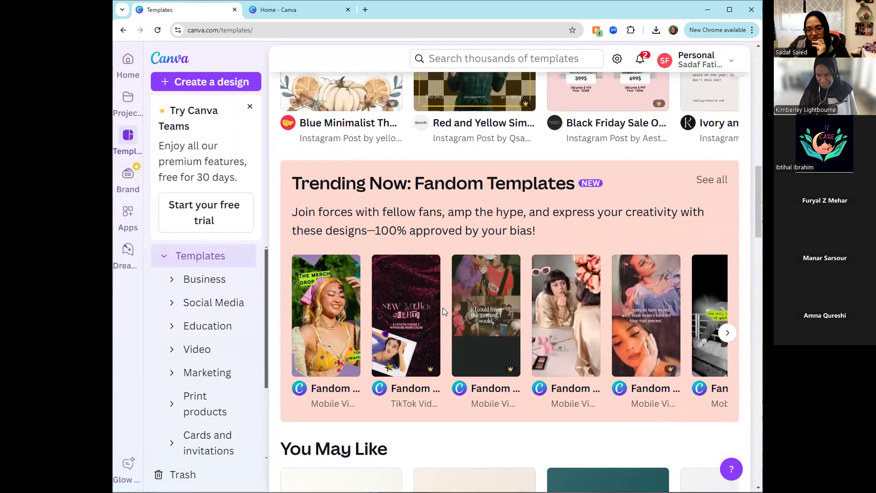
pyautogui.scroll(-2, 444, 312)
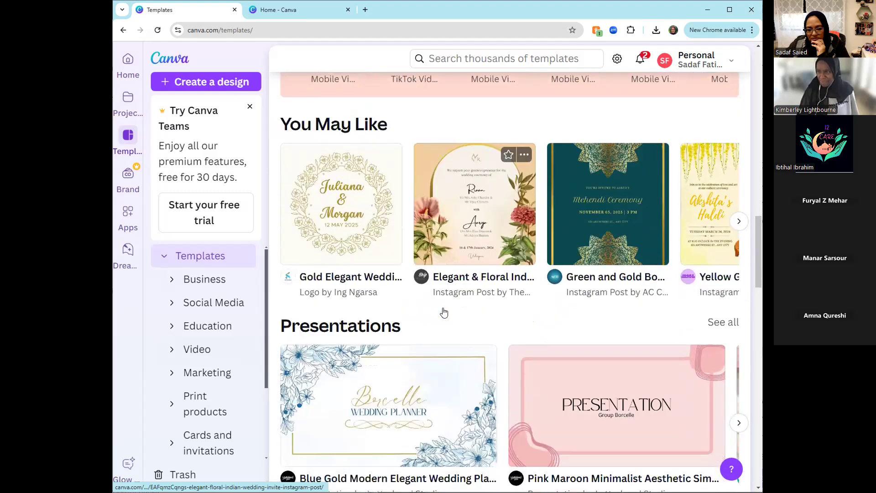
pyautogui.scroll(-4, 444, 312)
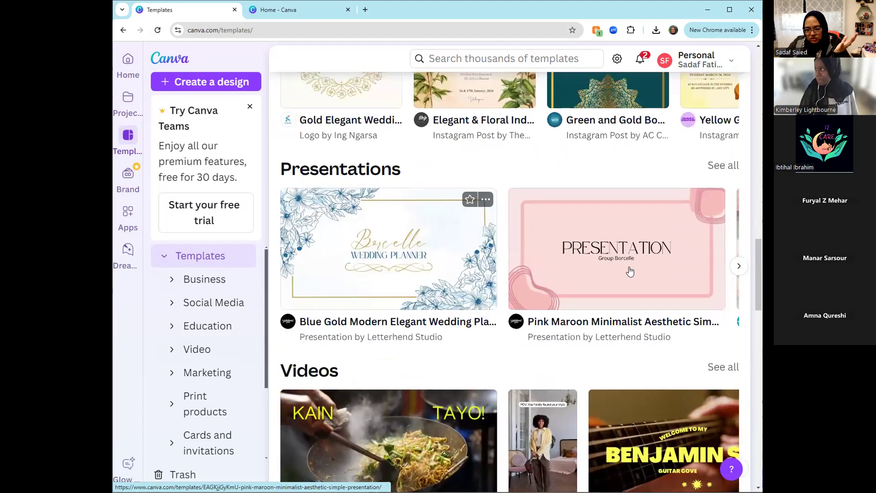
pyautogui.click(725, 167)
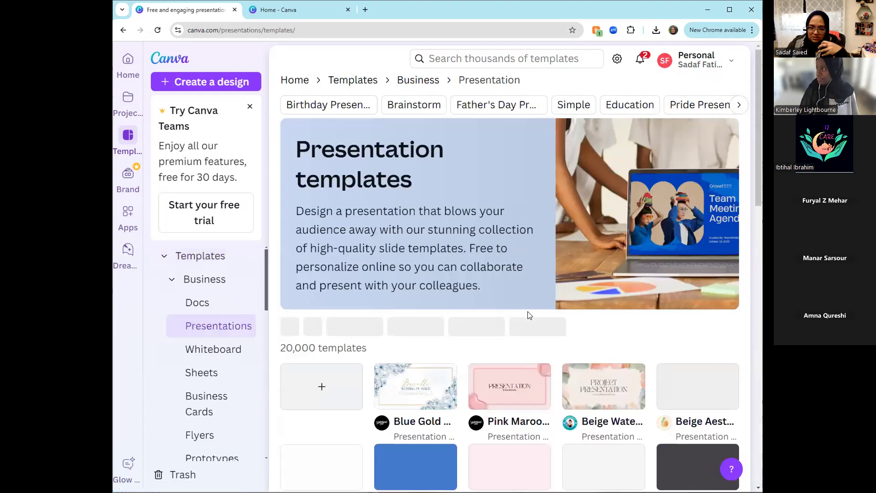
# - Create a new design from the Pink Maroon Minimalist Aesthetic Simple Presentation template
pyautogui.scroll(-1, 527, 317)
pyautogui.scroll(-4, 491, 248)
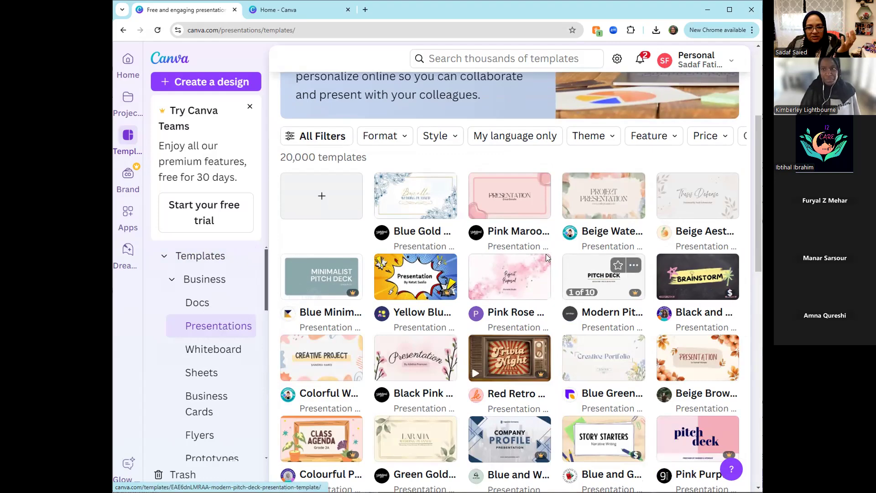
pyautogui.click(506, 197)
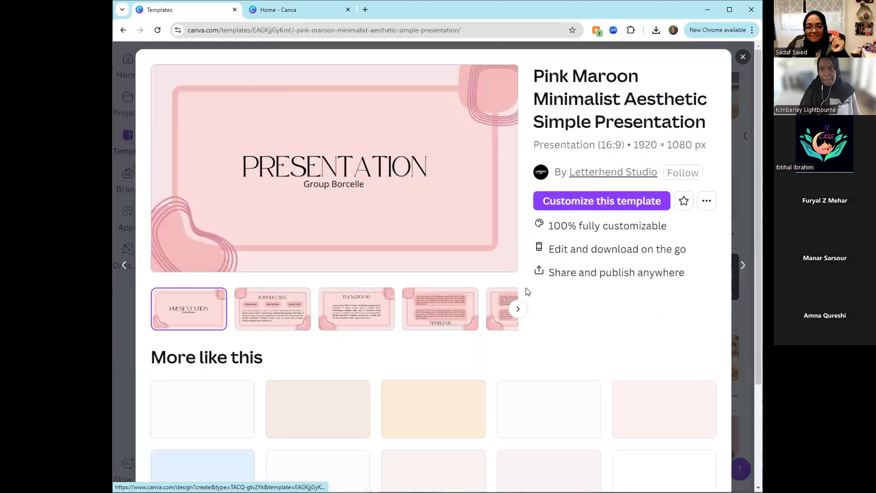
pyautogui.click(576, 202)
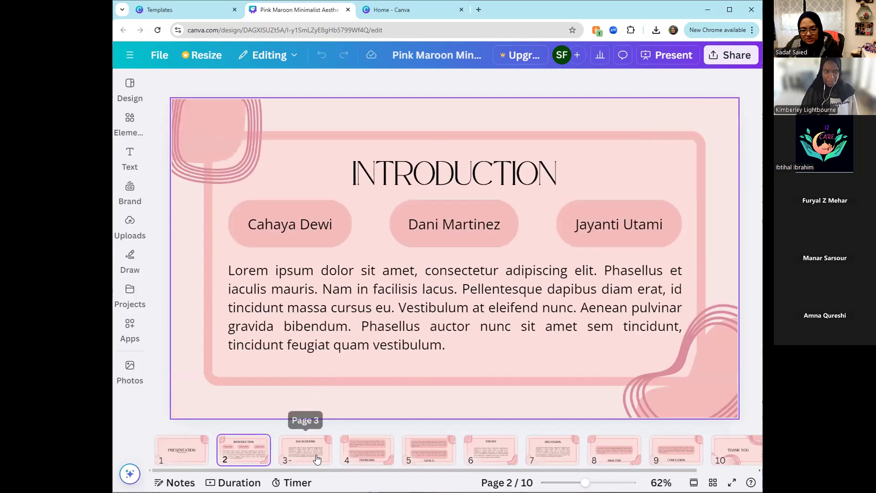
# - Look through slides 3 to 8, selecting the body text, ANALYSIS heading and lower-right corner shape on slide 8 to check that they are editable
pyautogui.click(317, 460)
pyautogui.click(370, 458)
pyautogui.click(429, 451)
pyautogui.click(495, 451)
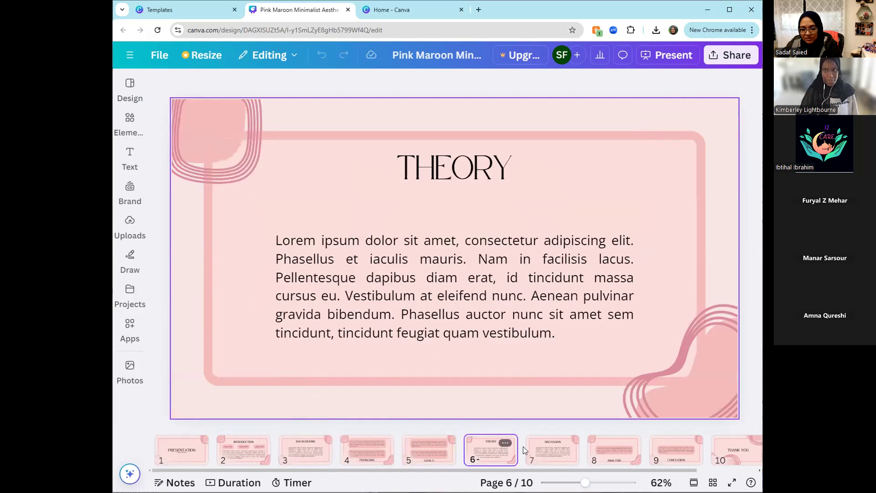
pyautogui.click(627, 456)
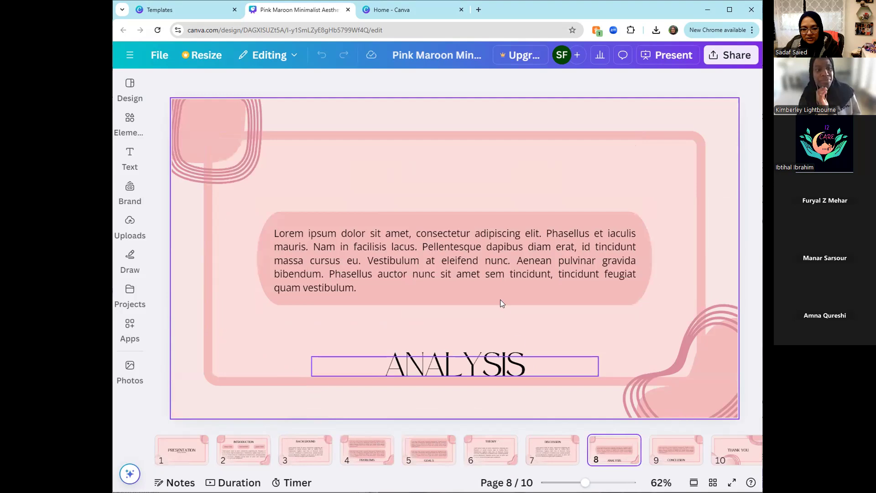
pyautogui.click(478, 255)
pyautogui.click(488, 365)
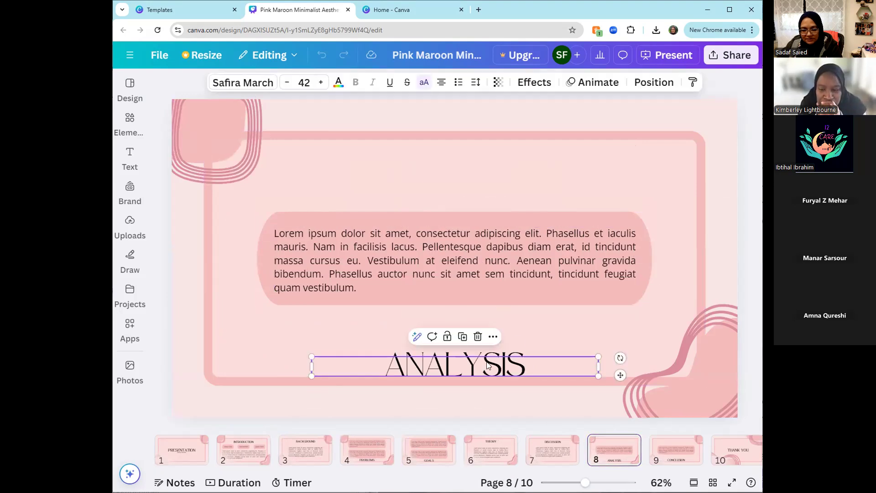
pyautogui.click(671, 398)
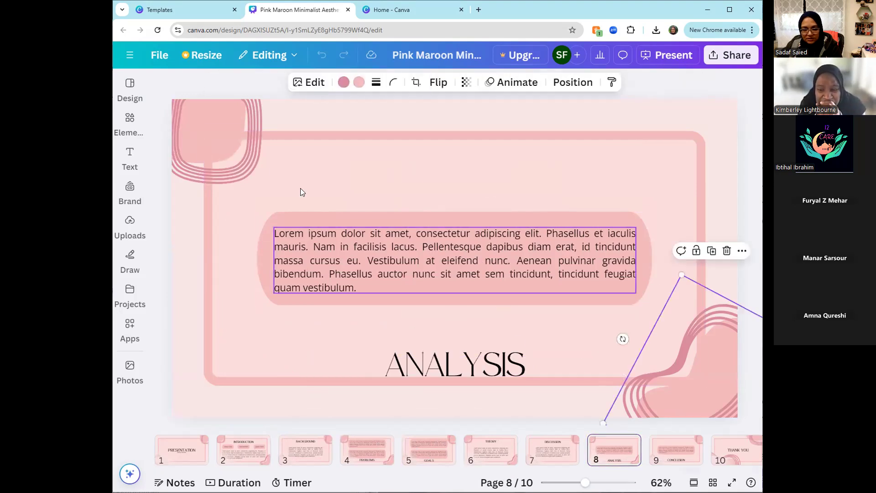
# - Search the element graphics for "pink flowers" and delete the decorative shape in slide 8's upper-left corner
pyautogui.click(213, 122)
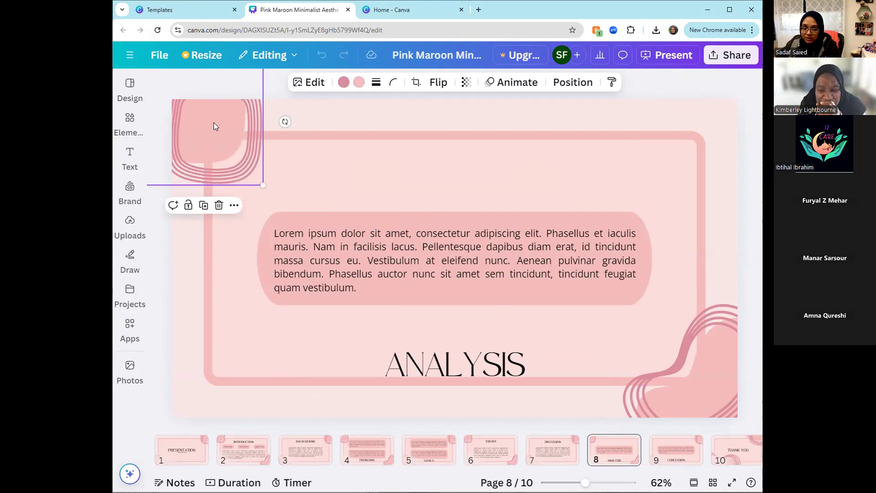
pyautogui.click(130, 119)
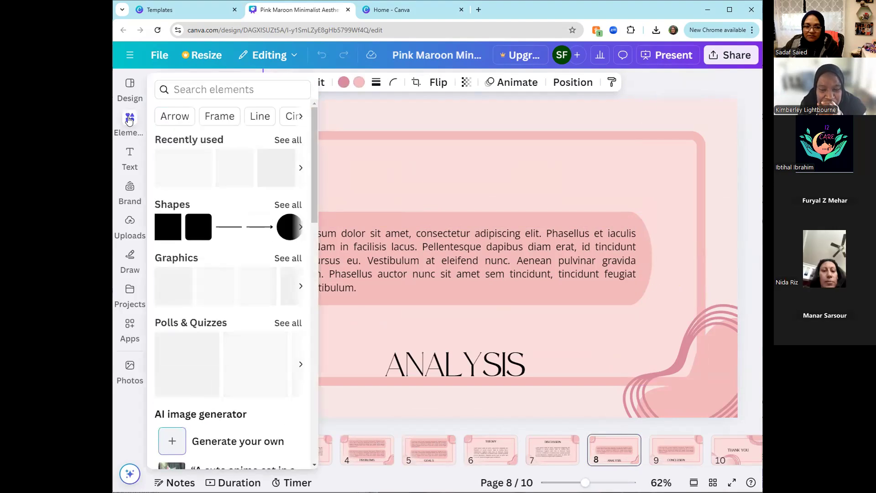
pyautogui.click(221, 86)
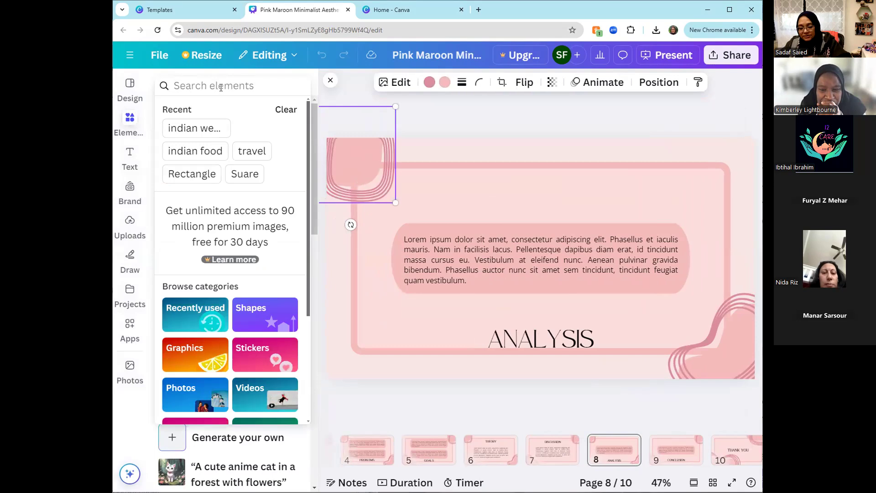
pyautogui.write('pink flowers')
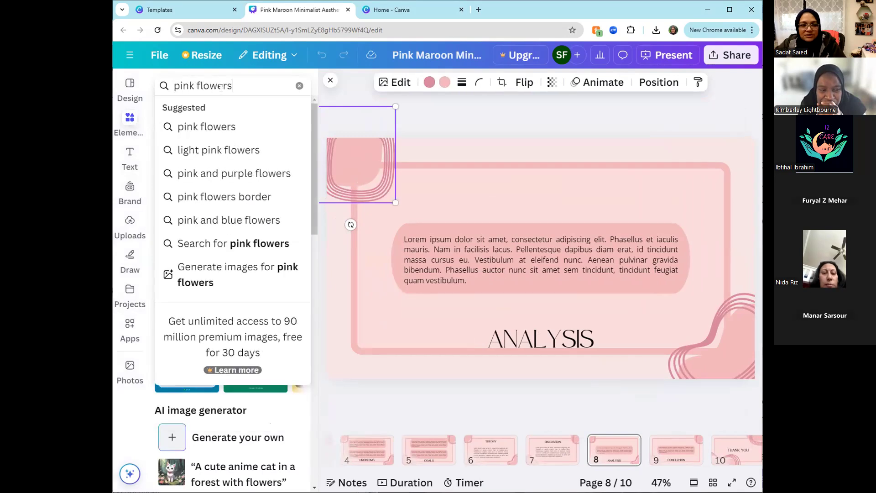
pyautogui.click(248, 127)
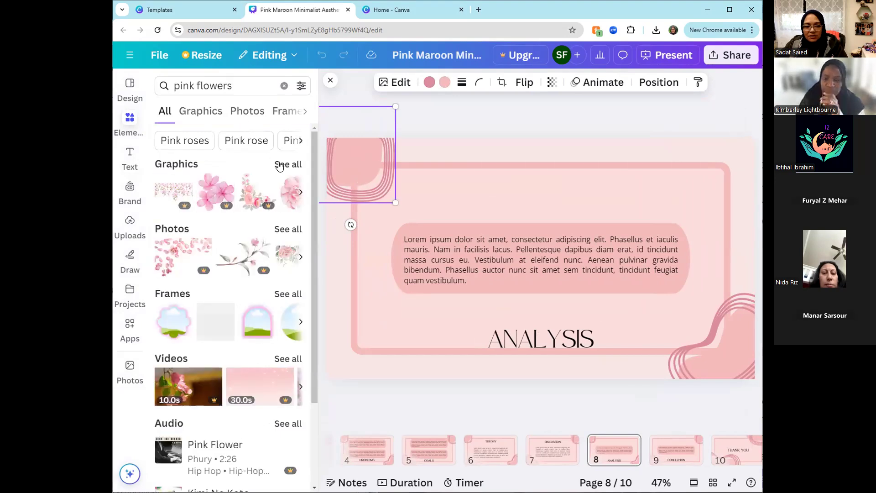
pyautogui.click(288, 164)
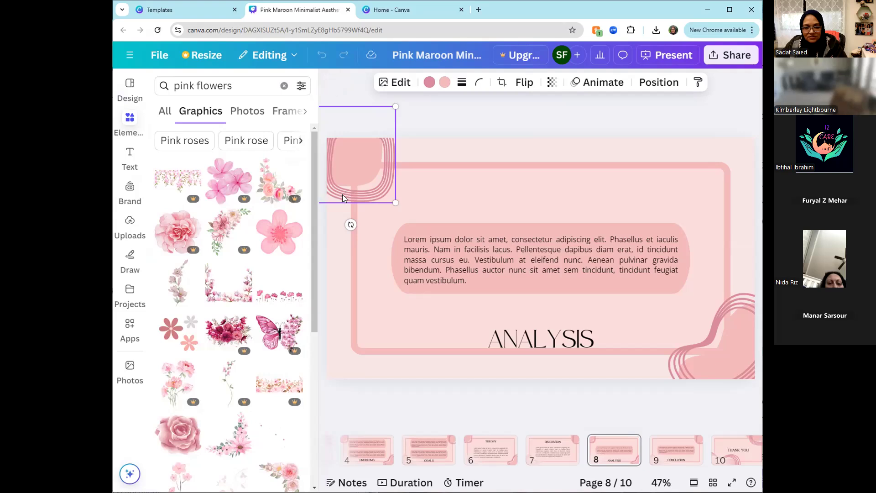
pyautogui.press('Delete')
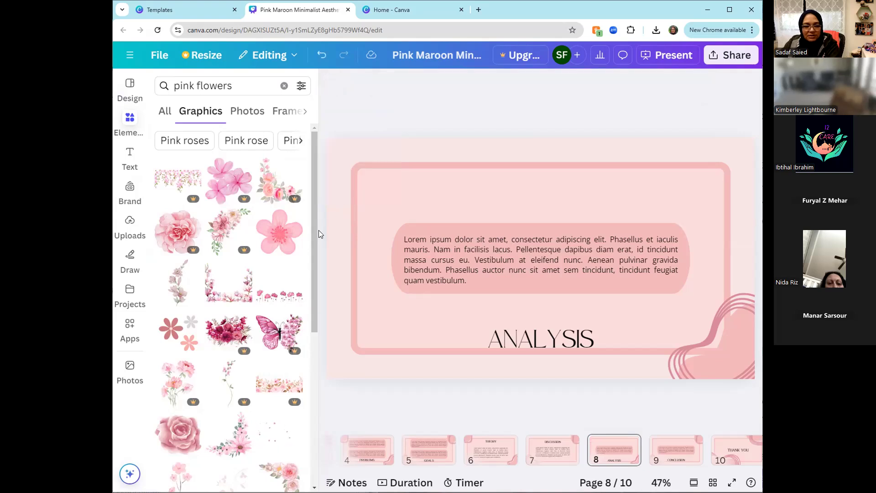
# - Add the single five-petal pink flower graphic to slide 8, shrink it and place it in the slide's upper-left corner
pyautogui.click(286, 249)
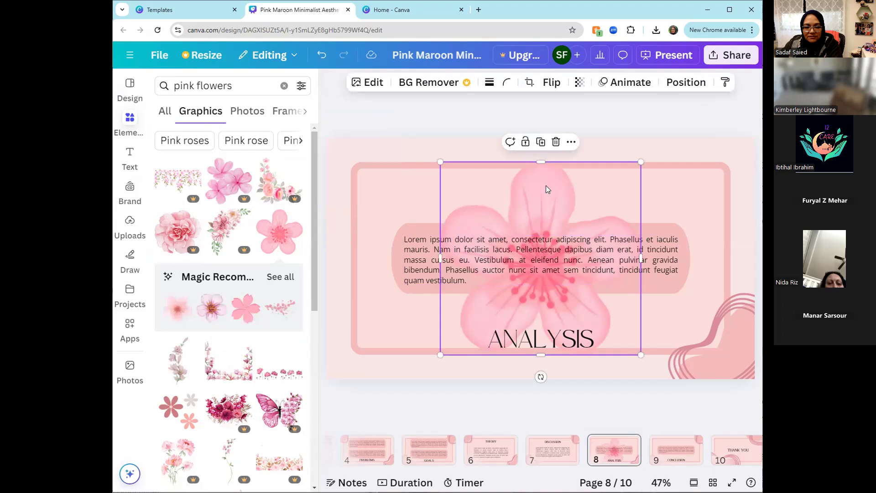
pyautogui.moveTo(545, 186); pyautogui.dragTo(424, 136)
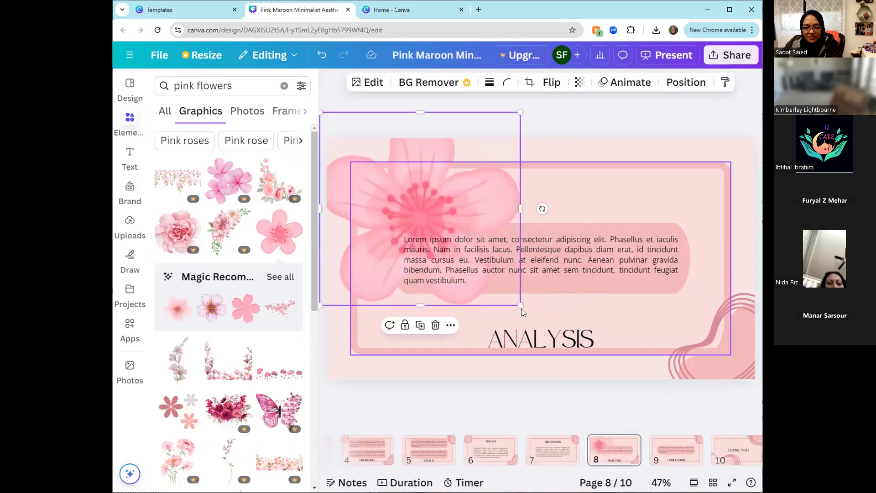
pyautogui.moveTo(521, 305); pyautogui.dragTo(397, 190)
pyautogui.moveTo(353, 156); pyautogui.dragTo(359, 181)
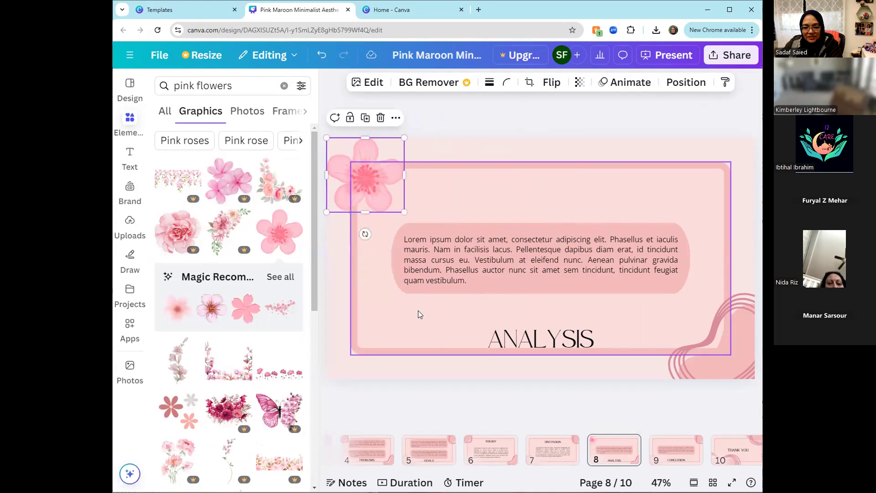
pyautogui.click(417, 334)
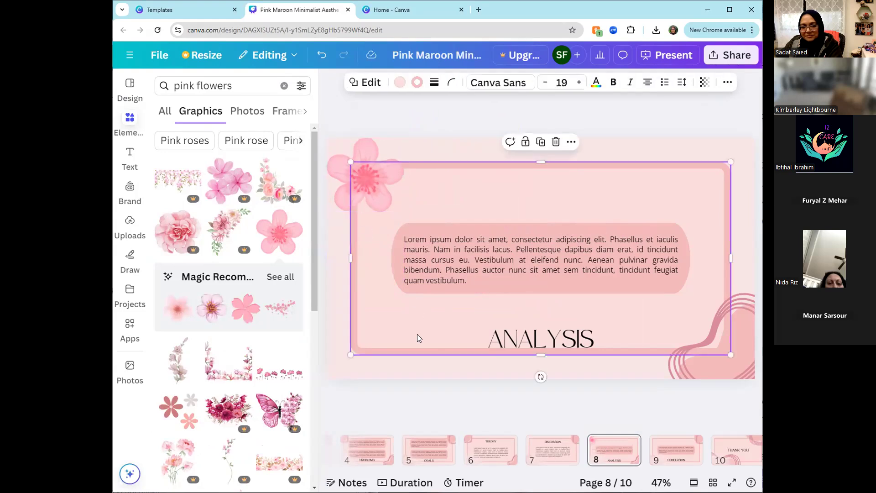
pyautogui.click(336, 249)
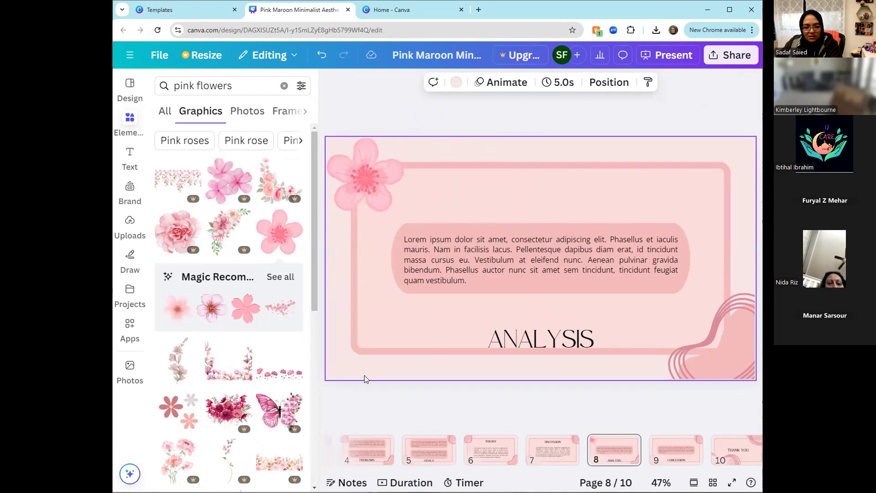
# - View the THANK YOU slide on page 10 and examine the available presenting modes
pyautogui.scroll(-1, 207, 286)
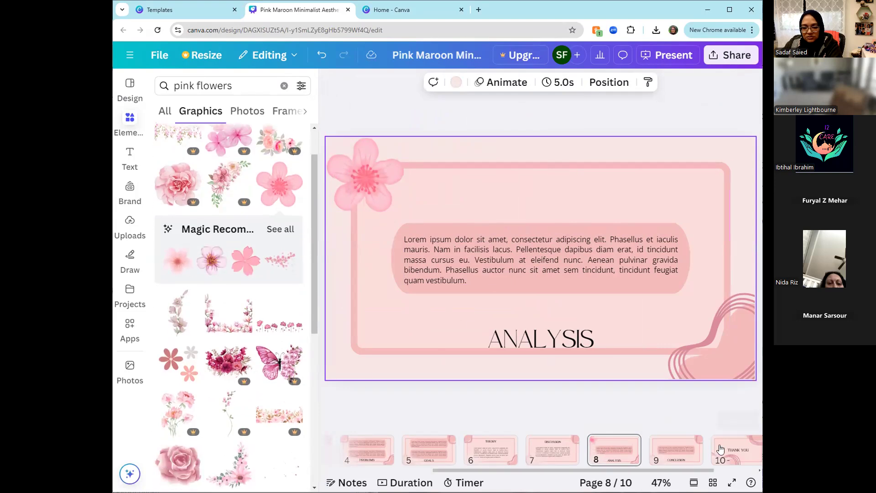
pyautogui.click(737, 451)
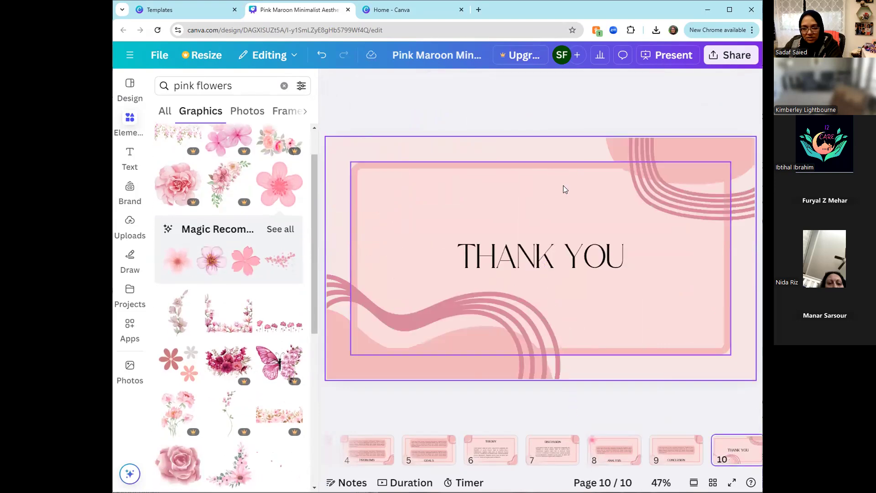
pyautogui.click(659, 56)
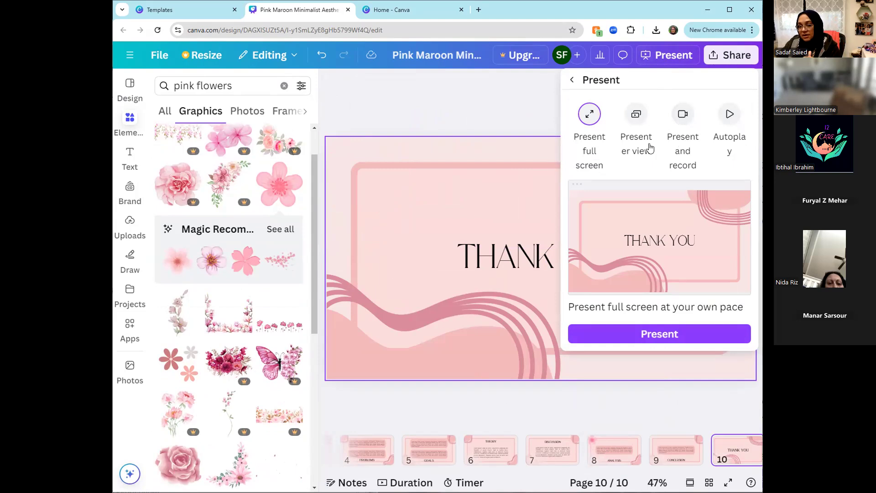
pyautogui.click(528, 106)
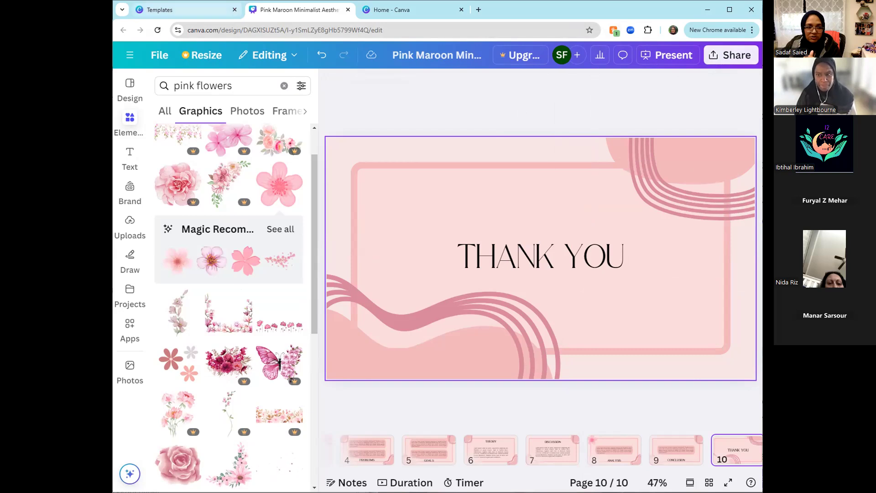
# - Return to the Templates browser tab, close the template preview and go to the Projects page
pyautogui.click(196, 10)
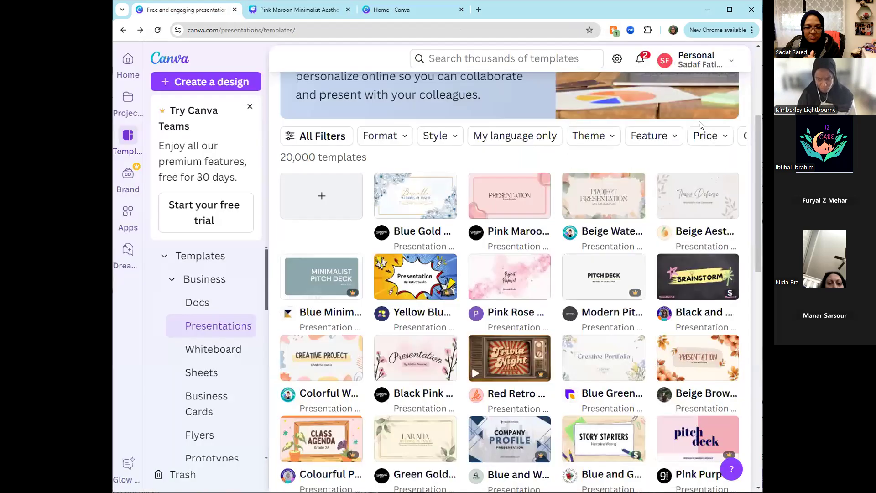
pyautogui.click(743, 57)
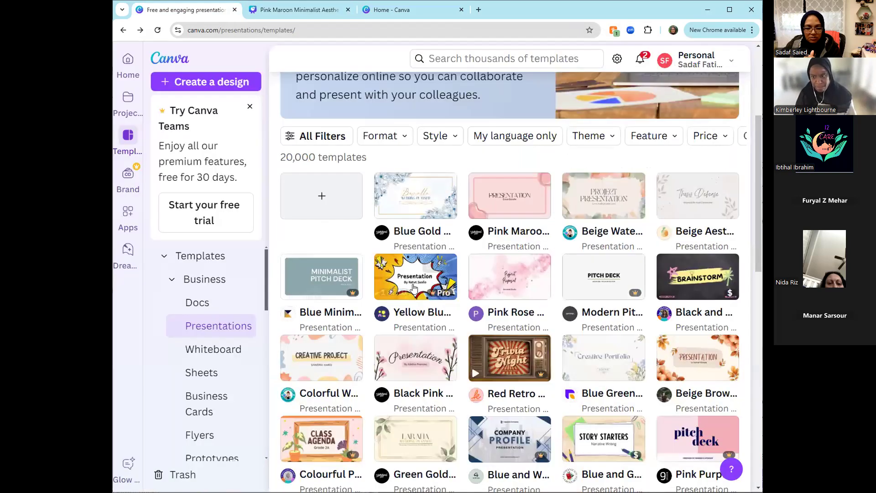
pyautogui.click(128, 99)
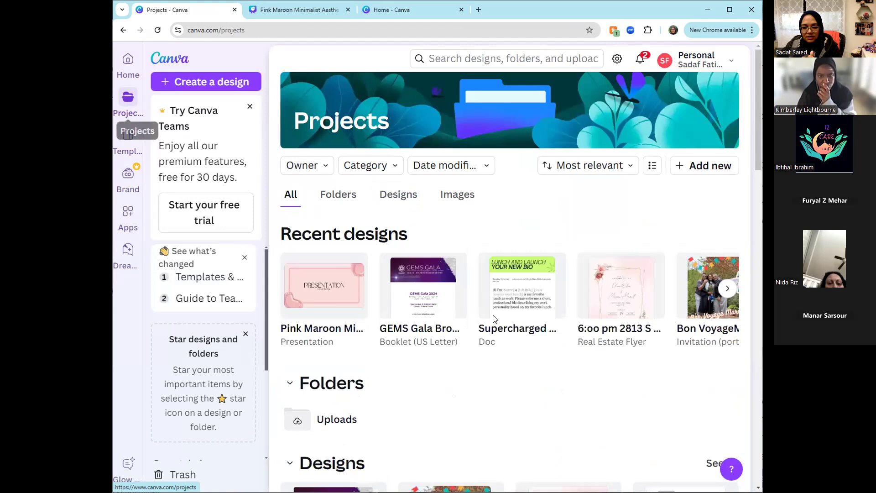
# - Open the floral wedding invitation flyer from the recent designs, dismiss the flyer printing offer and open its download options
pyautogui.click(612, 311)
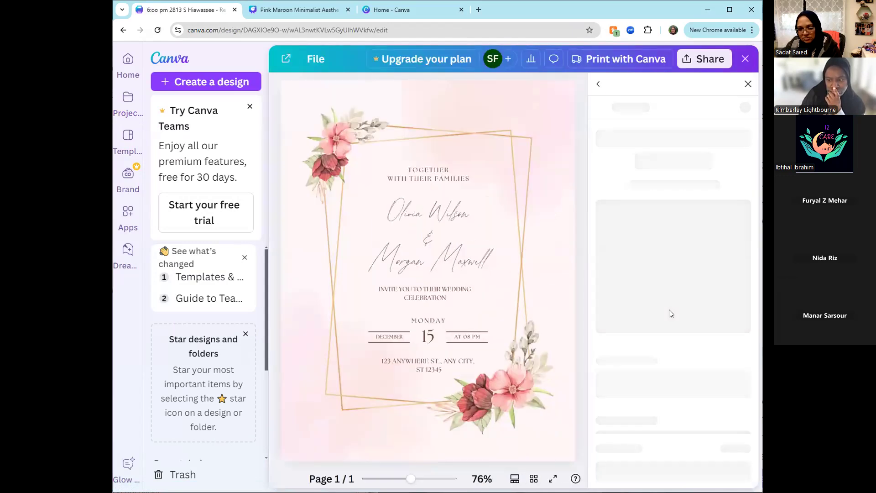
pyautogui.click(745, 85)
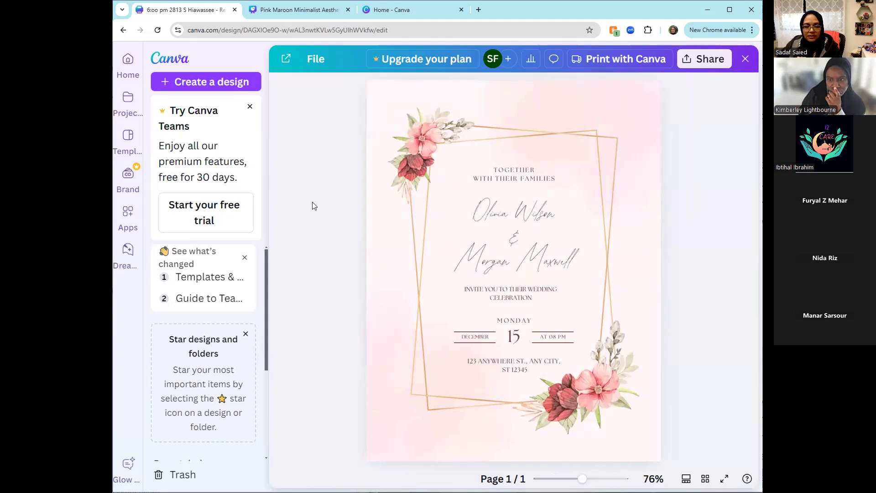
pyautogui.click(688, 60)
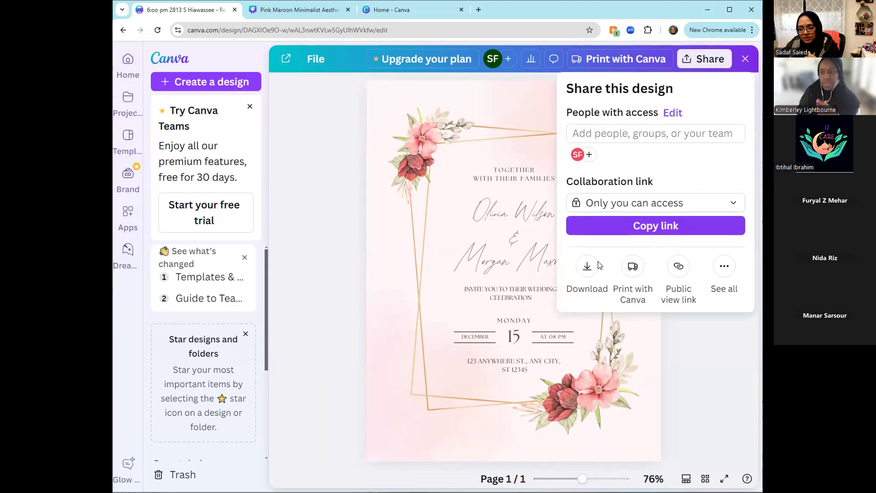
pyautogui.click(587, 270)
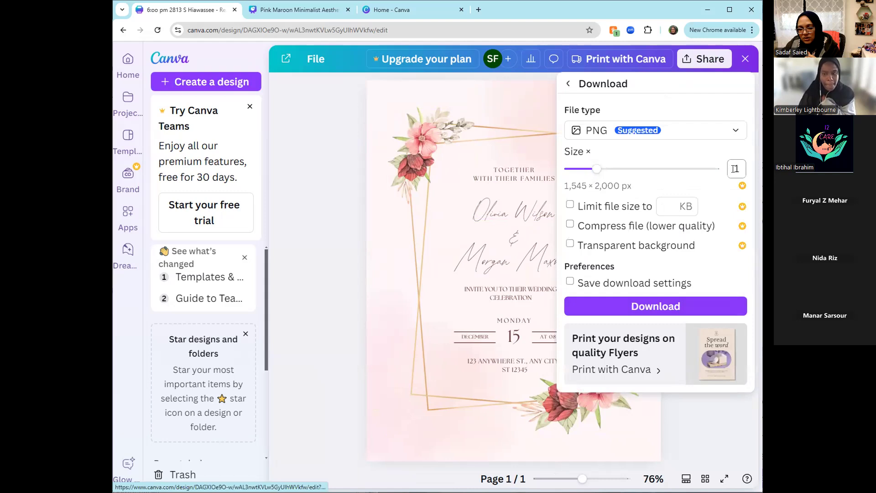
# - Try to increase the PNG download size, dismiss the upgrade offer and review the download options once more before closing them
pyautogui.click(606, 168)
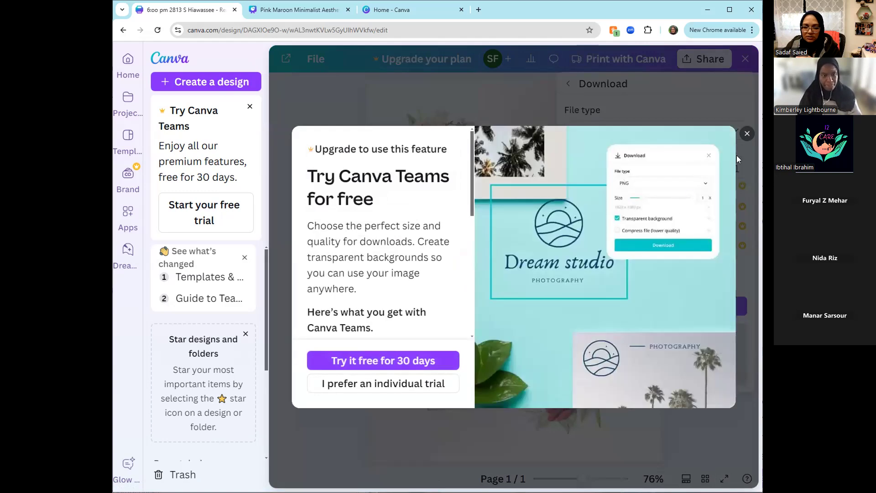
pyautogui.click(748, 135)
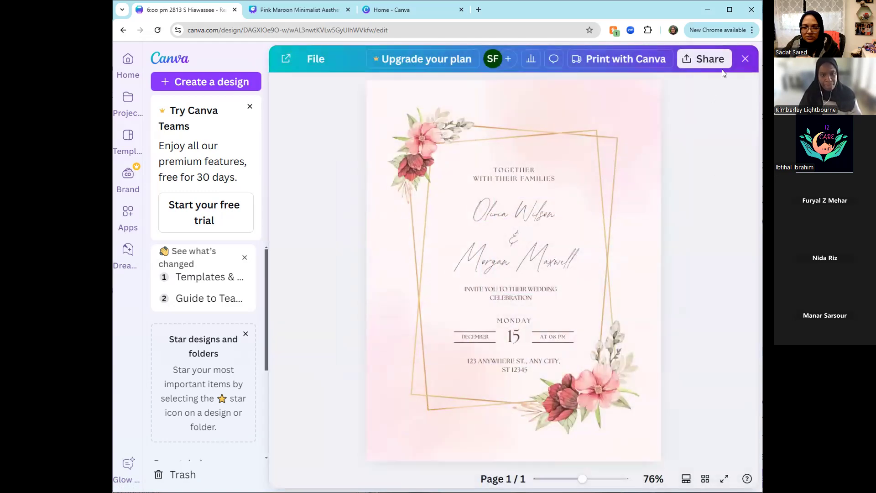
pyautogui.click(707, 65)
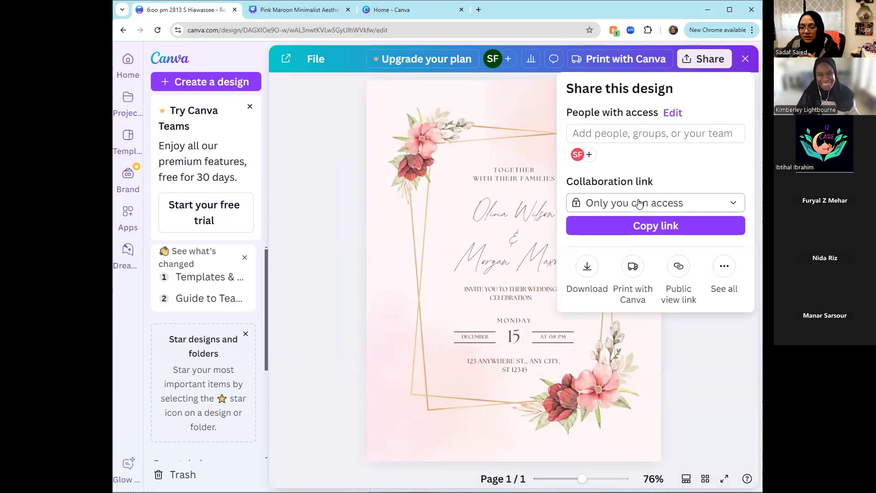
pyautogui.click(587, 267)
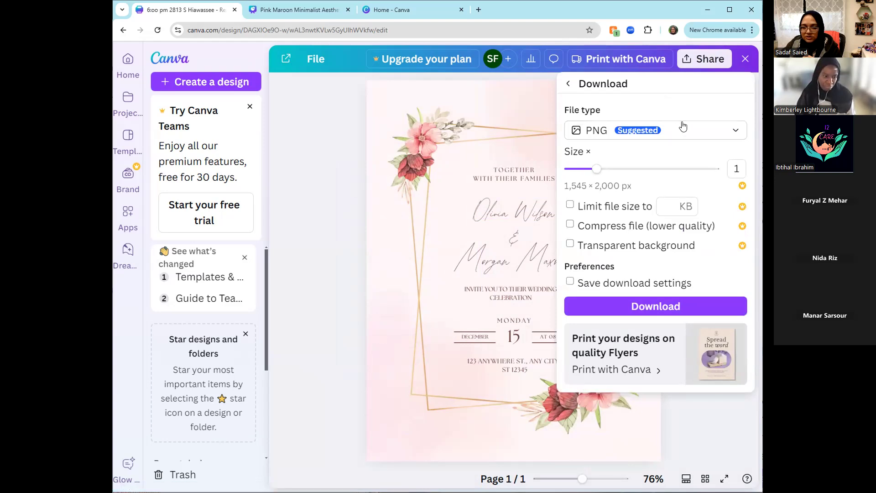
pyautogui.click(365, 134)
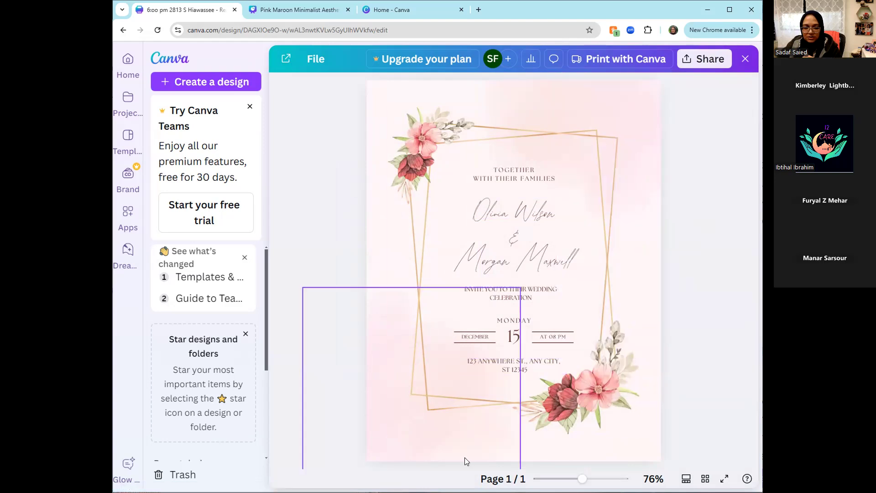
# - Open the invitation in the full editor and duplicate its page twice to make a three-page design
pyautogui.click(553, 191)
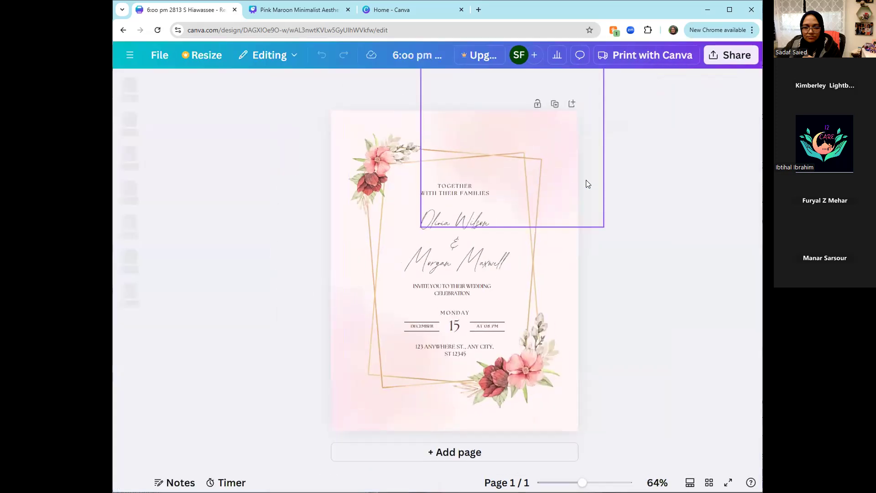
pyautogui.click(553, 109)
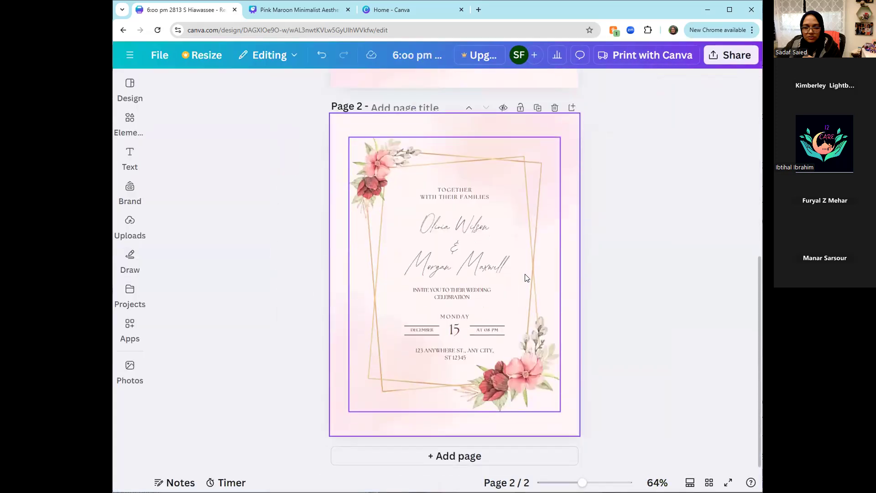
pyautogui.click(538, 108)
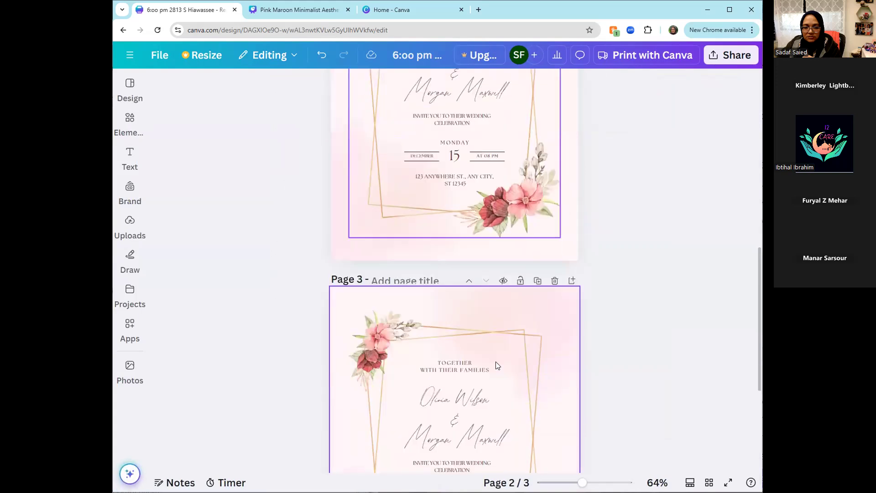
pyautogui.scroll(15, 496, 384)
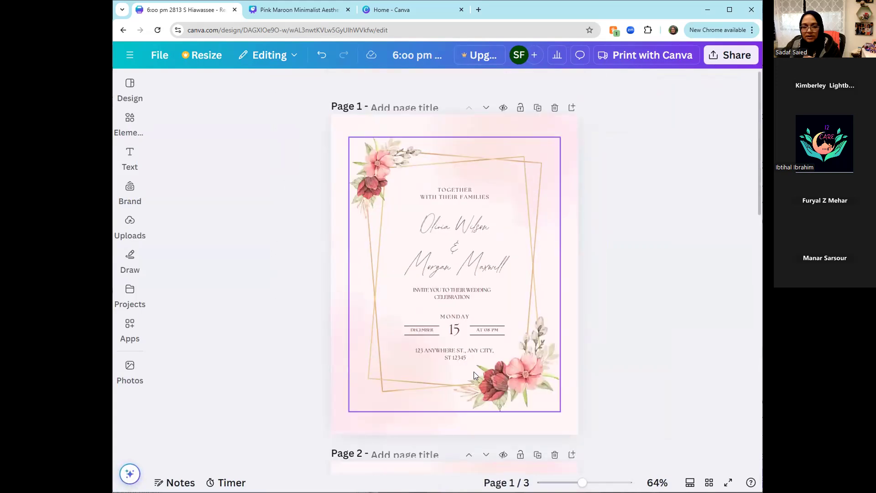
# - Limit the PNG download to the current page, Page 1, and view the available file types before closing the download options
pyautogui.click(719, 62)
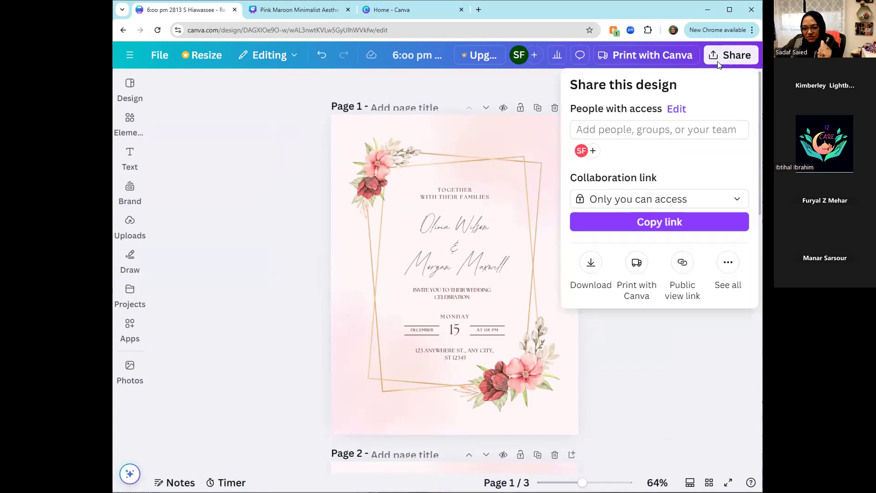
pyautogui.click(592, 263)
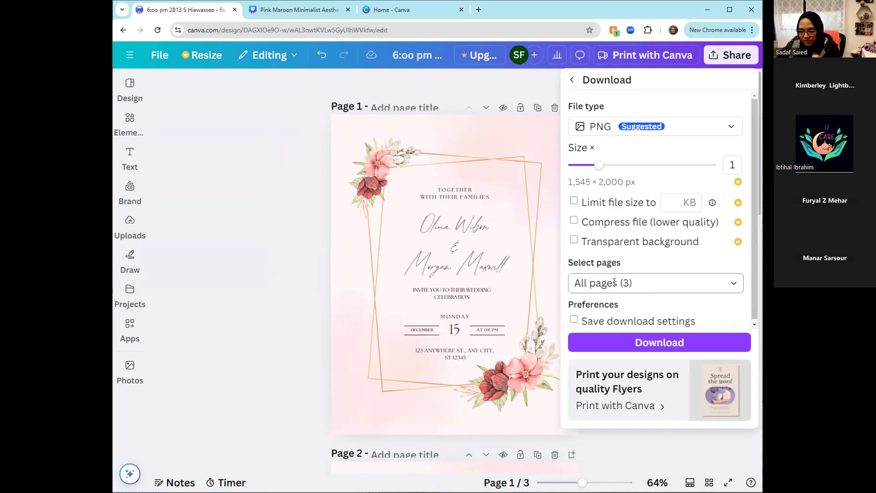
pyautogui.click(731, 285)
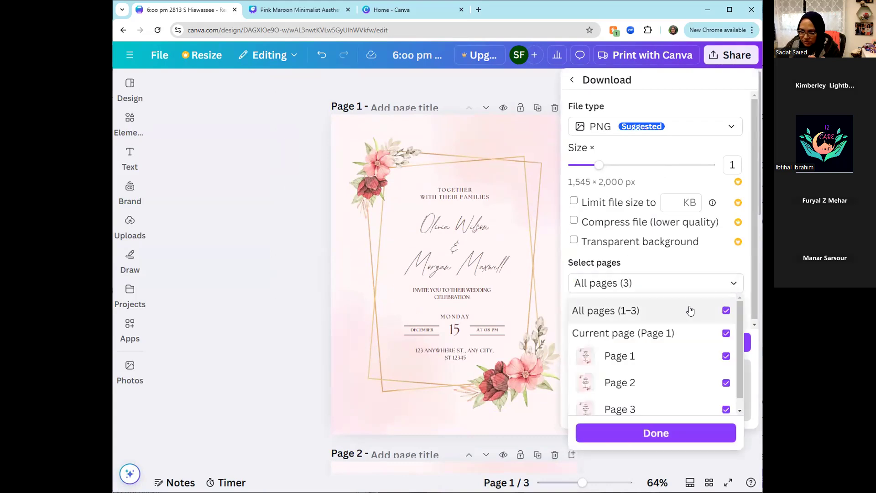
pyautogui.click(726, 311)
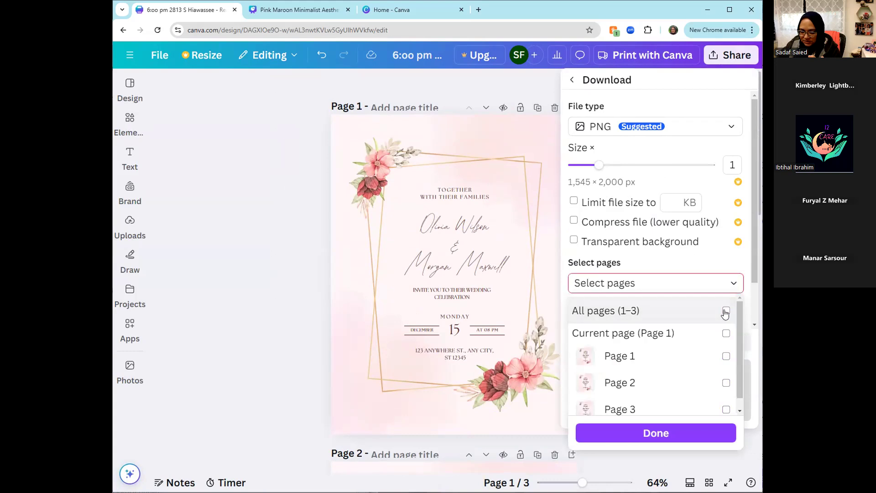
pyautogui.click(726, 334)
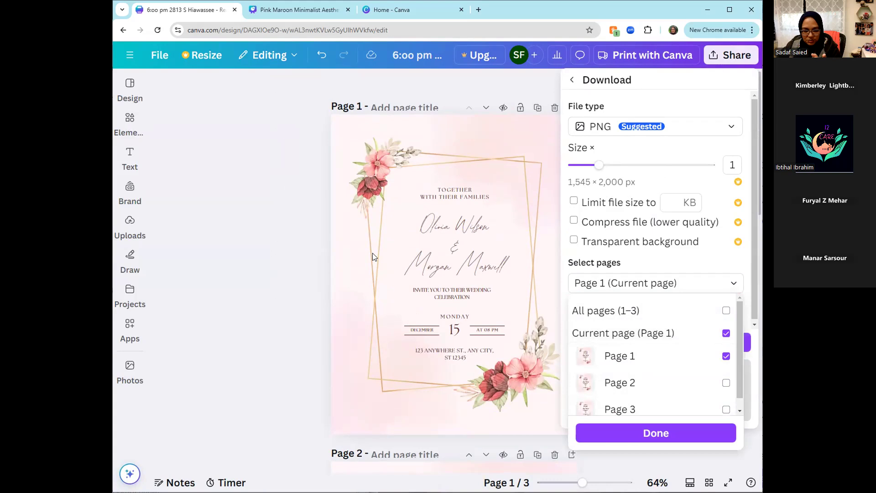
pyautogui.click(609, 431)
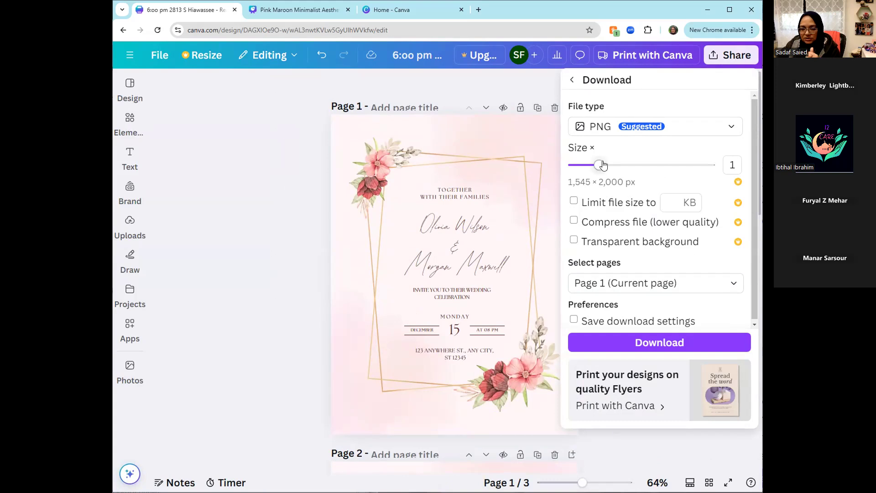
pyautogui.click(610, 131)
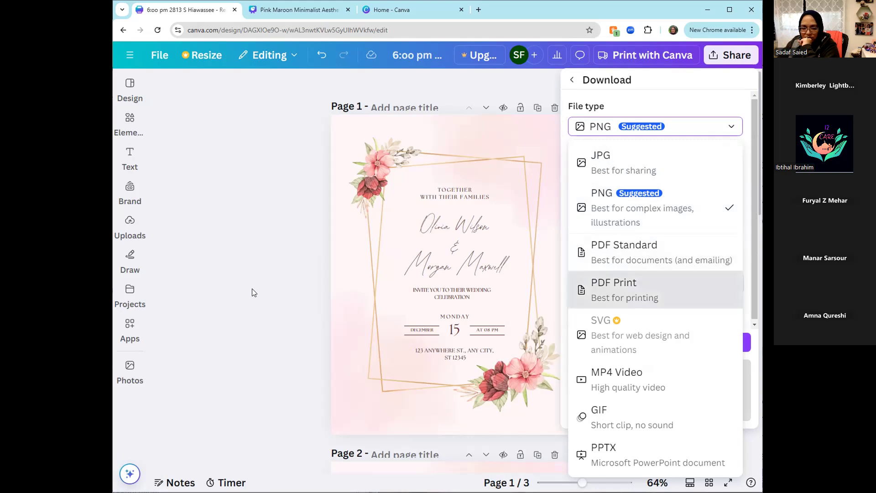
pyautogui.click(244, 339)
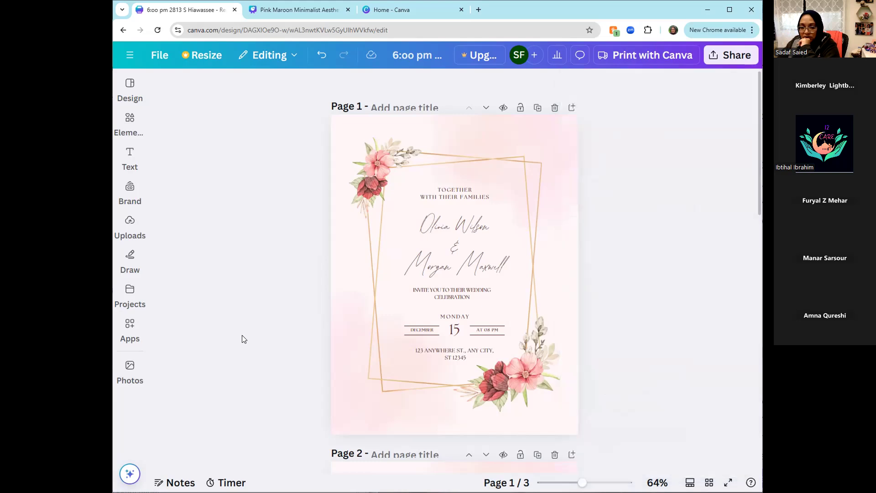
pyautogui.click(435, 365)
pyautogui.click(463, 358)
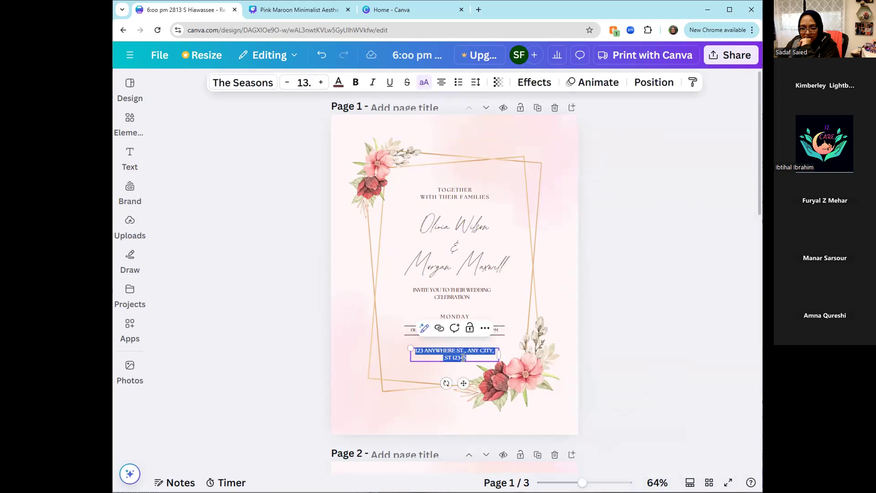
pyautogui.moveTo(463, 358); pyautogui.dragTo(439, 357)
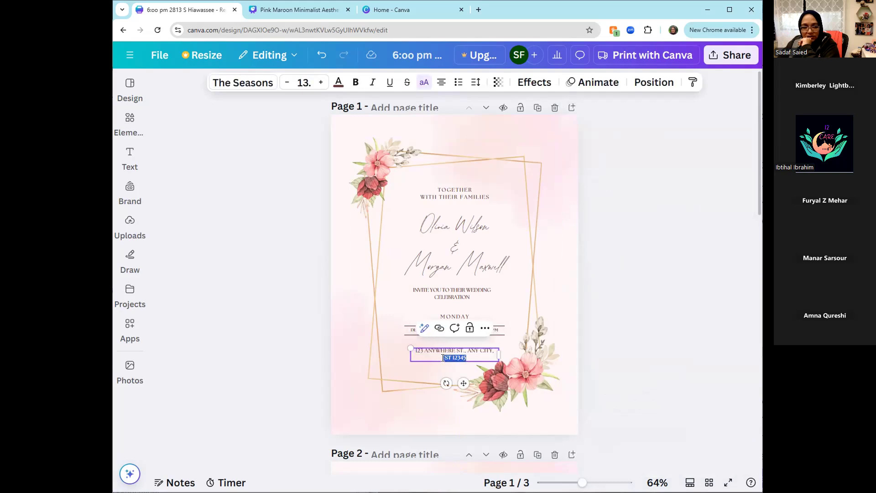
pyautogui.rightClick(446, 359)
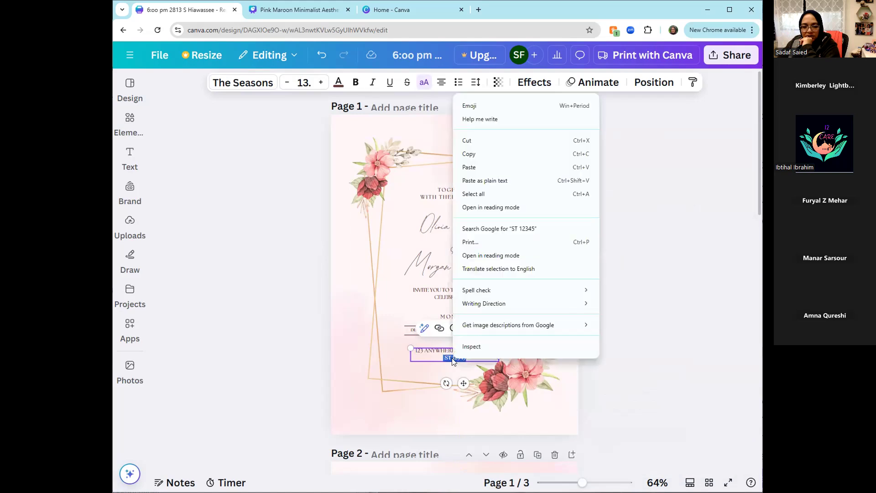
pyautogui.click(586, 411)
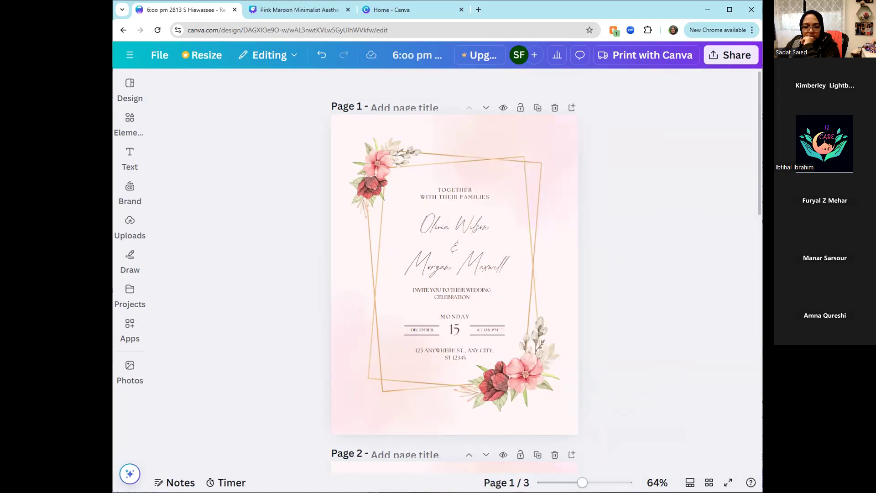
pyautogui.scroll(5, 454, 286)
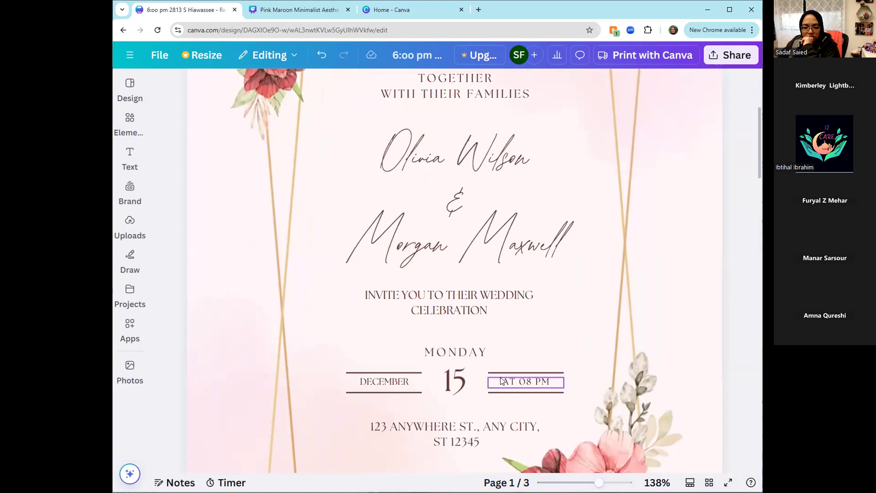
pyautogui.click(481, 441)
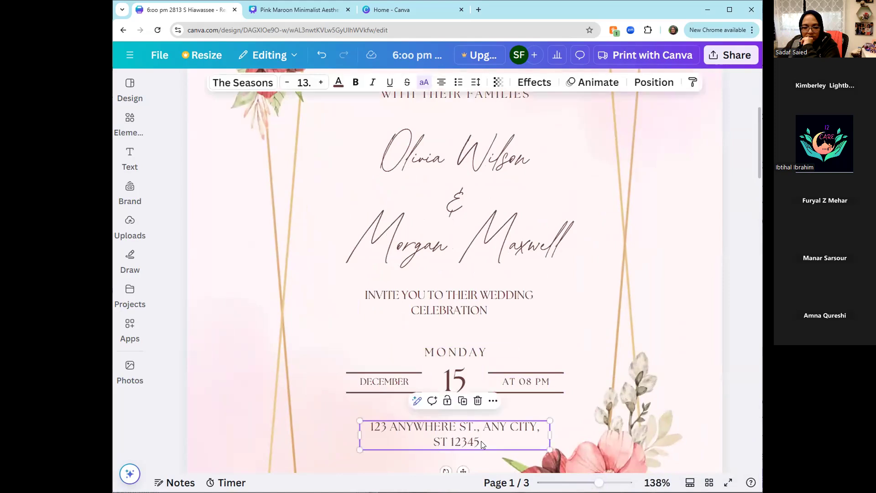
pyautogui.click(481, 441)
pyautogui.click(482, 441)
pyautogui.press('Return')
pyautogui.write('WWW.MWO')
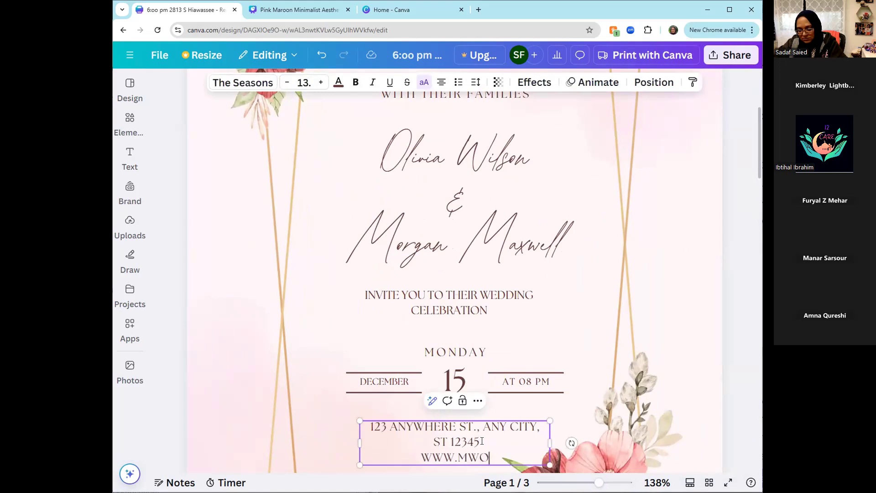
pyautogui.write('-ORIANDO.ORG')
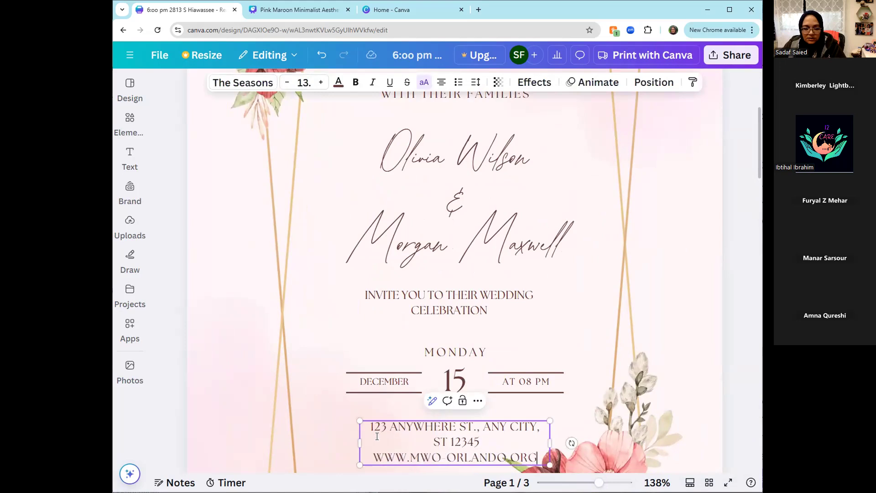
pyautogui.moveTo(373, 457); pyautogui.dragTo(521, 452)
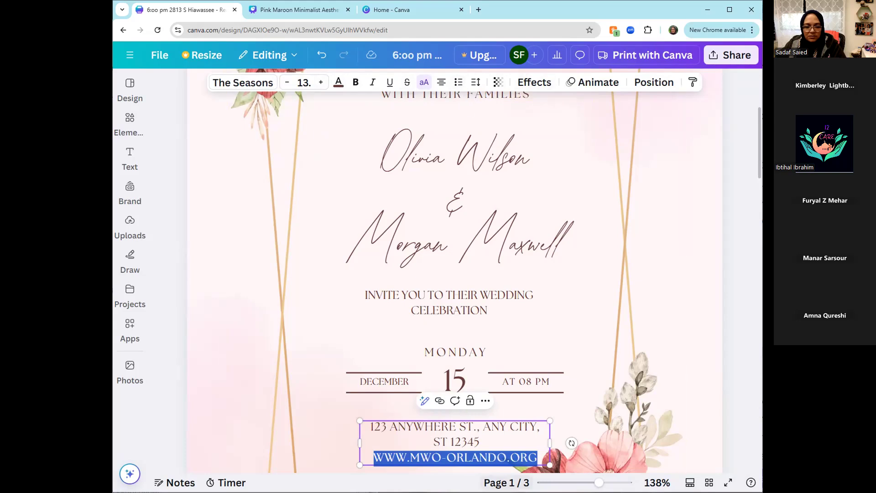
pyautogui.scroll(-3, 487, 457)
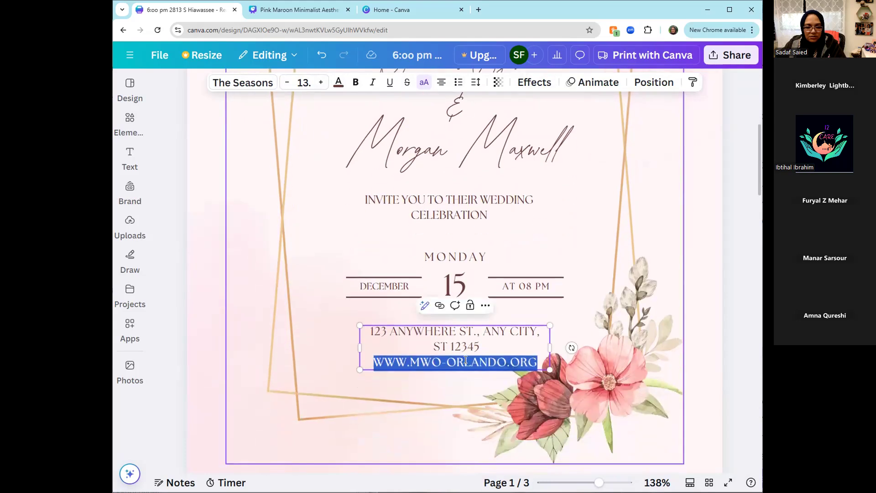
pyautogui.click(440, 310)
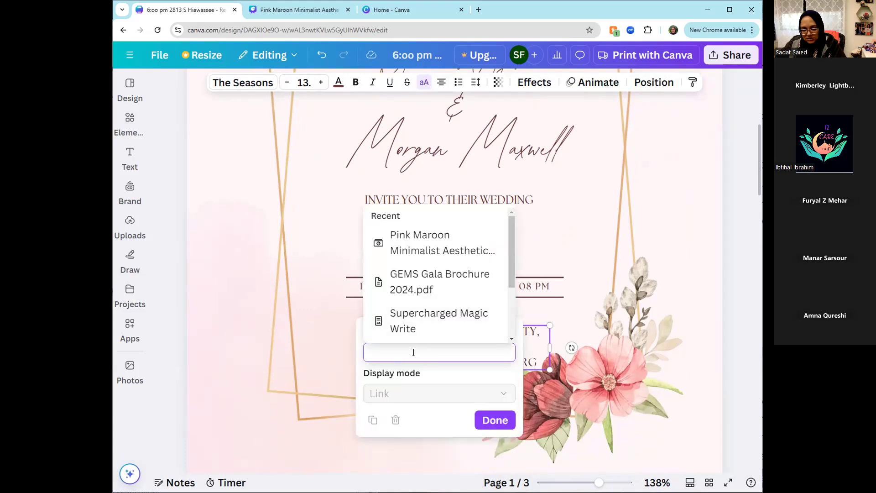
pyautogui.write('www.')
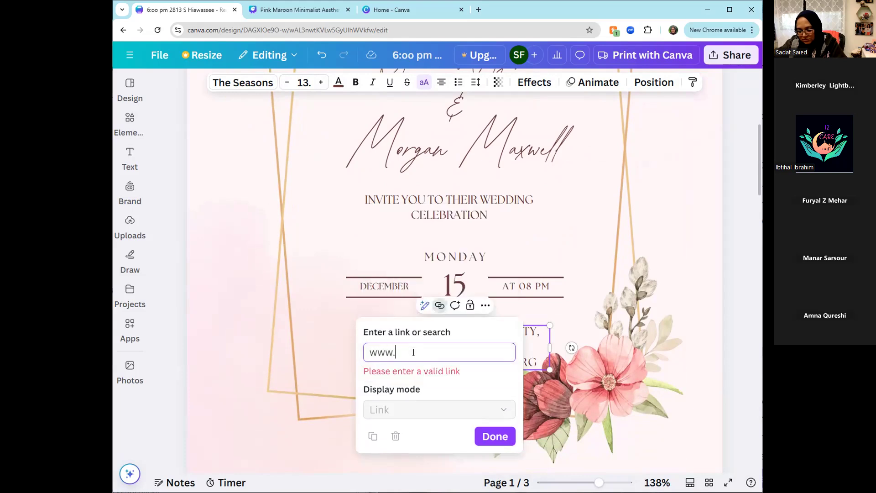
pyautogui.write('mwb-orland')
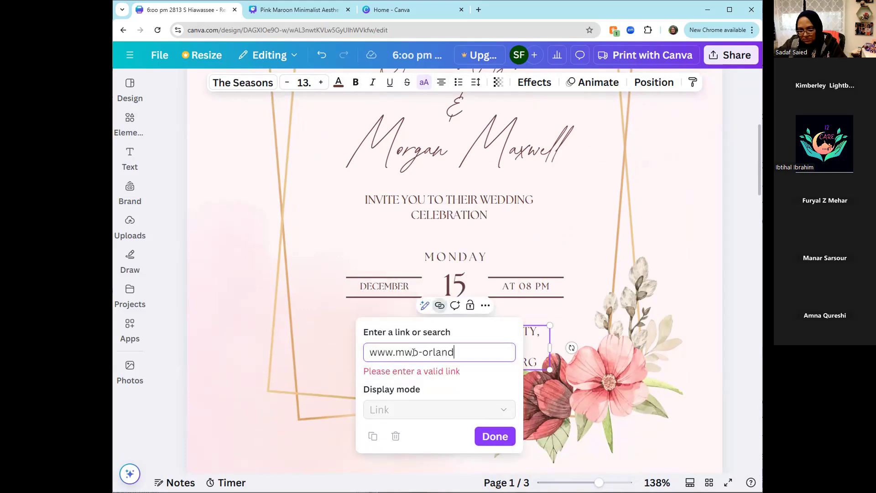
pyautogui.write('o.org')
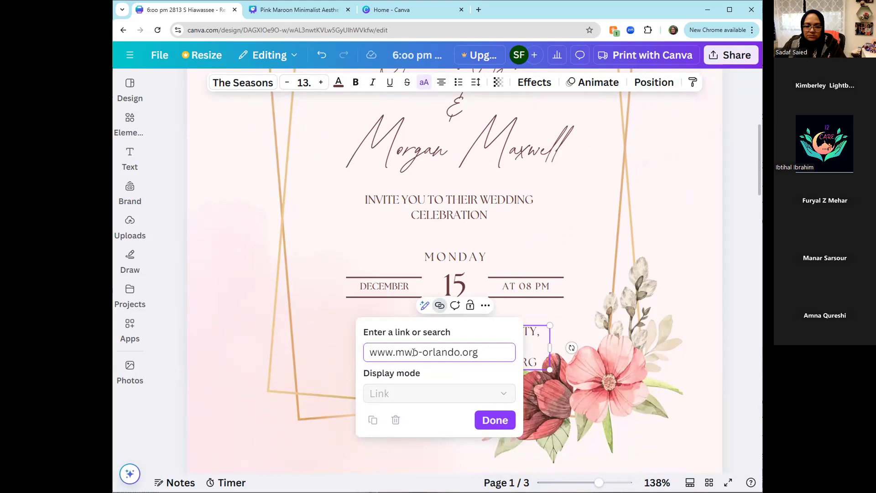
pyautogui.click(487, 420)
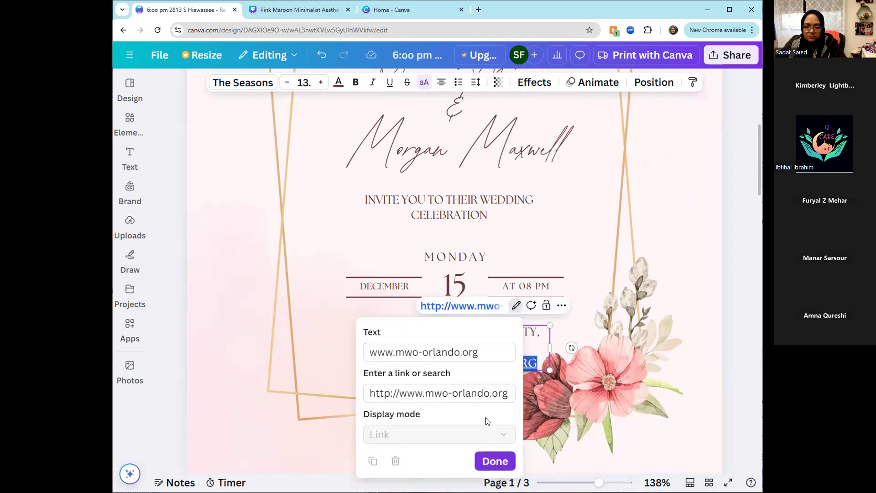
pyautogui.click(630, 316)
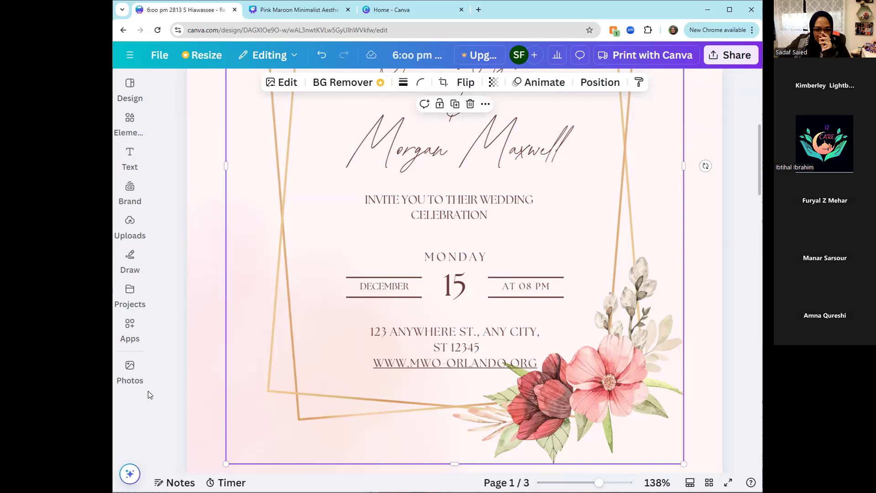
# - Find the QR code app among the popular Canva apps and open it for this design
pyautogui.click(131, 368)
pyautogui.click(123, 325)
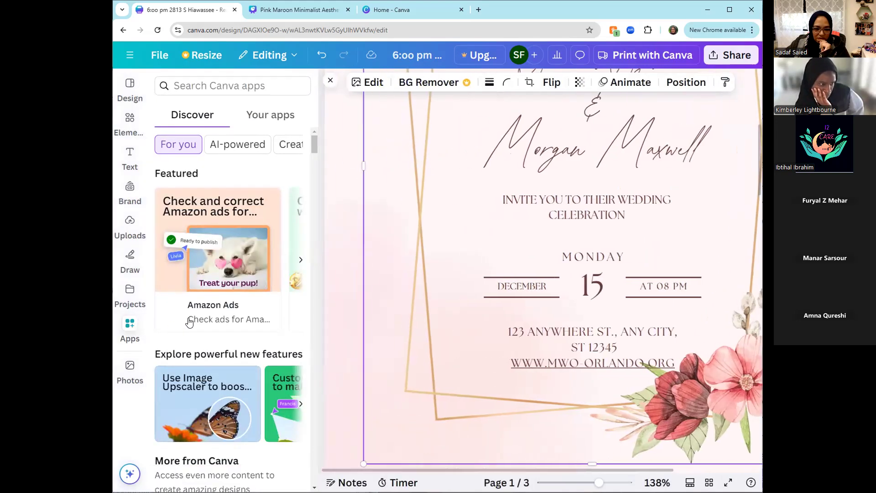
pyautogui.scroll(-8, 190, 329)
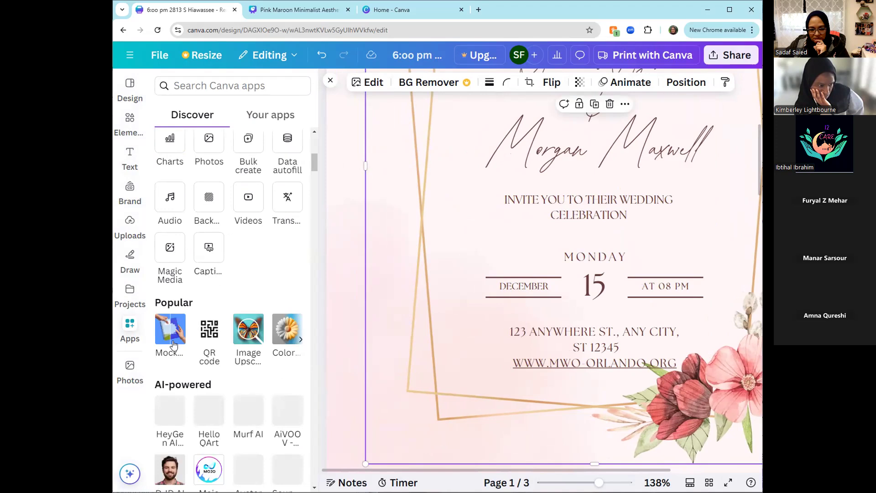
pyautogui.click(210, 330)
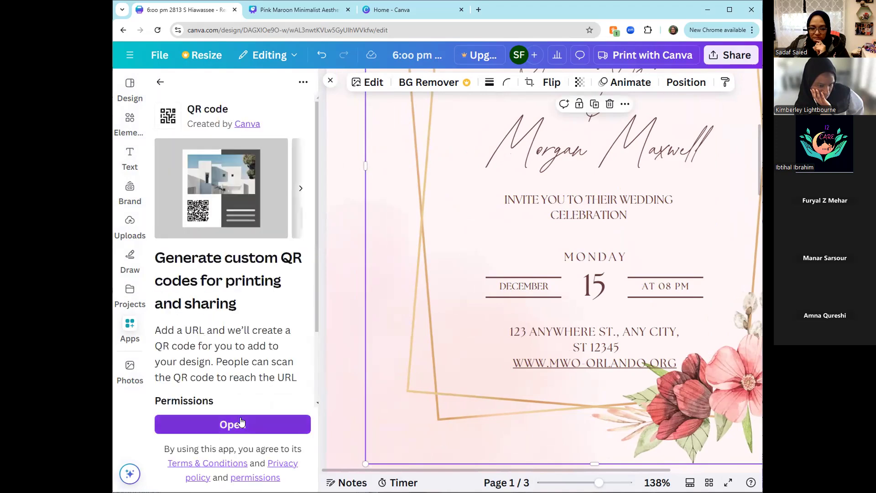
pyautogui.scroll(-2, 232, 423)
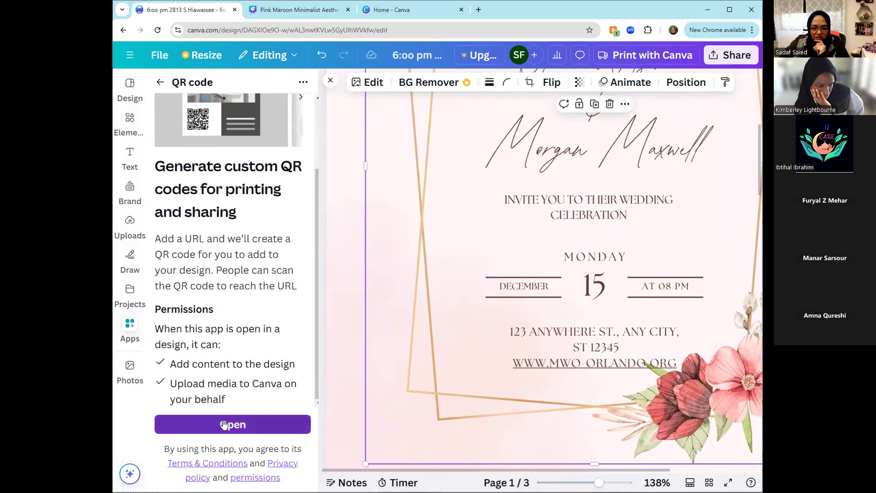
pyautogui.click(224, 424)
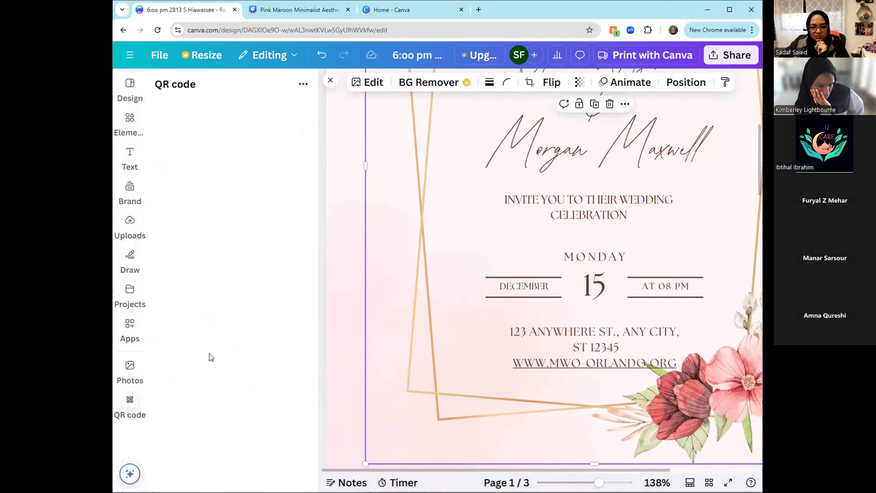
# - Paste the copied Zoom meeting link as the QR code's URL and generate the code on page 1
pyautogui.click(201, 190)
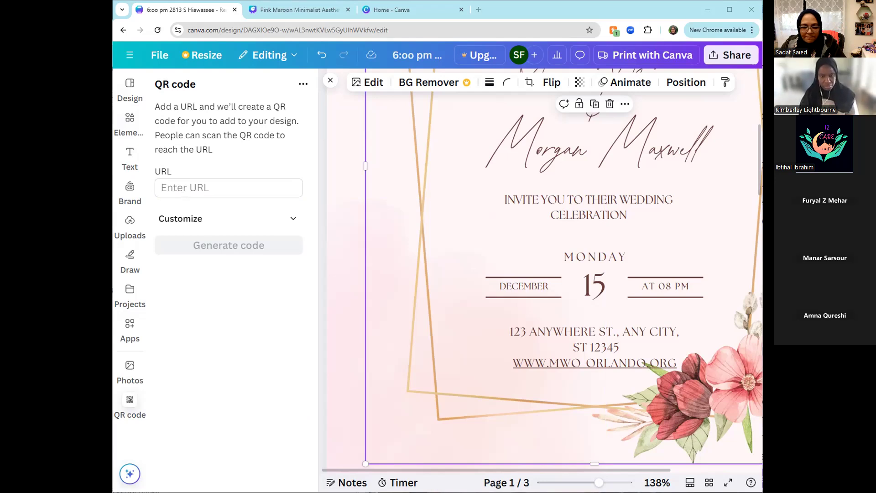
pyautogui.rightClick(219, 188)
pyautogui.click(238, 284)
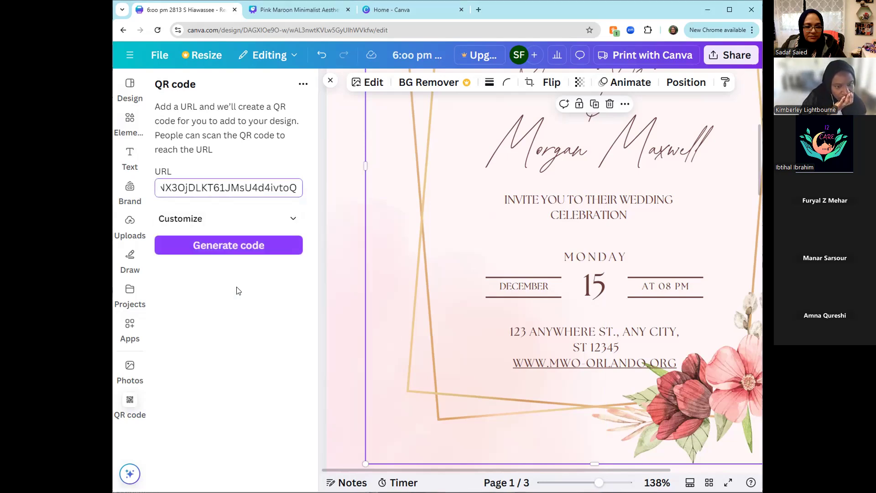
pyautogui.moveTo(249, 189); pyautogui.dragTo(116, 181)
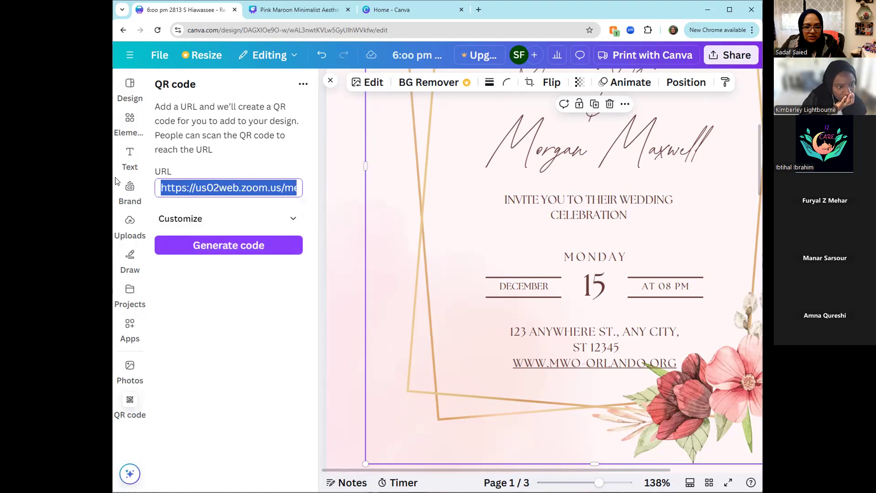
pyautogui.click(192, 188)
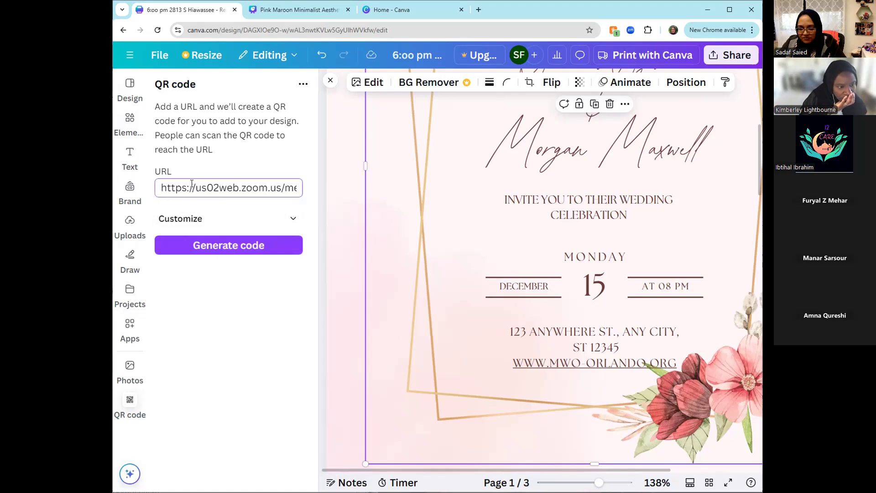
pyautogui.click(210, 247)
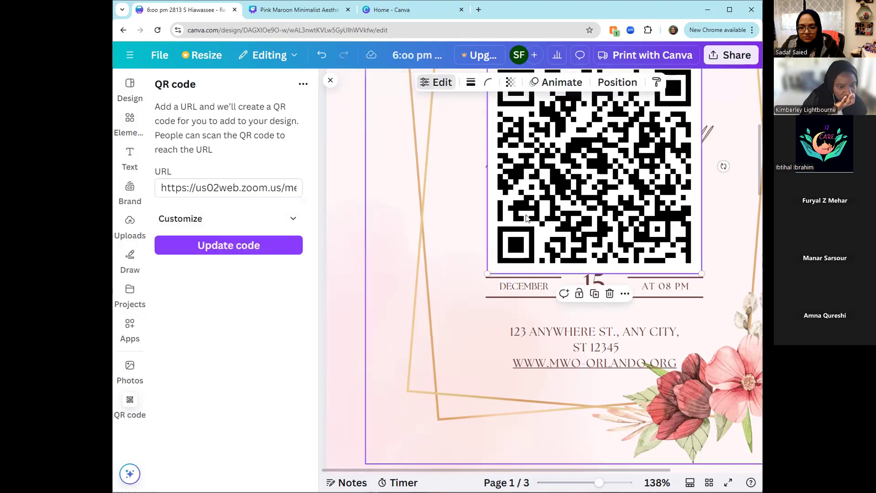
# - Shrink the QR code to a small square and place it just left of the venue address
pyautogui.moveTo(607, 208); pyautogui.dragTo(585, 300)
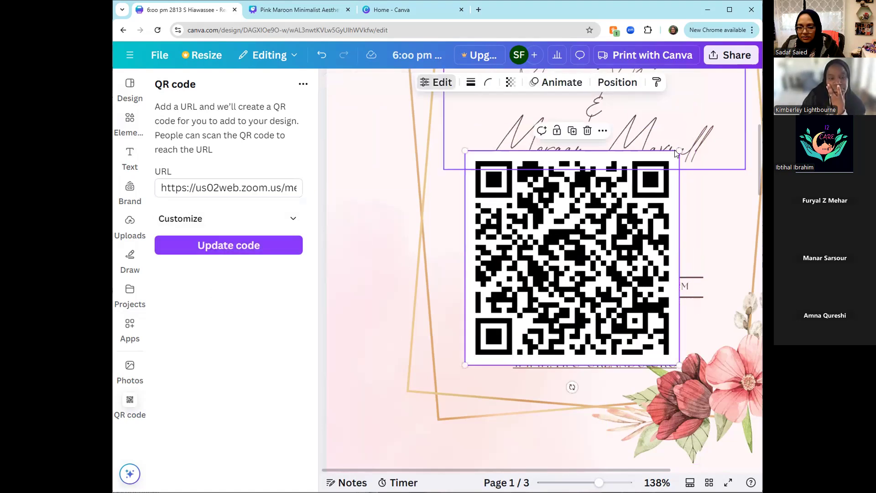
pyautogui.moveTo(679, 151); pyautogui.dragTo(479, 315)
pyautogui.moveTo(481, 349); pyautogui.dragTo(479, 344)
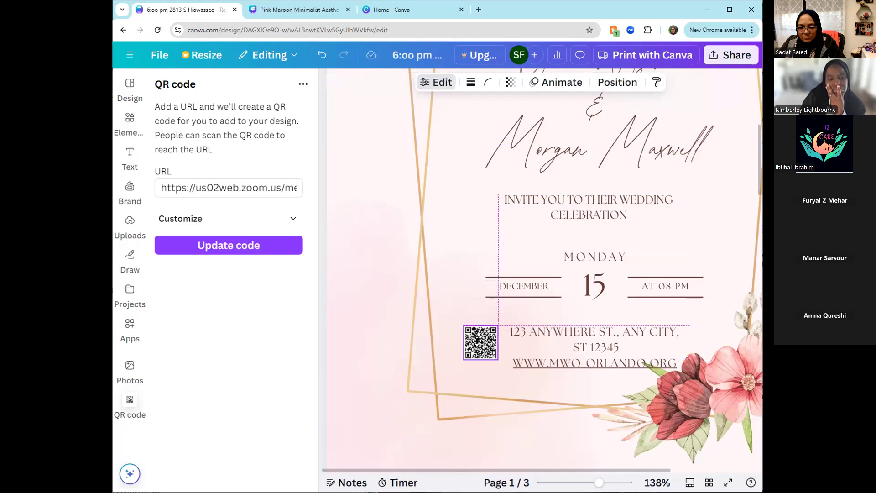
# - Set the QR code's margin to 6, update the code and deselect it
pyautogui.click(276, 221)
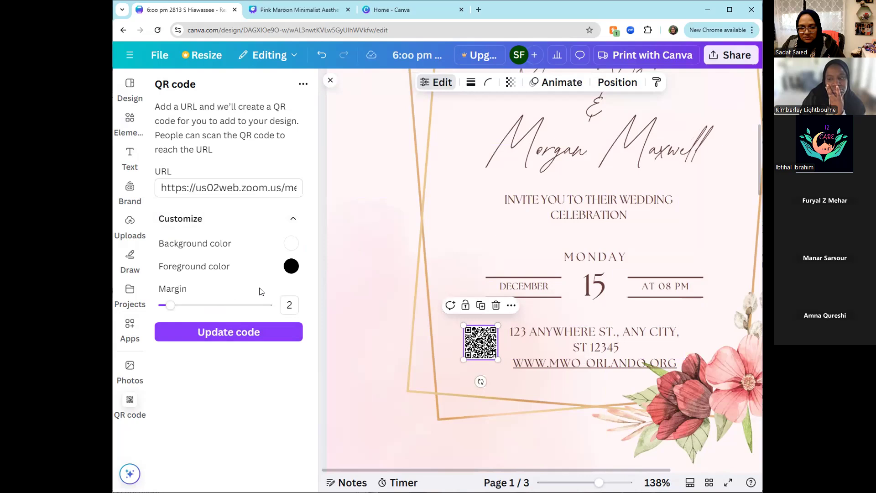
pyautogui.moveTo(170, 307); pyautogui.dragTo(183, 307)
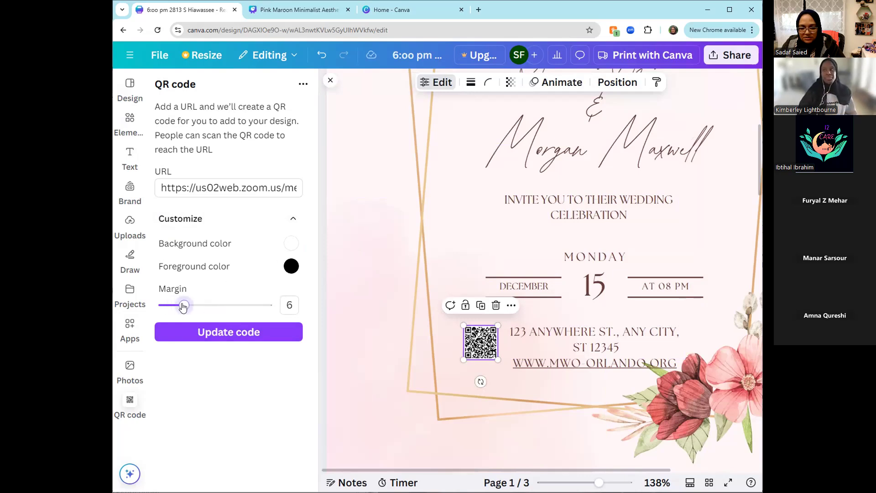
pyautogui.click(209, 336)
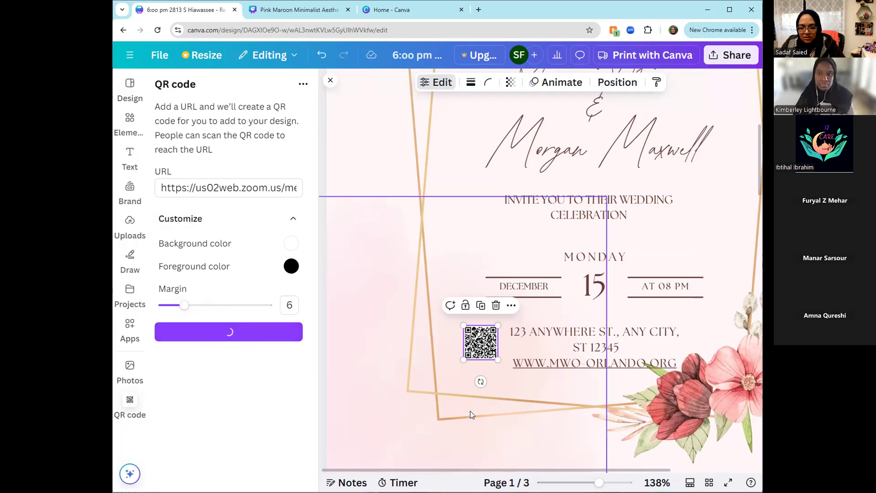
pyautogui.click(468, 366)
pyautogui.moveTo(477, 347)
pyautogui.mouseDown()
pyautogui.moveTo(470, 353)
pyautogui.moveTo(478, 347)
pyautogui.mouseUp()
pyautogui.click(455, 370)
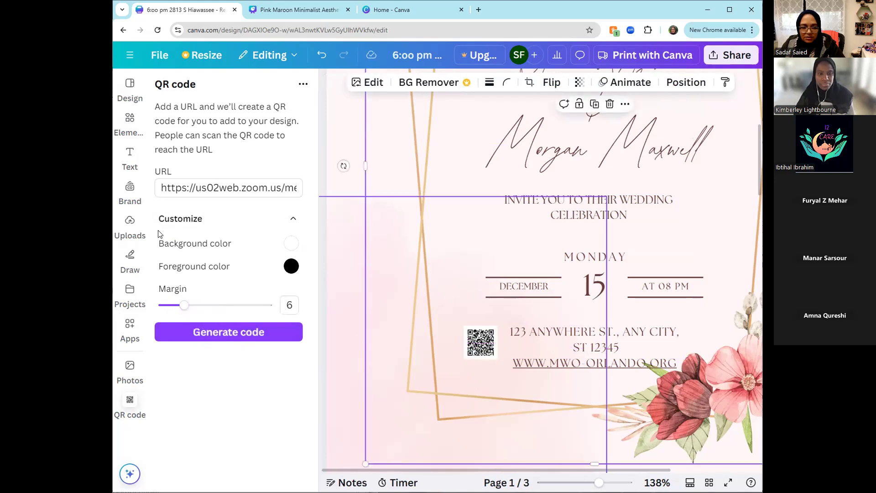
# - Add a subheading reading "Scan Me", scale it down to size 9 and place it directly beneath the QR code
pyautogui.click(130, 155)
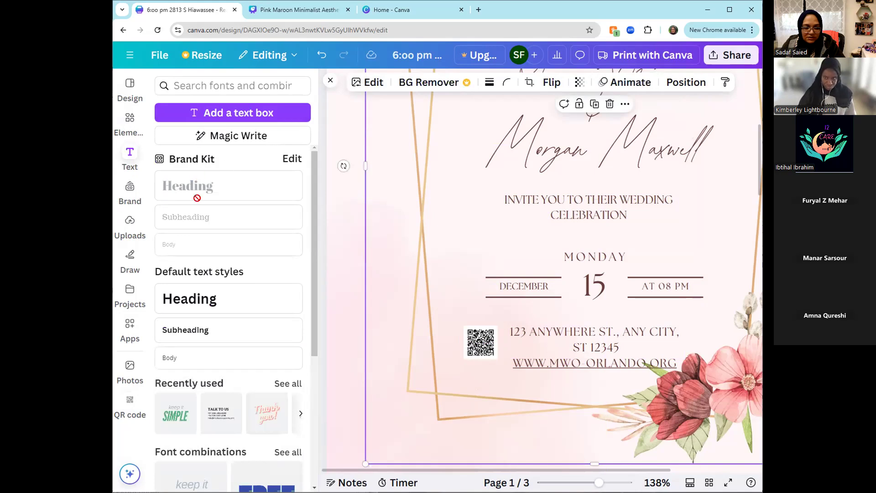
pyautogui.click(183, 332)
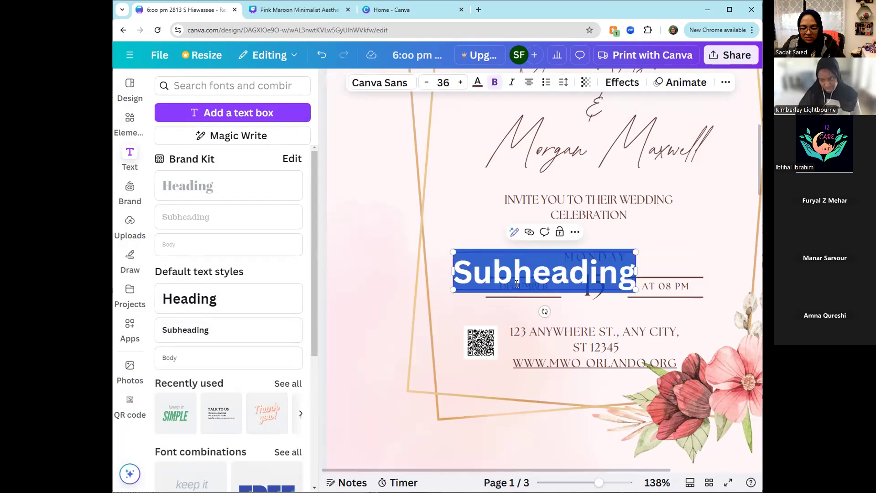
pyautogui.write('Scan Me')
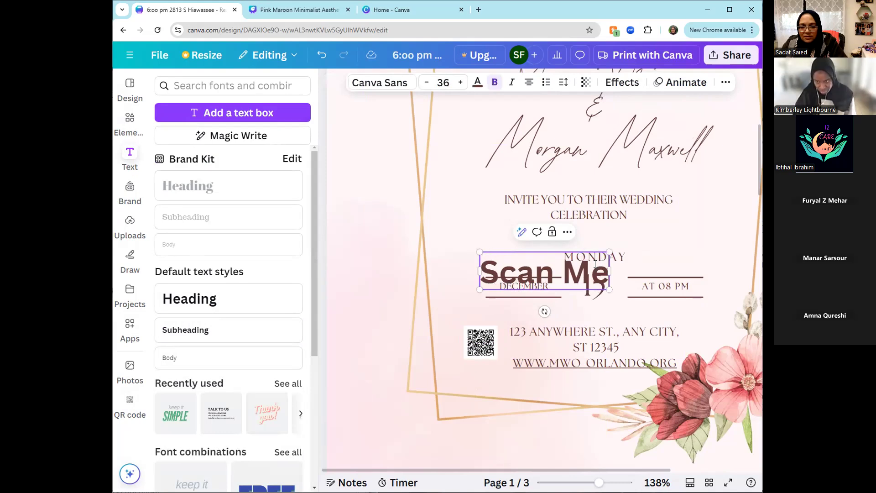
pyautogui.moveTo(609, 289); pyautogui.dragTo(490, 391)
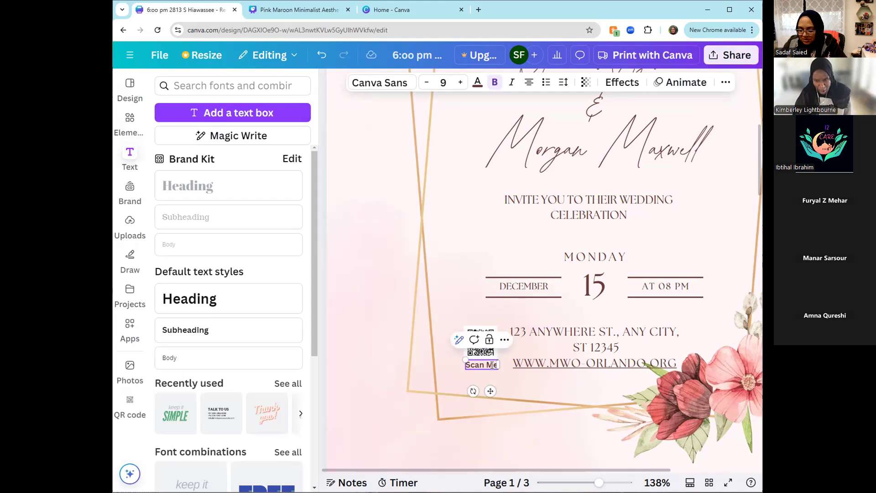
# - Replace the caption beneath the QR code with "RSVP" and deselect it
pyautogui.press('BackSpace')
pyautogui.press('BackSpace')
pyautogui.press('BackSpace')
pyautogui.press('BackSpace')
pyautogui.press('BackSpace')
pyautogui.press('BackSpace')
pyautogui.press('BackSpace')
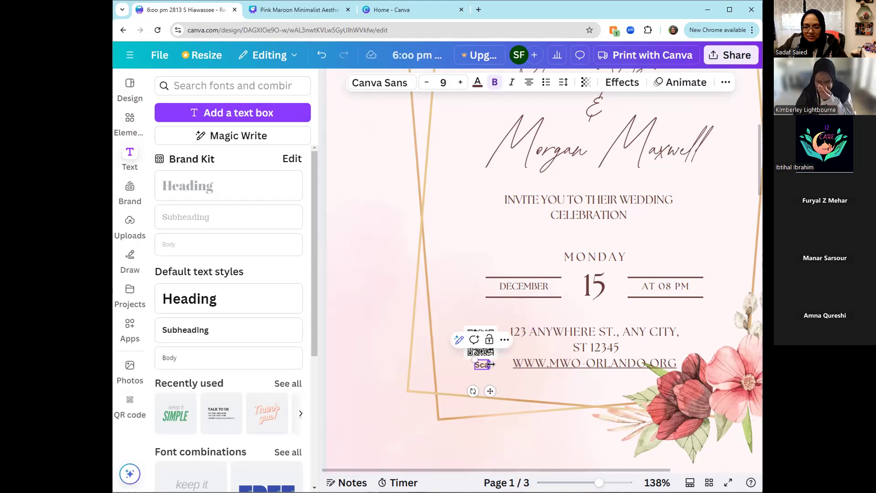
pyautogui.write('RSVP')
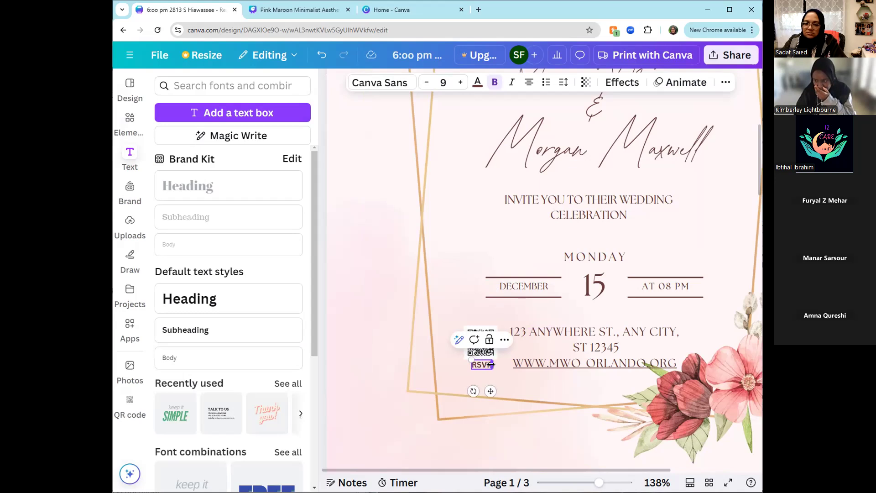
pyautogui.click(509, 382)
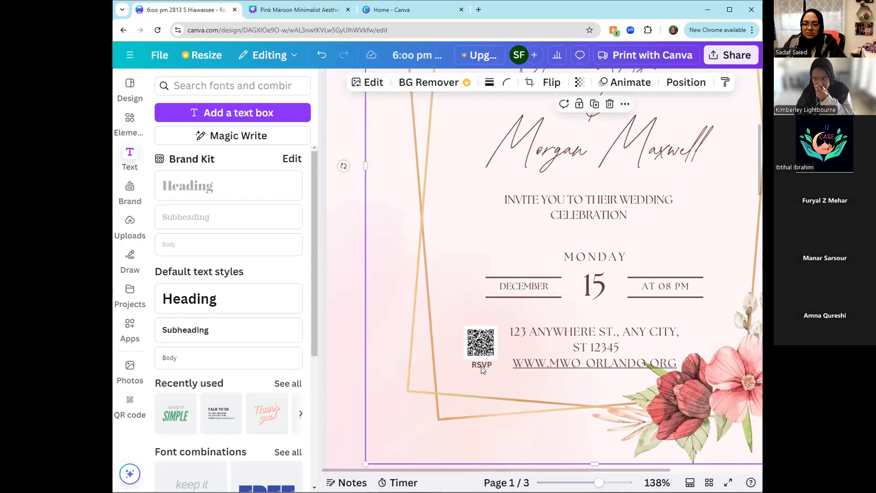
pyautogui.click(481, 366)
pyautogui.click(526, 396)
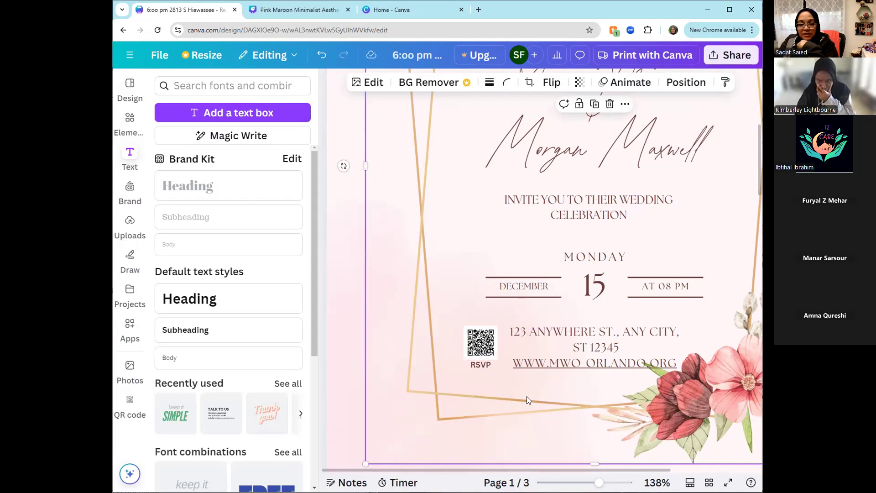
# - Review where the QR code app sits in the apps list and close the list again
pyautogui.click(130, 327)
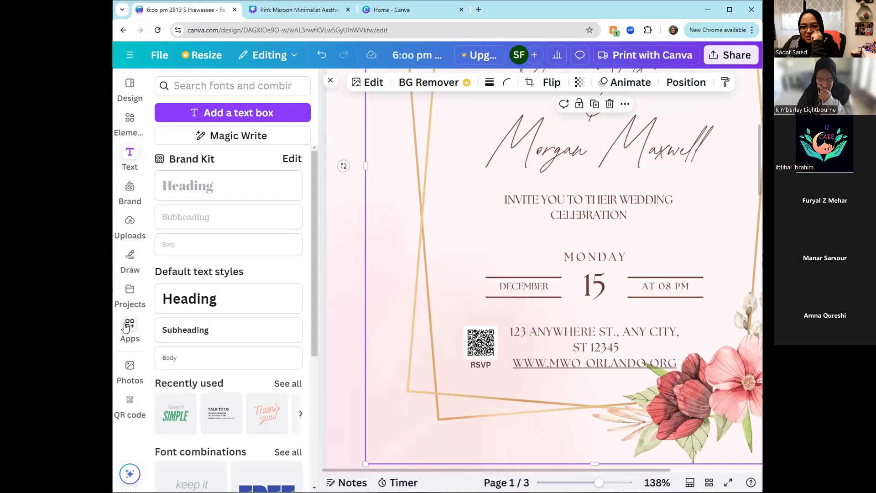
pyautogui.scroll(-6, 194, 358)
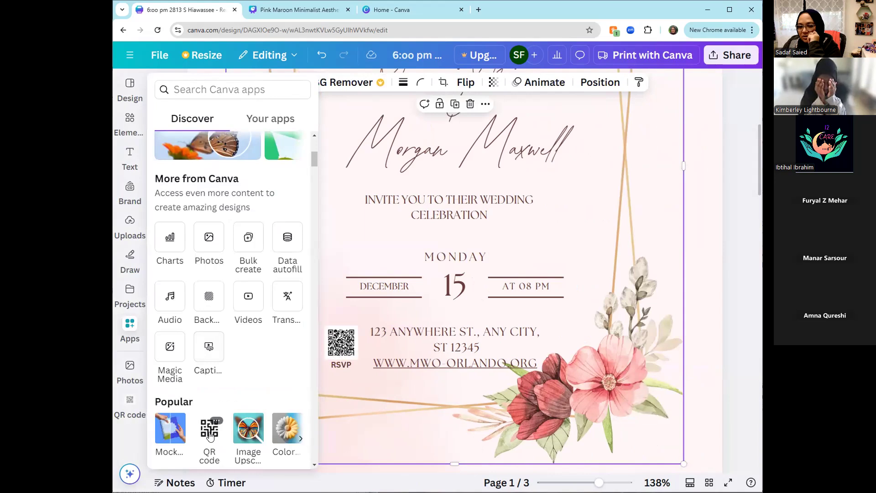
pyautogui.click(419, 423)
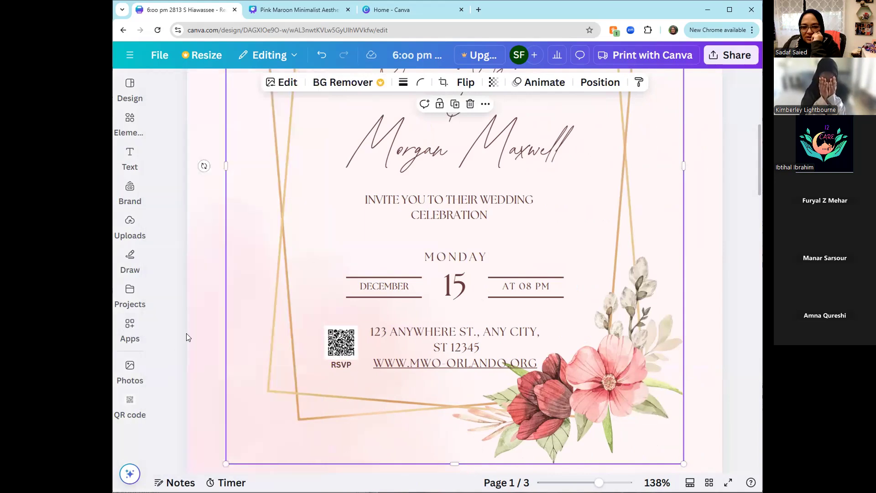
pyautogui.scroll(6, 187, 333)
pyautogui.scroll(-4, 698, 108)
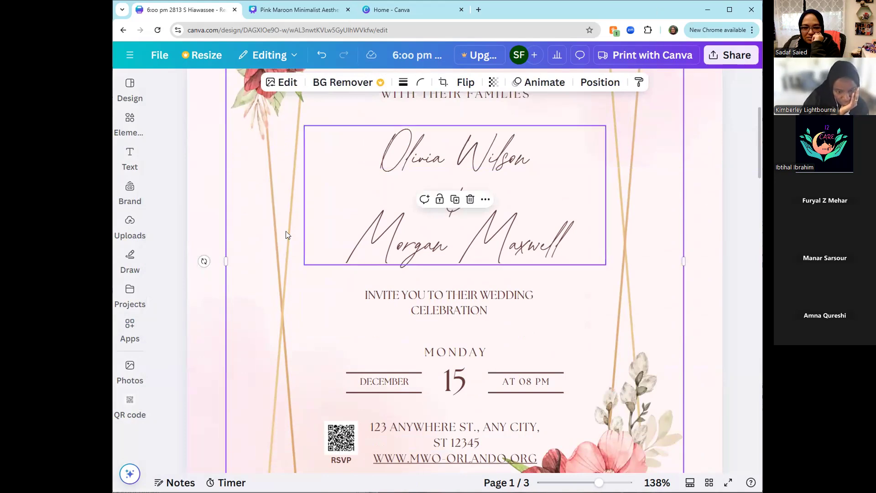
pyautogui.click(174, 201)
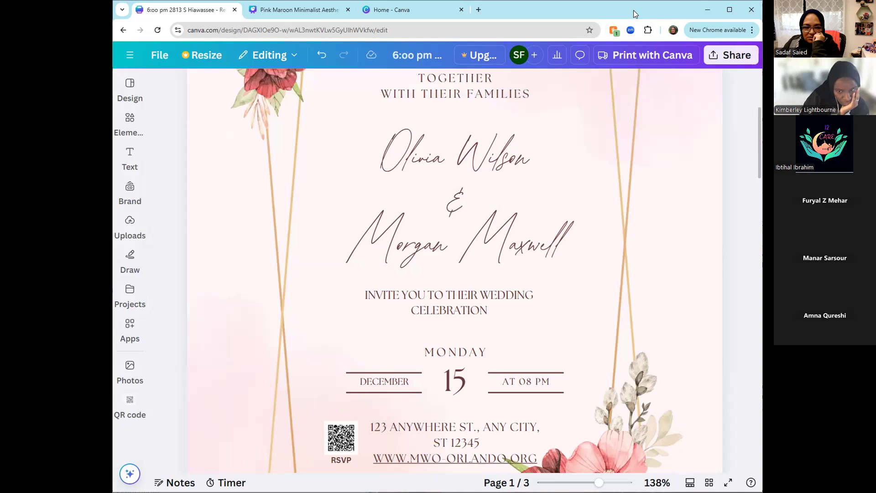
# - Switch to the Pink Maroon Minimalist presentation, create a public view link for it and copy the link
pyautogui.click(294, 10)
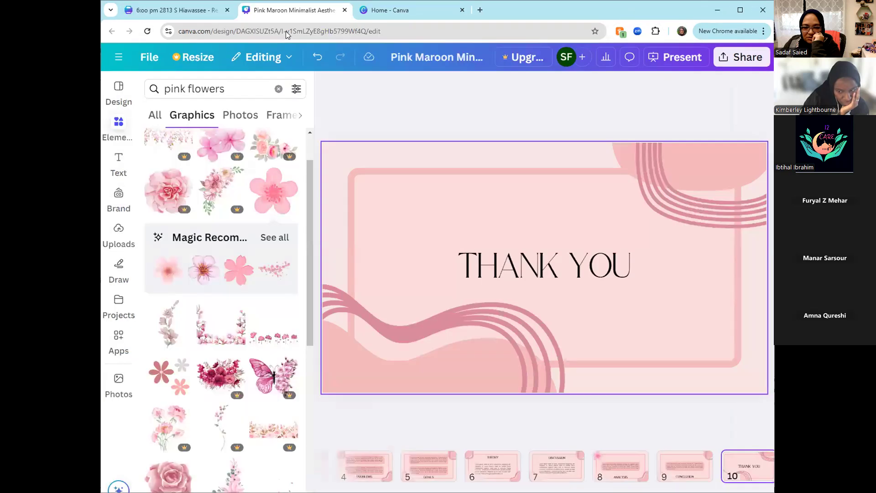
pyautogui.click(723, 61)
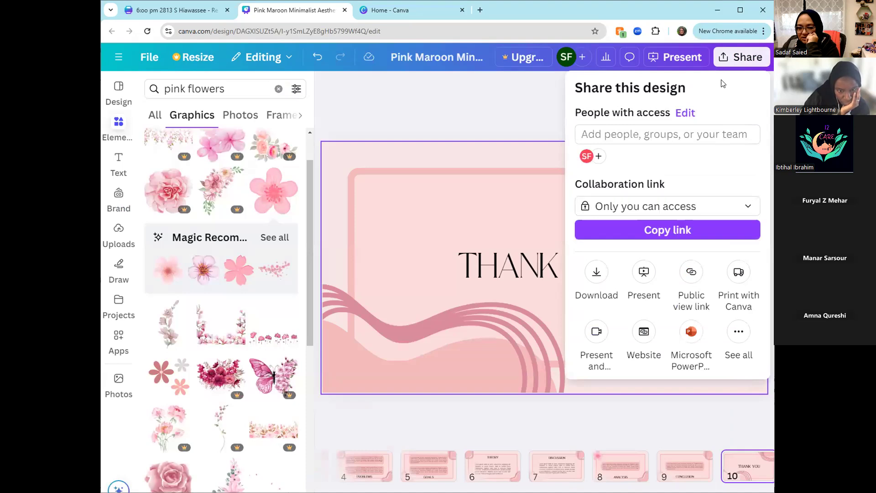
pyautogui.click(688, 273)
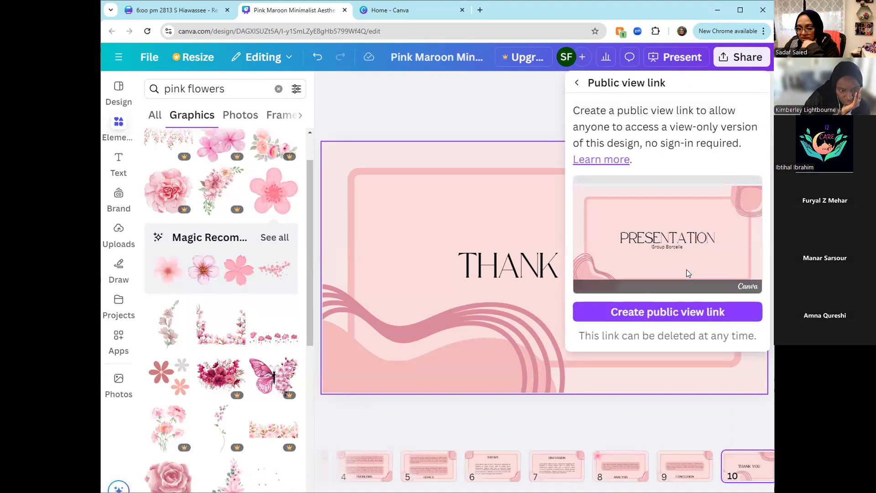
pyautogui.click(688, 314)
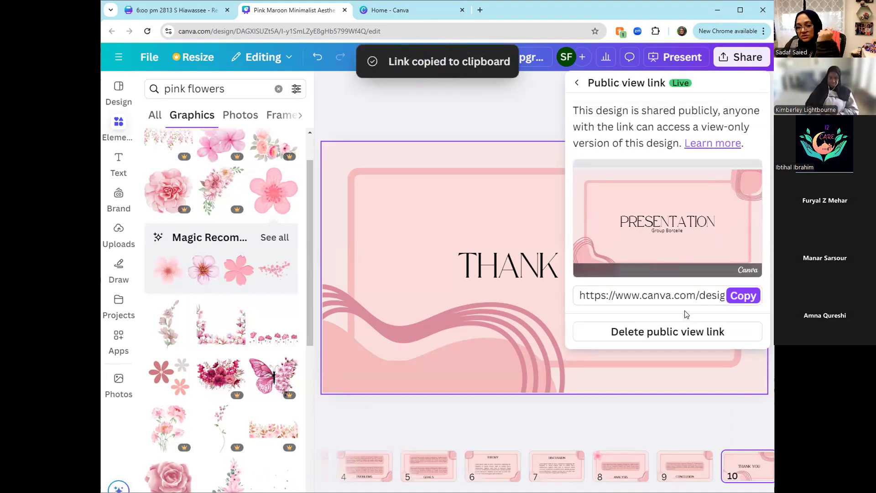
# - Open the copied public view link in a new browser tab
pyautogui.click(479, 10)
pyautogui.rightClick(438, 26)
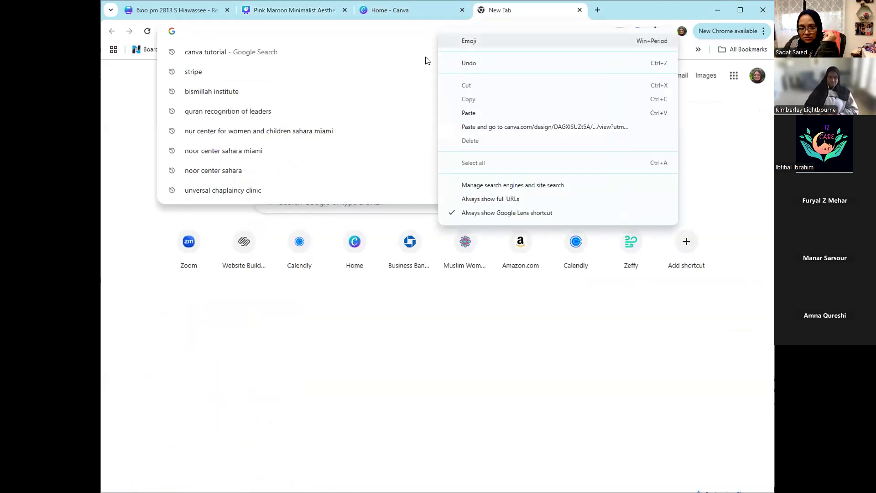
pyautogui.click(480, 126)
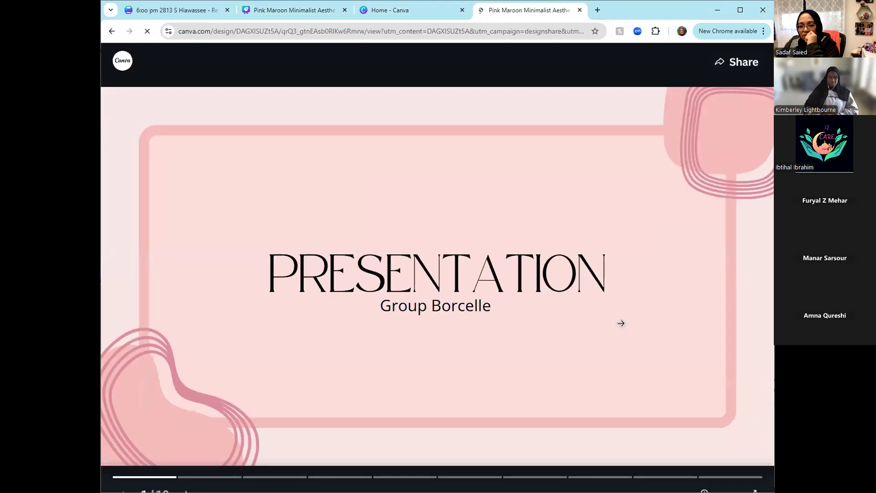
# - Page through the shared presentation to its end and close its browser tab
pyautogui.click(639, 370)
pyautogui.click(639, 370)
pyautogui.click(639, 369)
pyautogui.click(639, 369)
pyautogui.click(639, 370)
pyautogui.click(639, 370)
pyautogui.click(639, 369)
pyautogui.click(639, 370)
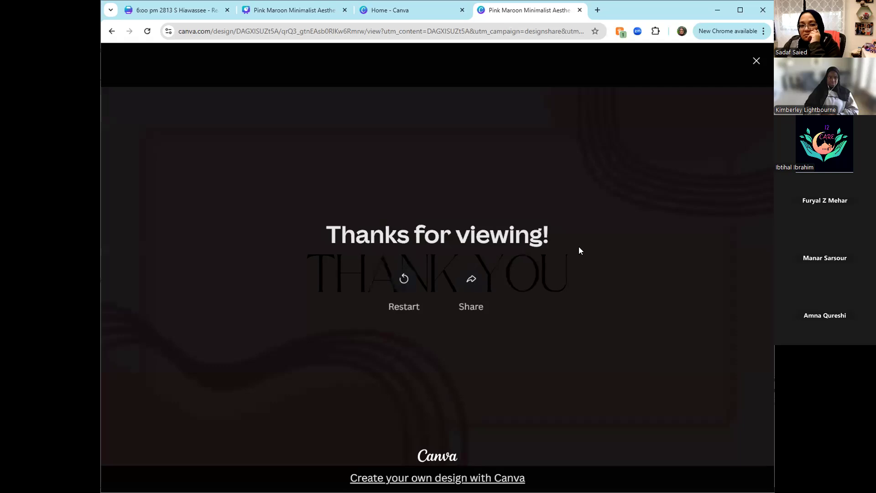
pyautogui.click(580, 10)
pyautogui.click(579, 10)
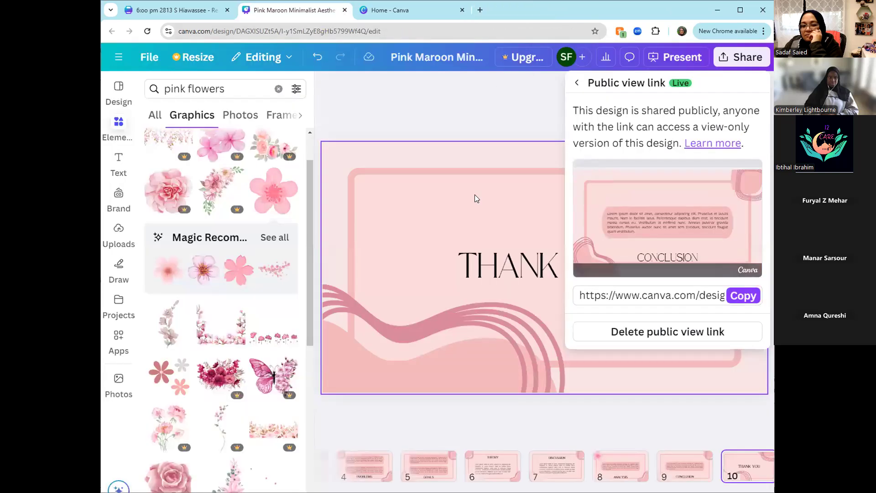
# - Dismiss the presentation's public view link settings and go to the Canva home page
pyautogui.click(417, 94)
pyautogui.click(185, 14)
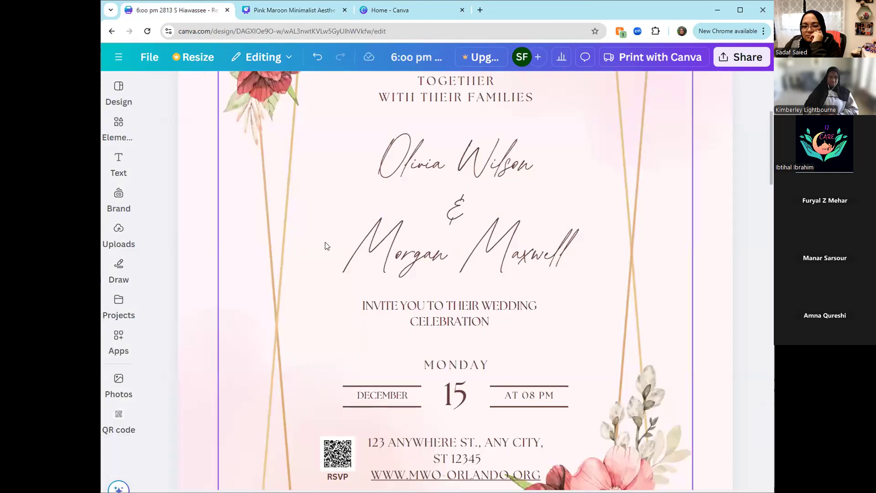
pyautogui.click(386, 13)
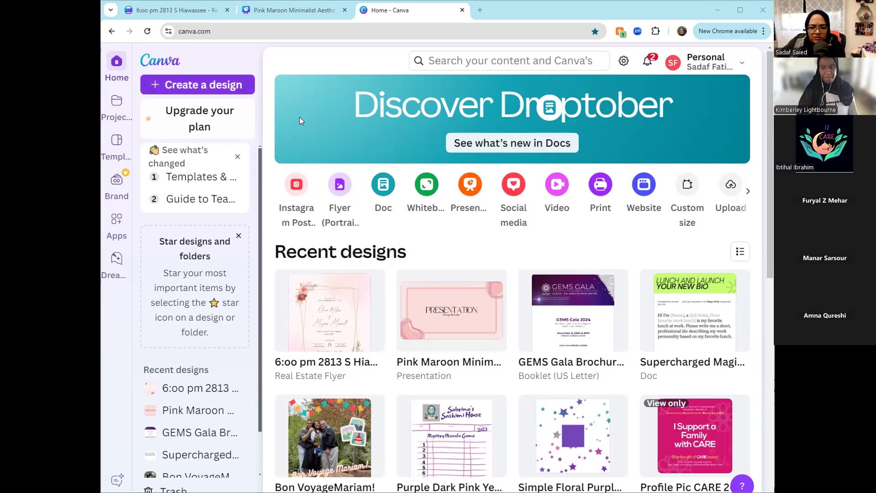
# - Upload the "GEMS Gala Brochure 2024" PDF from the Downloads folder to start a design from it
pyautogui.click(730, 185)
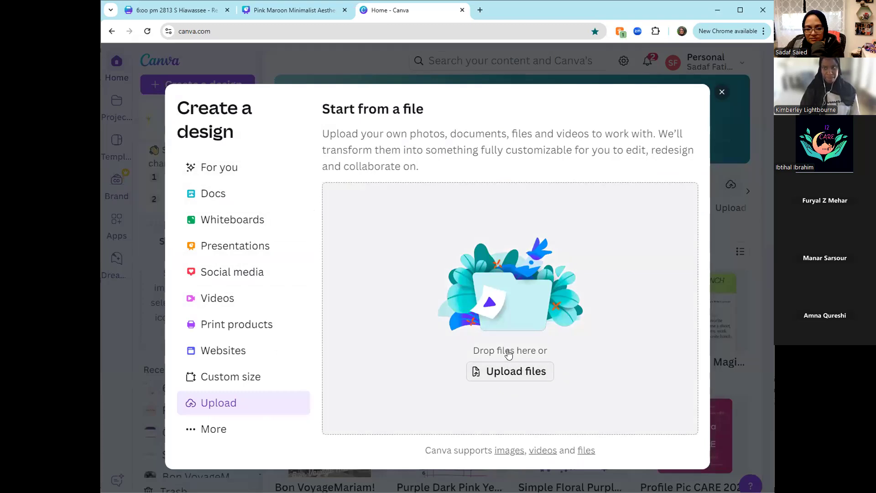
pyautogui.click(509, 354)
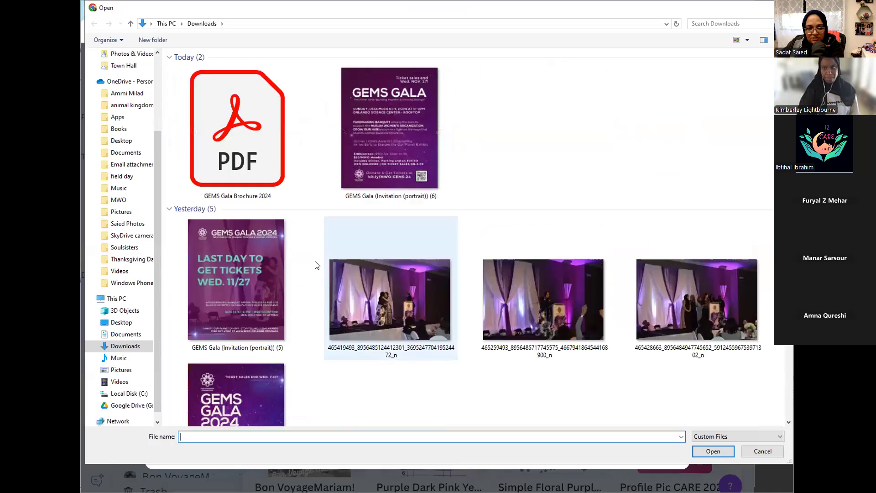
pyautogui.click(242, 155)
pyautogui.click(703, 456)
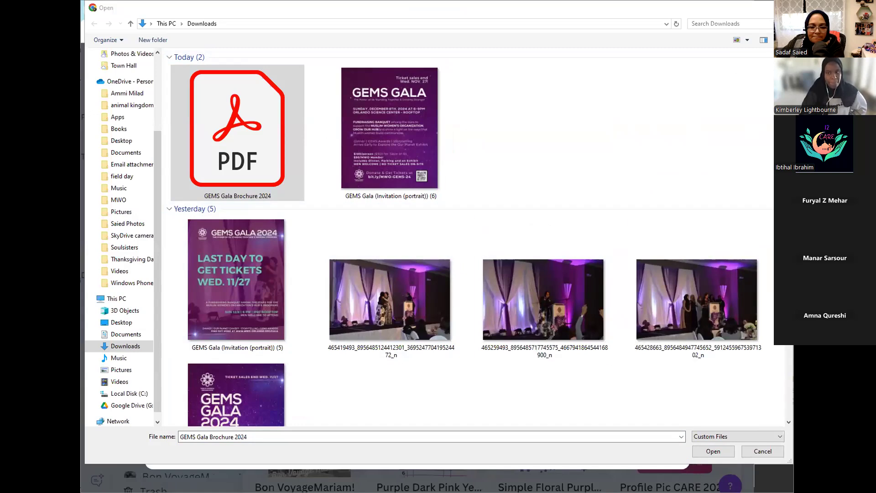
pyautogui.scroll(-8, 500, 417)
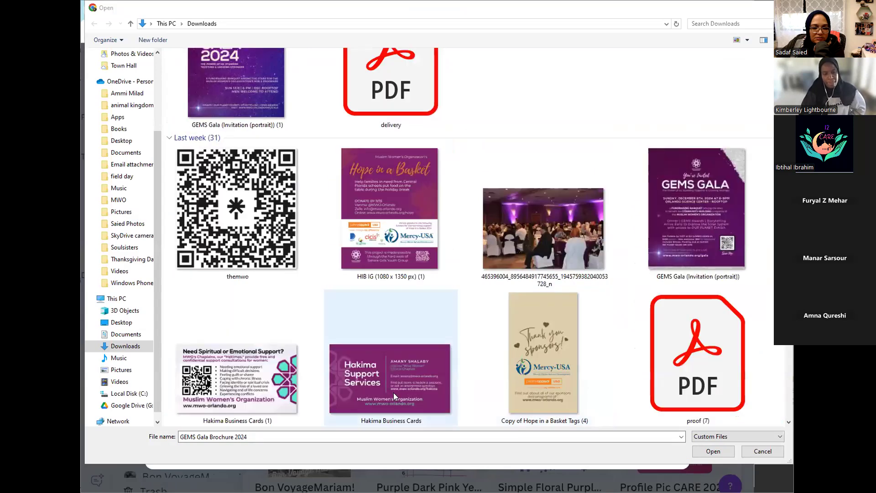
pyautogui.scroll(8, 322, 270)
pyautogui.click(252, 135)
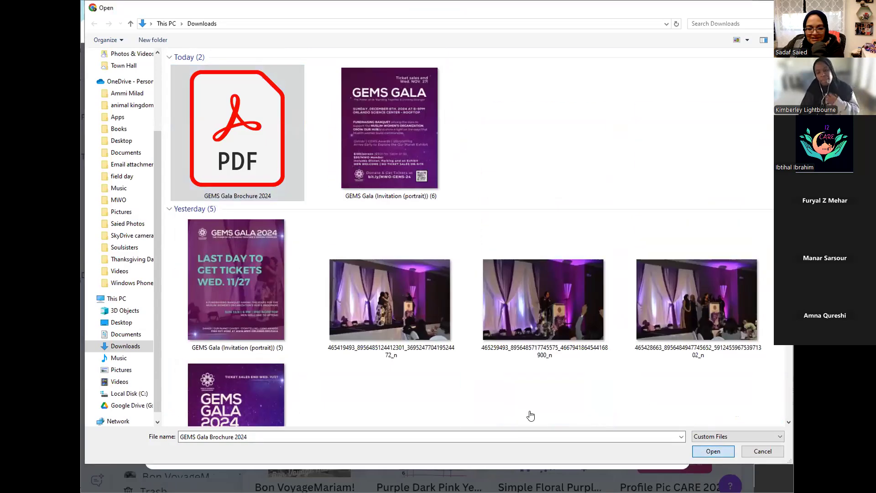
pyautogui.press('Return')
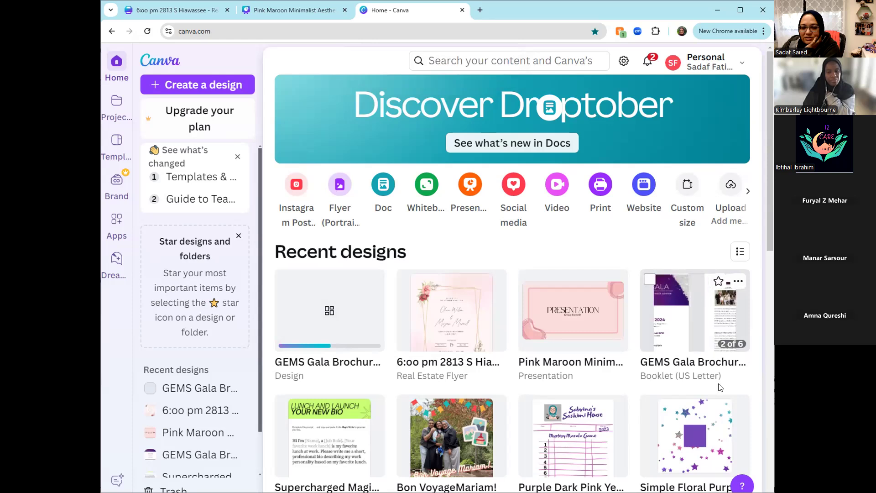
# - Open the "Brave Bags" Instagram post from the recent designs and check whether its text can be selected separately
pyautogui.scroll(-3, 712, 390)
pyautogui.scroll(-2, 740, 328)
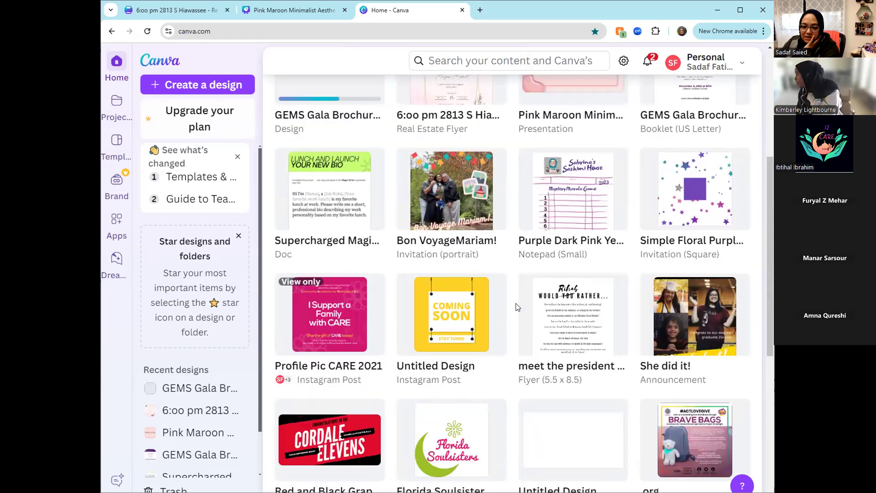
pyautogui.click(693, 447)
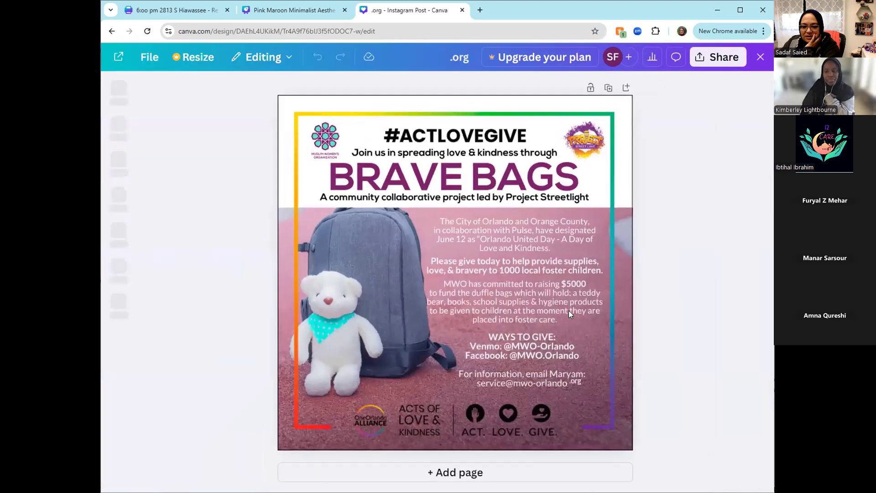
pyautogui.click(532, 312)
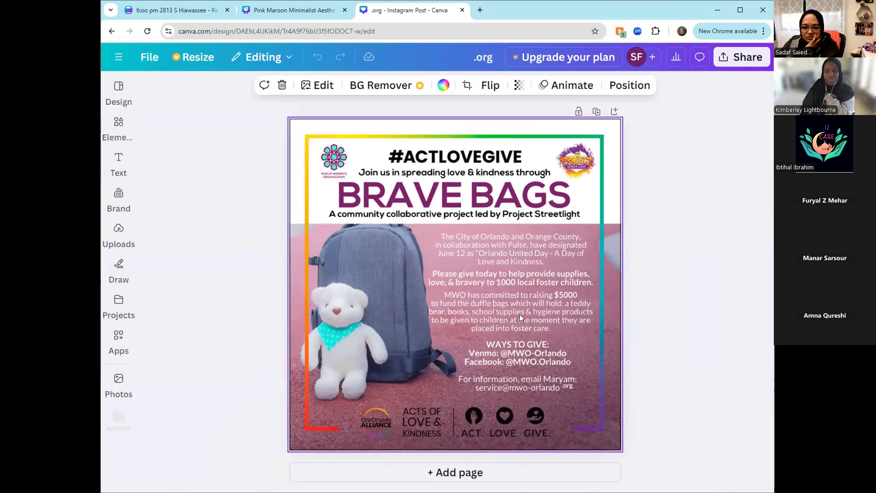
pyautogui.doubleClick(520, 315)
pyautogui.click(706, 305)
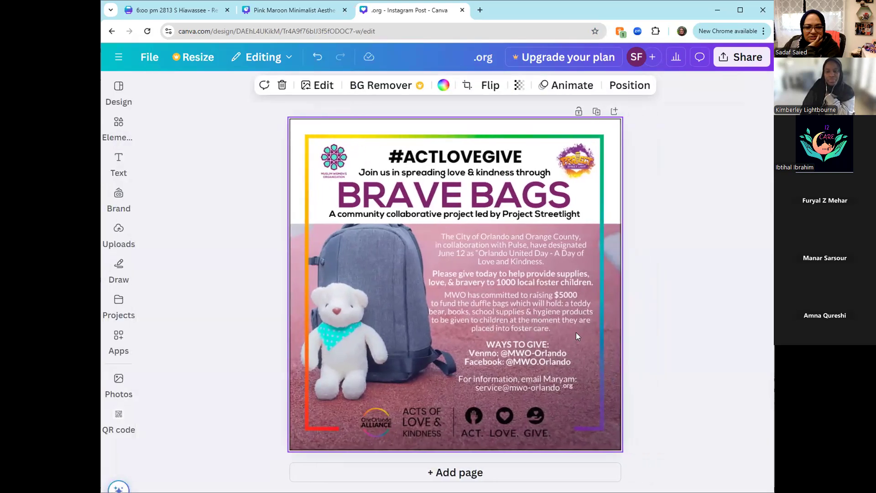
pyautogui.moveTo(559, 335); pyautogui.dragTo(541, 329)
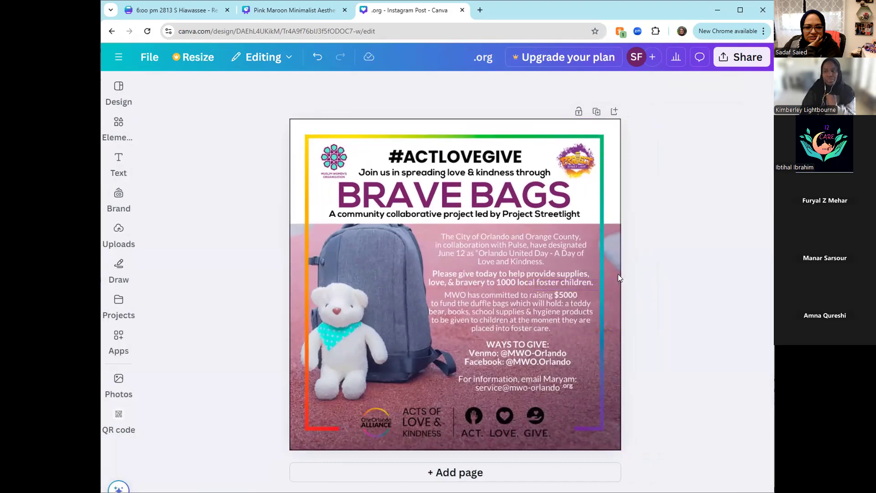
# - Return to the home page and open the pink floral wedding invitation from the recent designs
pyautogui.click(113, 34)
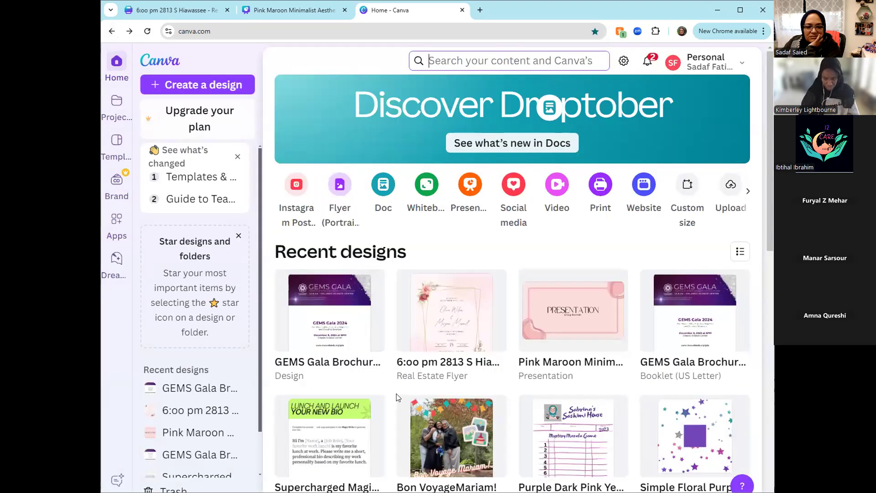
pyautogui.scroll(-5, 404, 393)
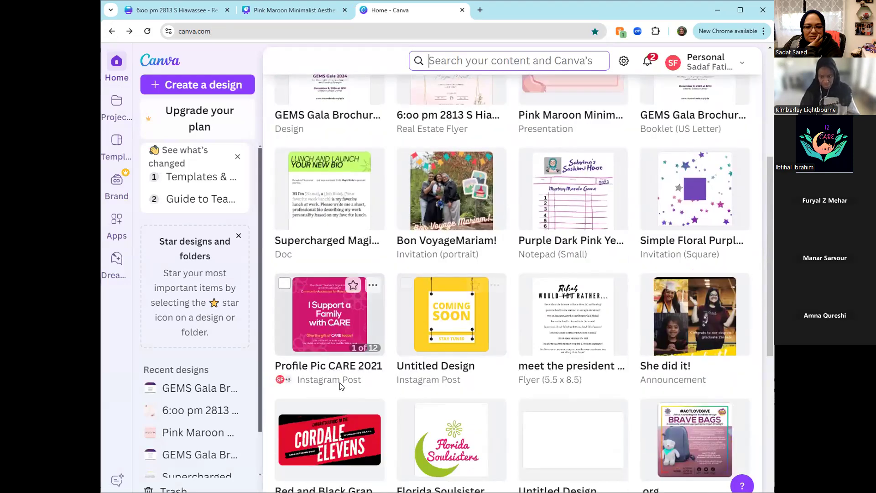
pyautogui.scroll(4, 340, 382)
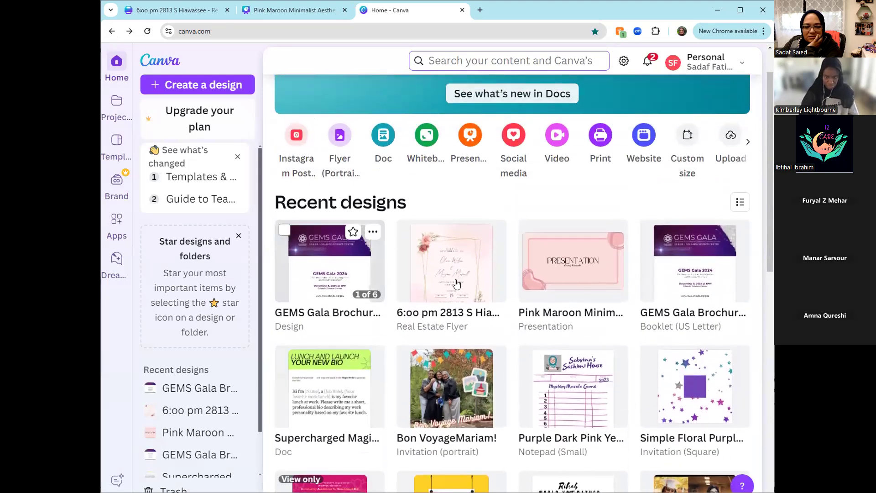
pyautogui.click(443, 290)
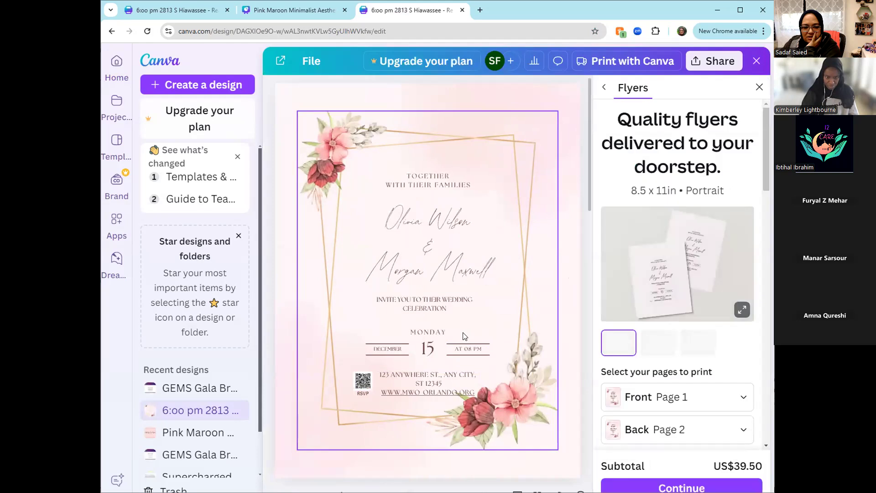
# - Show page 2 of the invitation, close the crop and flyer printing options and deselect the text
pyautogui.scroll(-5, 449, 365)
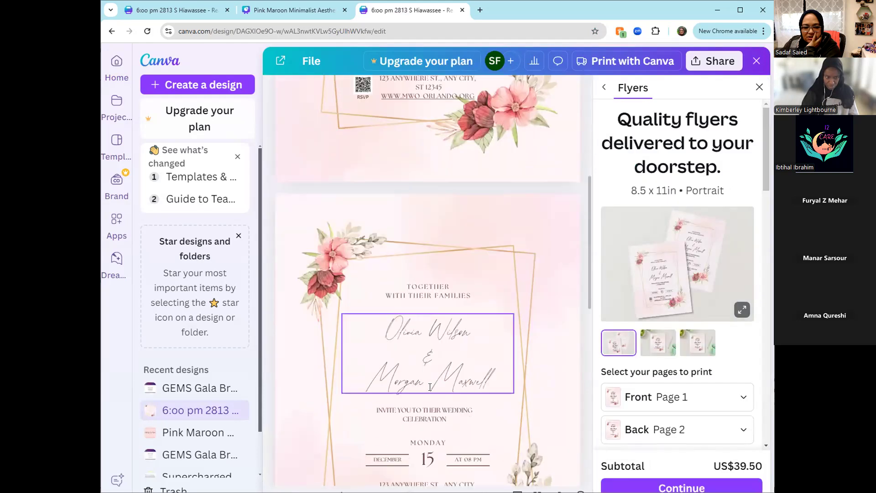
pyautogui.scroll(-3, 430, 387)
pyautogui.doubleClick(424, 267)
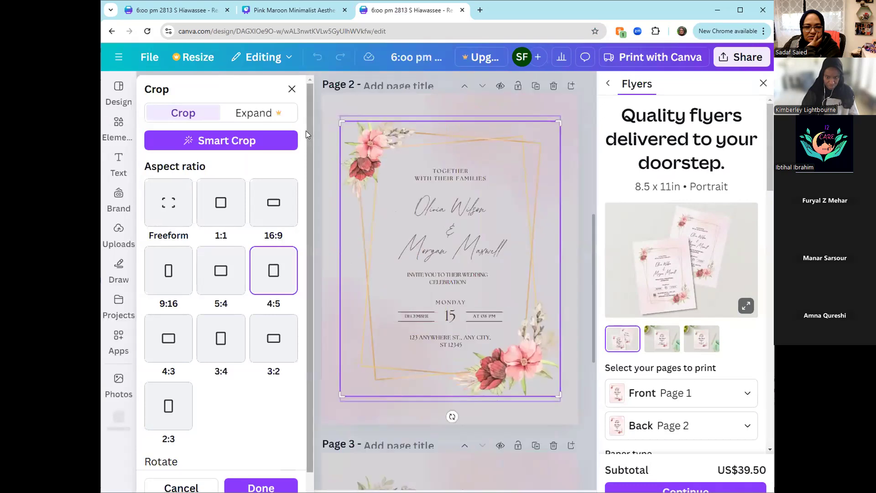
pyautogui.click(292, 89)
pyautogui.click(378, 281)
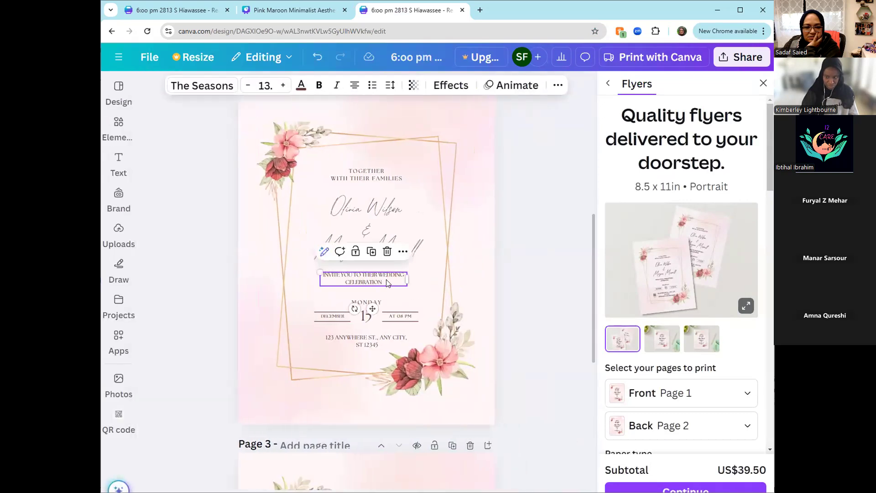
pyautogui.click(763, 83)
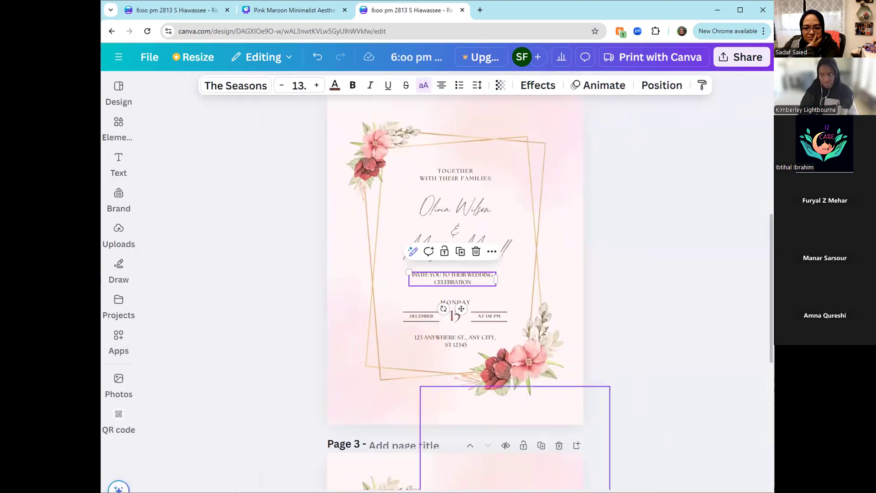
pyautogui.click(639, 399)
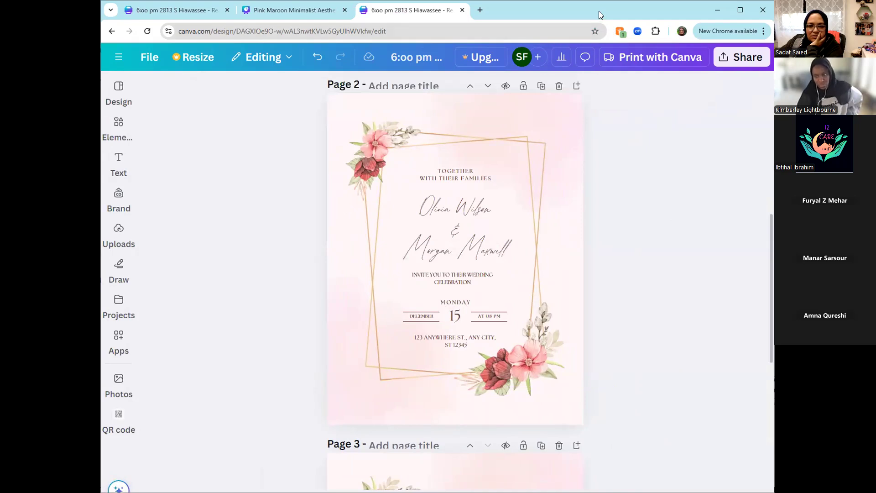
# - Replace the wedding celebration line with "HI THIS IS", the presenter's first name and ", I LOVE YOU AND YOU ARE AN AMAZING FRIEND SEE YA"
pyautogui.moveTo(599, 13); pyautogui.dragTo(600, 1)
pyautogui.moveTo(582, 482); pyautogui.dragTo(613, 483)
pyautogui.click(465, 280)
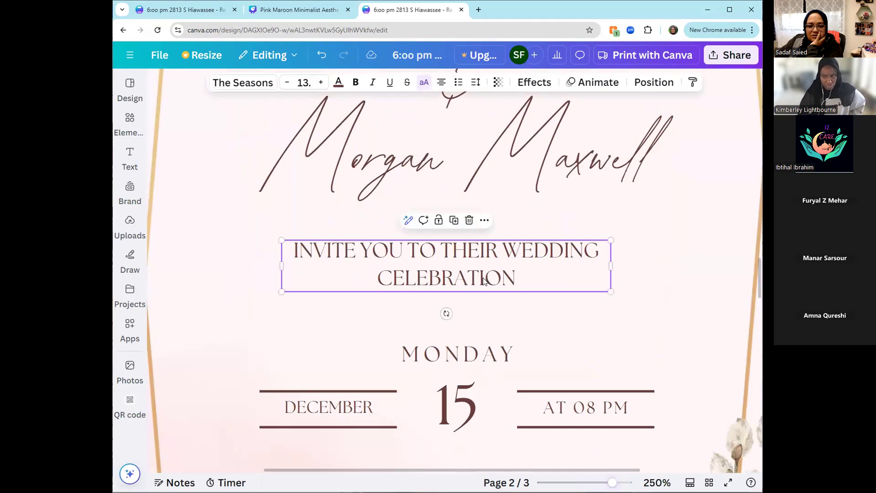
pyautogui.click(516, 278)
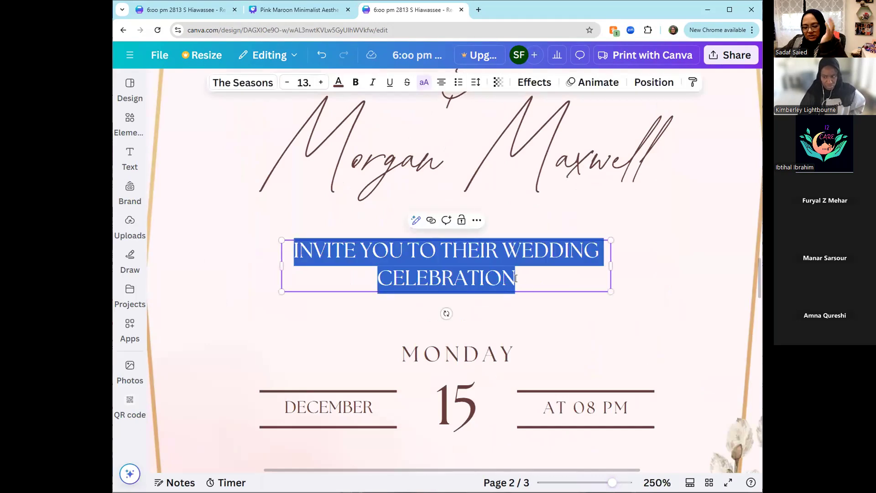
pyautogui.write('HI')
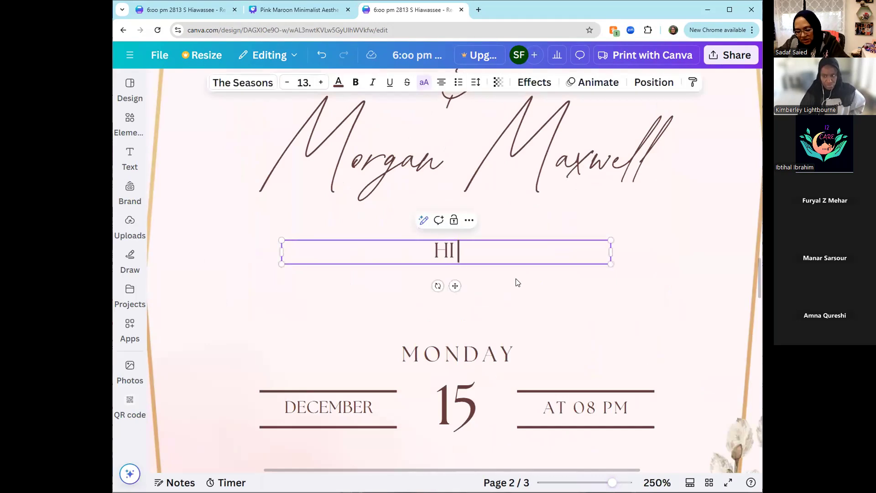
pyautogui.write(' THIS IS SADAF')
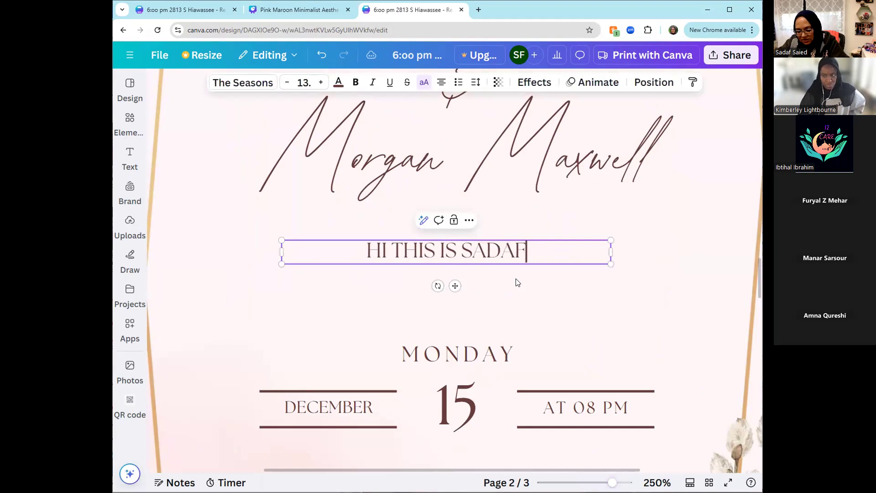
pyautogui.write(', I LOVE YOU')
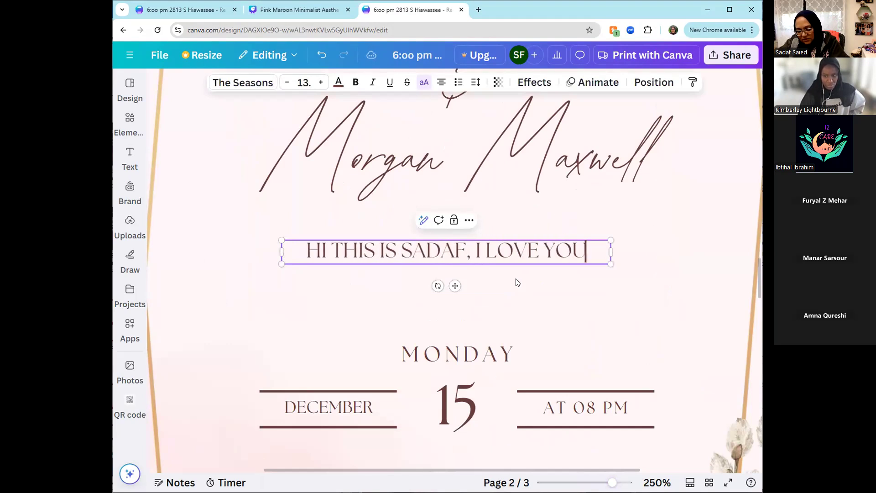
pyautogui.write(' AND YOU ARE AN A')
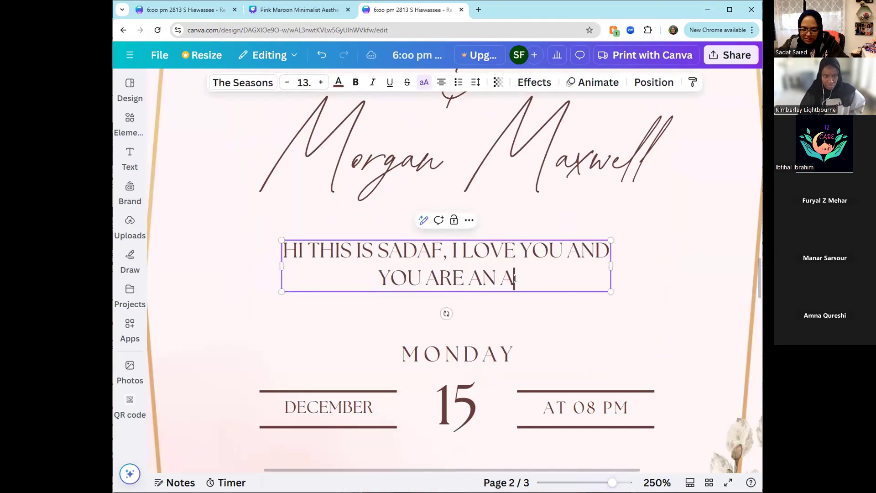
pyautogui.write('MAZING ')
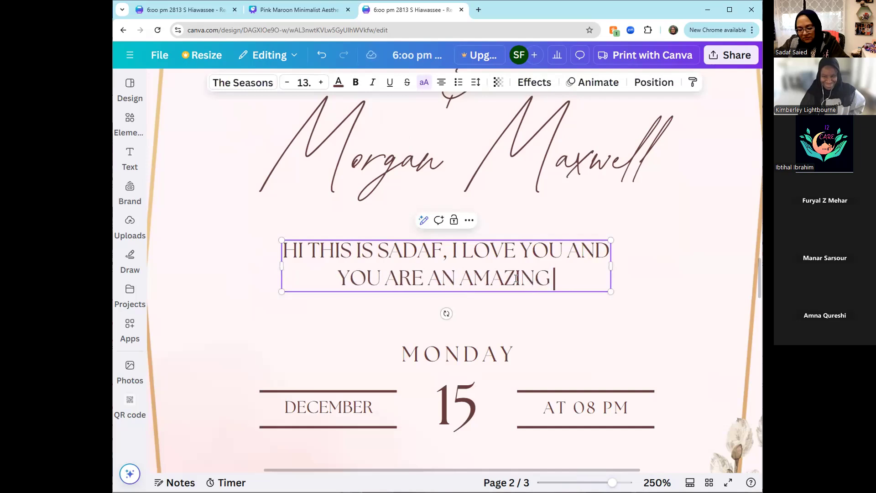
pyautogui.write('FRIEND ANSD')
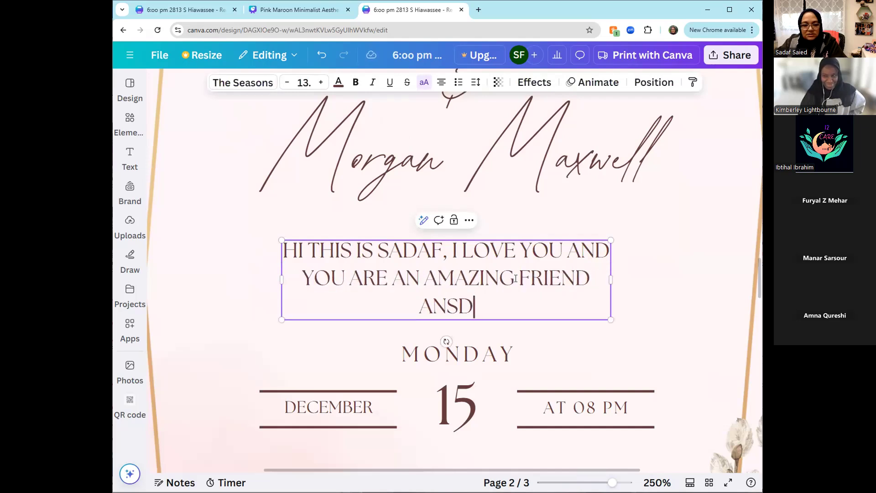
pyautogui.press('BackSpace')
pyautogui.press('BackSpace')
pyautogui.write('D')
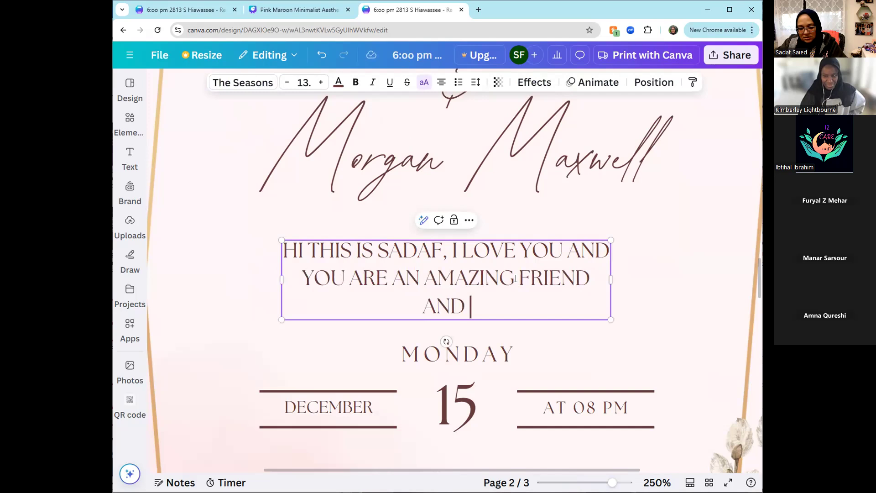
pyautogui.press('BackSpace')
pyautogui.press('BackSpace')
pyautogui.press('BackSpace')
pyautogui.press('BackSpace')
pyautogui.write('SEE YA')
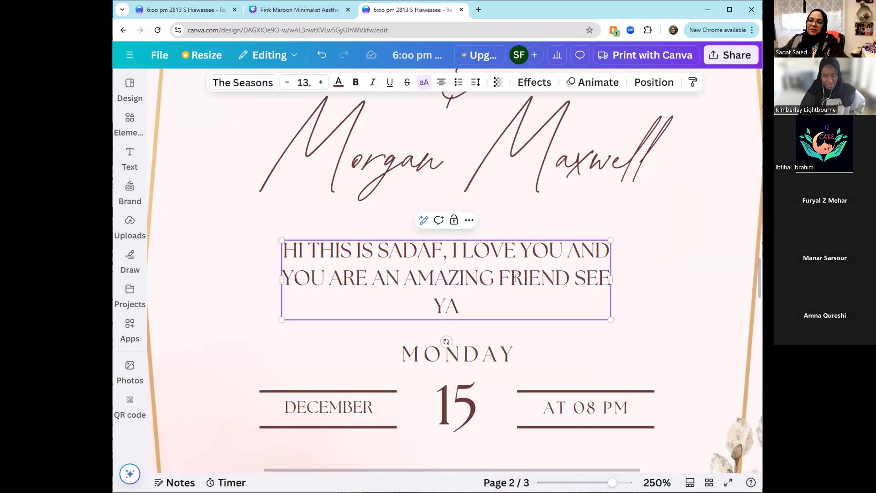
pyautogui.click(687, 294)
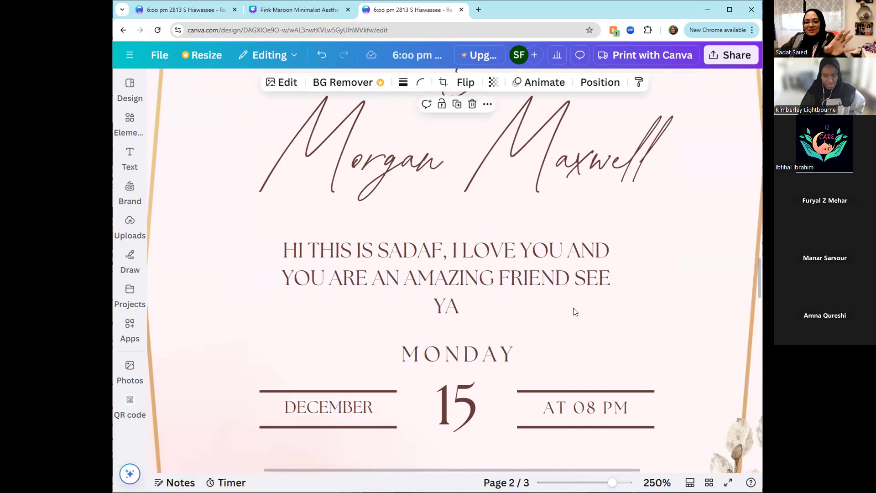
# - Widen the greeting's text box so the text wraps onto two lines and shift it slightly toward the page's centre
pyautogui.click(530, 311)
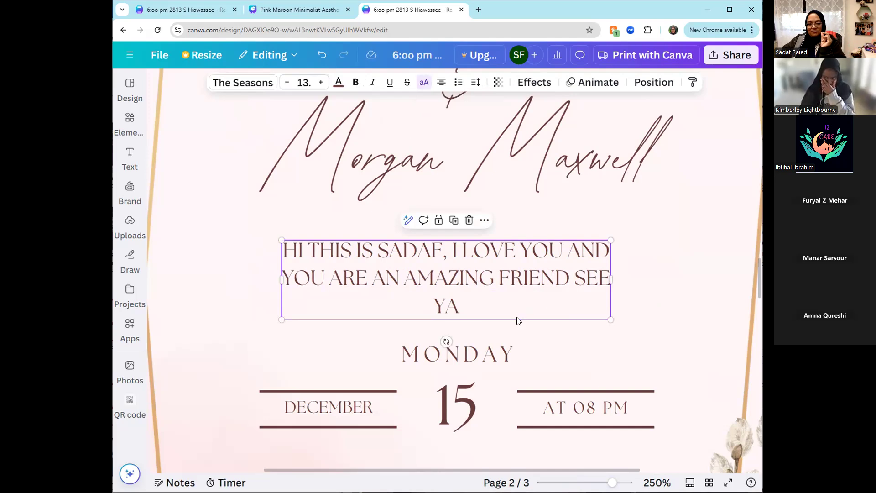
pyautogui.moveTo(614, 286); pyautogui.dragTo(645, 287)
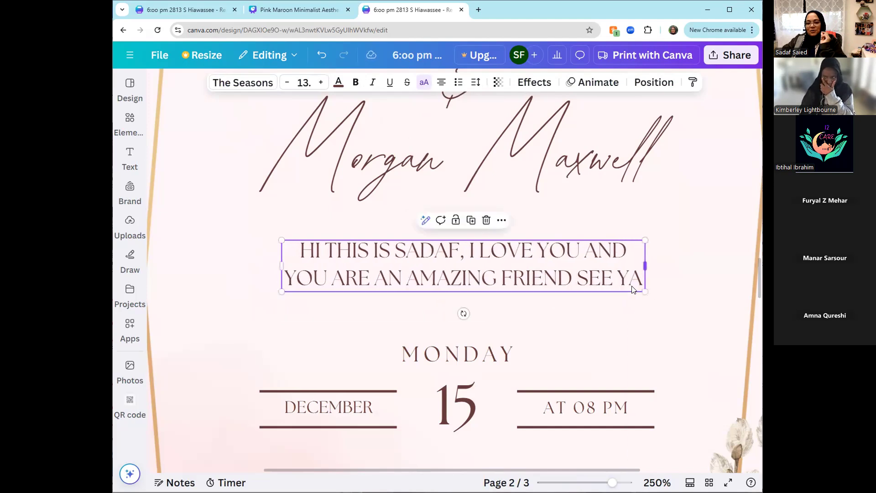
pyautogui.click(612, 319)
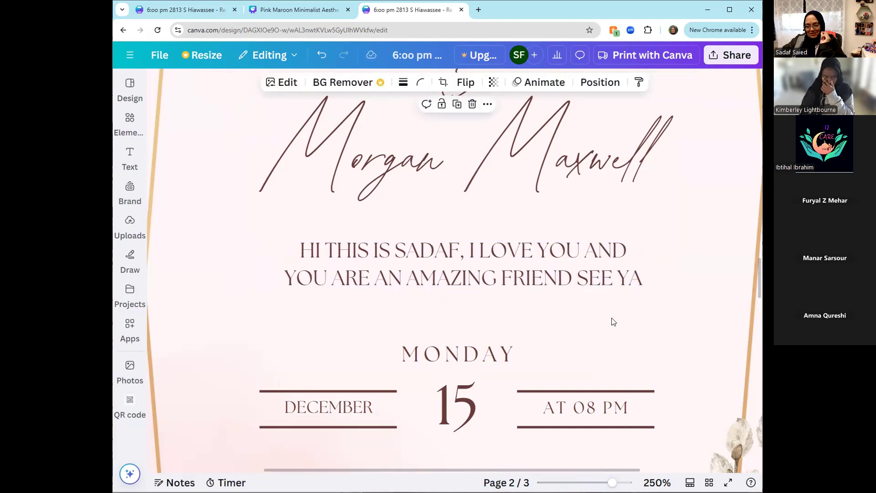
pyautogui.moveTo(574, 284); pyautogui.dragTo(567, 284)
# - Add "LATER BY" after "SEE YA" at the end of the greeting text and deselect it
pyautogui.doubleClick(570, 283)
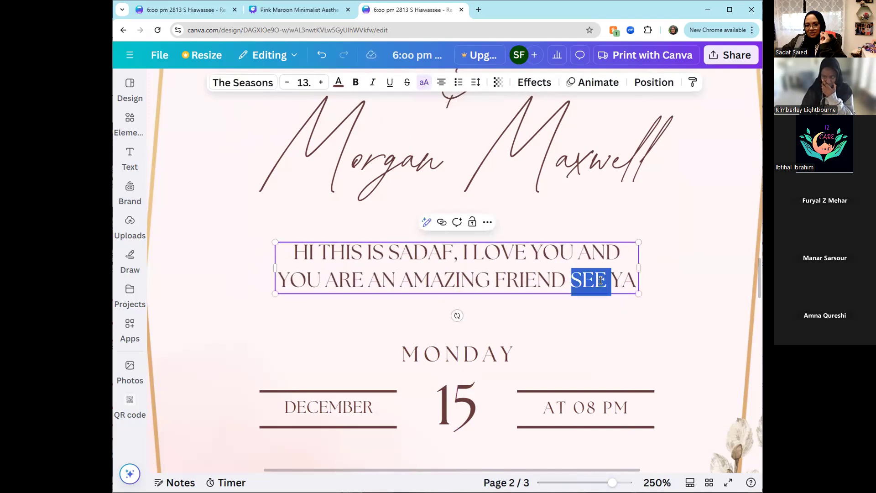
pyautogui.click(607, 282)
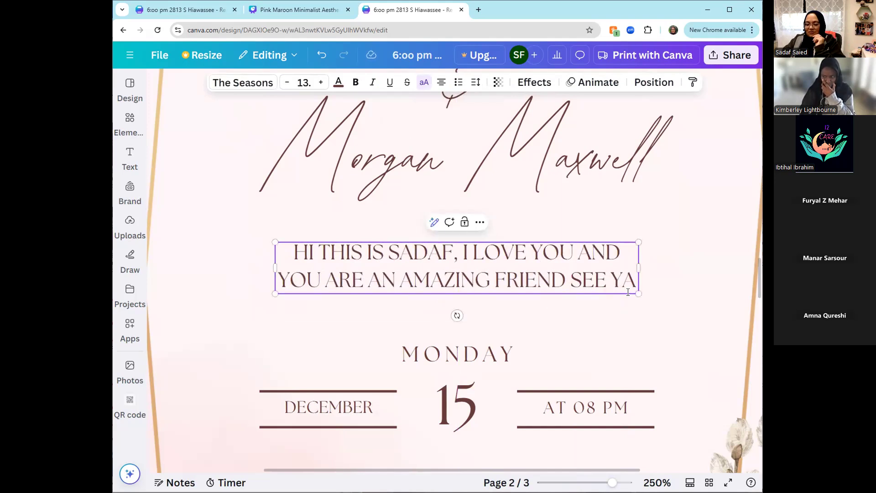
pyautogui.click(627, 292)
pyautogui.press('Right')
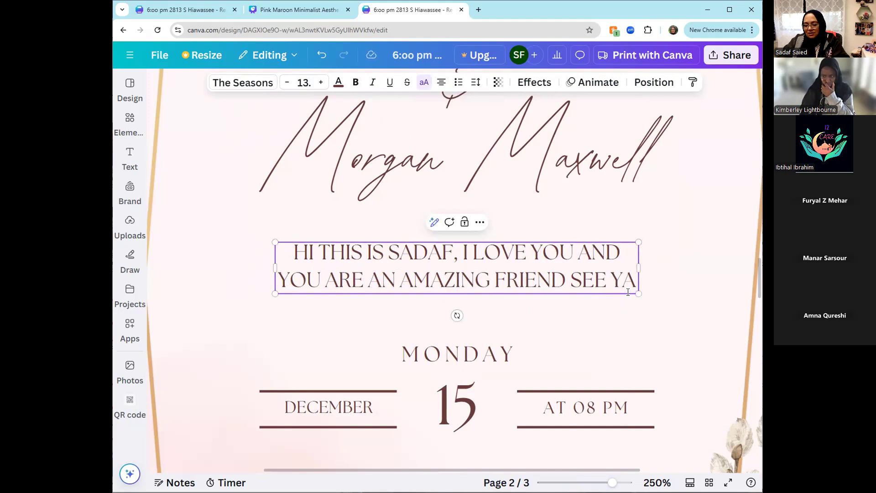
pyautogui.write('LATER BY')
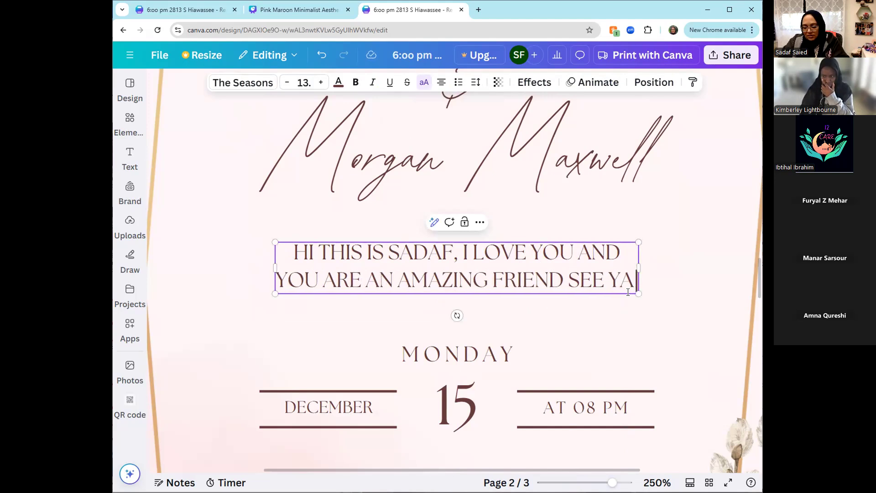
pyautogui.press('BackSpace')
pyautogui.press('BackSpace')
pyautogui.press('BackSpace')
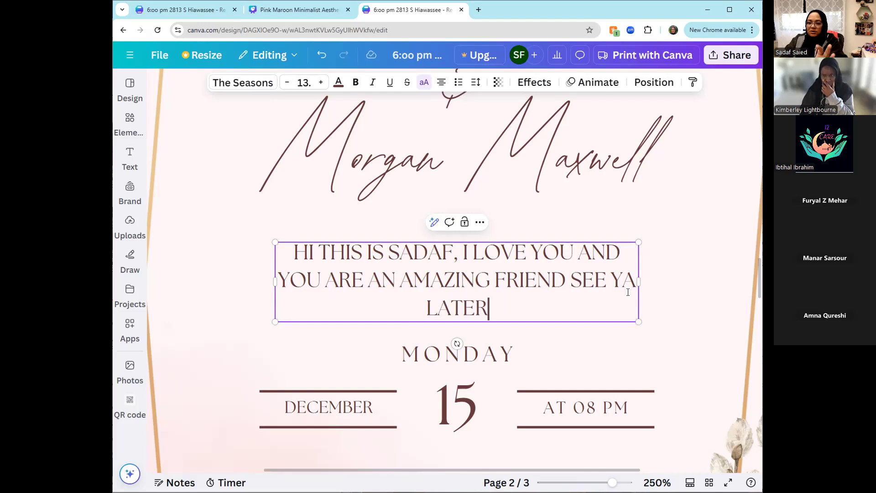
pyautogui.write('BY')
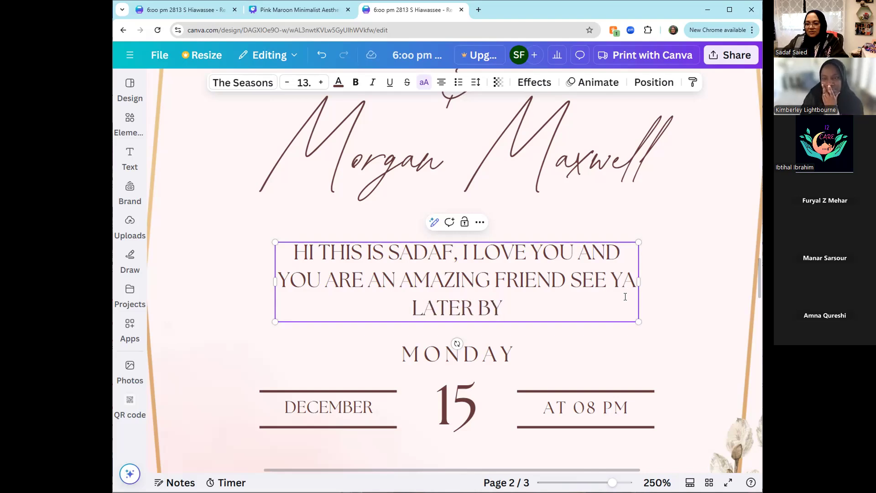
pyautogui.click(674, 339)
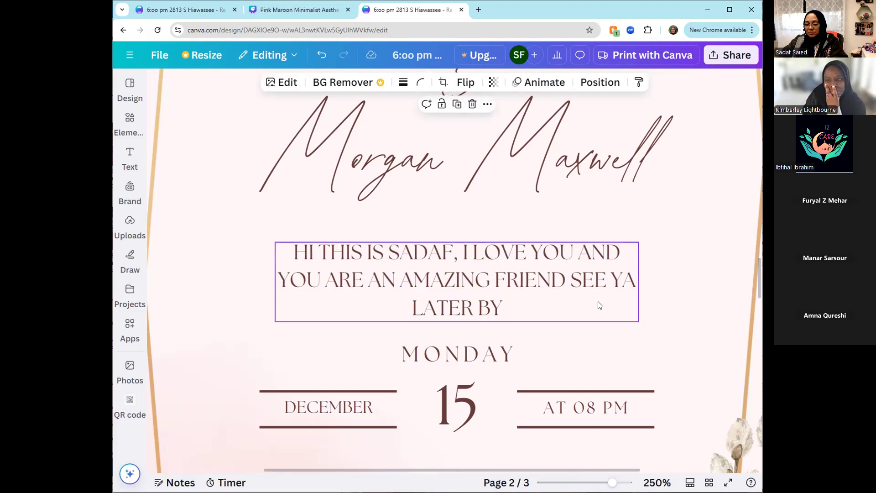
# - Narrow the greeting's text box so the text wraps evenly onto three lines and centre it above "MONDAY"
pyautogui.click(630, 283)
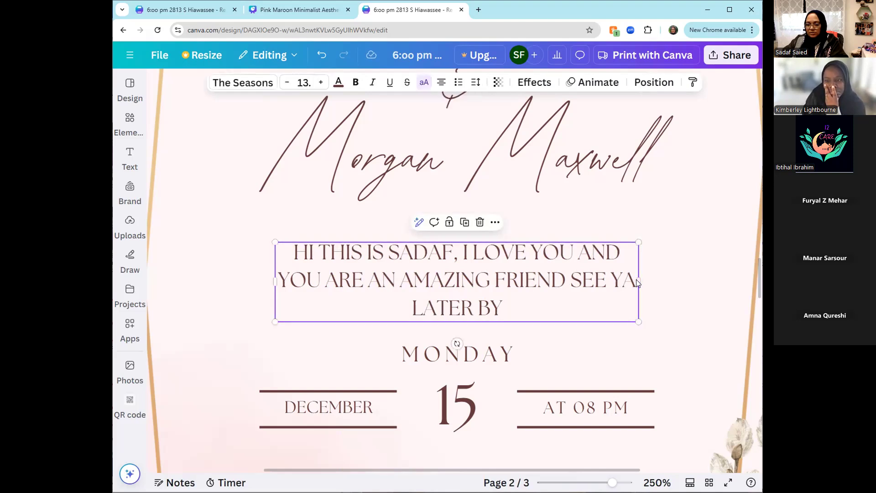
pyautogui.moveTo(638, 280); pyautogui.dragTo(595, 280)
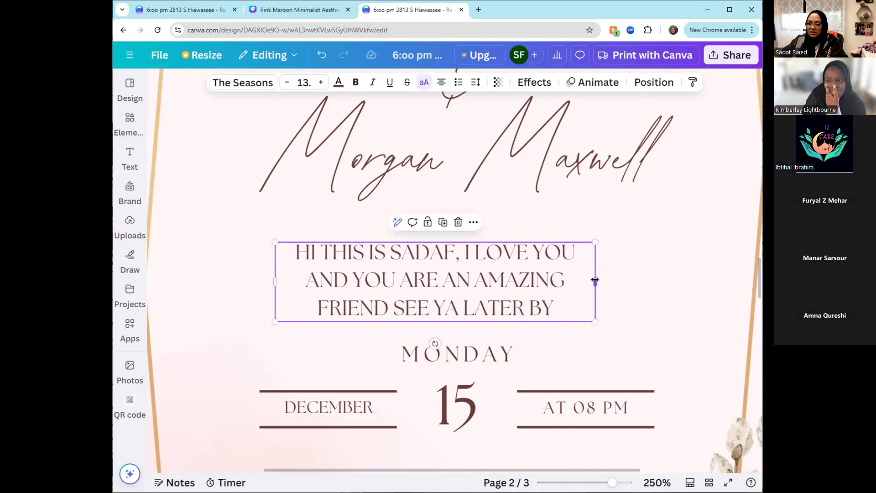
pyautogui.click(614, 319)
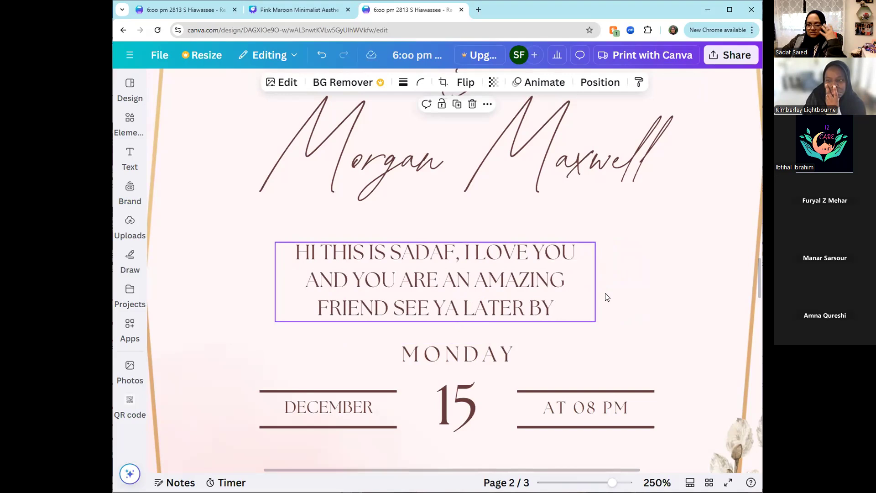
pyautogui.moveTo(543, 287); pyautogui.dragTo(561, 285)
pyautogui.click(655, 311)
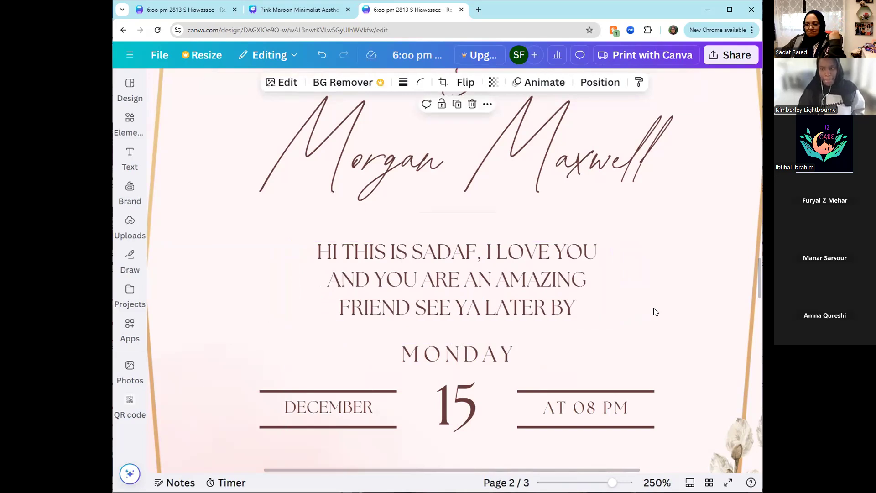